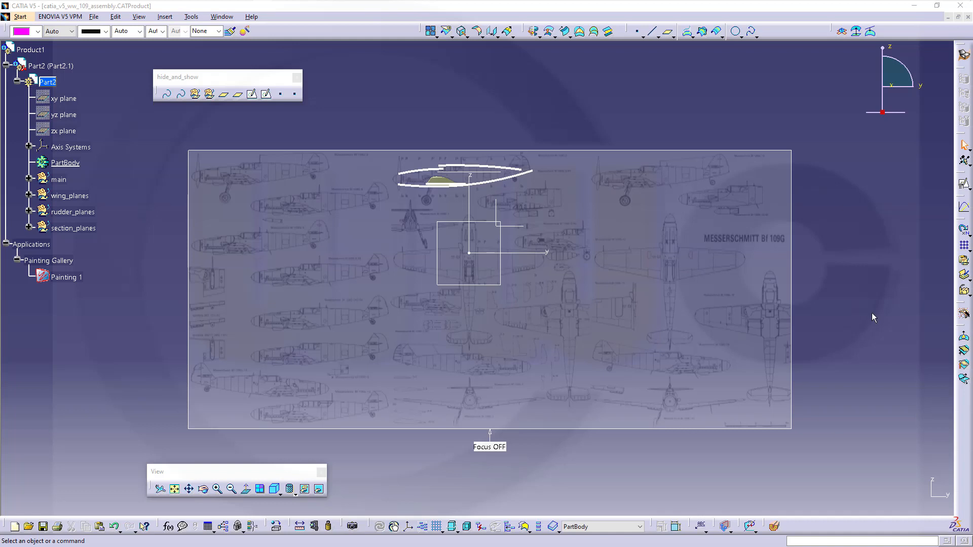
# - Insert a geometrical set named propeller under Part2
pyautogui.click(165, 17)
pyautogui.click(188, 50)
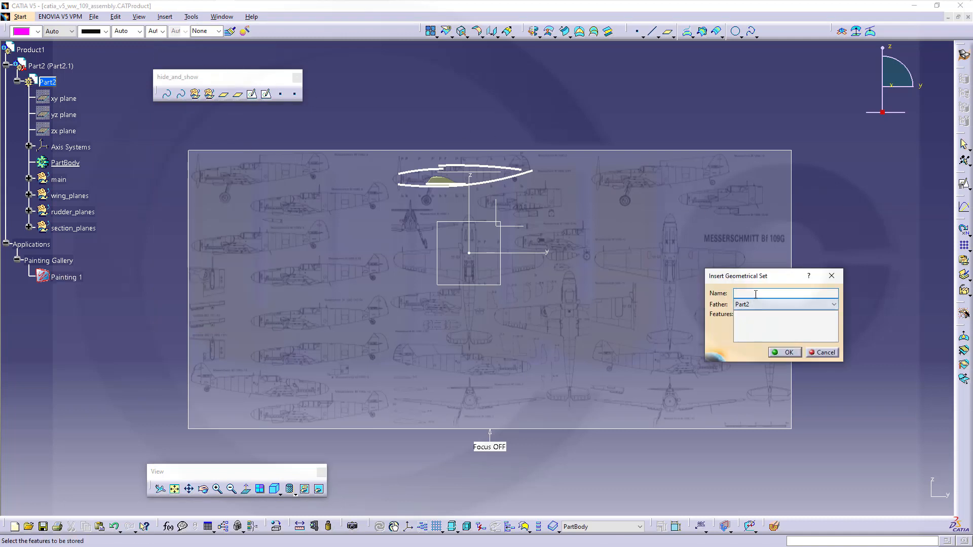
pyautogui.write('propeller')
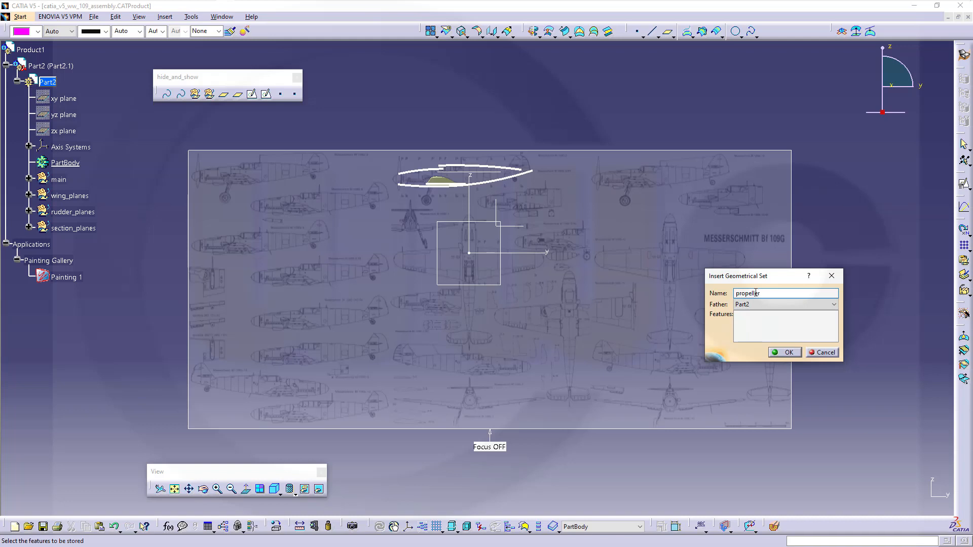
pyautogui.press('Return')
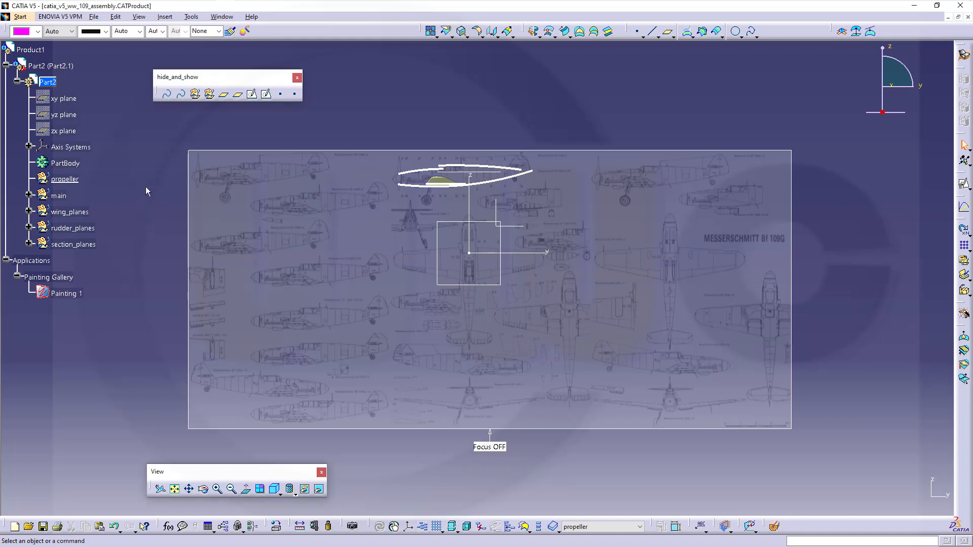
# - Open Sketch.9 of the wing_planes set for editing and hide the Painting 1 blueprint
pyautogui.click(29, 212)
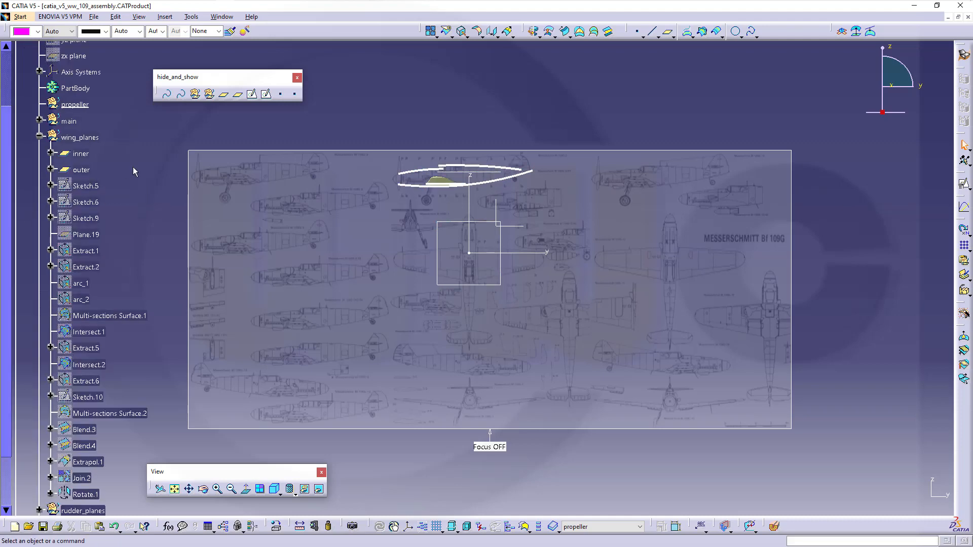
pyautogui.doubleClick(90, 219)
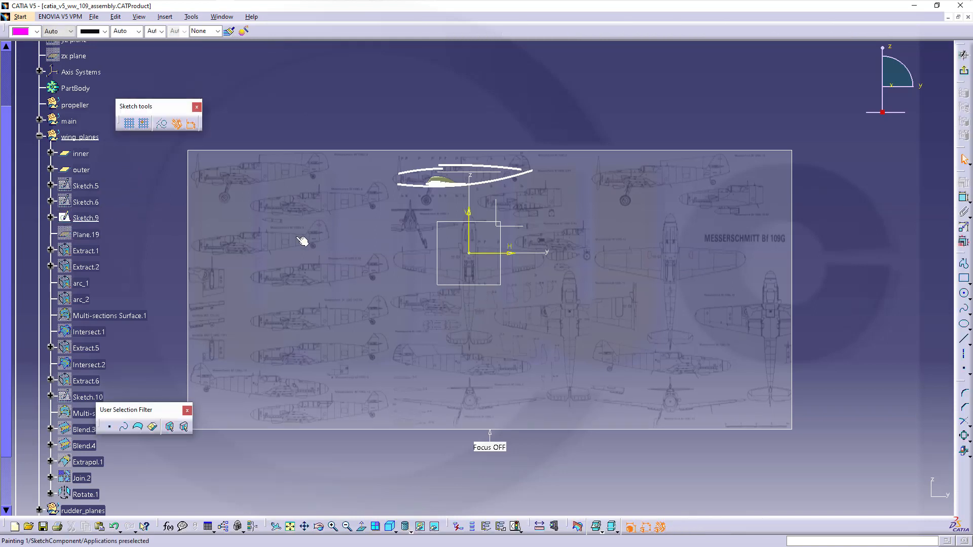
pyautogui.moveTo(469, 270)
pyautogui.mouseDown(button='middle')
pyautogui.moveTo(479, 213)
pyautogui.moveTo(511, 203)
pyautogui.moveTo(514, 147)
pyautogui.moveTo(527, 132)
pyautogui.moveTo(496, 304)
pyautogui.mouseUp(button='middle')
pyautogui.scroll(-8, 51, 395)
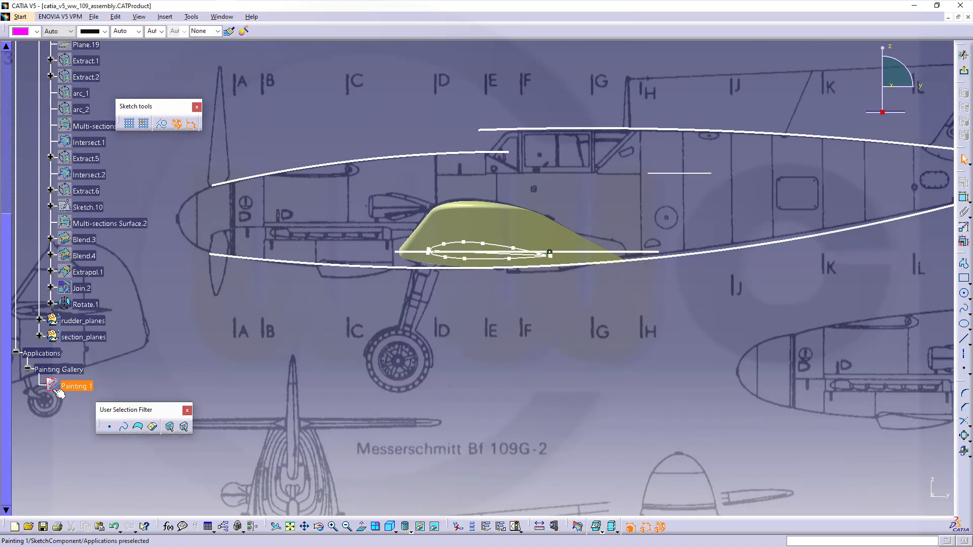
pyautogui.rightClick(81, 197)
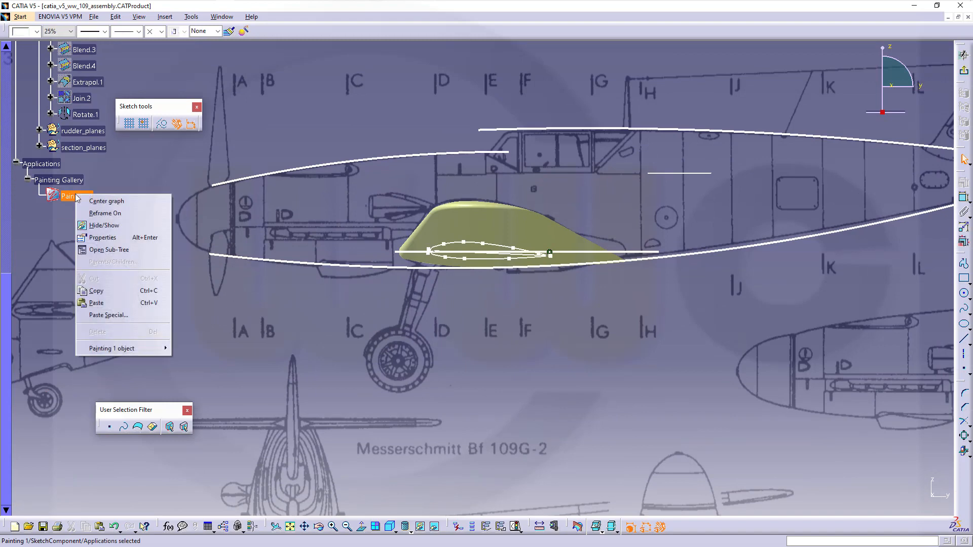
pyautogui.click(89, 221)
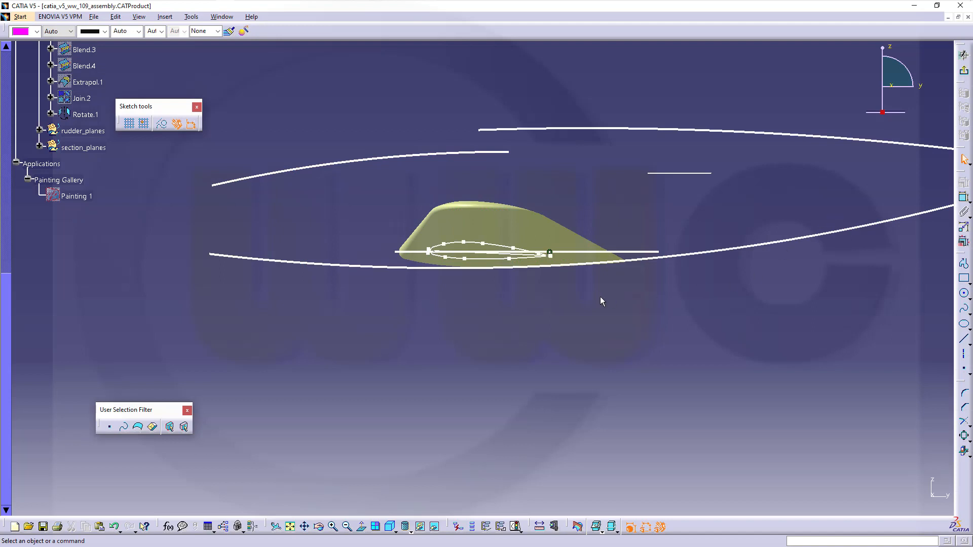
# - Copy the complete airfoil profile with its chord line from Sketch.9 and leave the sketch
pyautogui.scroll(2, 577, 299)
pyautogui.moveTo(393, 231)
pyautogui.mouseDown()
pyautogui.moveTo(428, 250)
pyautogui.moveTo(561, 263)
pyautogui.mouseUp()
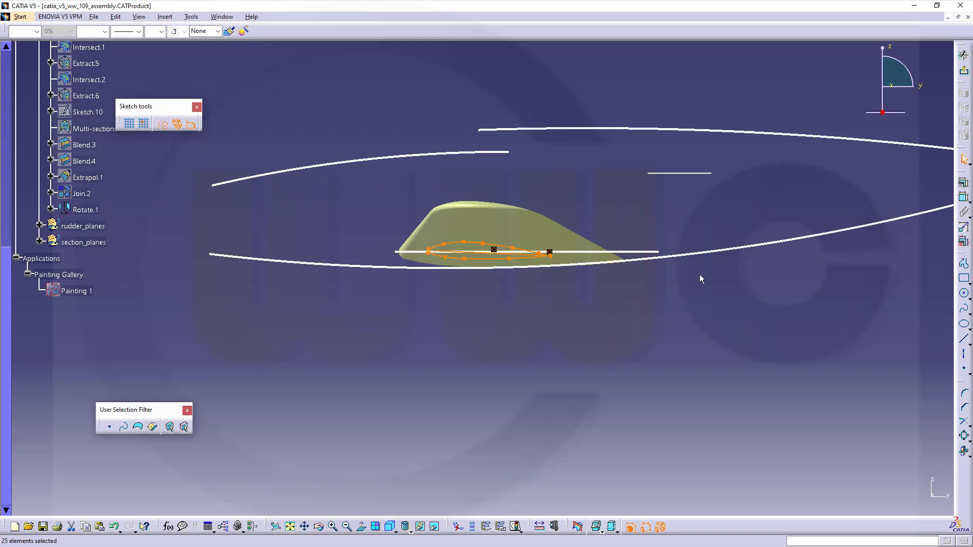
pyautogui.click(965, 74)
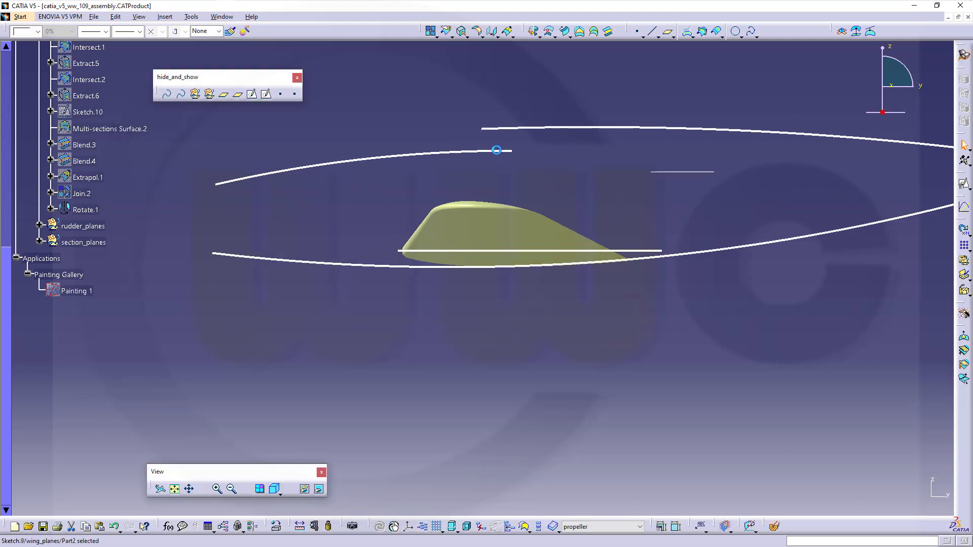
# - Create a sketch on main_sketch_plane in the propeller set and paste the copied airfoil profile into it
pyautogui.scroll(7, 156, 175)
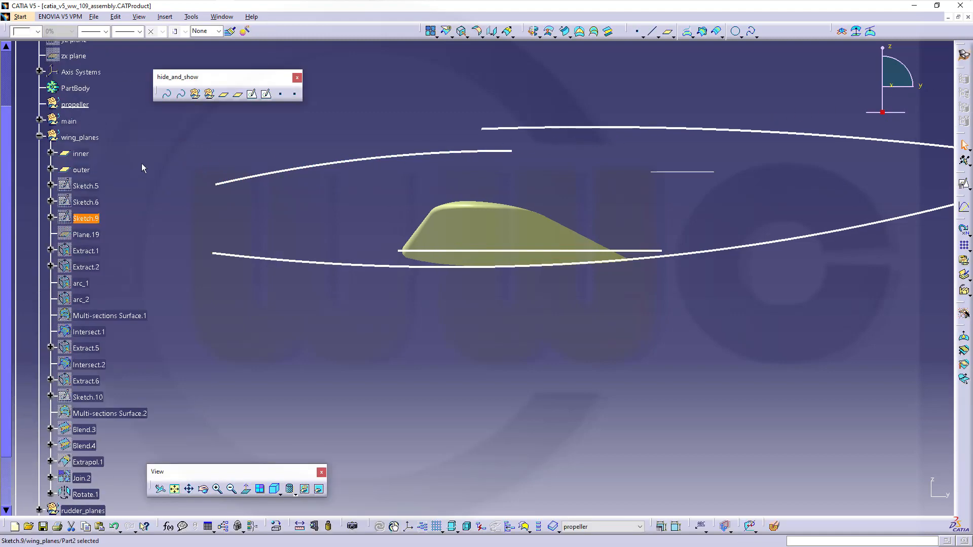
pyautogui.click(40, 185)
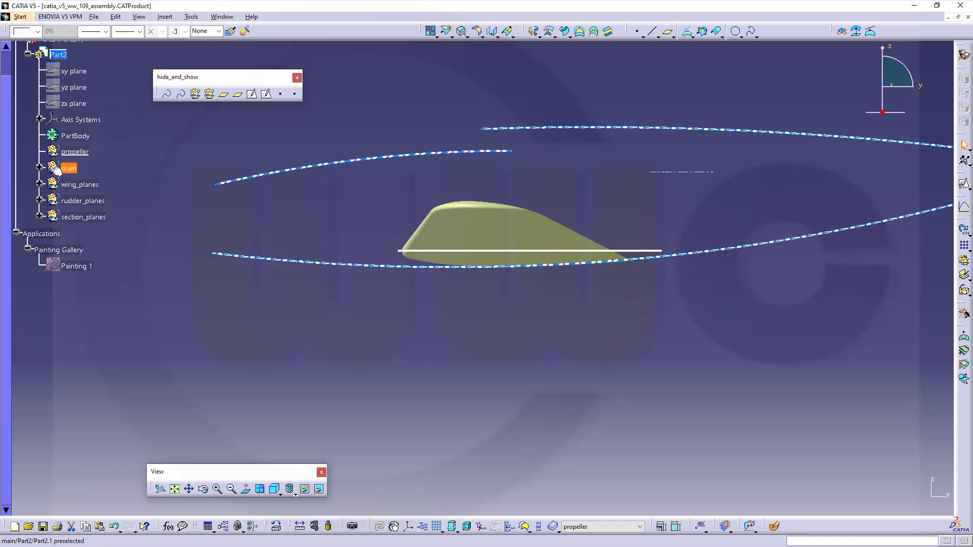
pyautogui.click(39, 168)
pyautogui.click(97, 184)
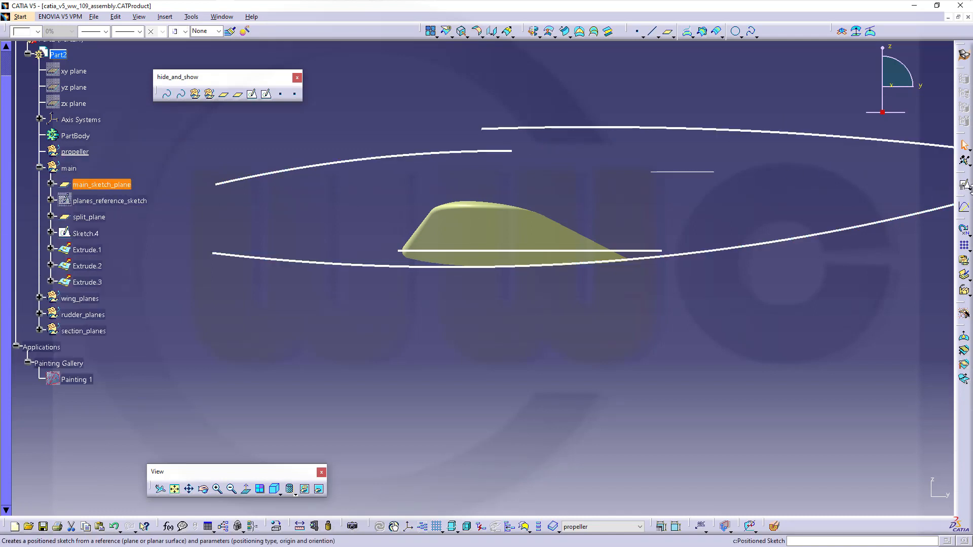
pyautogui.click(966, 187)
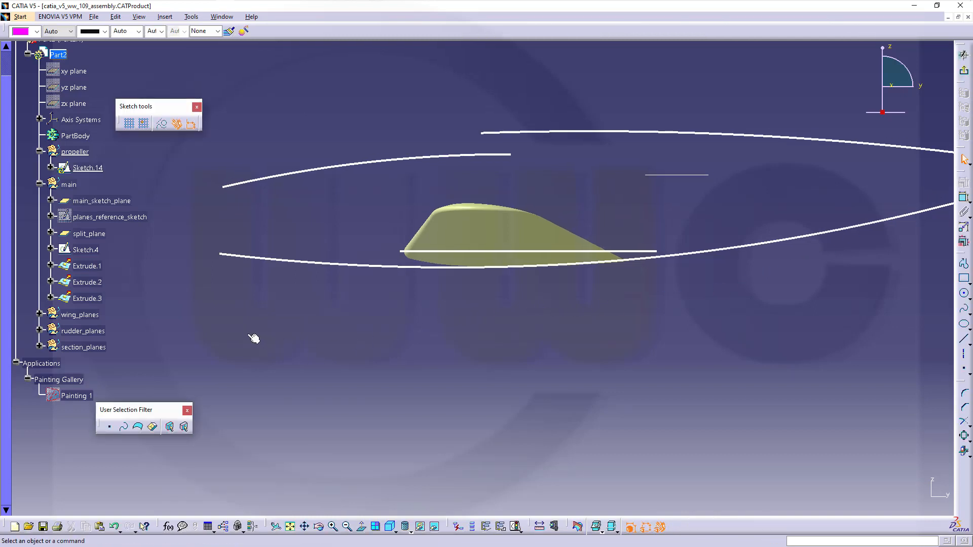
pyautogui.hotkey('ctrl', 'v')
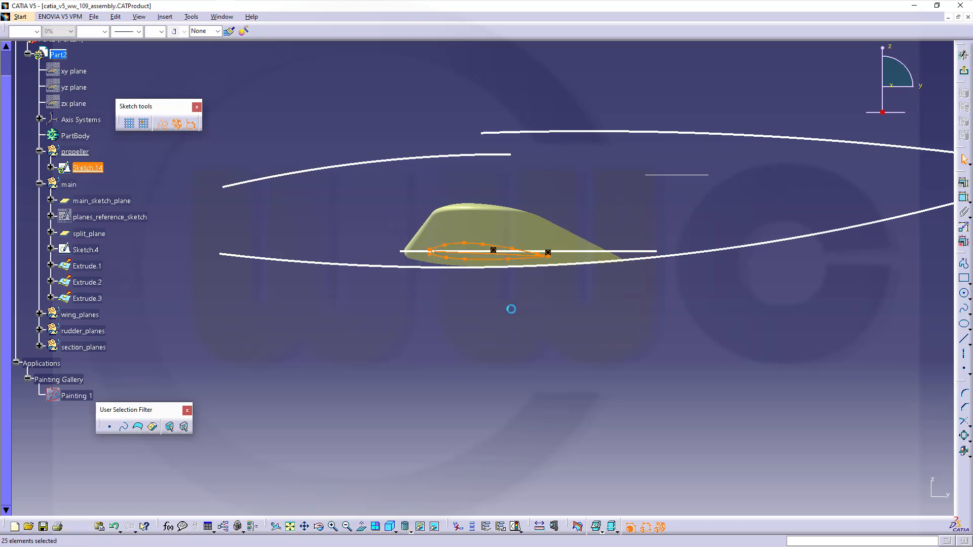
# - Move the pasted airfoil profile forward to the nose of the fuselage curves and leave the sketch
pyautogui.moveTo(511, 309)
pyautogui.mouseDown(button='middle')
pyautogui.moveTo(523, 336)
pyautogui.moveTo(634, 352)
pyautogui.mouseUp(button='middle')
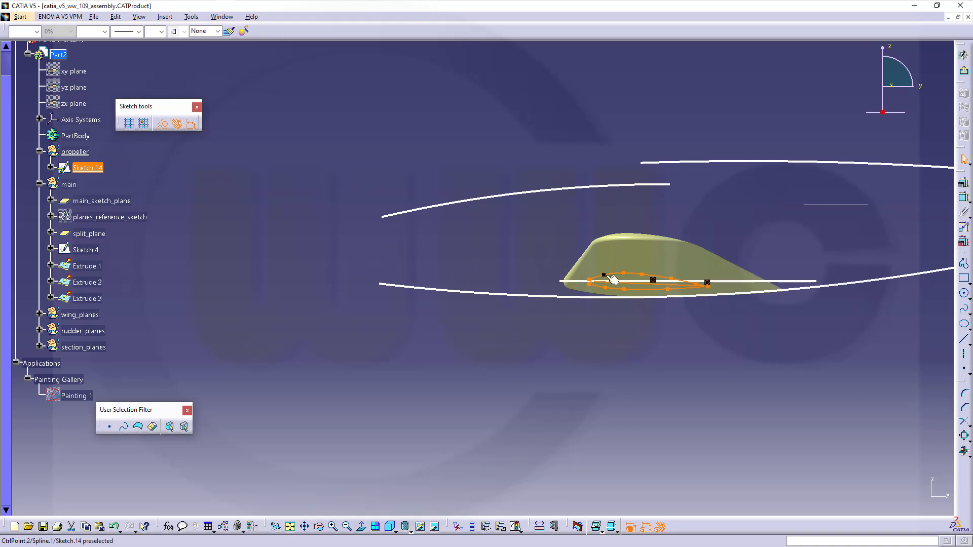
pyautogui.moveTo(601, 272); pyautogui.dragTo(326, 244)
pyautogui.click(491, 142)
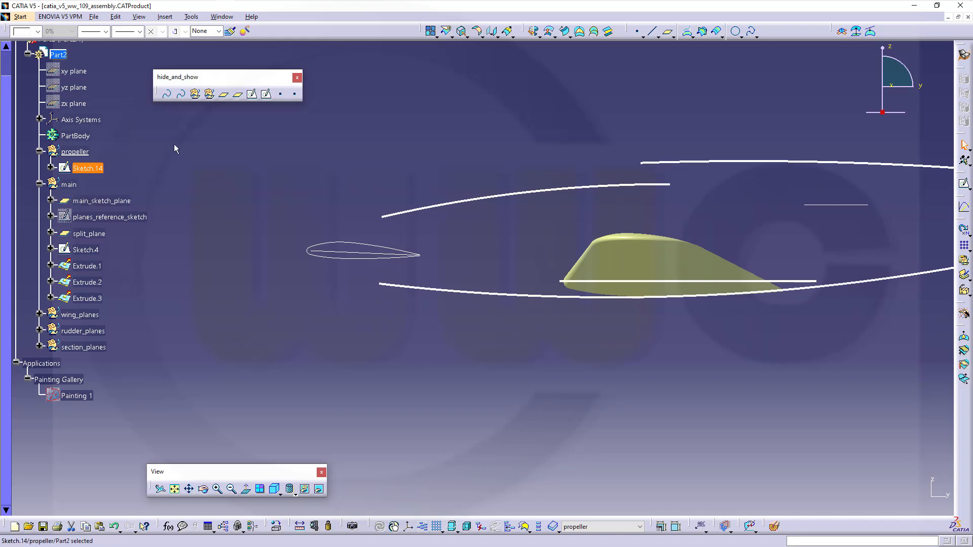
# - Show the Painting 1 blueprint again behind the fuselage curves
pyautogui.rightClick(70, 396)
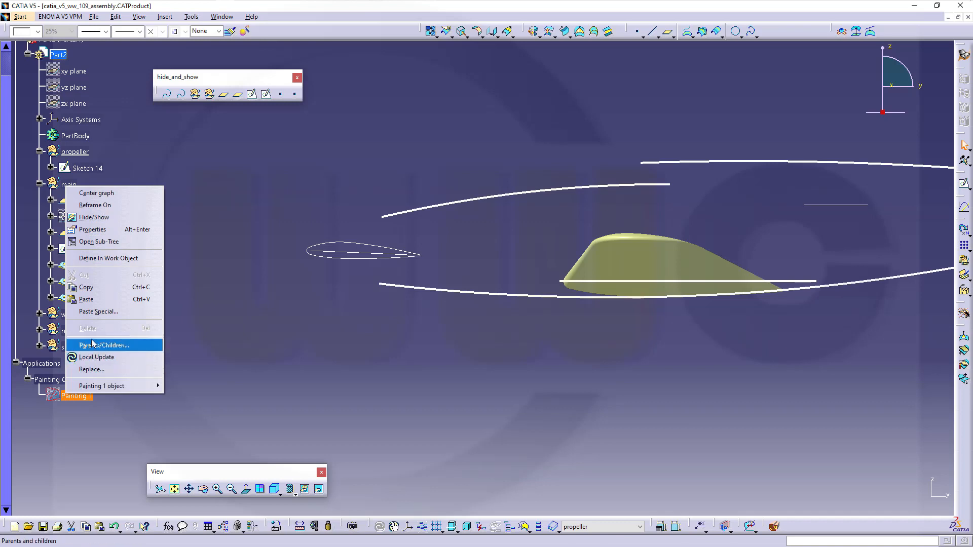
pyautogui.click(136, 220)
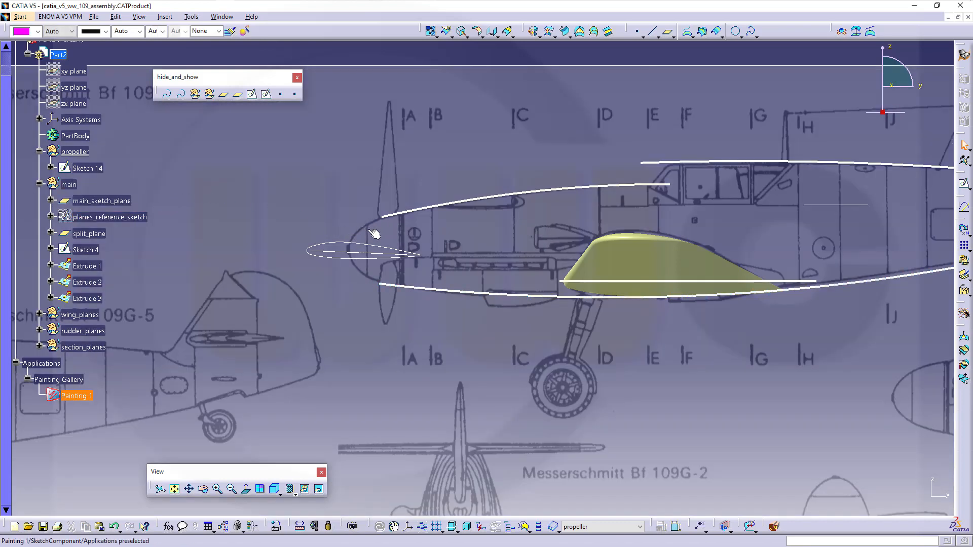
pyautogui.keyDown('ctrl'); pyautogui.moveTo(326, 215); pyautogui.dragTo(348, 174, button='middle'); pyautogui.keyUp('ctrl')
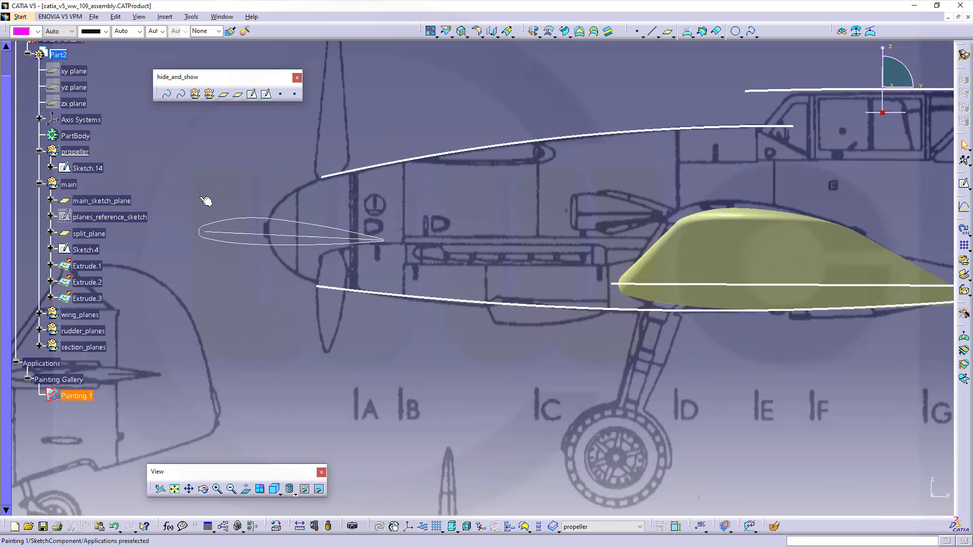
# - Start another sketch on main_sketch_plane and draw a horizontal axis from the spinner tip to the spinner's rear edge at about V 4782 mm
pyautogui.click(964, 183)
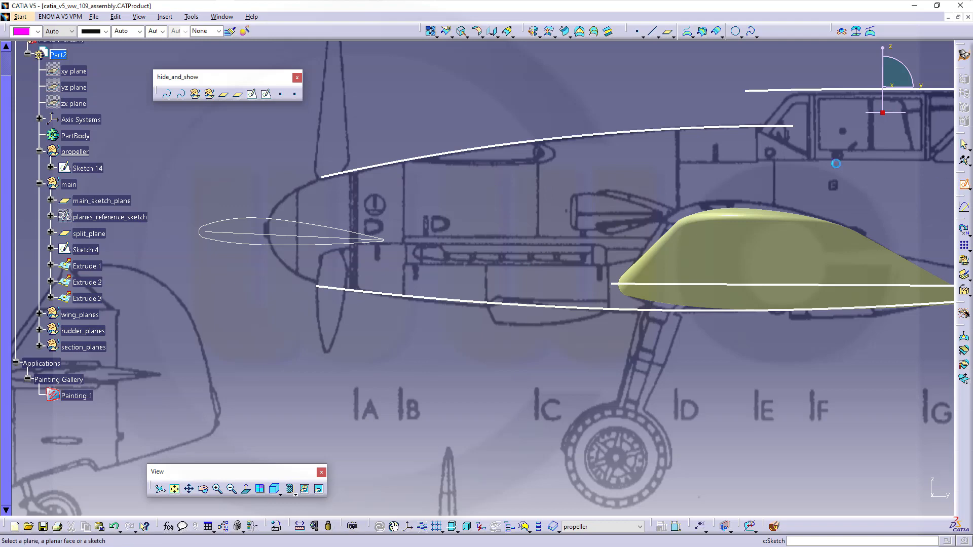
pyautogui.click(110, 199)
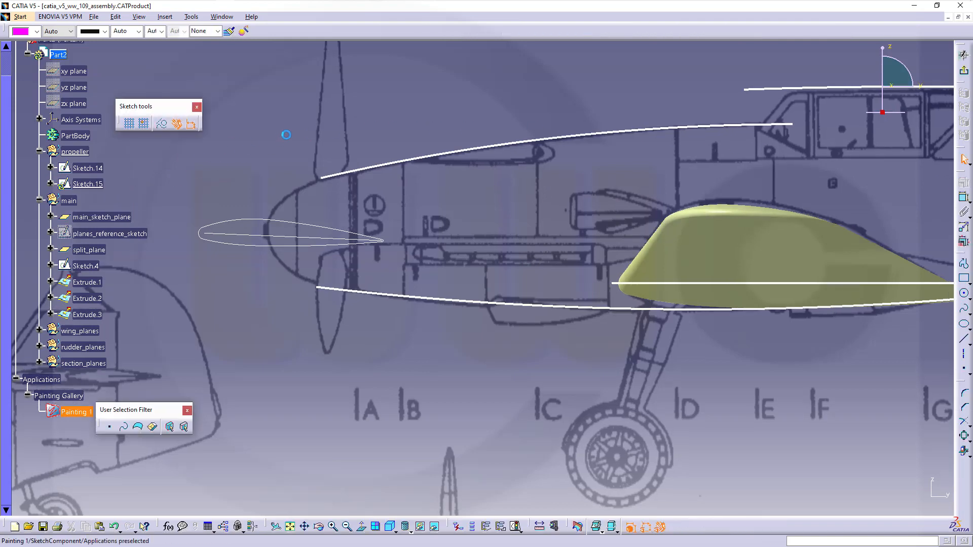
pyautogui.click(964, 354)
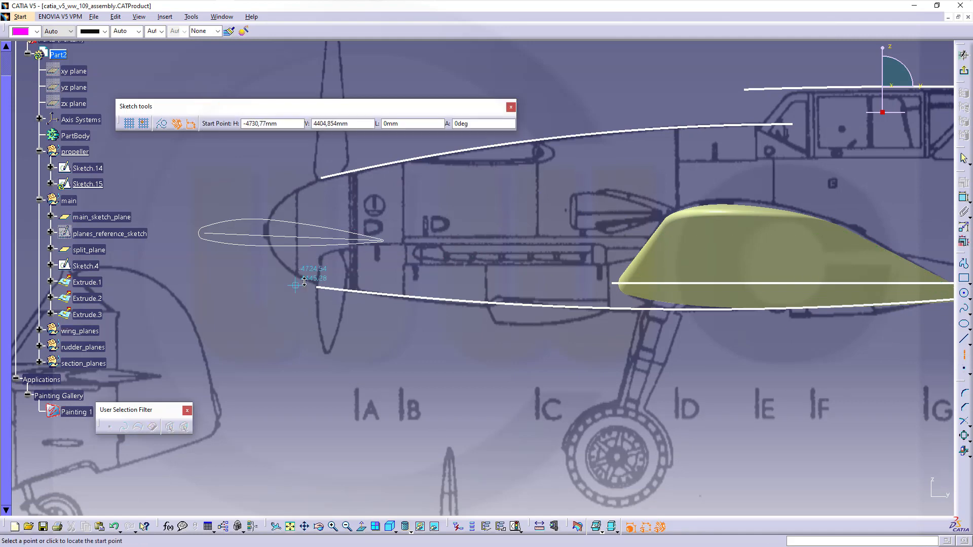
pyautogui.moveTo(304, 282)
pyautogui.keyDown('ctrl'); pyautogui.mouseDown(button='middle')
pyautogui.moveTo(324, 214)
pyautogui.moveTo(410, 221)
pyautogui.moveTo(678, 350)
pyautogui.mouseUp(button='middle'); pyautogui.keyUp('ctrl')
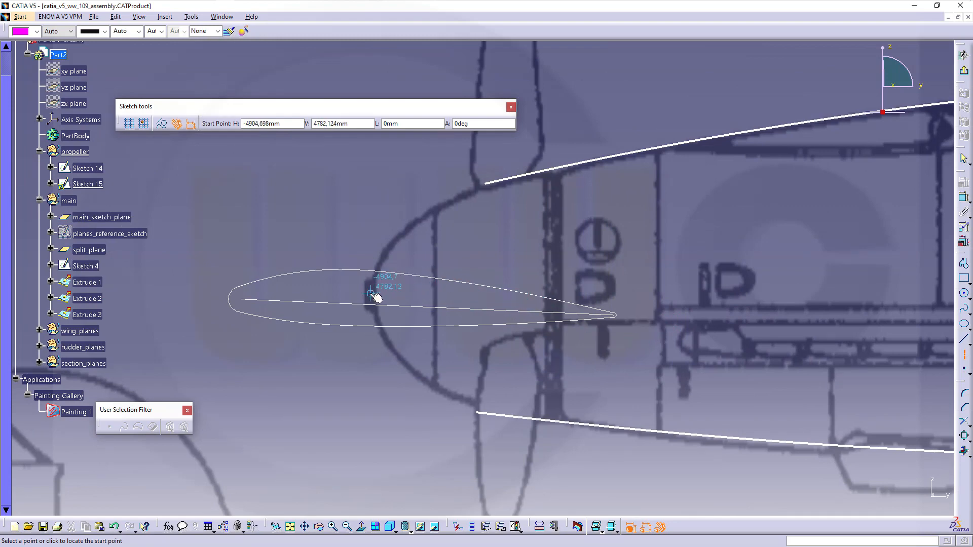
pyautogui.click(369, 293)
pyautogui.click(551, 293)
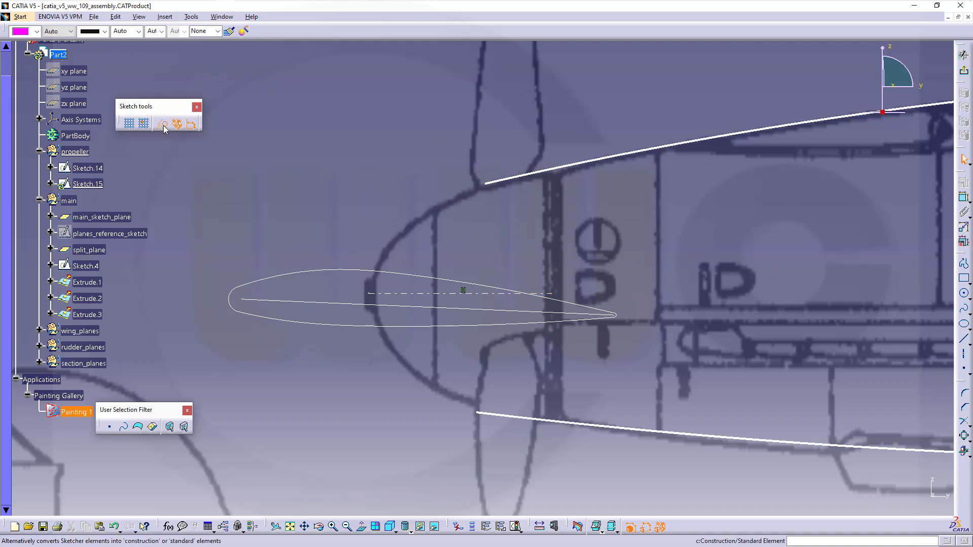
# - Draw a vertical construction line downward from the front end of the spinner axis
pyautogui.click(961, 339)
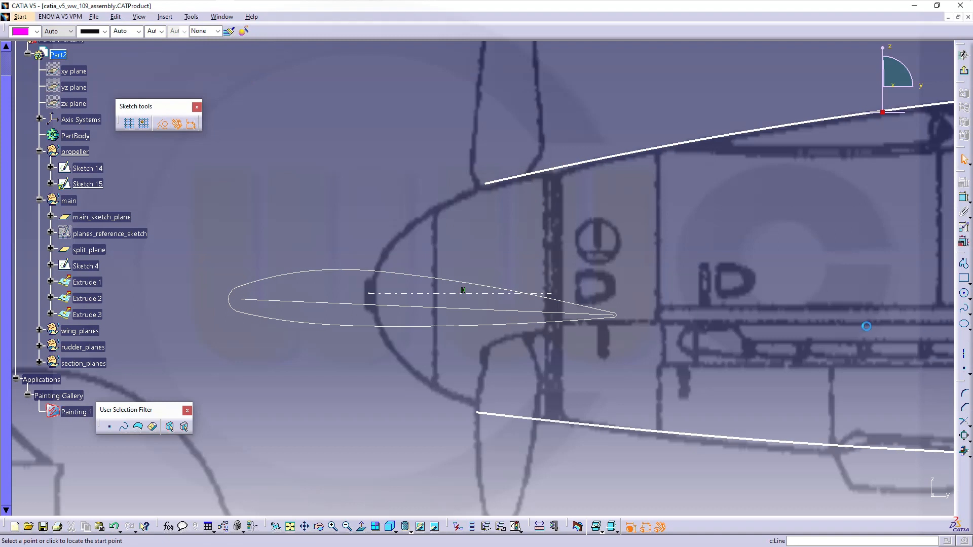
pyautogui.click(368, 294)
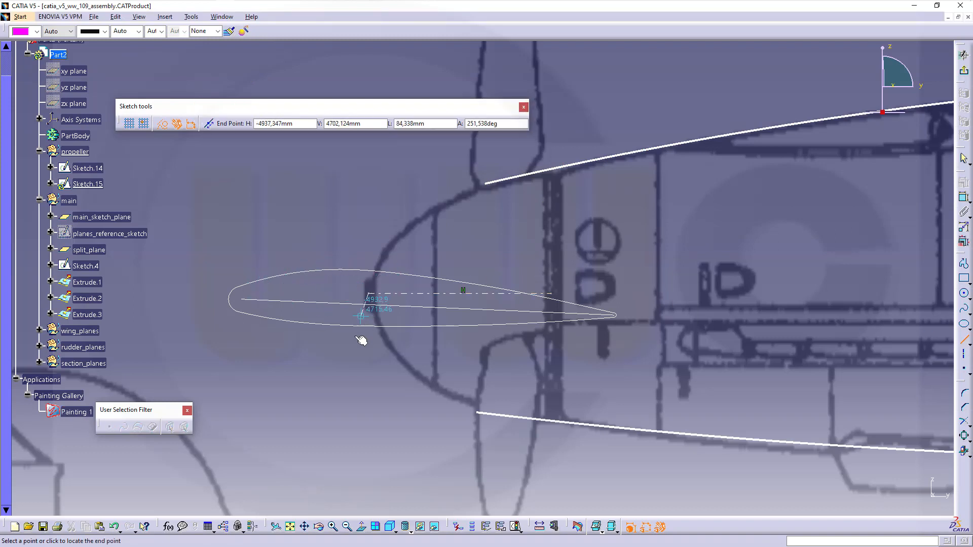
pyautogui.click(369, 413)
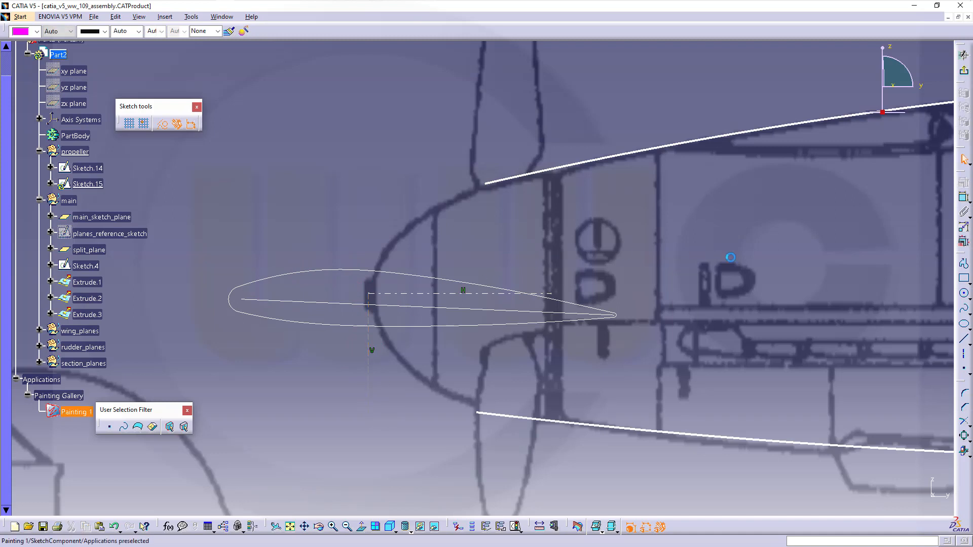
# - Trace the upper spinner outline with a five-point spline from the axis's front end to the spinner's rear edge and convert it to a standard element
pyautogui.click(964, 314)
pyautogui.click(370, 294)
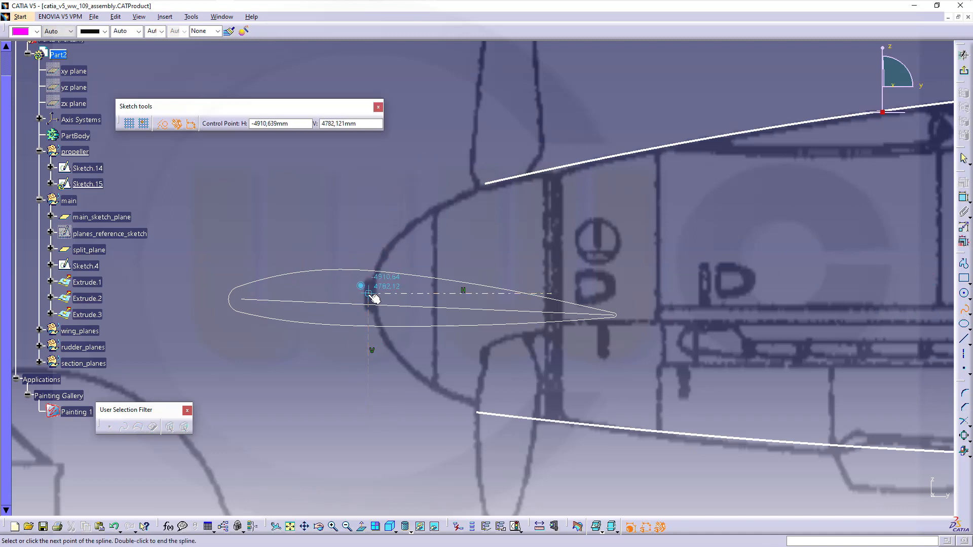
pyautogui.click(383, 257)
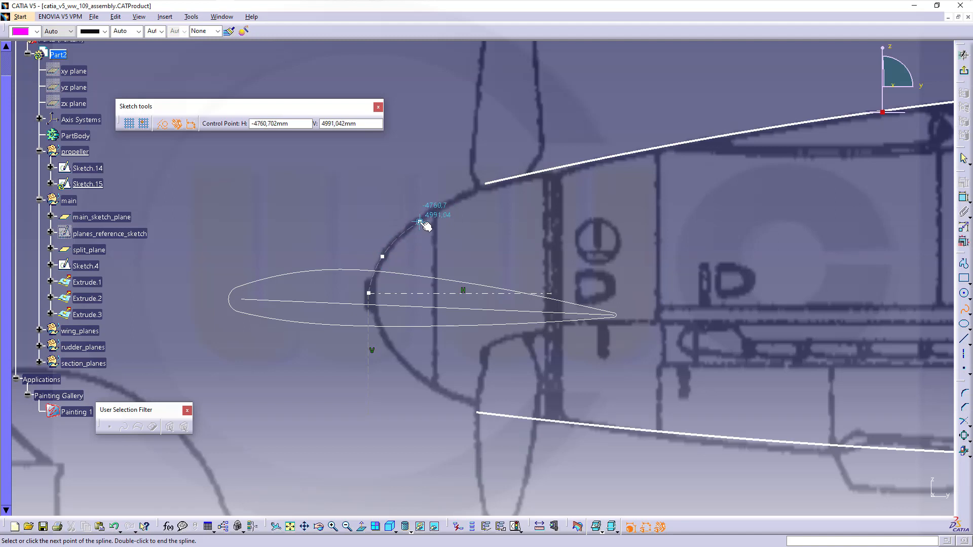
pyautogui.click(416, 223)
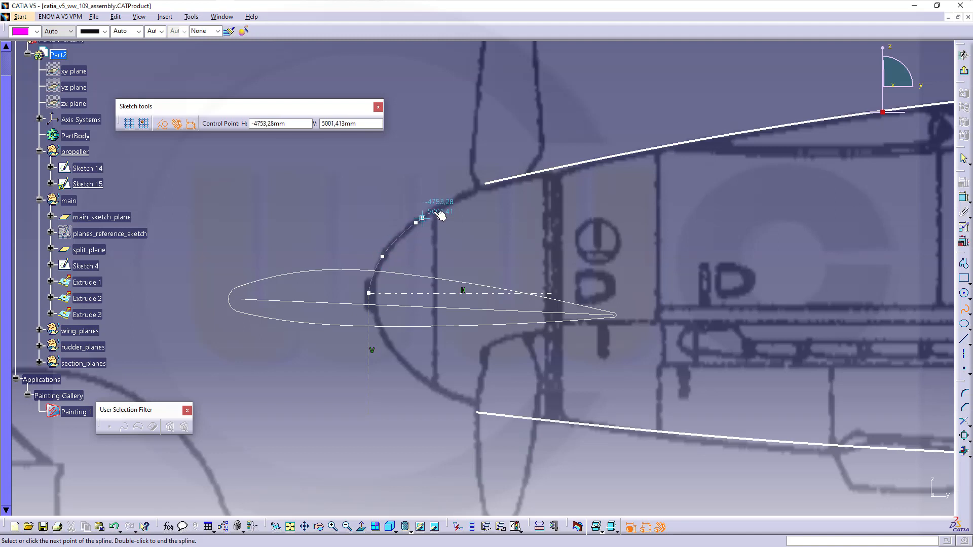
pyautogui.click(468, 195)
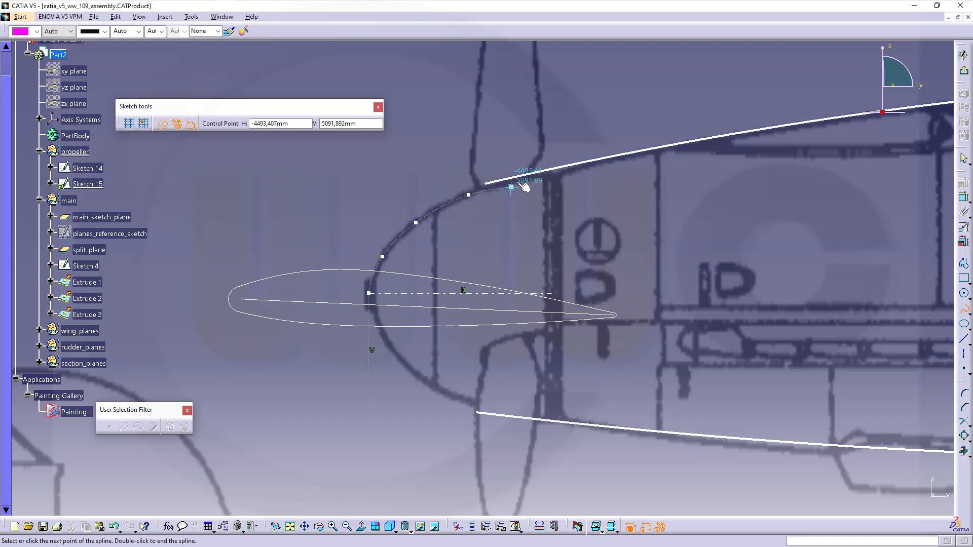
pyautogui.doubleClick(551, 175)
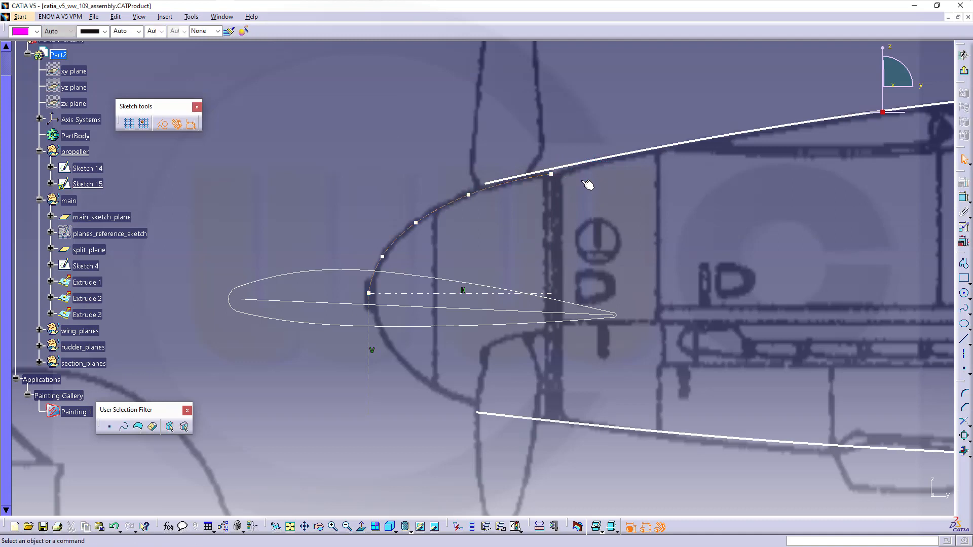
pyautogui.click(404, 231)
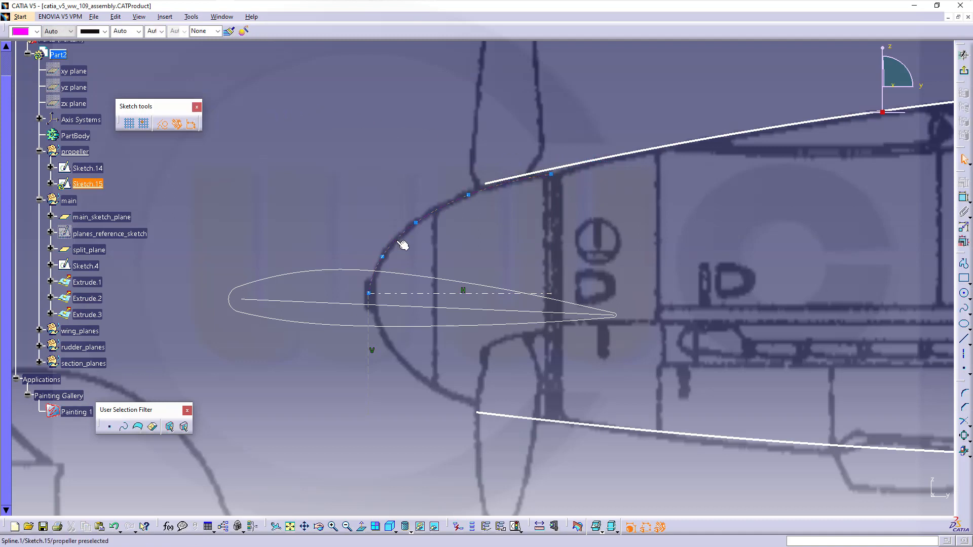
pyautogui.click(165, 126)
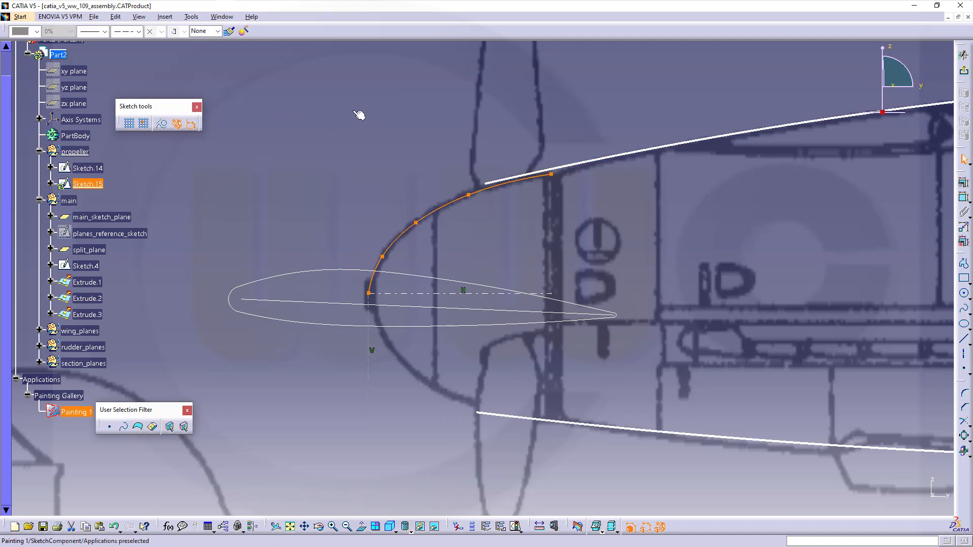
# - Impose tangency on the first control point of the spinner outline spline at the spinner tip
pyautogui.doubleClick(403, 242)
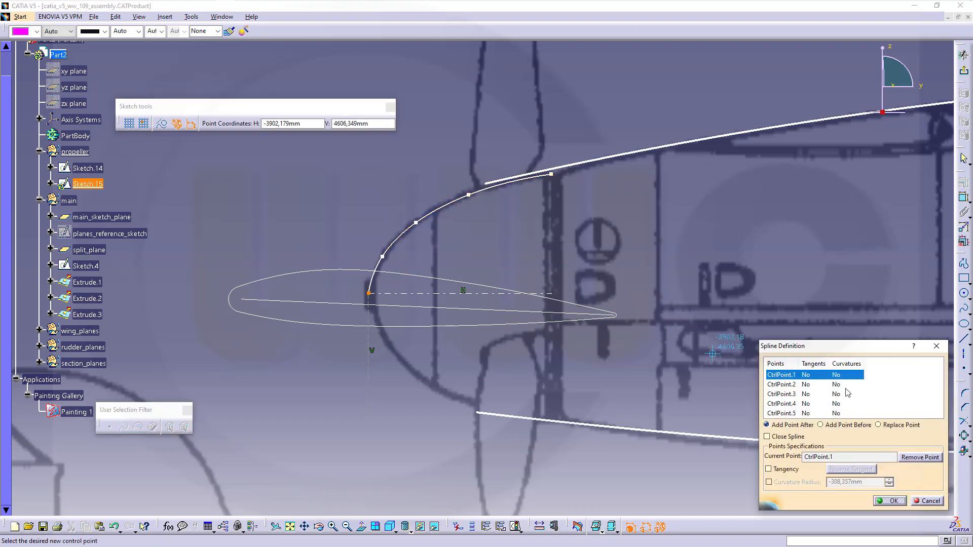
pyautogui.click(775, 471)
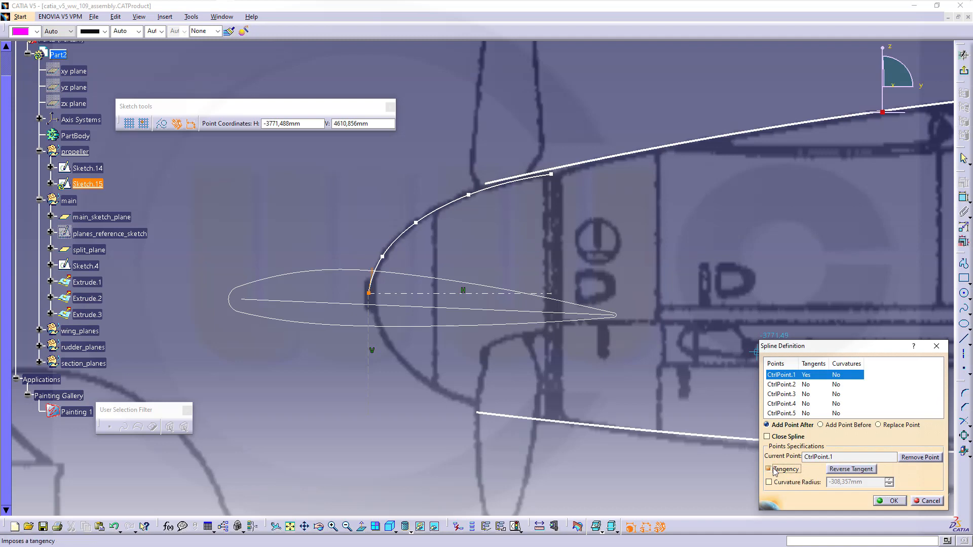
pyautogui.click(889, 500)
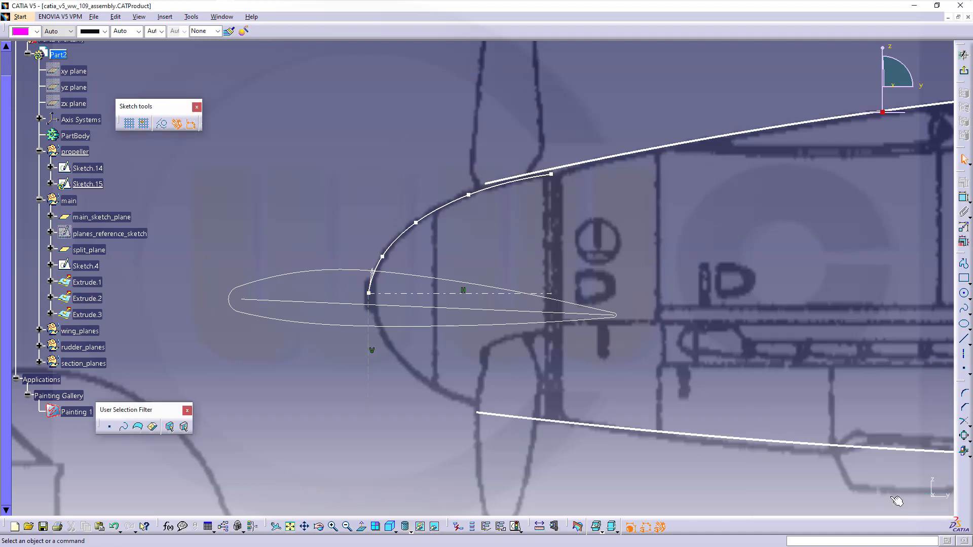
# - Constrain the spline's tangent at the spinner tip coincident with the vertical construction line
pyautogui.click(962, 200)
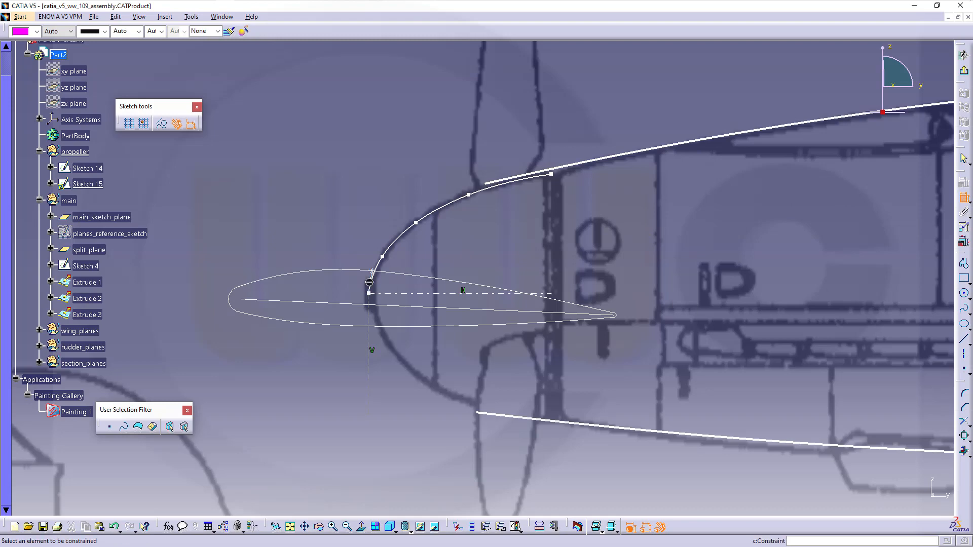
pyautogui.moveTo(406, 311); pyautogui.dragTo(410, 259, button='middle')
pyautogui.click(283, 285)
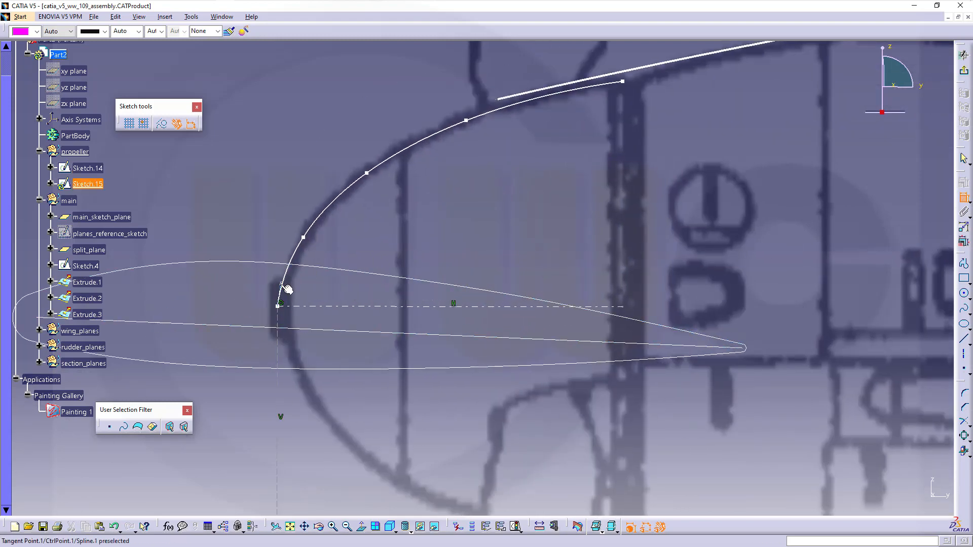
pyautogui.click(282, 339)
pyautogui.rightClick(414, 233)
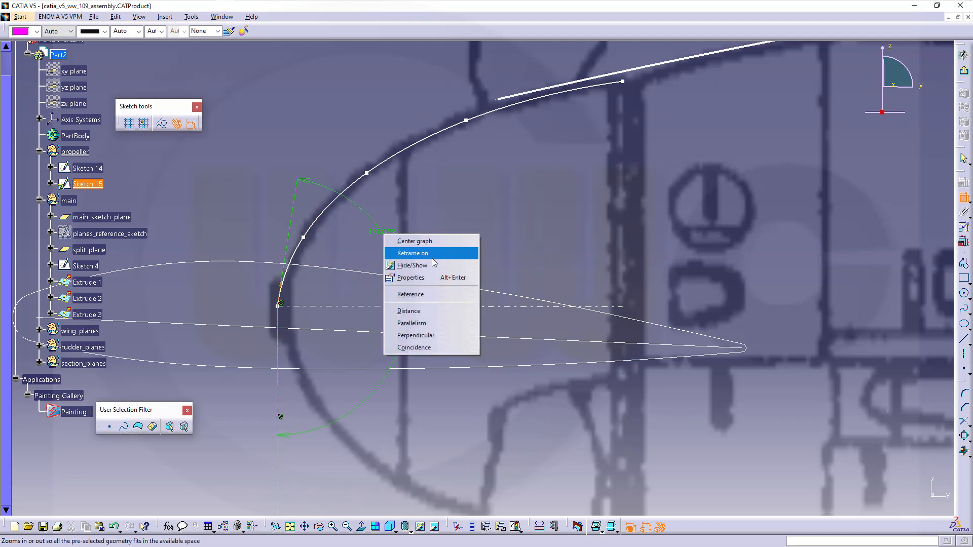
pyautogui.click(417, 348)
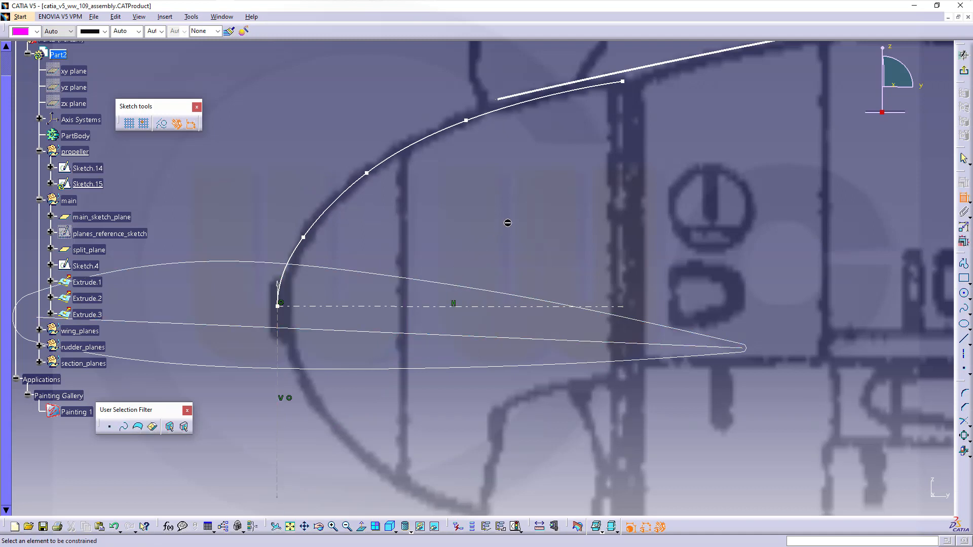
# - Leave the sketch and revolve the spinner outline 360° around its sketch axis into a surface
pyautogui.click(963, 55)
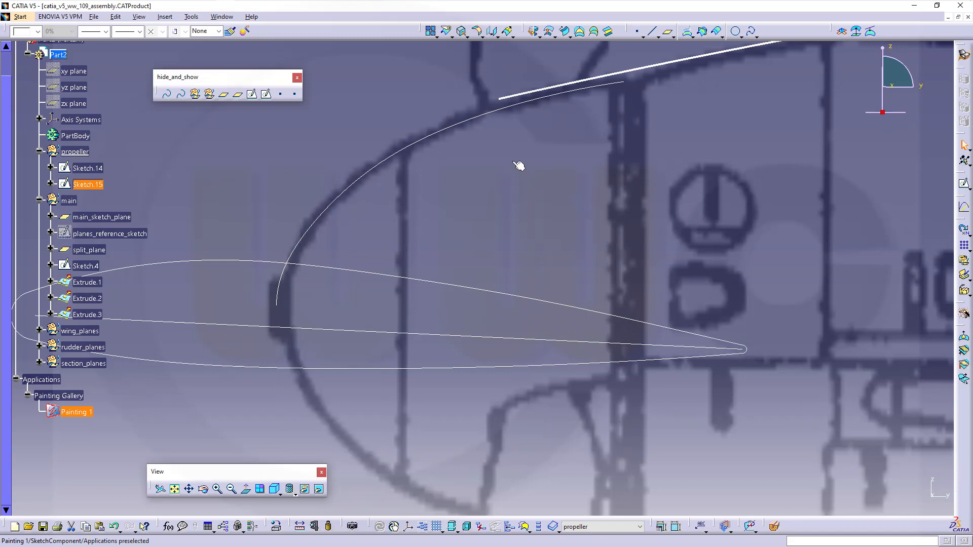
pyautogui.click(534, 32)
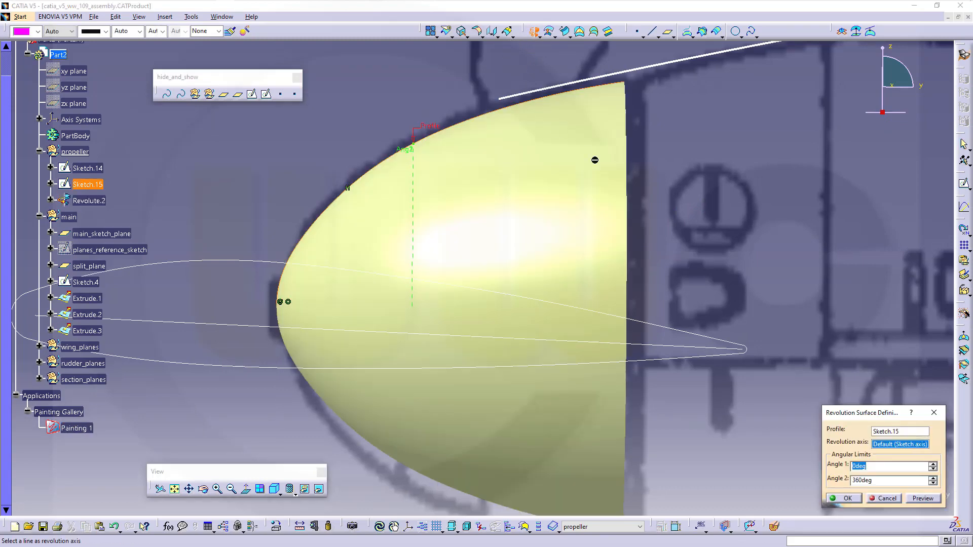
pyautogui.click(846, 498)
pyautogui.moveTo(781, 442); pyautogui.dragTo(358, 204, button='middle')
pyautogui.click(351, 200)
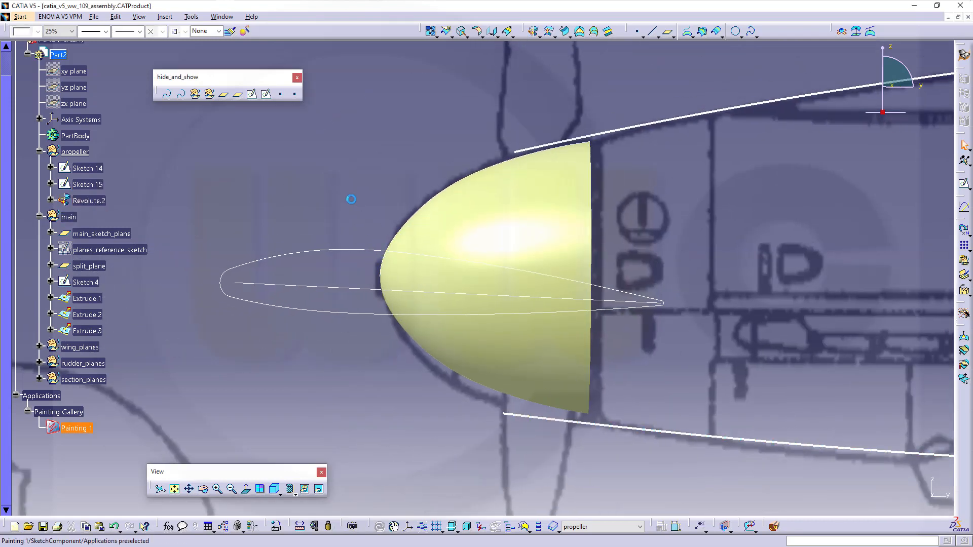
# - Open the airfoil sketch, Sketch.14, for editing and hide the Painting 1 blueprint
pyautogui.doubleClick(262, 305)
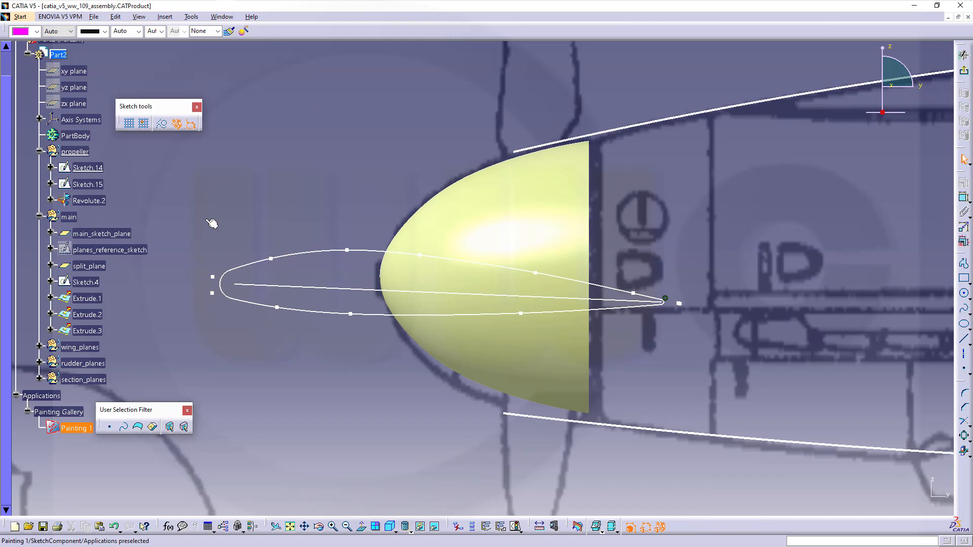
pyautogui.click(75, 416)
pyautogui.rightClick(75, 428)
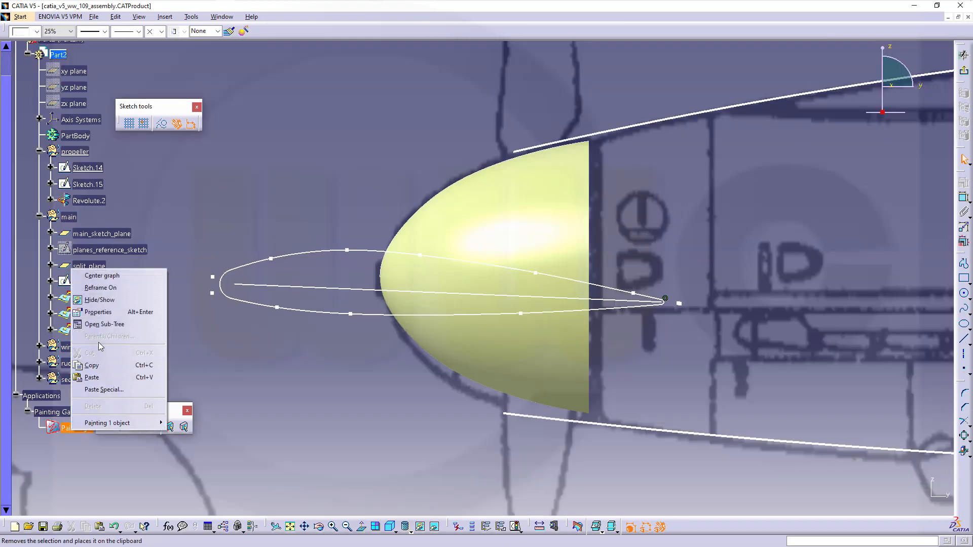
pyautogui.click(99, 300)
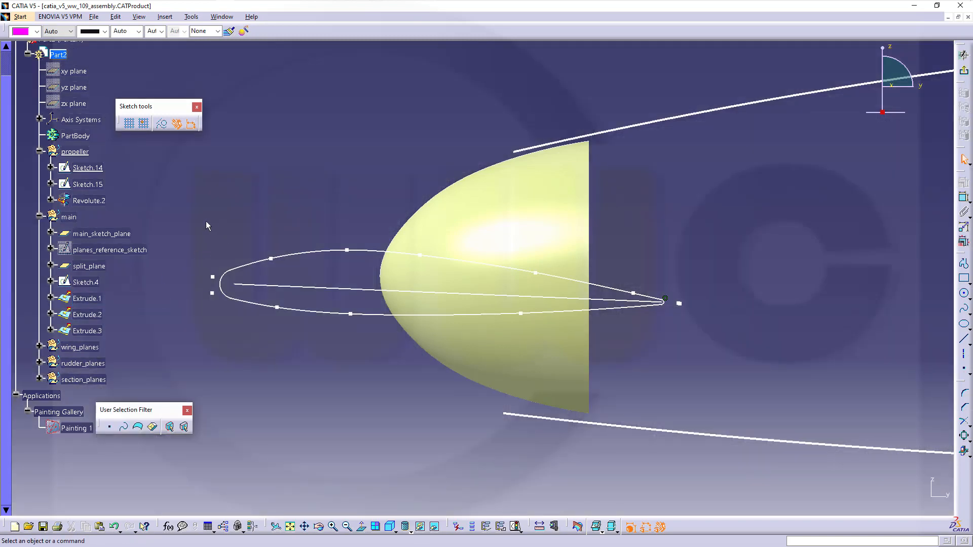
# - Scale a duplicate of the whole airfoil profile by 0,3 about the front end of its chord line, keeping the constraints
pyautogui.moveTo(205, 221)
pyautogui.mouseDown()
pyautogui.moveTo(231, 283)
pyautogui.moveTo(394, 332)
pyautogui.moveTo(649, 347)
pyautogui.moveTo(706, 330)
pyautogui.mouseUp()
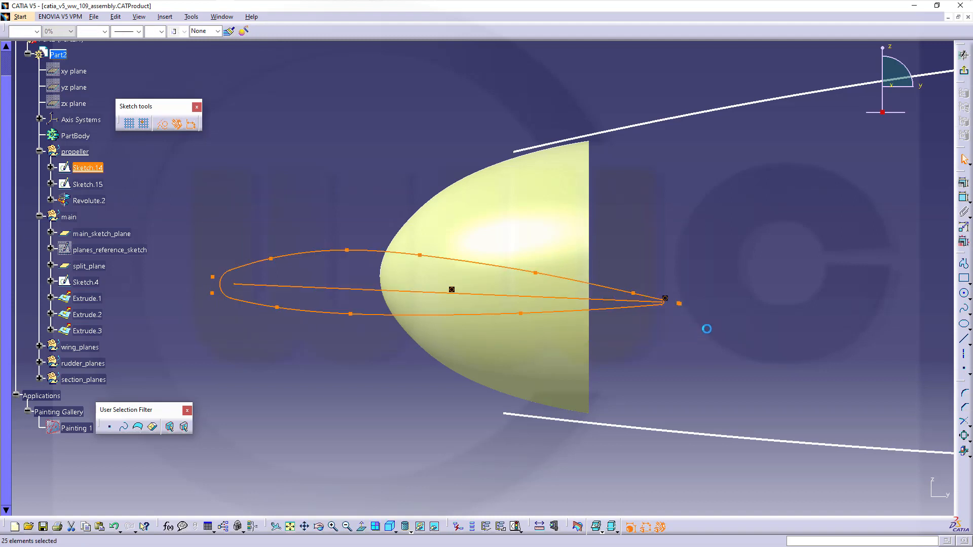
pyautogui.click(964, 437)
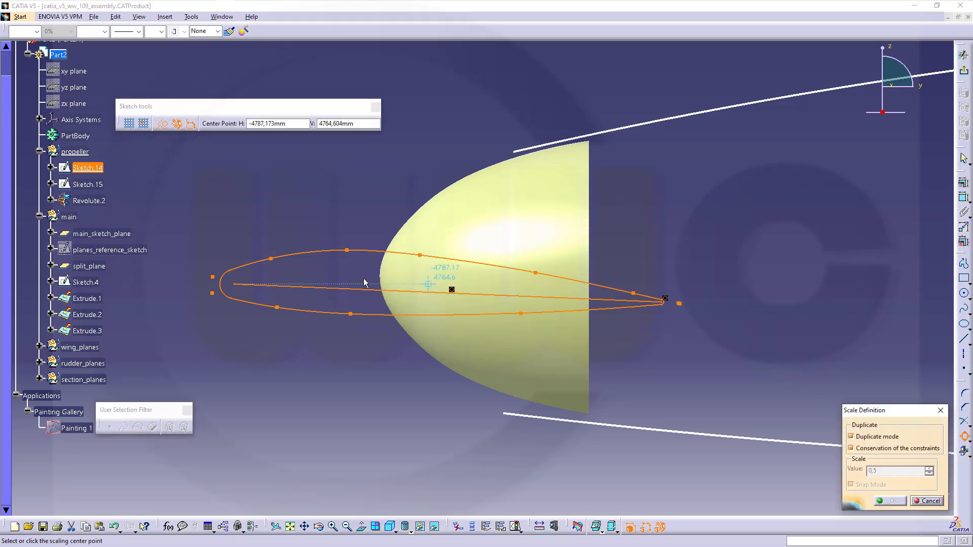
pyautogui.click(234, 285)
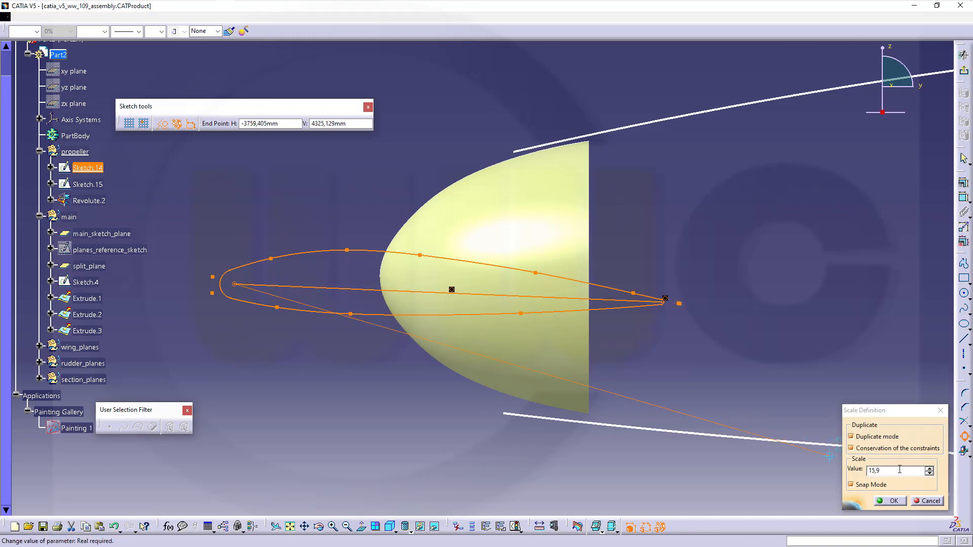
pyautogui.moveTo(899, 470); pyautogui.dragTo(746, 457)
pyautogui.write('0,')
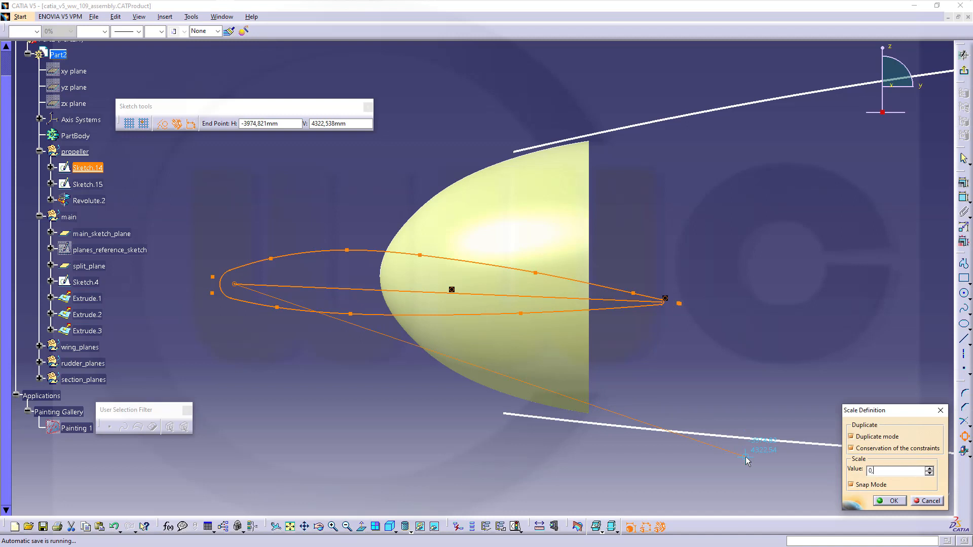
pyautogui.write('3')
pyautogui.press('Return')
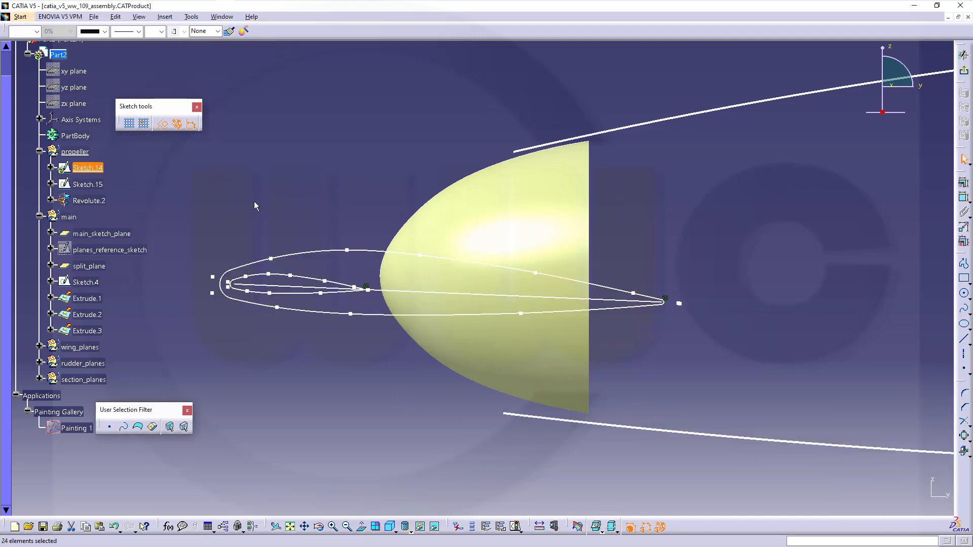
# - Delete the original large airfoil's two splines, both end arcs and chord line, leaving the scaled copy
pyautogui.click(306, 259)
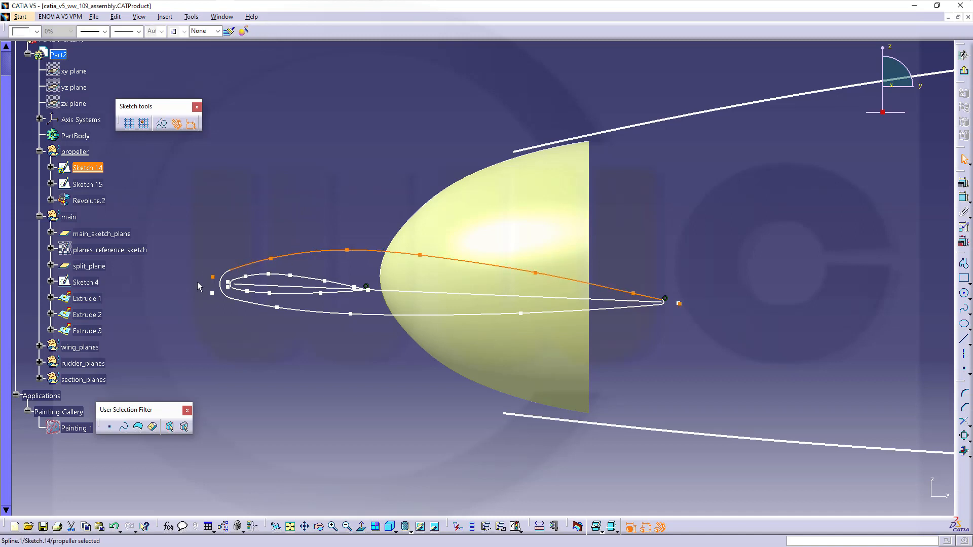
pyautogui.keyDown('ctrl'); pyautogui.click(223, 292); pyautogui.keyUp('ctrl')
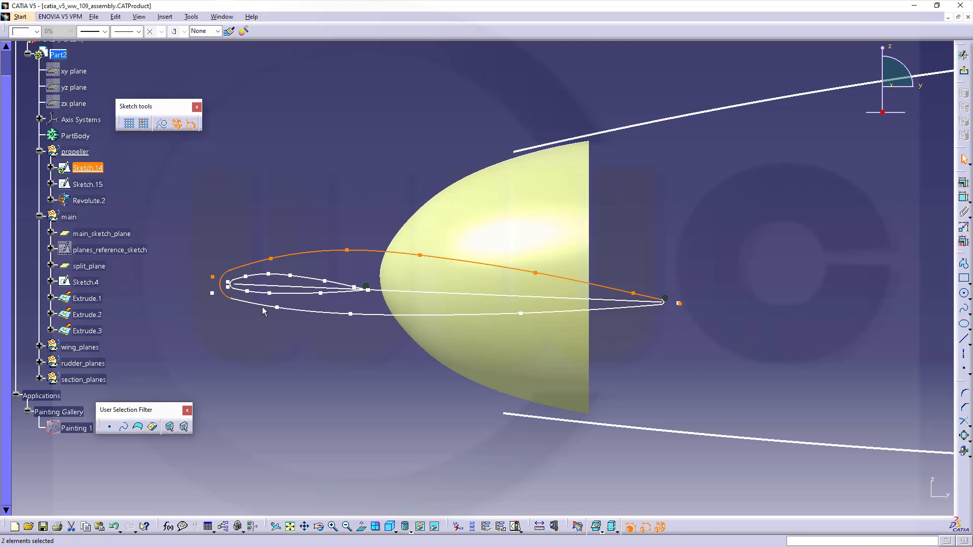
pyautogui.keyDown('ctrl'); pyautogui.click(332, 315); pyautogui.keyUp('ctrl')
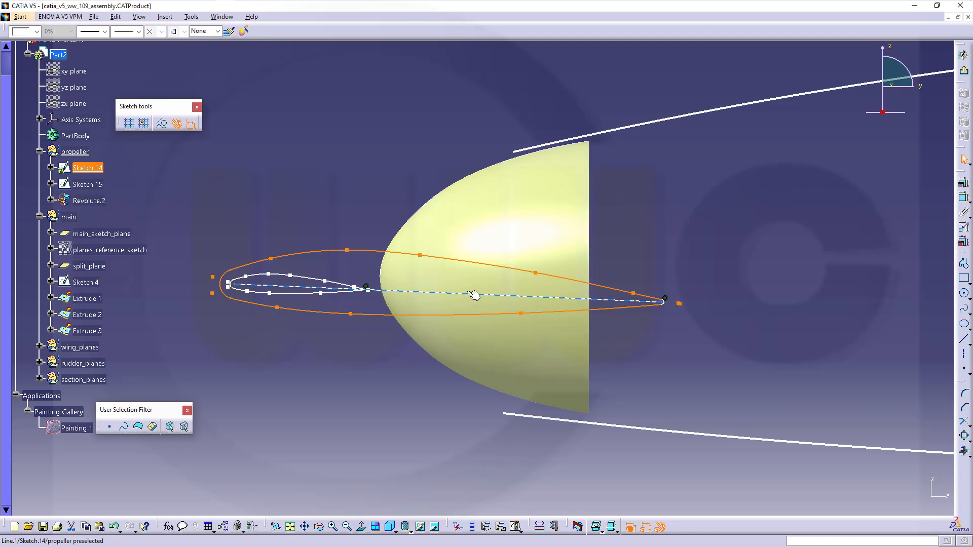
pyautogui.keyDown('ctrl'); pyautogui.click(473, 295); pyautogui.keyUp('ctrl')
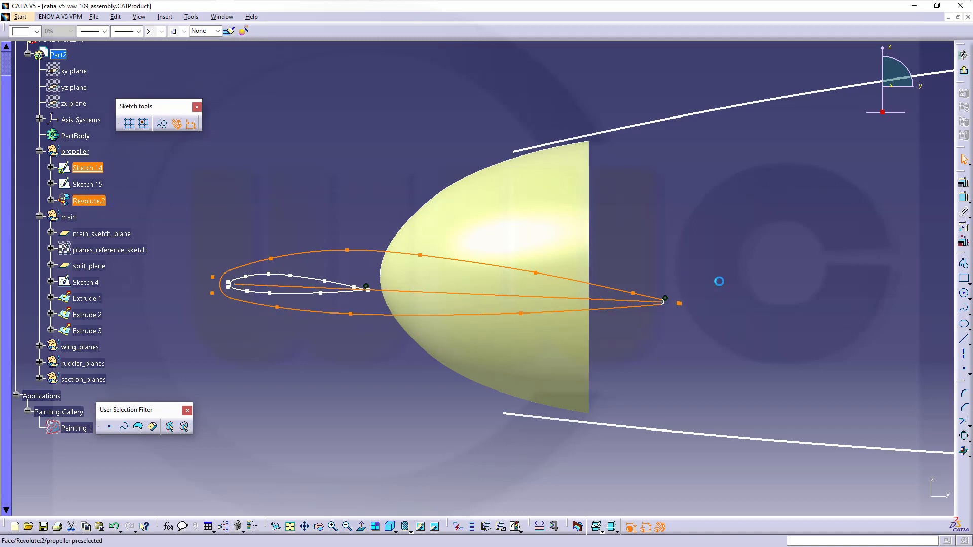
pyautogui.keyDown('ctrl'); pyautogui.click(670, 307); pyautogui.keyUp('ctrl')
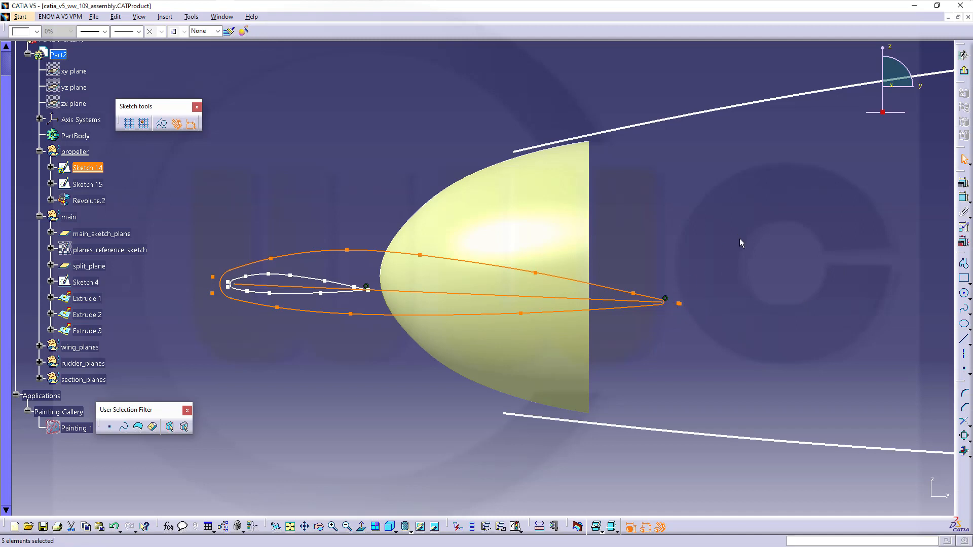
pyautogui.press('Delete')
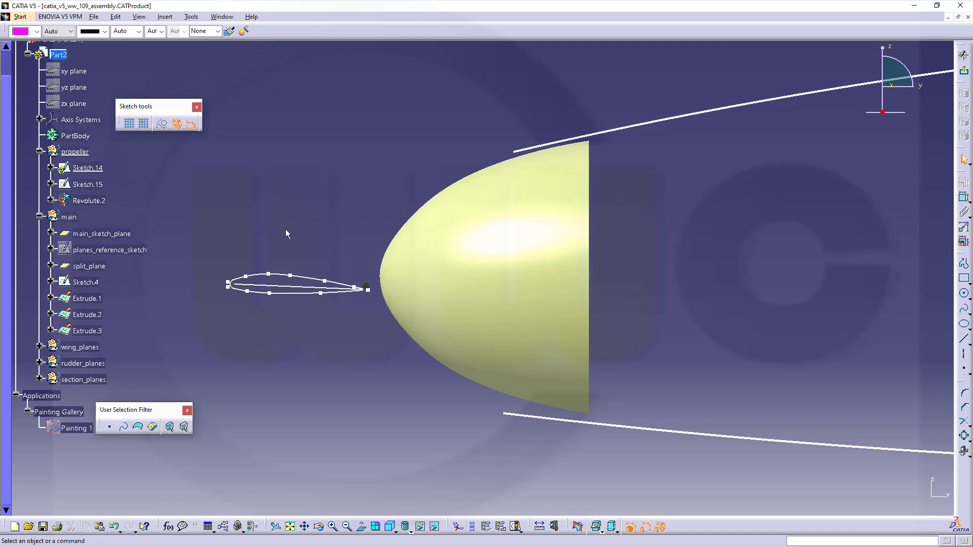
# - Move the whole scaled airfoil rearward onto the spinner, with its trailing edge just behind the spinner's rear edge
pyautogui.moveTo(209, 251)
pyautogui.mouseDown()
pyautogui.moveTo(275, 306)
pyautogui.moveTo(375, 316)
pyautogui.mouseUp()
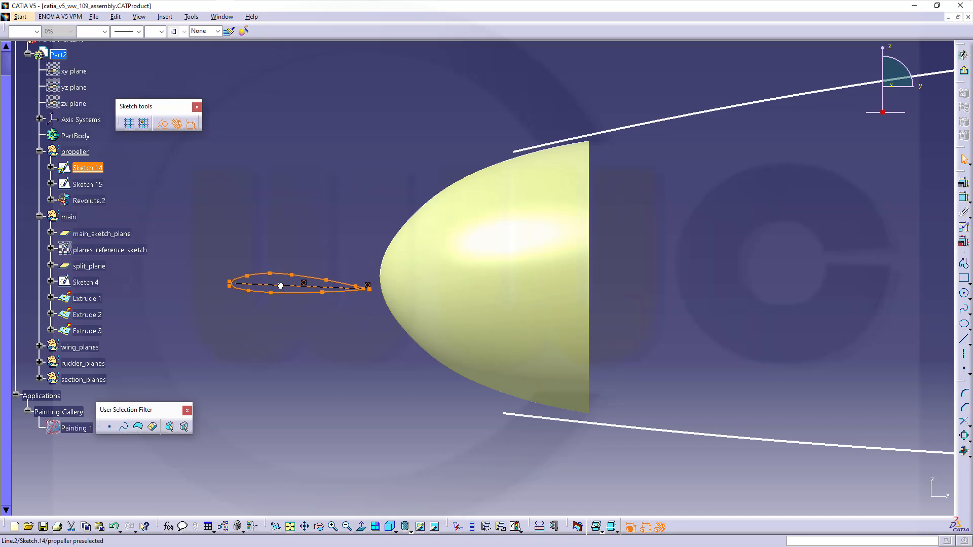
pyautogui.moveTo(278, 282); pyautogui.dragTo(509, 282)
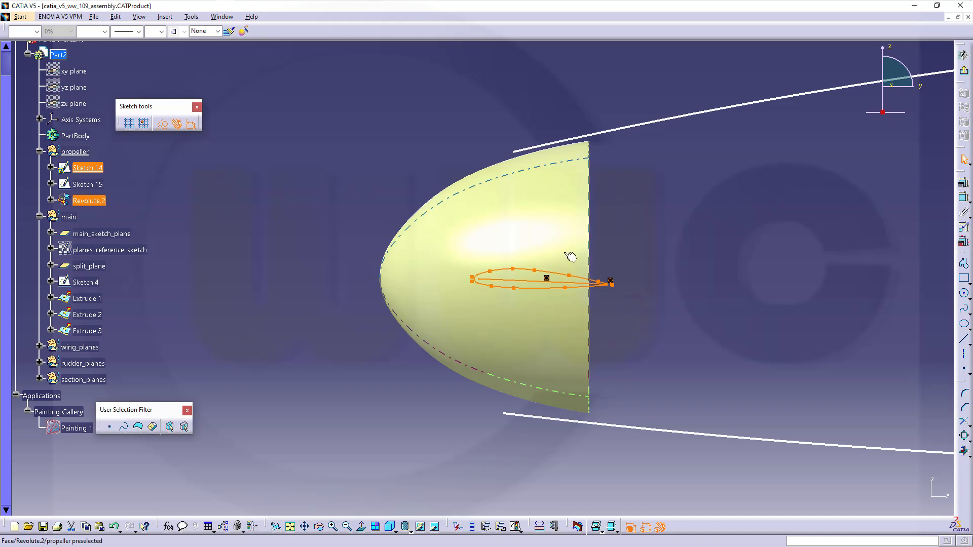
pyautogui.click(726, 214)
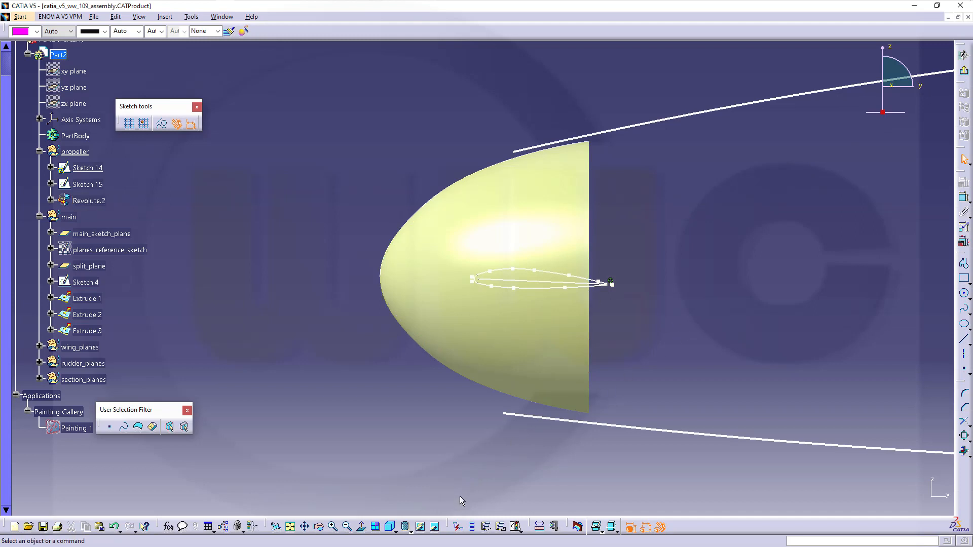
# - Define an output profile in wire mode from the scaled airfoil's two splines and its leading and trailing edge arcs
pyautogui.click(501, 528)
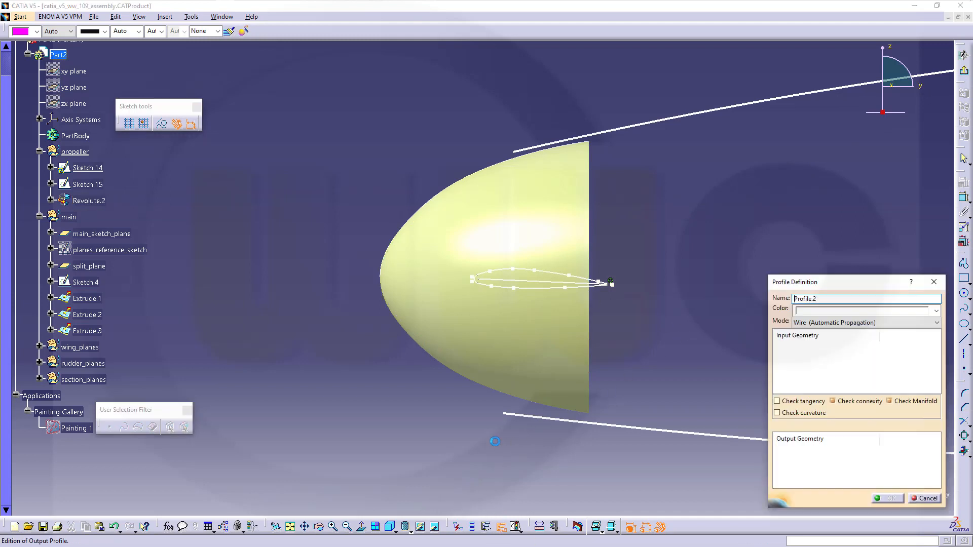
pyautogui.click(516, 271)
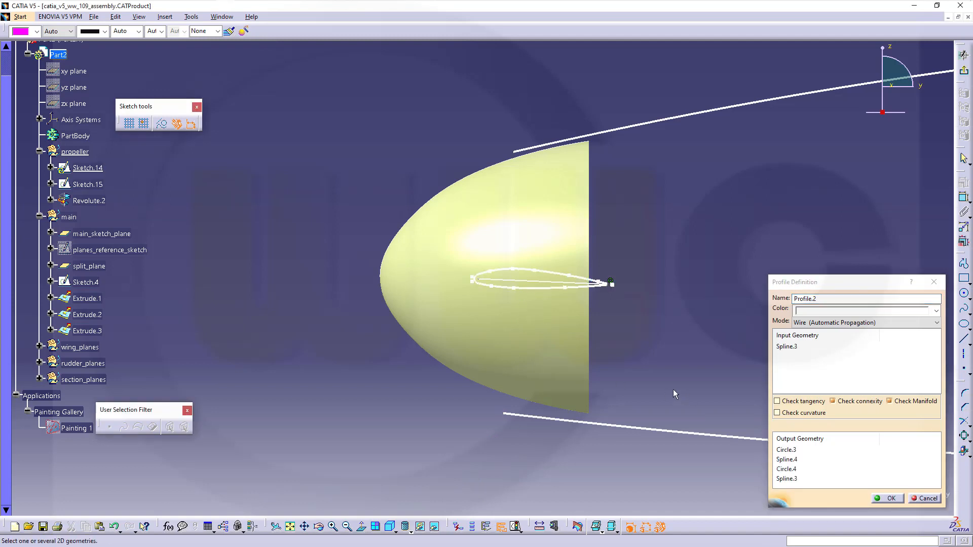
pyautogui.moveTo(666, 393); pyautogui.dragTo(650, 281, button='middle')
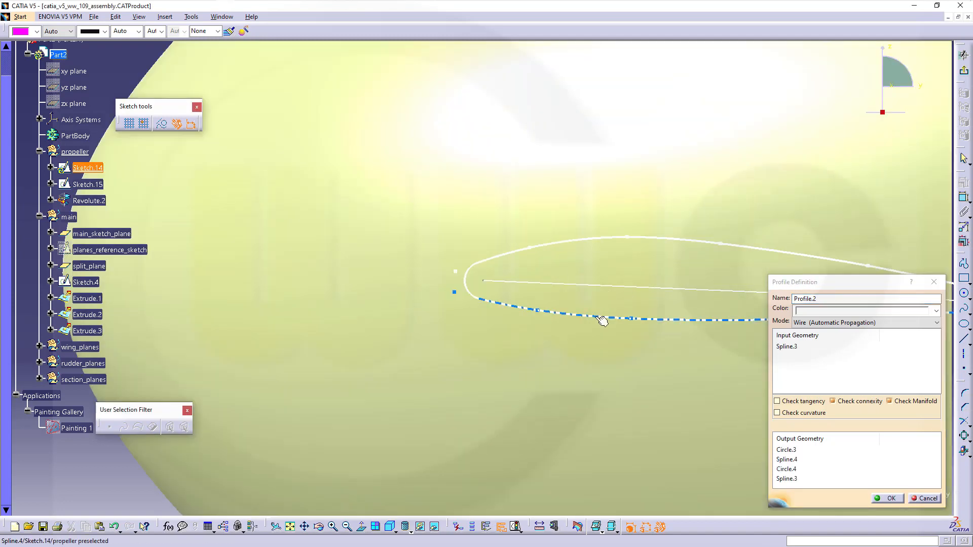
pyautogui.click(601, 318)
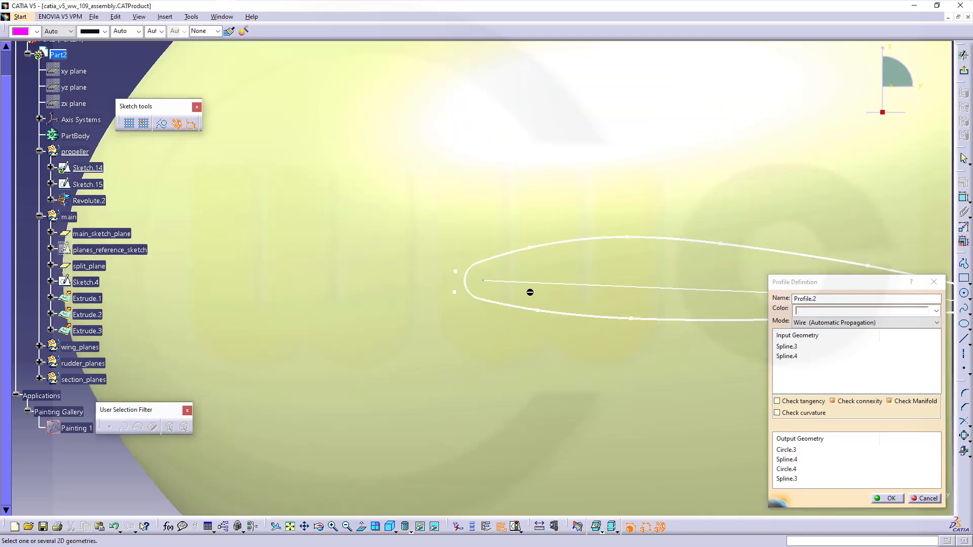
pyautogui.click(467, 275)
pyautogui.moveTo(679, 270); pyautogui.dragTo(507, 269, button='middle')
pyautogui.moveTo(620, 285); pyautogui.dragTo(564, 274, button='middle')
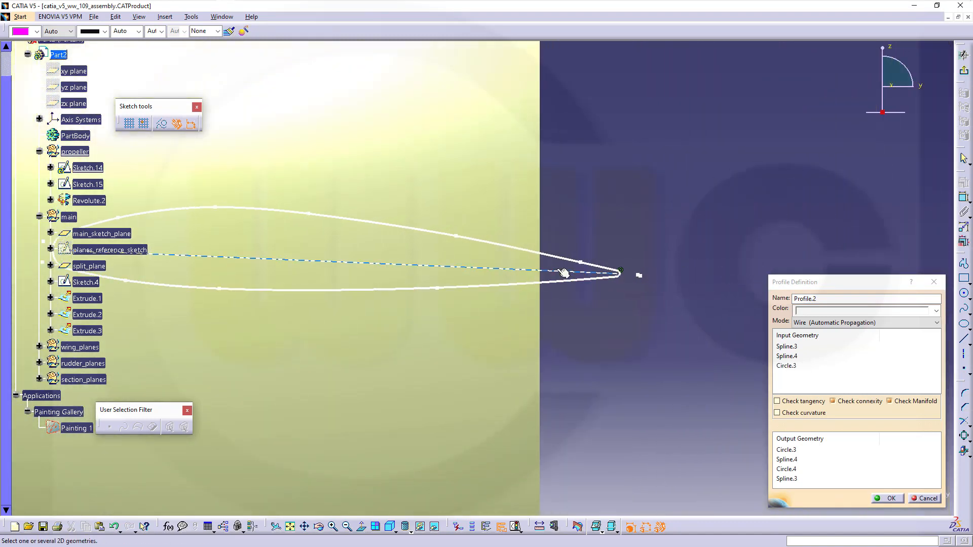
pyautogui.click(624, 275)
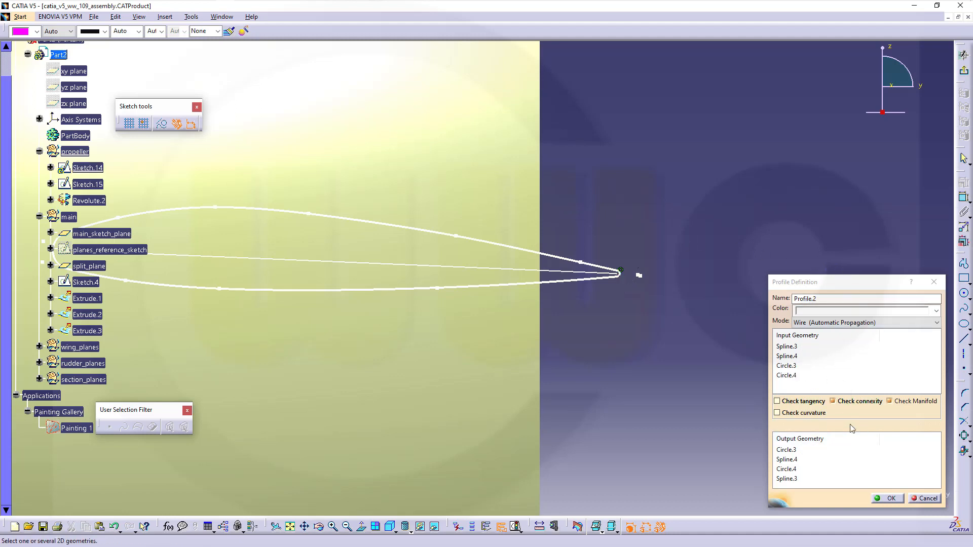
pyautogui.click(890, 498)
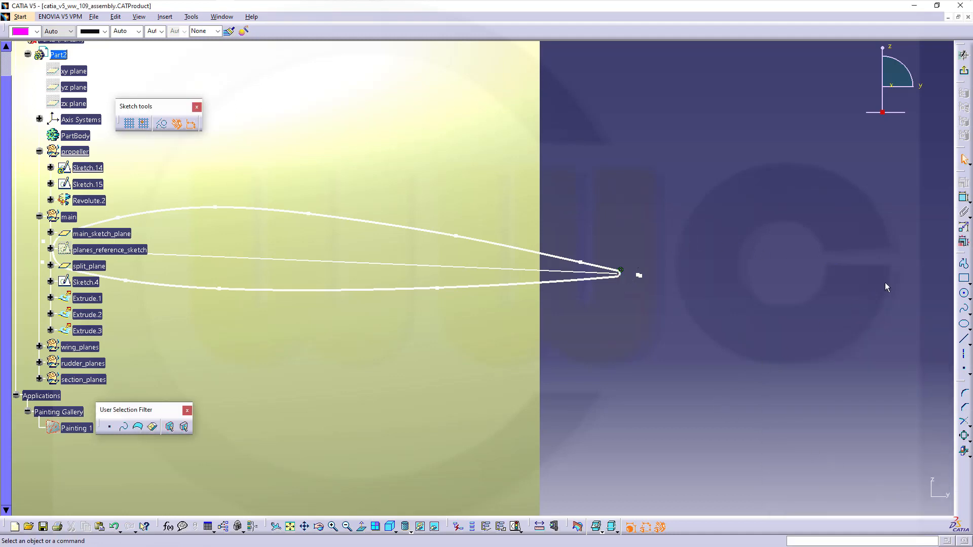
# - Create an output feature from the scaled airfoil's chord line and exit the sketch
pyautogui.click(486, 527)
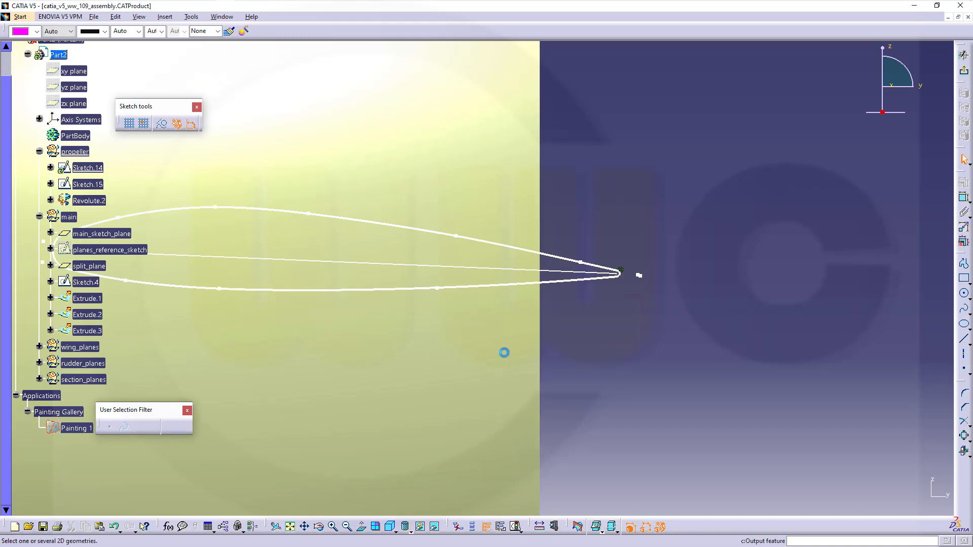
pyautogui.click(478, 270)
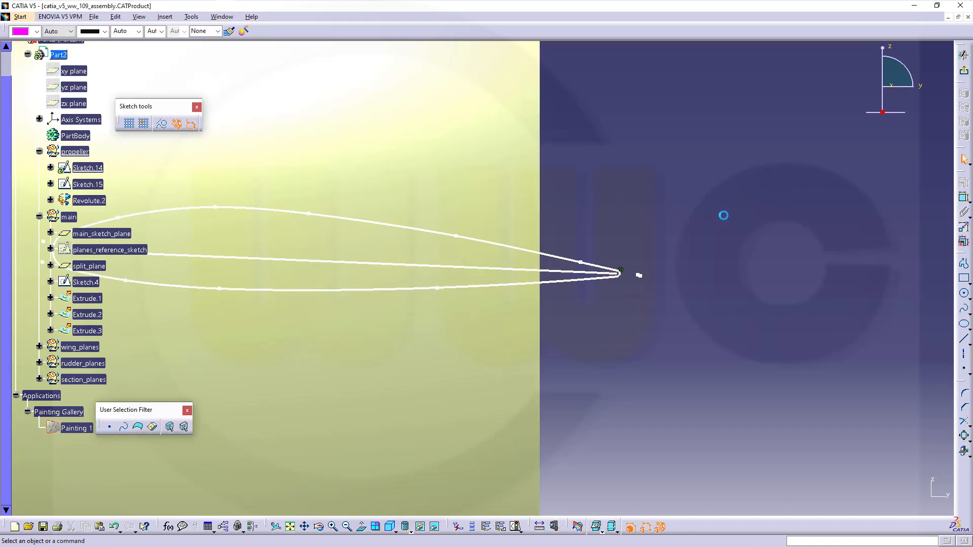
pyautogui.click(964, 71)
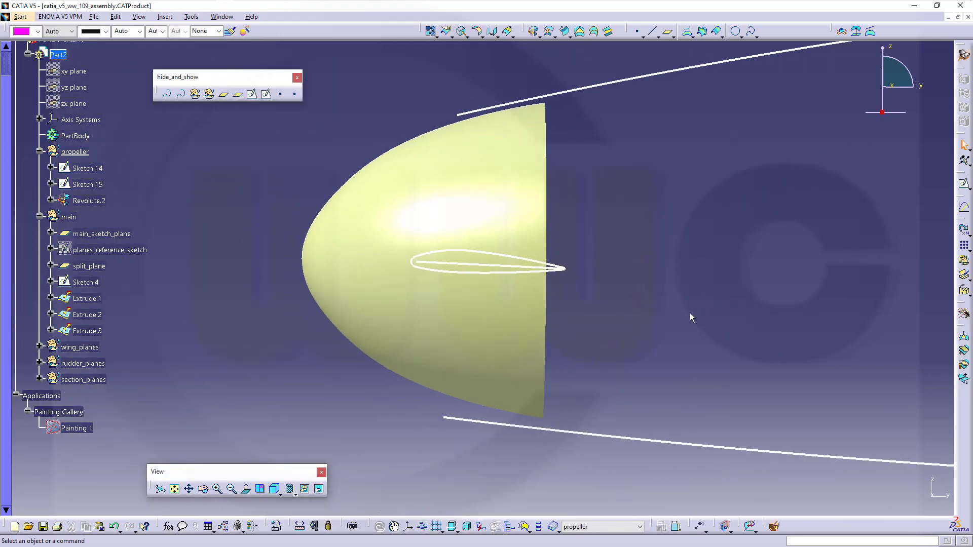
# - Translate the airfoil output profile by 750 mm, using main_sketch_plane as the direction
pyautogui.moveTo(690, 319); pyautogui.dragTo(792, 316, button='middle')
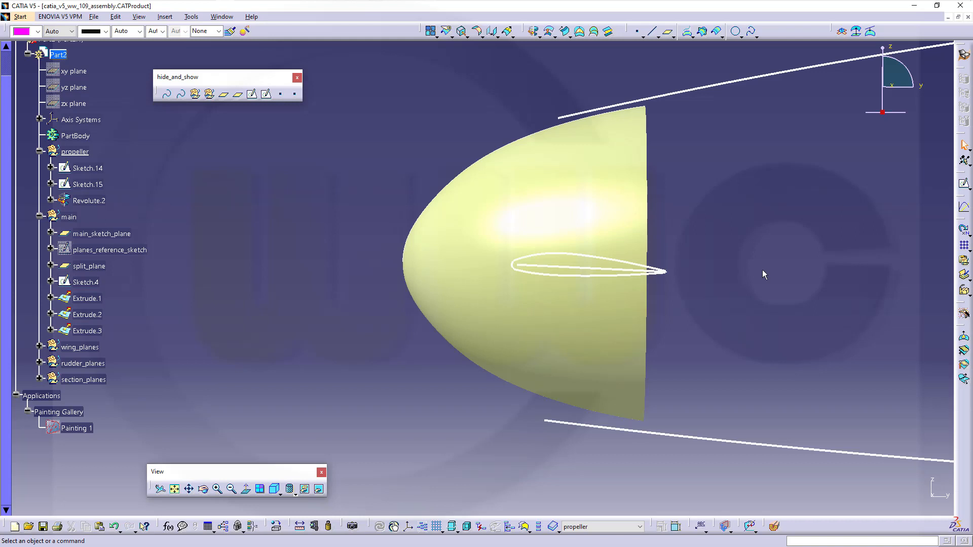
pyautogui.moveTo(732, 289); pyautogui.dragTo(728, 335, button='middle')
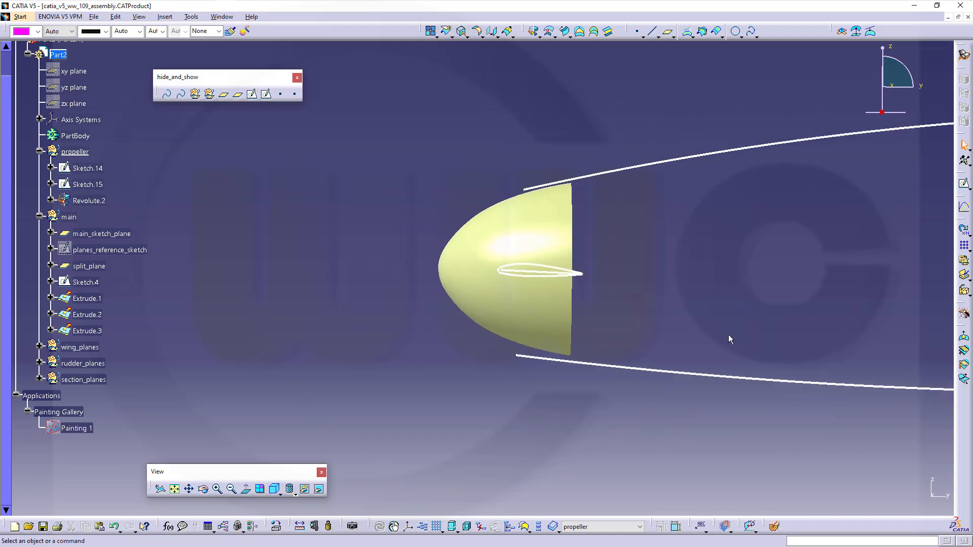
pyautogui.moveTo(413, 269); pyautogui.dragTo(644, 319, button='middle')
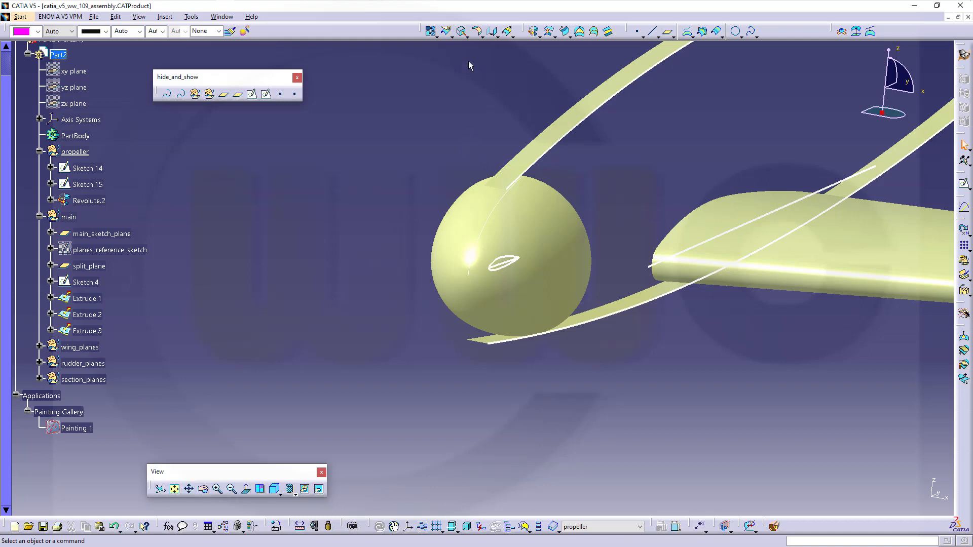
pyautogui.click(491, 32)
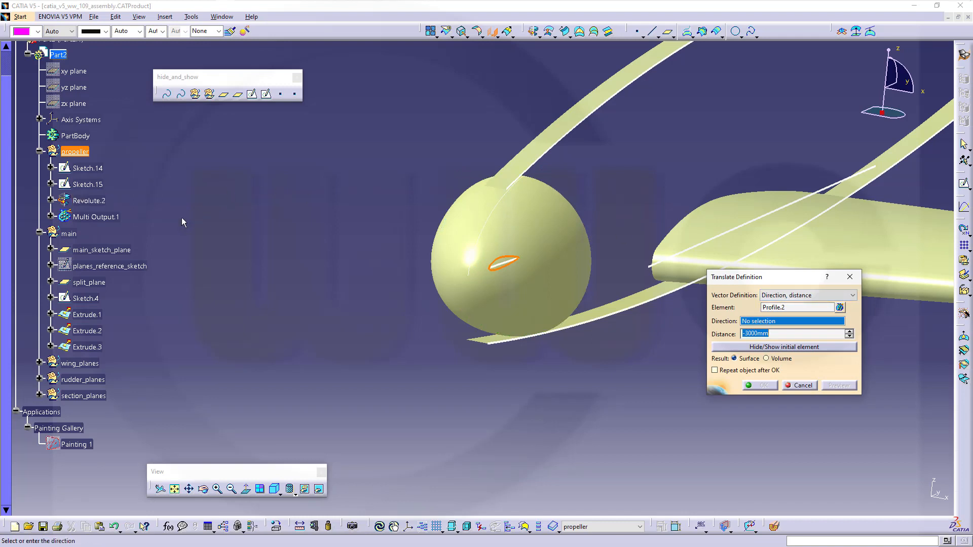
pyautogui.click(116, 250)
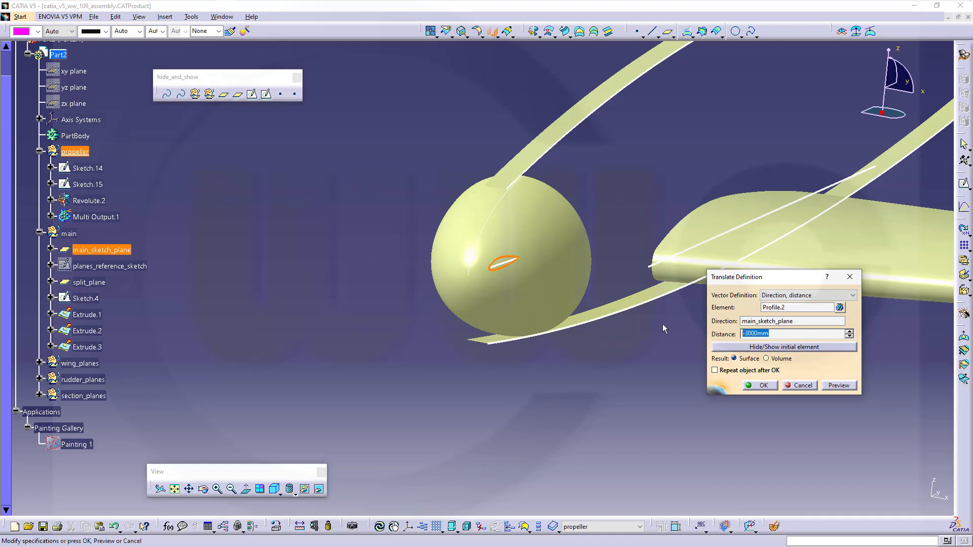
pyautogui.write('750')
pyautogui.press('Return')
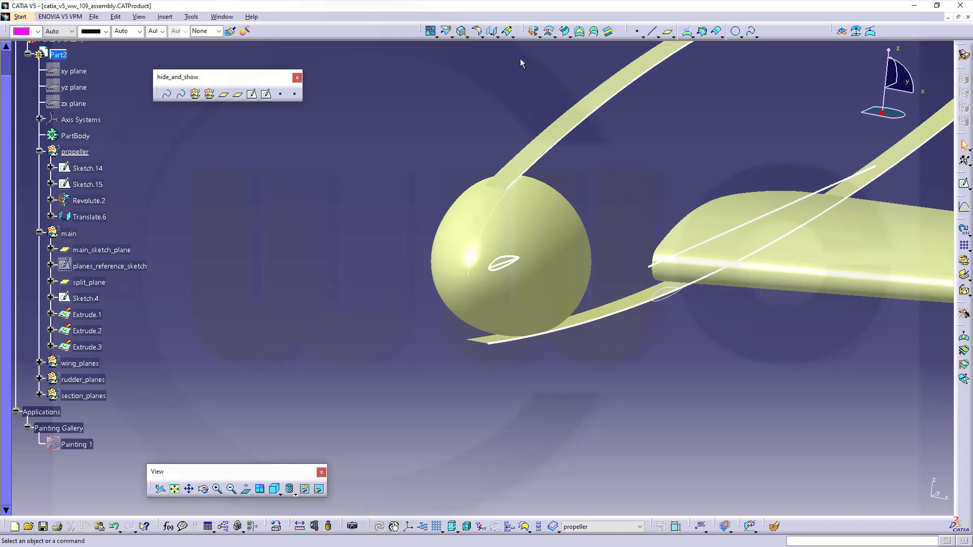
# - Translate the airfoil's chord line output by 750 mm, also using main_sketch_plane as the direction
pyautogui.click(494, 31)
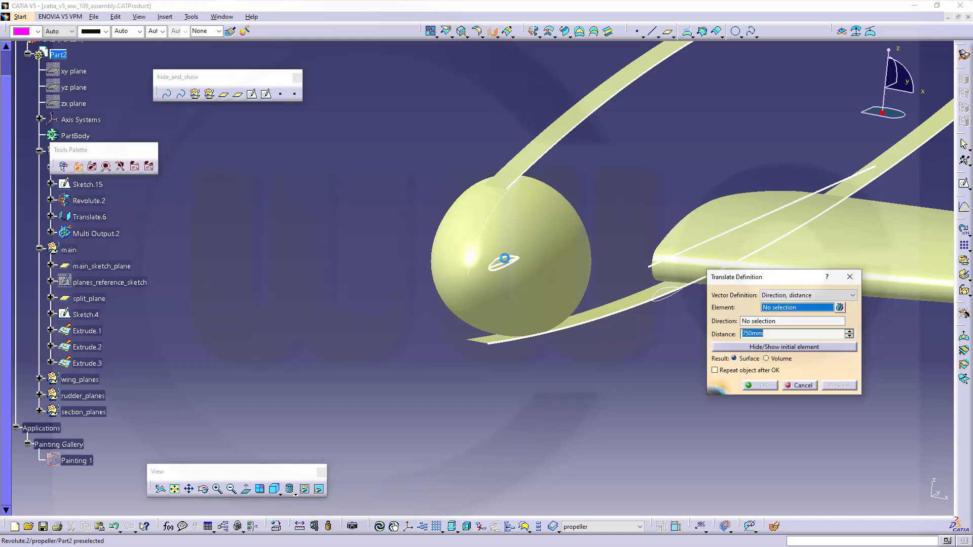
pyautogui.click(504, 263)
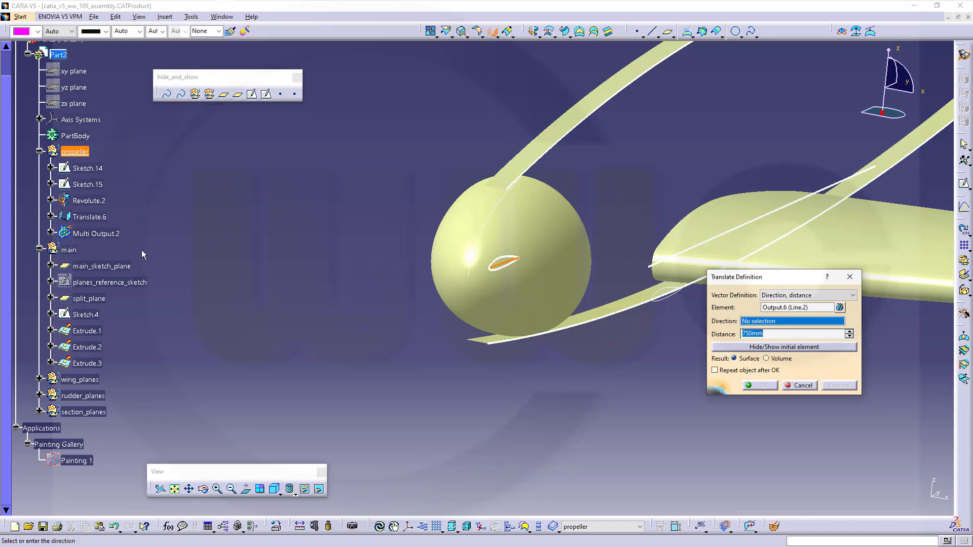
pyautogui.click(101, 266)
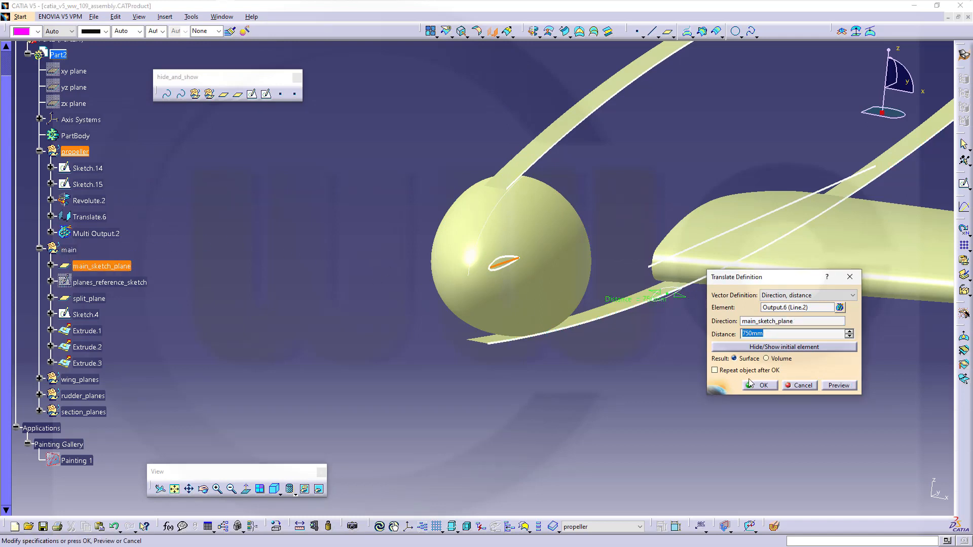
pyautogui.click(758, 386)
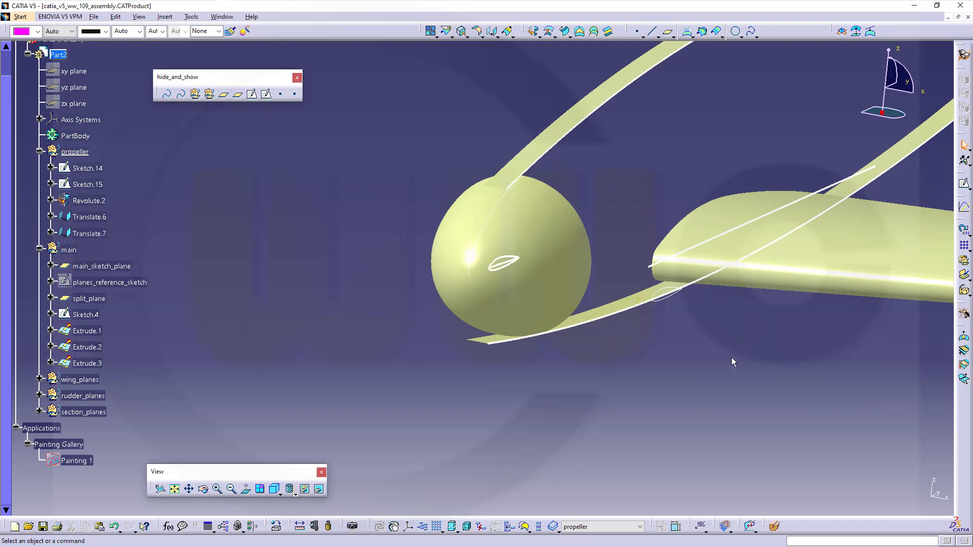
# - Scale the translated airfoil profile by 0,5 about the front end of the translated chord line, and hide the unscaled translated profile
pyautogui.moveTo(731, 357); pyautogui.dragTo(356, 293, button='middle')
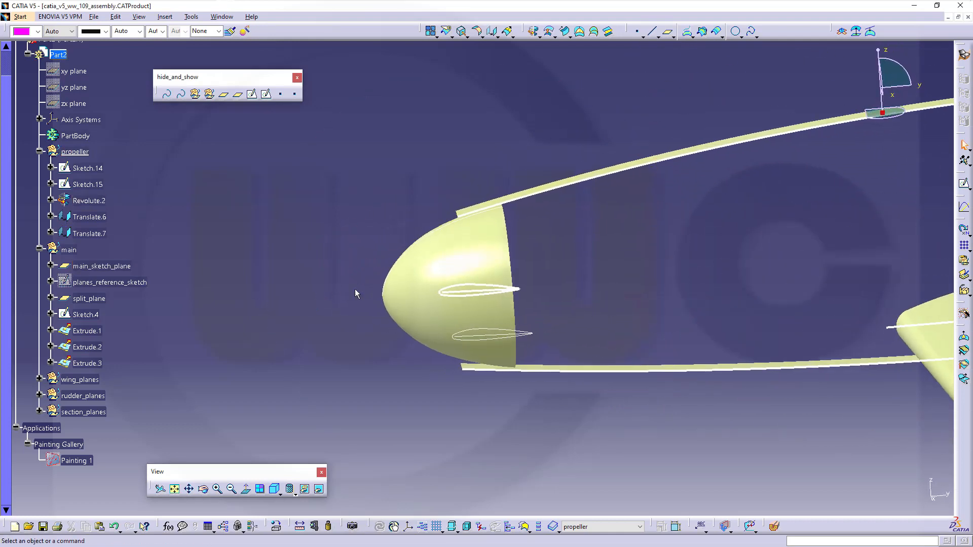
pyautogui.moveTo(580, 336); pyautogui.dragTo(660, 264, button='middle')
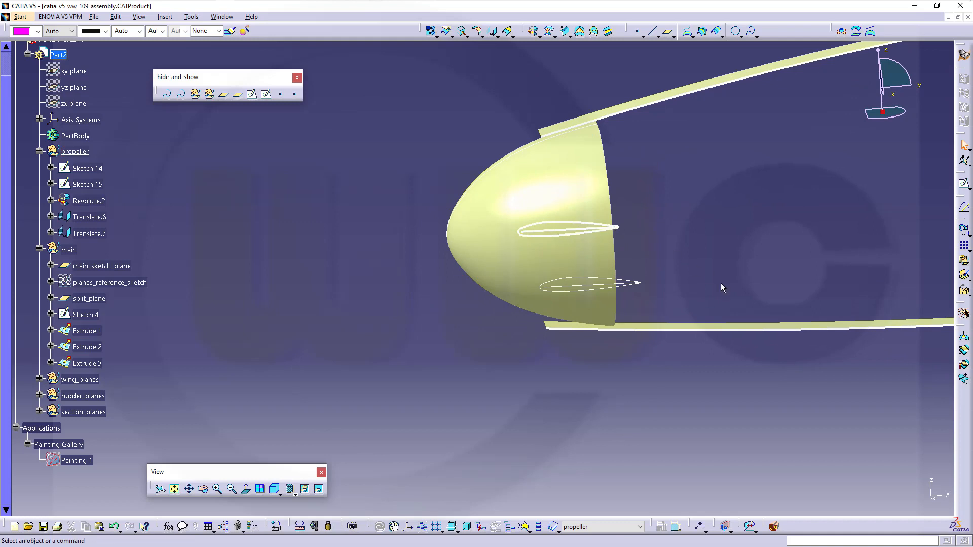
pyautogui.moveTo(725, 281); pyautogui.dragTo(692, 276, button='middle')
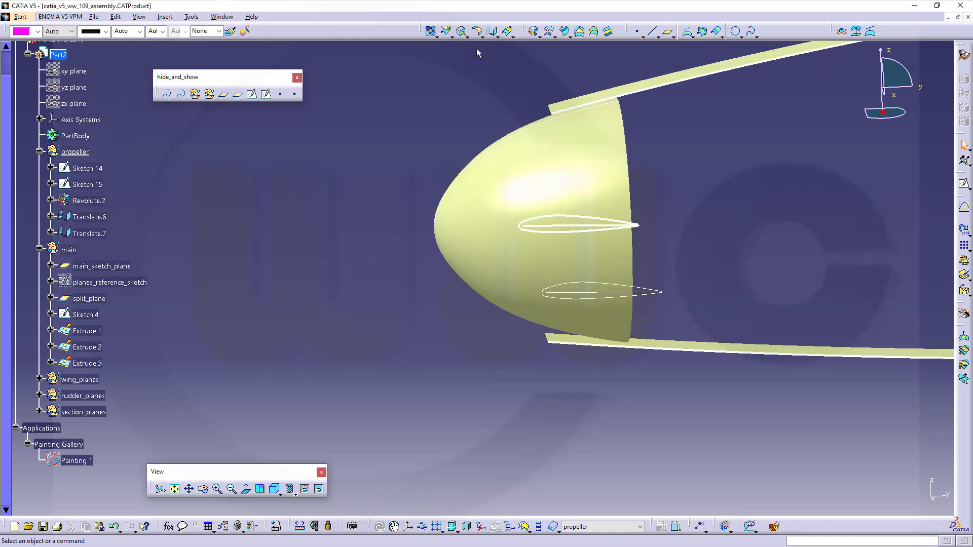
pyautogui.click(497, 36)
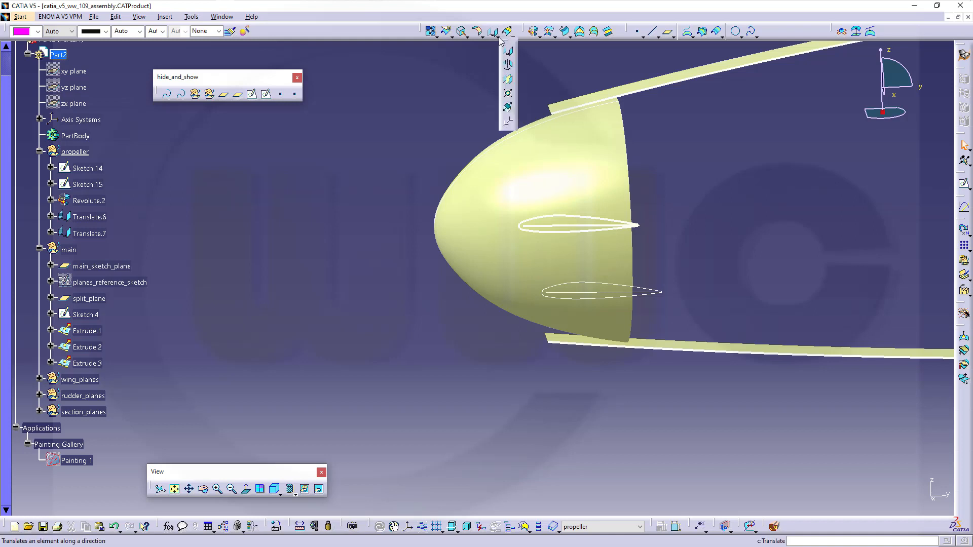
pyautogui.click(508, 93)
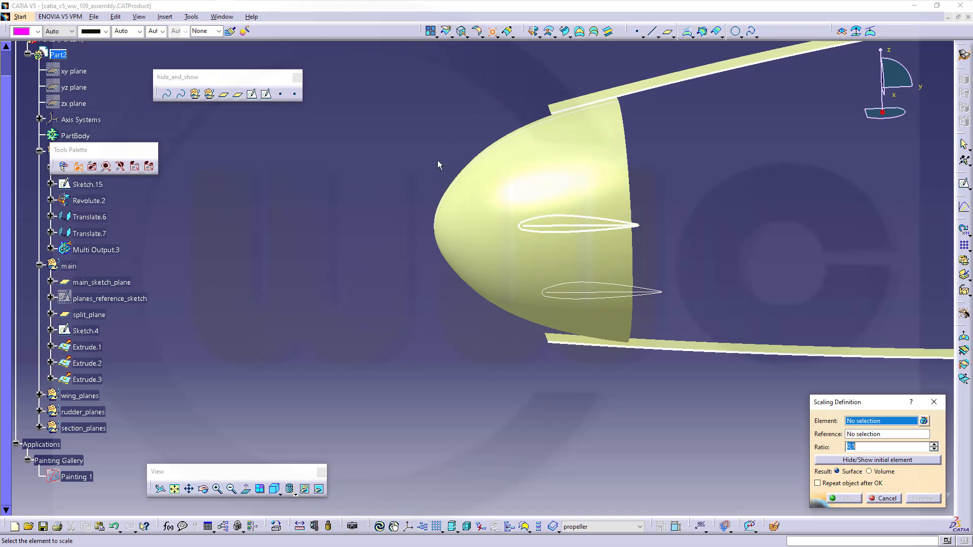
pyautogui.click(593, 288)
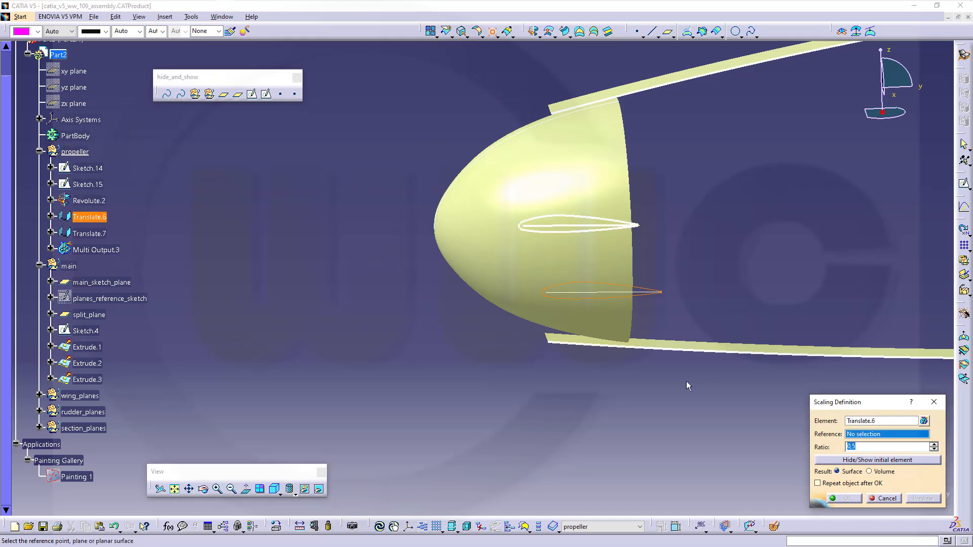
pyautogui.moveTo(575, 444); pyautogui.dragTo(606, 374, button='middle')
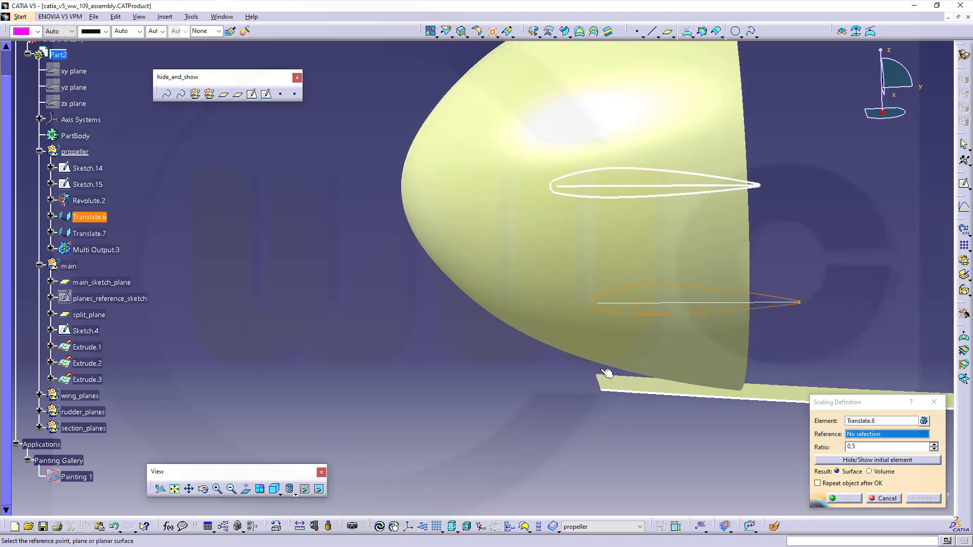
pyautogui.click(598, 302)
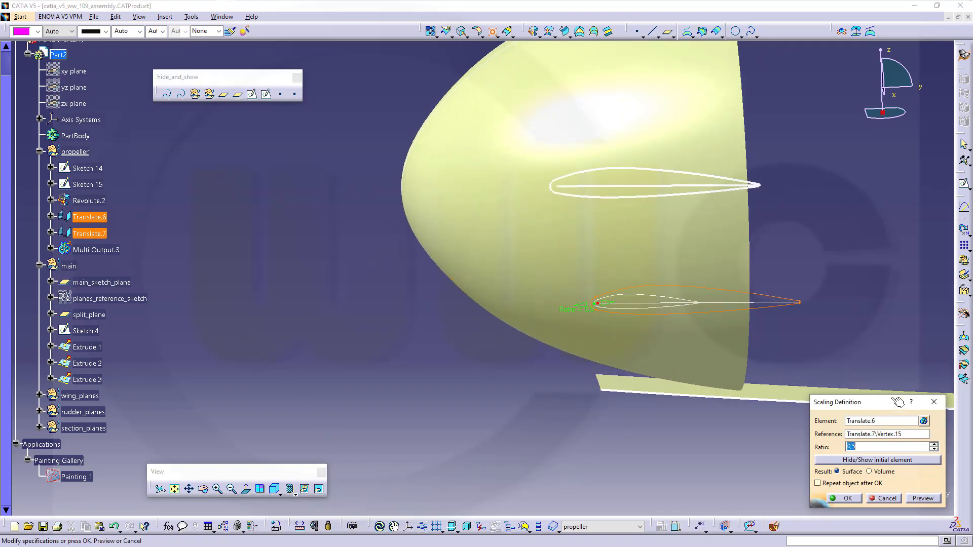
pyautogui.click(871, 446)
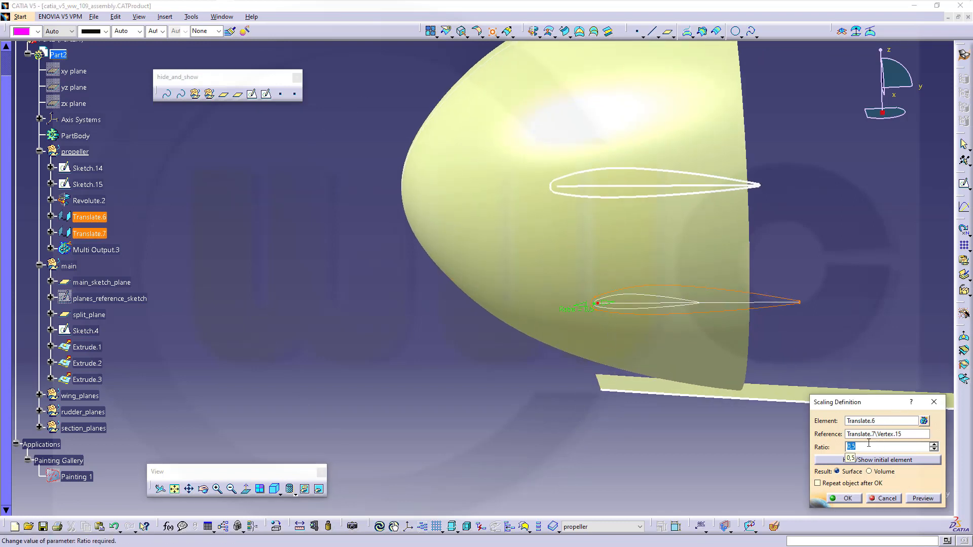
pyautogui.click(842, 499)
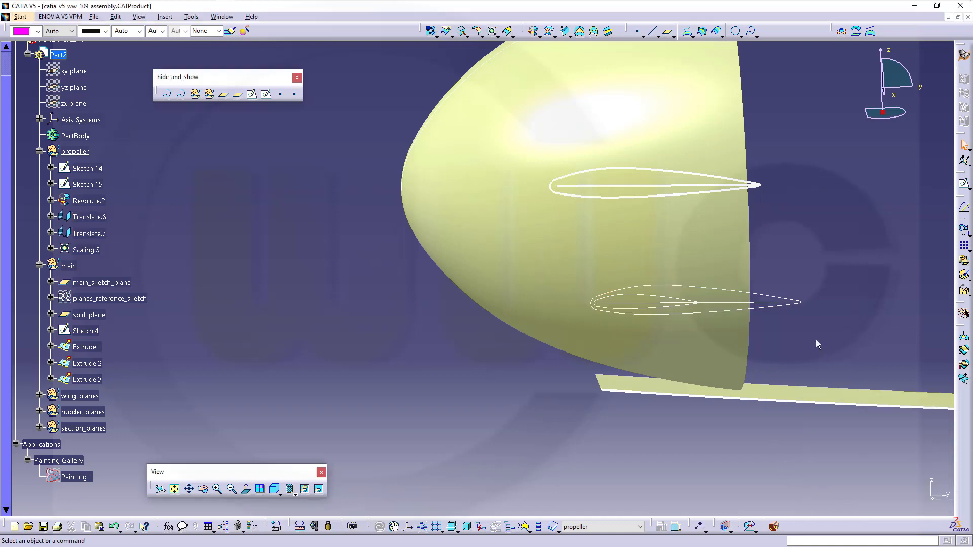
pyautogui.rightClick(733, 291)
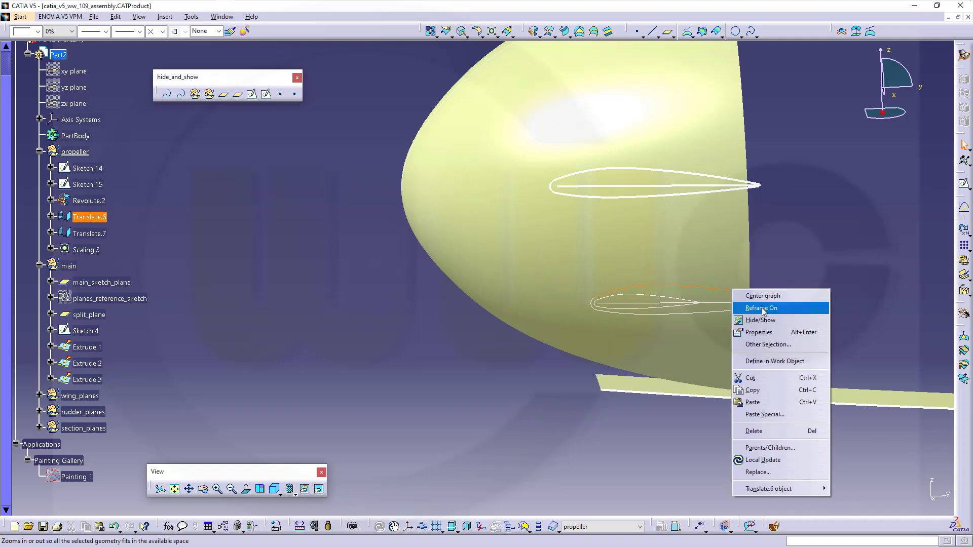
pyautogui.click(760, 320)
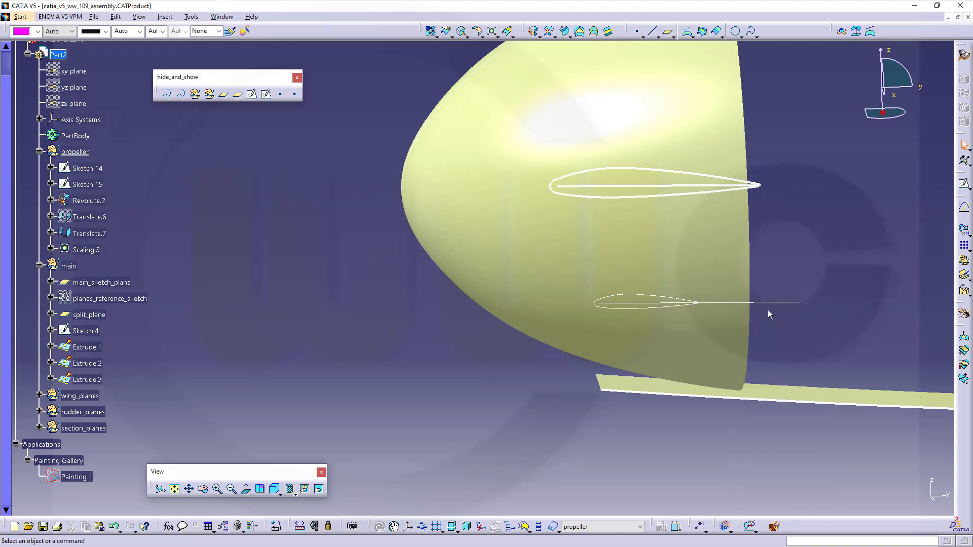
# - Scale the translated chord line by 0,5 about its front end, and hide the unscaled translated chord line
pyautogui.click(492, 31)
pyautogui.click(760, 303)
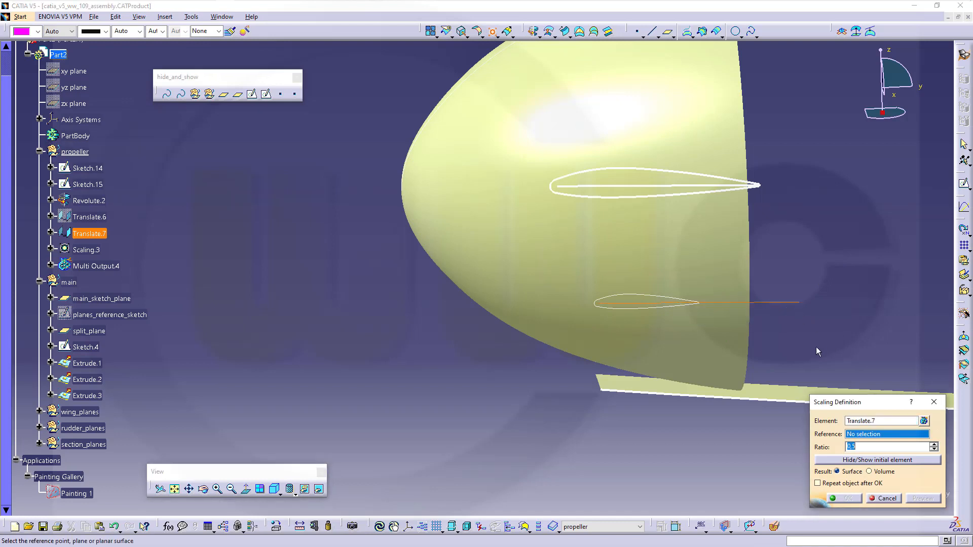
pyautogui.click(593, 304)
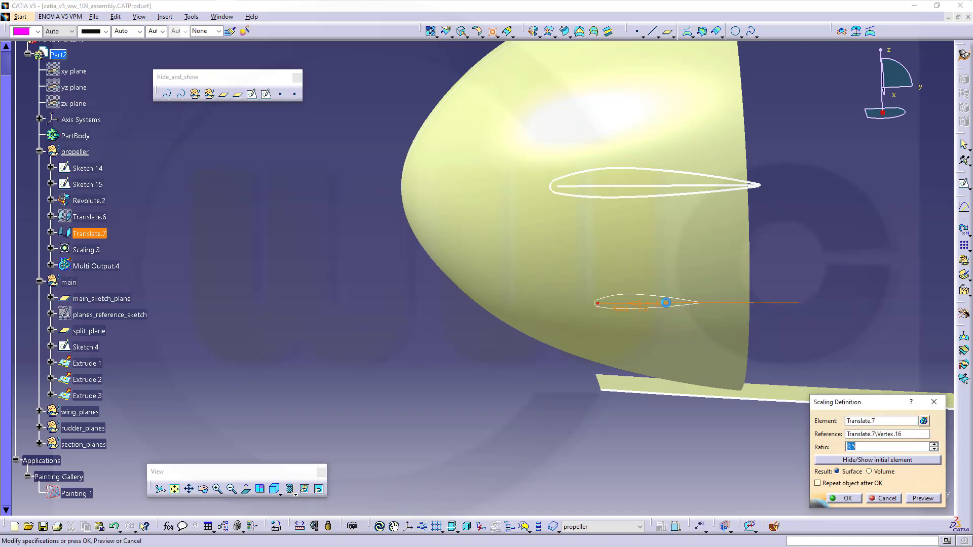
pyautogui.click(845, 499)
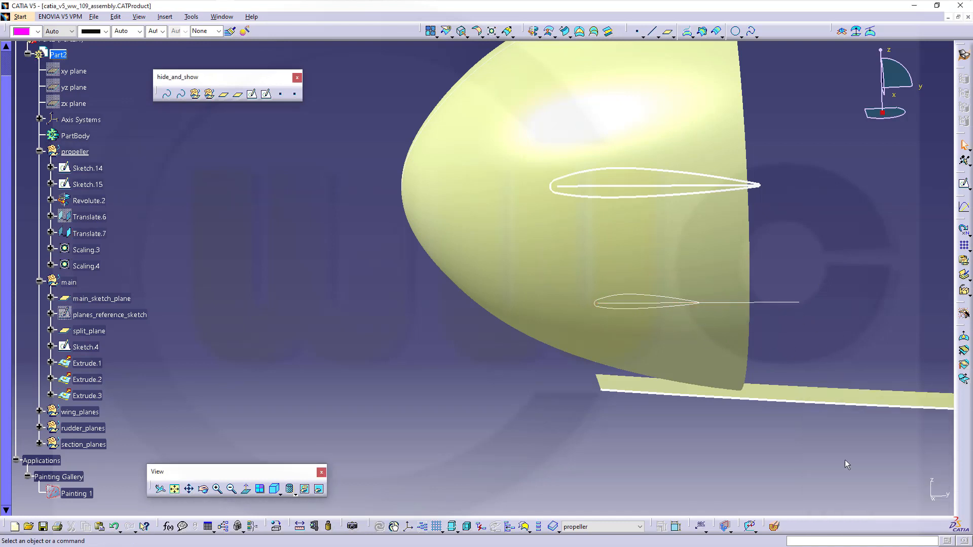
pyautogui.rightClick(783, 304)
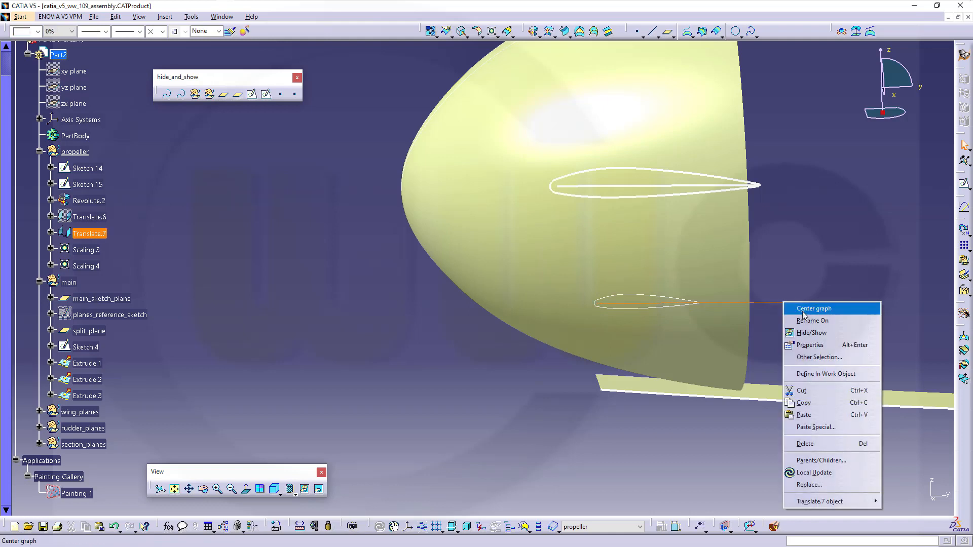
pyautogui.click(804, 333)
# - Create a 1500 mm point-direction line from the midpoint of the scaled chord line, using main_sketch_plane as direction and reversed towards the larger profile
pyautogui.moveTo(514, 247); pyautogui.dragTo(702, 281, button='middle')
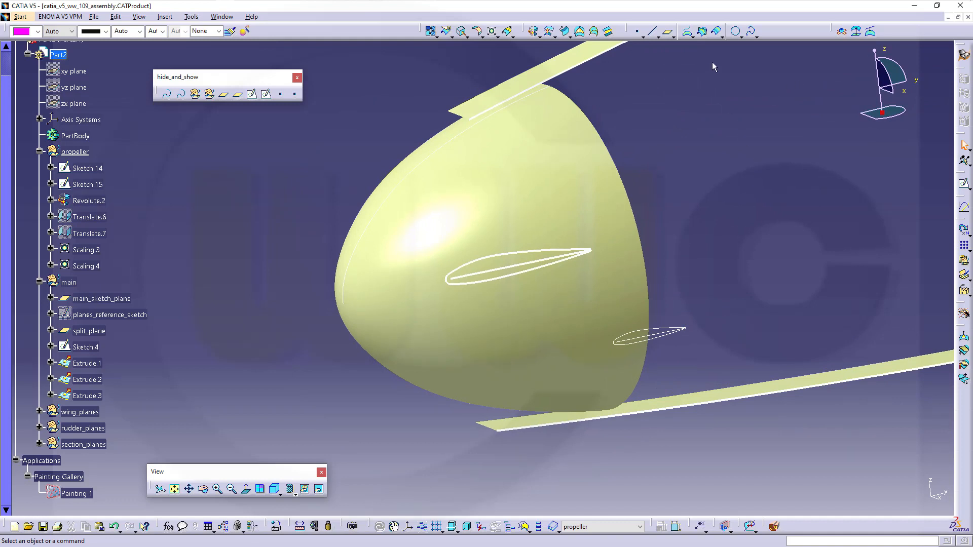
pyautogui.click(653, 32)
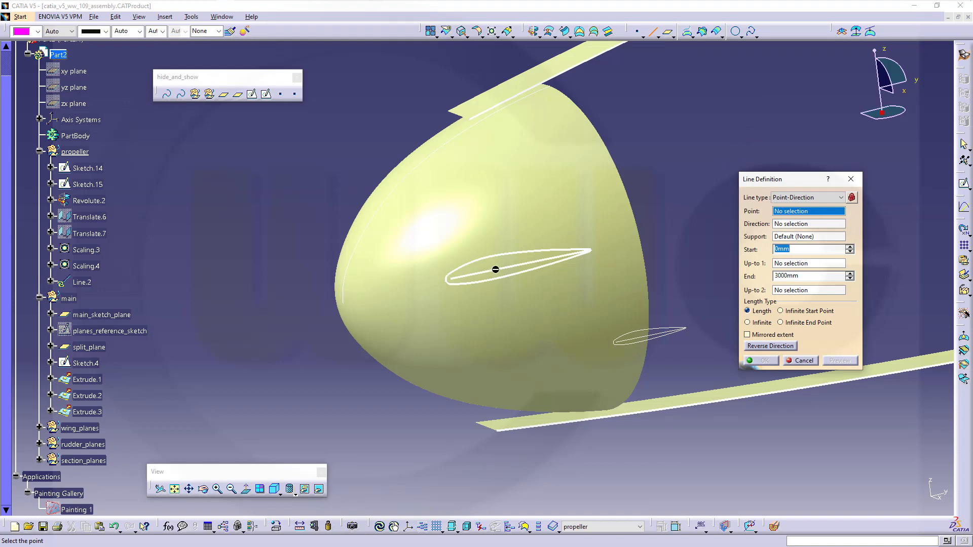
pyautogui.rightClick(803, 213)
pyautogui.click(832, 224)
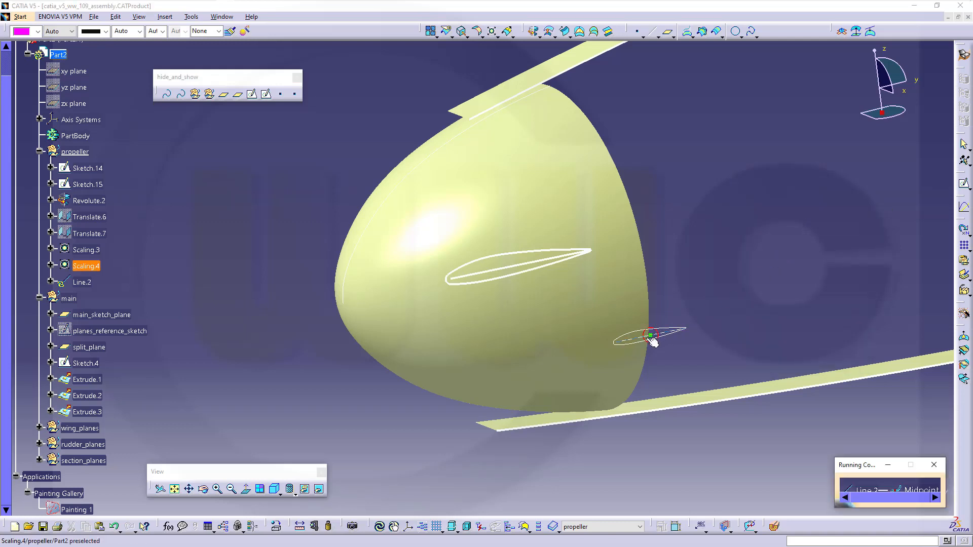
pyautogui.click(652, 336)
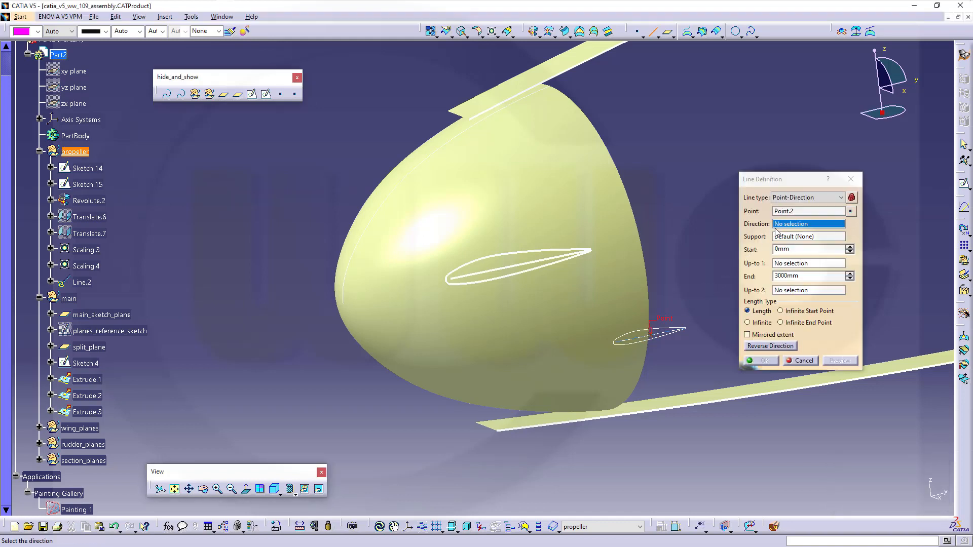
pyautogui.click(101, 315)
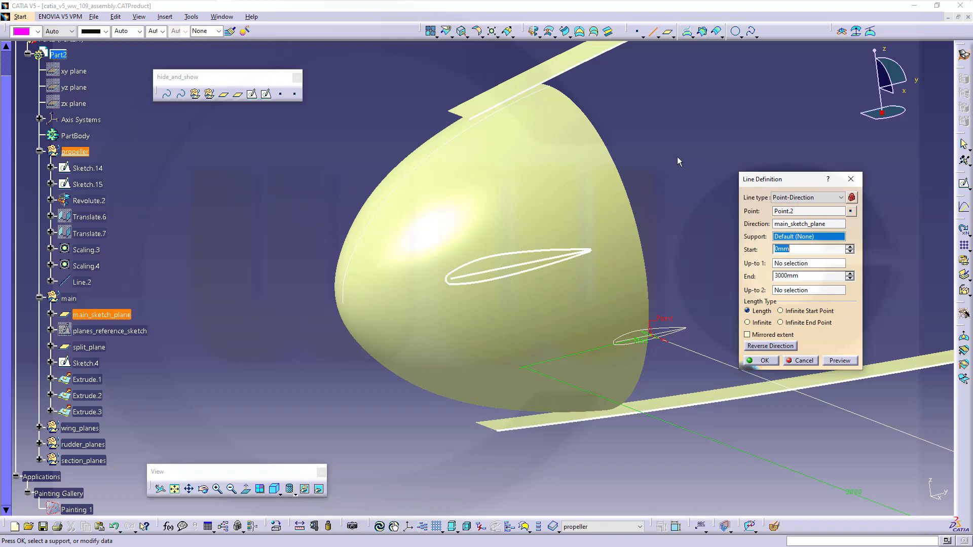
pyautogui.click(775, 346)
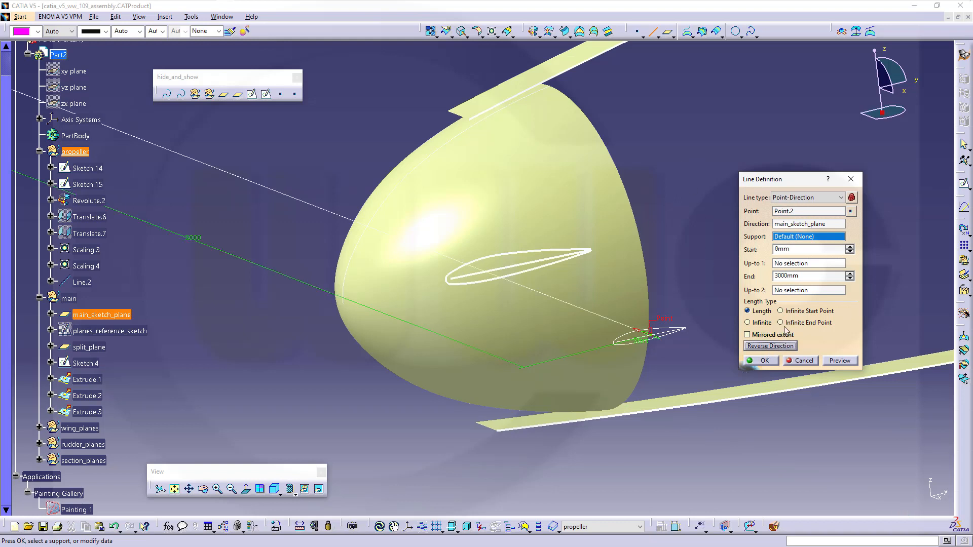
pyautogui.doubleClick(806, 275)
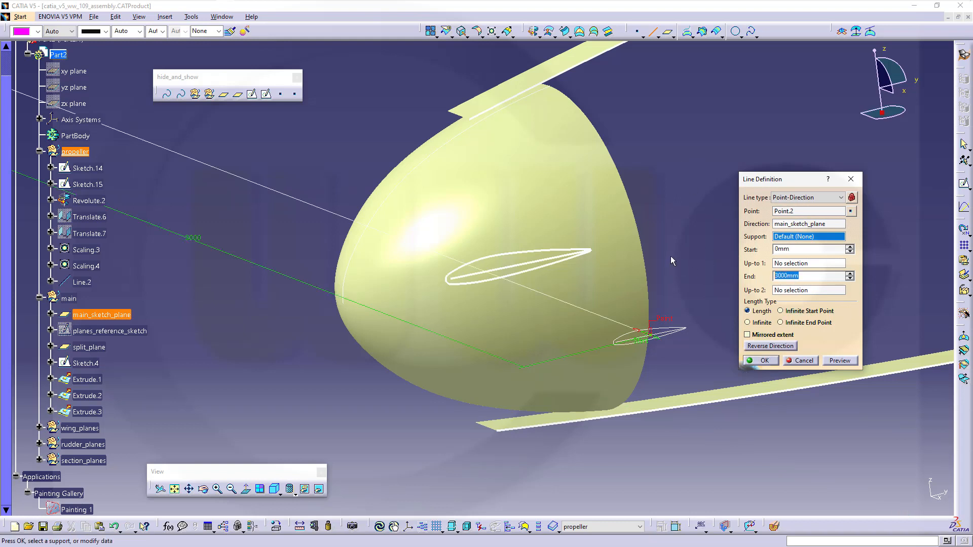
pyautogui.write('1500')
pyautogui.click(765, 361)
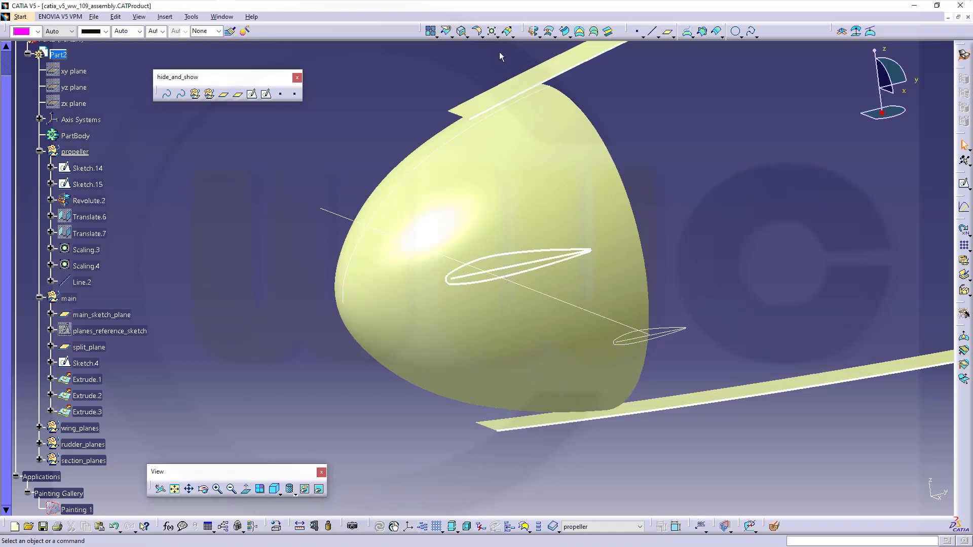
# - Rotate the scaled airfoil profile by -10 degrees about the new 1500 mm line
pyautogui.click(496, 35)
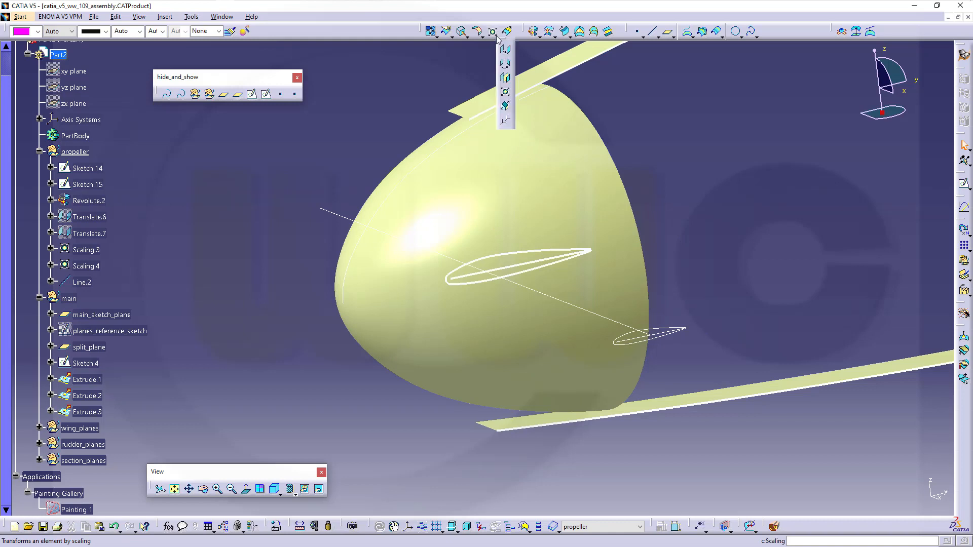
pyautogui.click(506, 64)
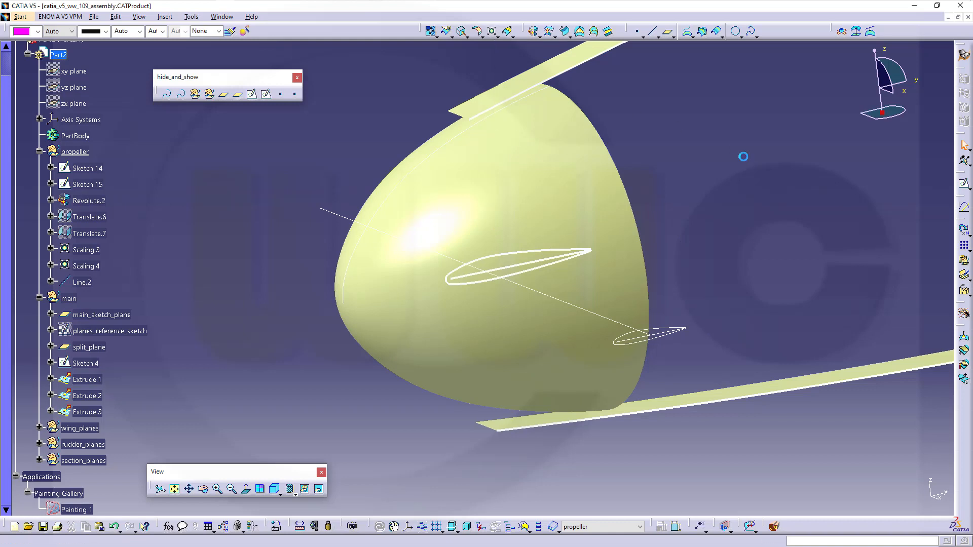
pyautogui.click(685, 290)
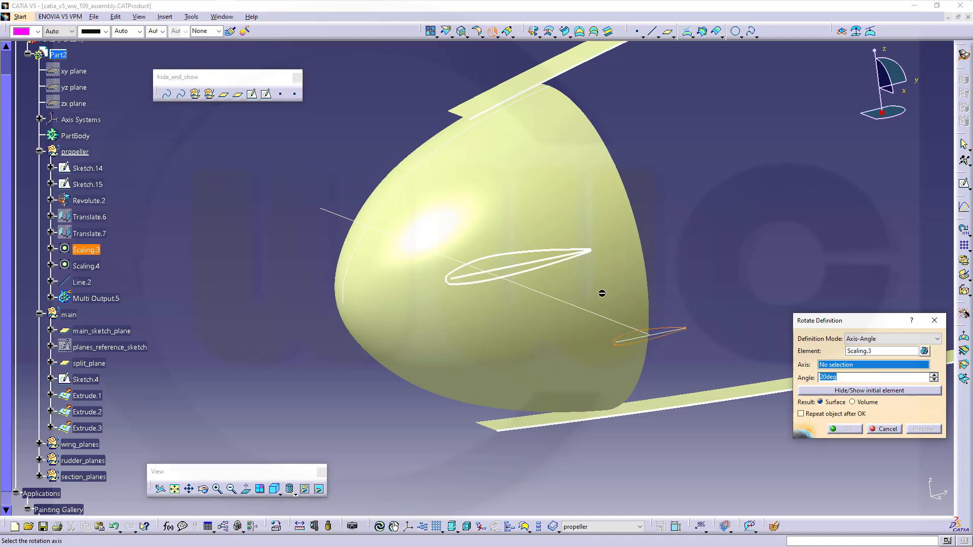
pyautogui.click(601, 317)
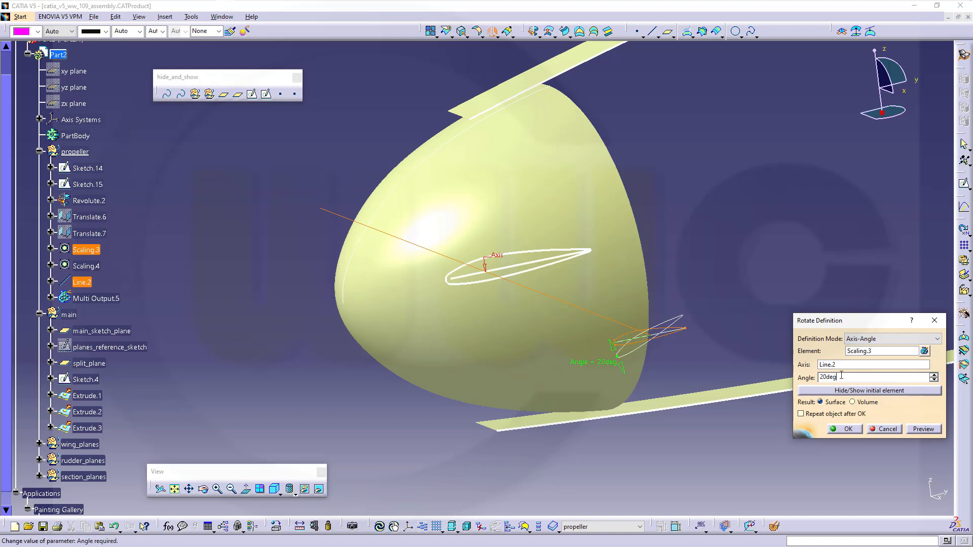
pyautogui.moveTo(841, 376); pyautogui.dragTo(765, 367)
pyautogui.write('-10')
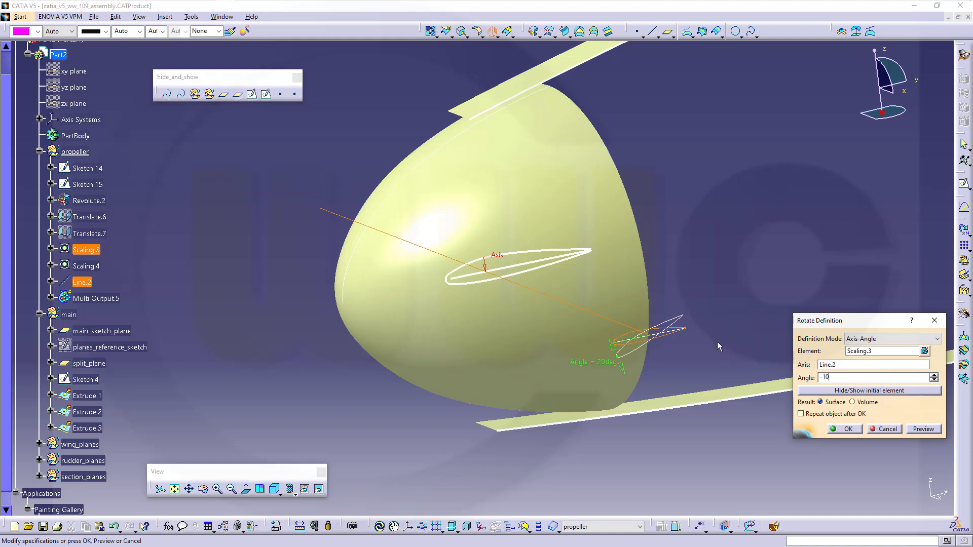
pyautogui.press('Return')
pyautogui.moveTo(758, 366); pyautogui.dragTo(725, 340, button='middle')
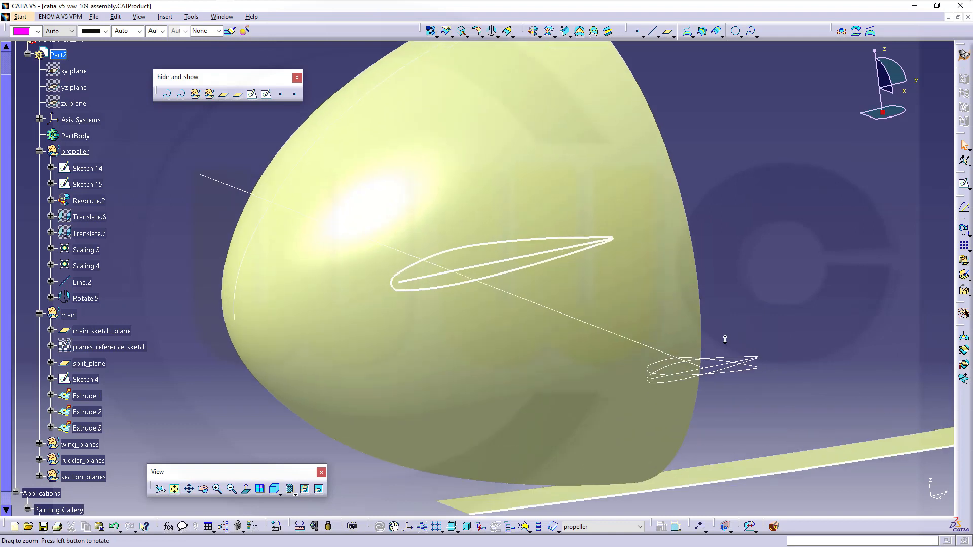
pyautogui.rightClick(752, 375)
pyautogui.click(769, 197)
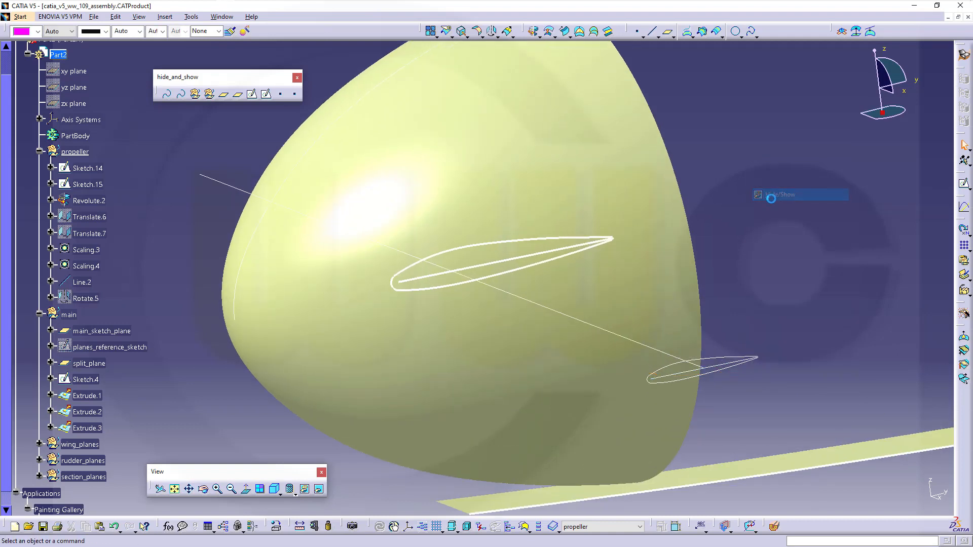
pyautogui.moveTo(671, 265); pyautogui.dragTo(339, 123, button='middle')
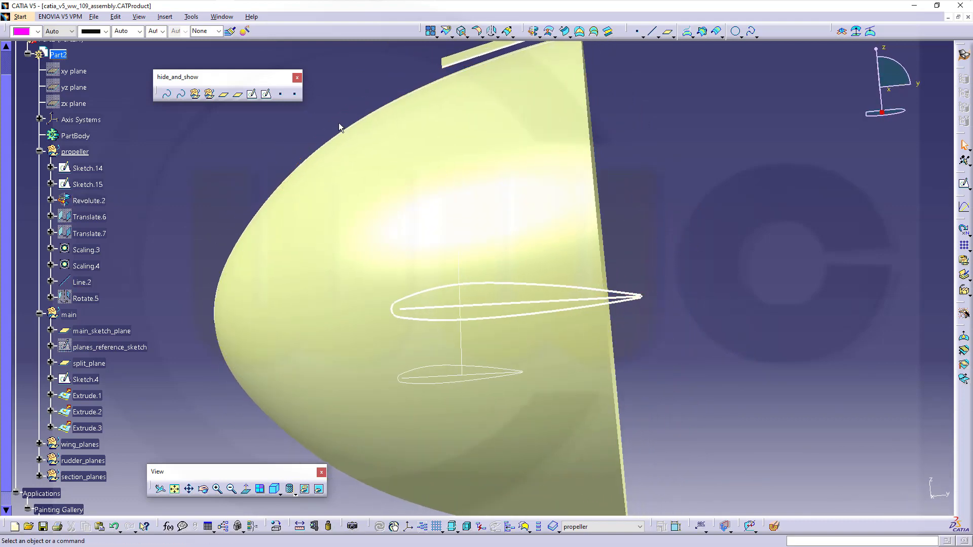
pyautogui.click(385, 120)
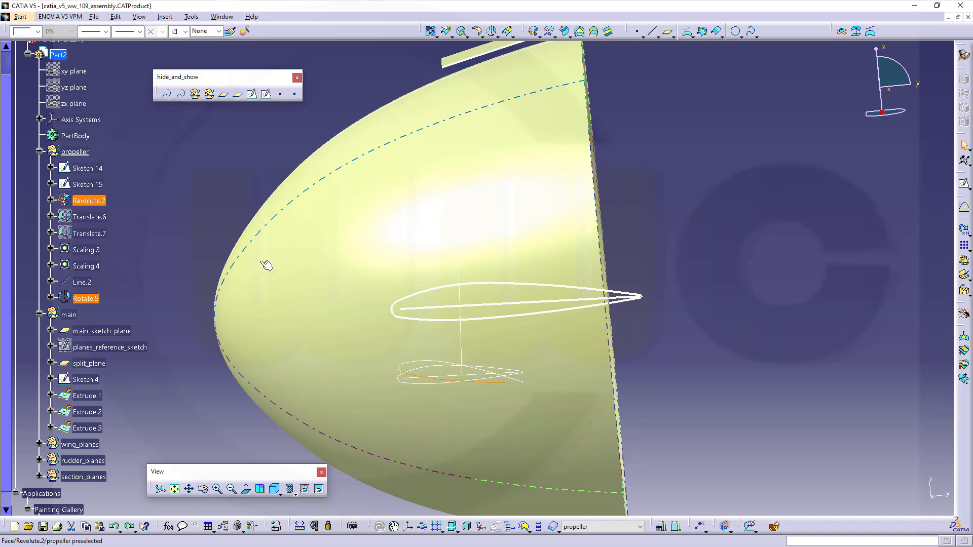
pyautogui.click(196, 208)
# - Hide the unrotated scaled airfoil profile, keeping its rotated copy visible
pyautogui.moveTo(196, 209); pyautogui.dragTo(454, 188, button='middle')
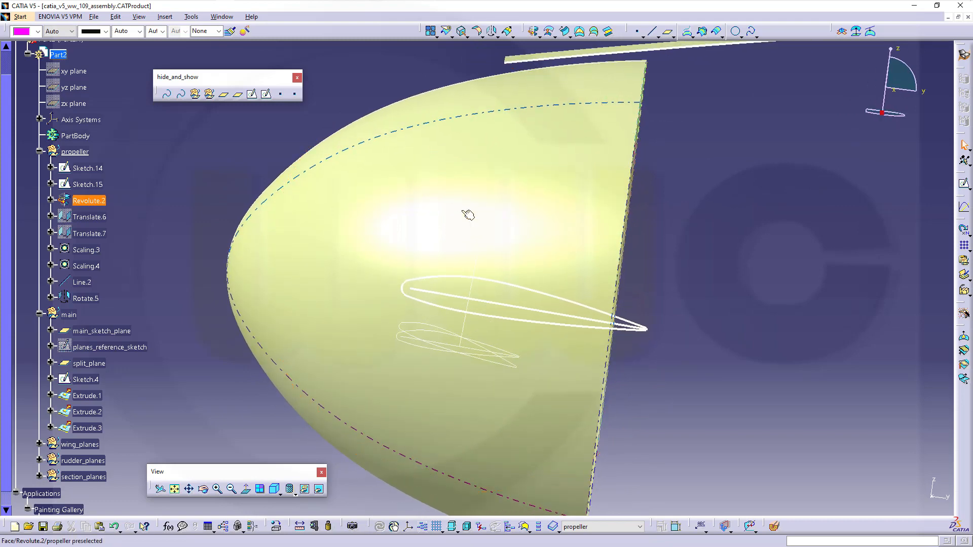
pyautogui.rightClick(513, 353)
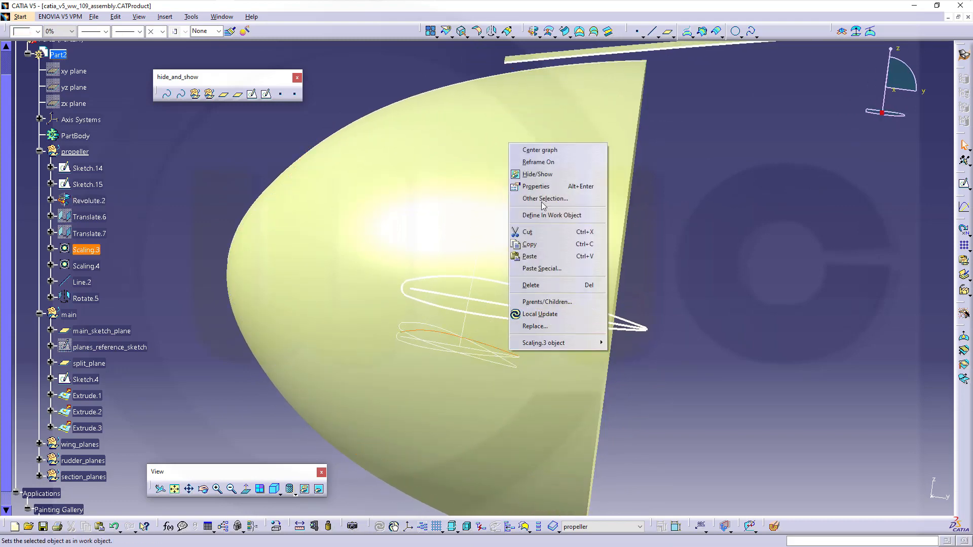
pyautogui.click(536, 175)
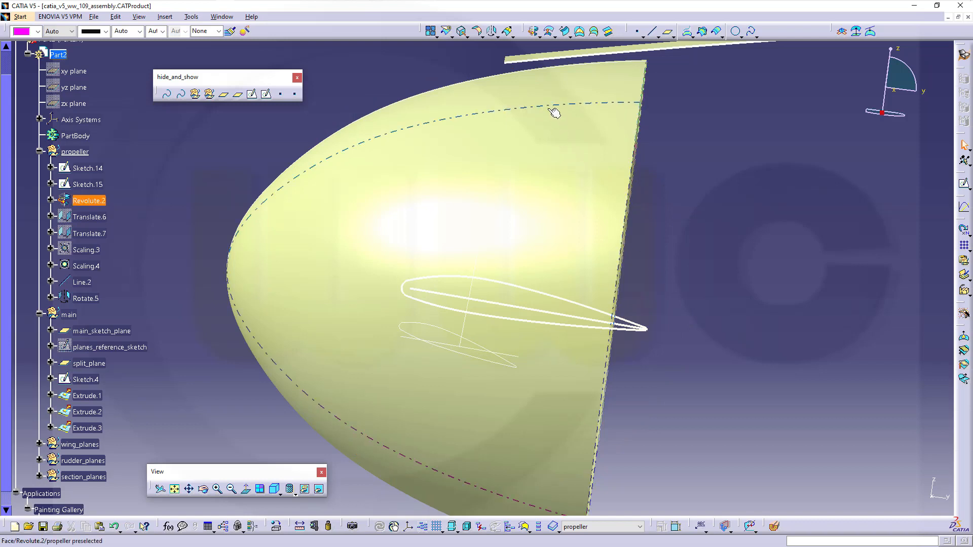
# - Rotate the scaled chord line by -10 degrees about the same 1500 mm line
pyautogui.click(491, 31)
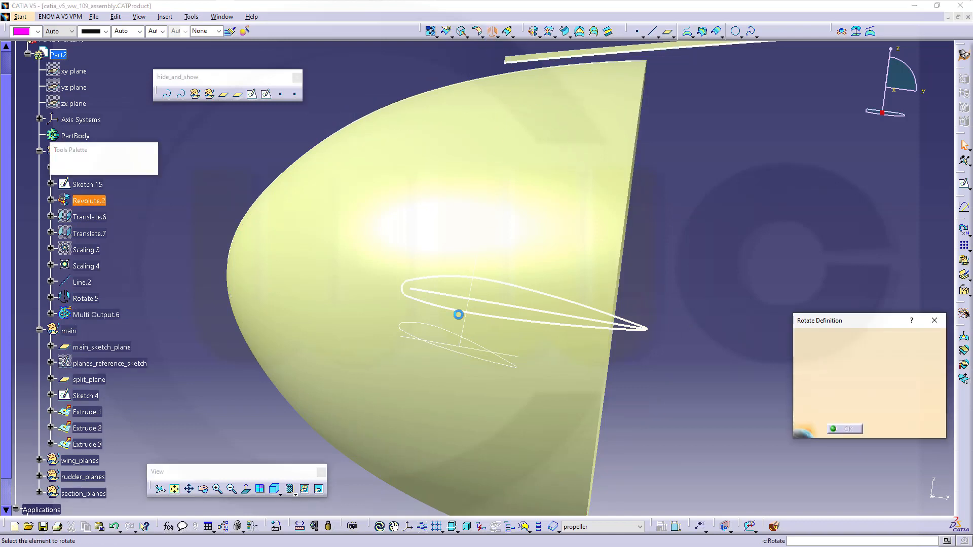
pyautogui.click(454, 346)
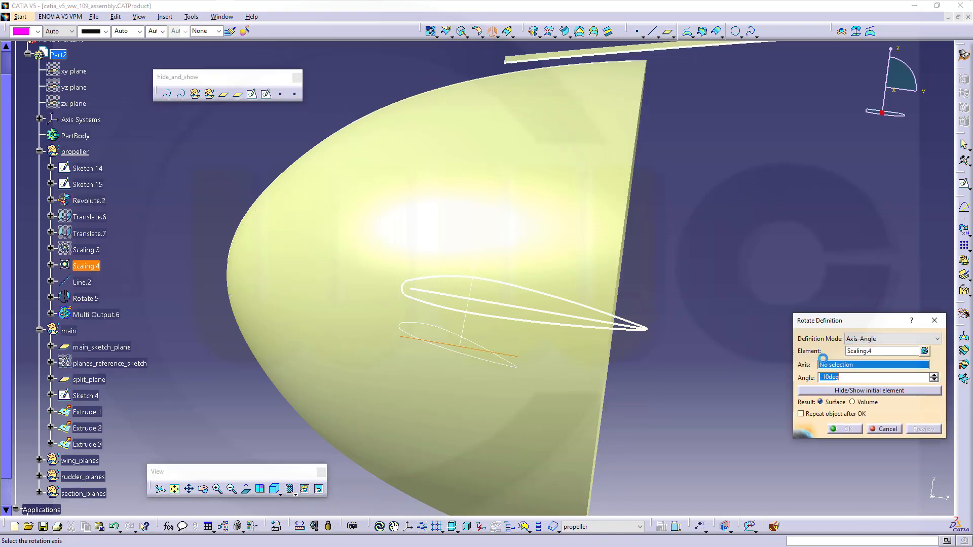
pyautogui.click(467, 327)
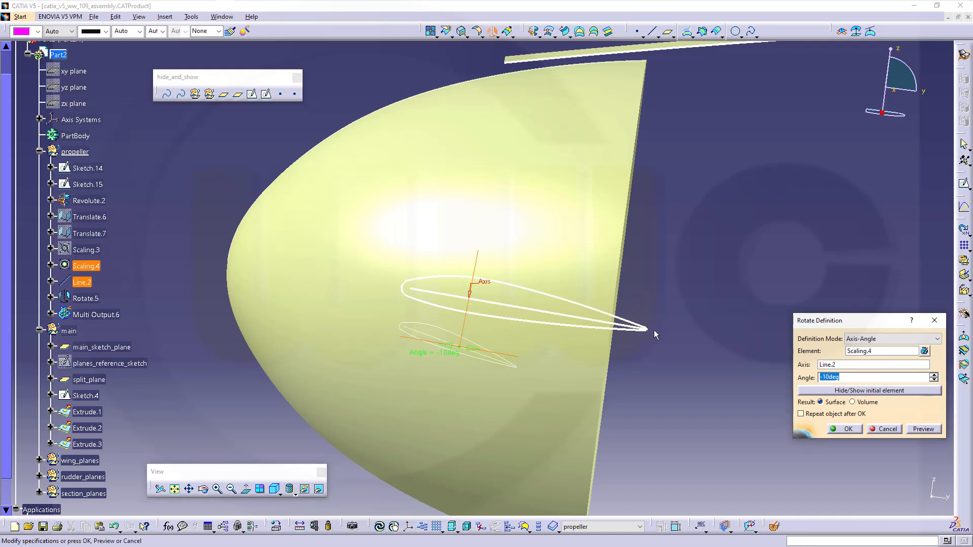
pyautogui.moveTo(652, 354); pyautogui.dragTo(668, 312, button='middle')
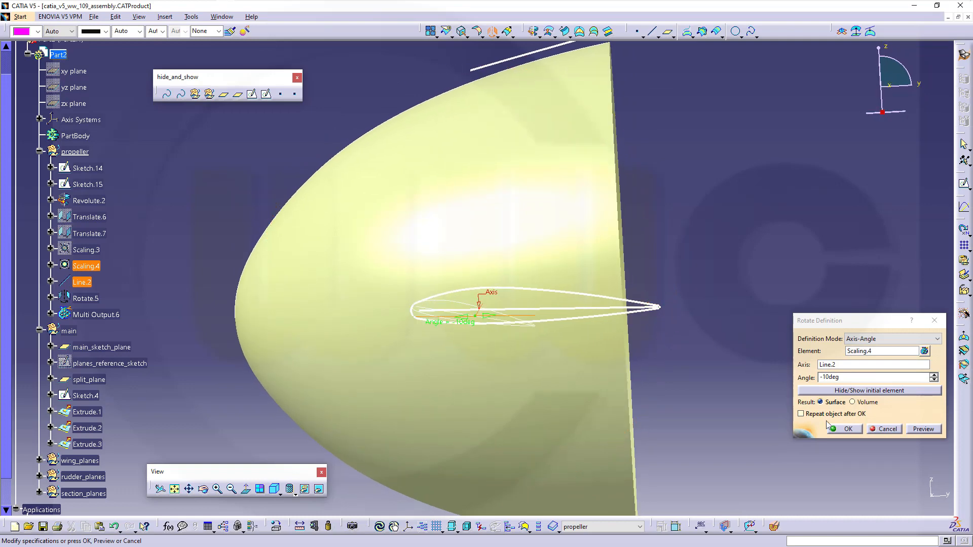
pyautogui.click(841, 429)
# - Hide the revolved spinner surface around the airfoil profiles
pyautogui.moveTo(721, 344); pyautogui.dragTo(557, 263, button='middle')
pyautogui.rightClick(523, 132)
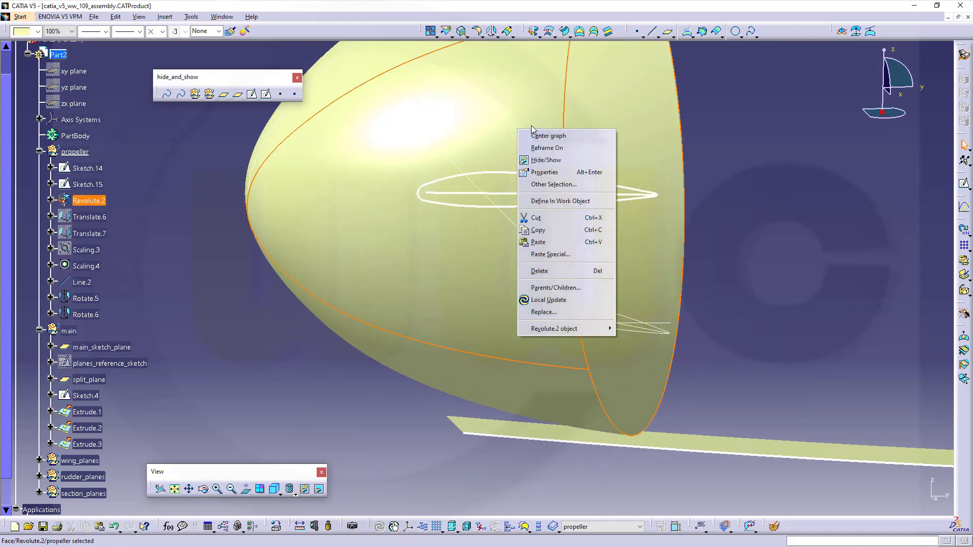
pyautogui.click(540, 160)
# - Hide the rotated wing surface and the lower and upper extruded fuselage strips
pyautogui.moveTo(666, 230)
pyautogui.mouseDown(button='middle')
pyautogui.moveTo(667, 258)
pyautogui.moveTo(569, 341)
pyautogui.moveTo(568, 315)
pyautogui.mouseUp(button='middle')
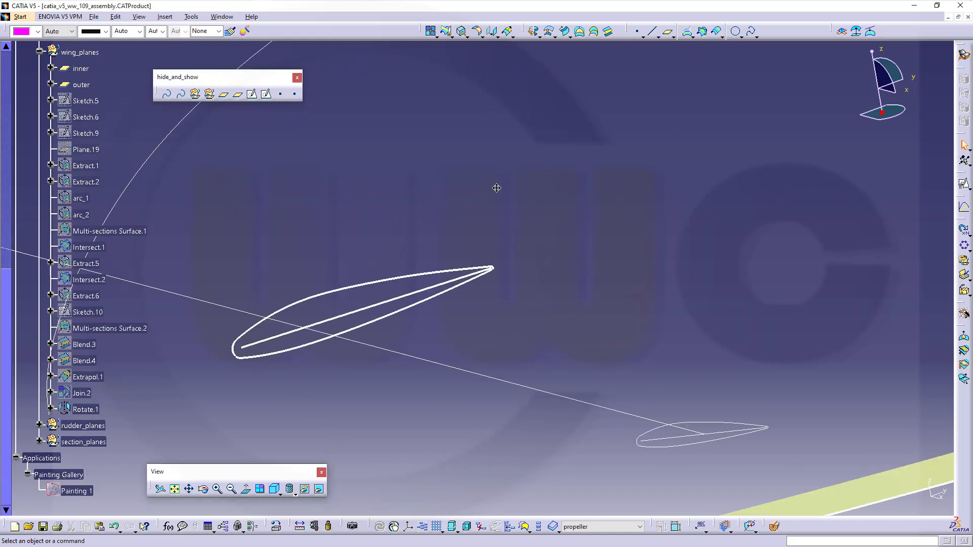
pyautogui.moveTo(495, 189); pyautogui.dragTo(614, 276, button='middle')
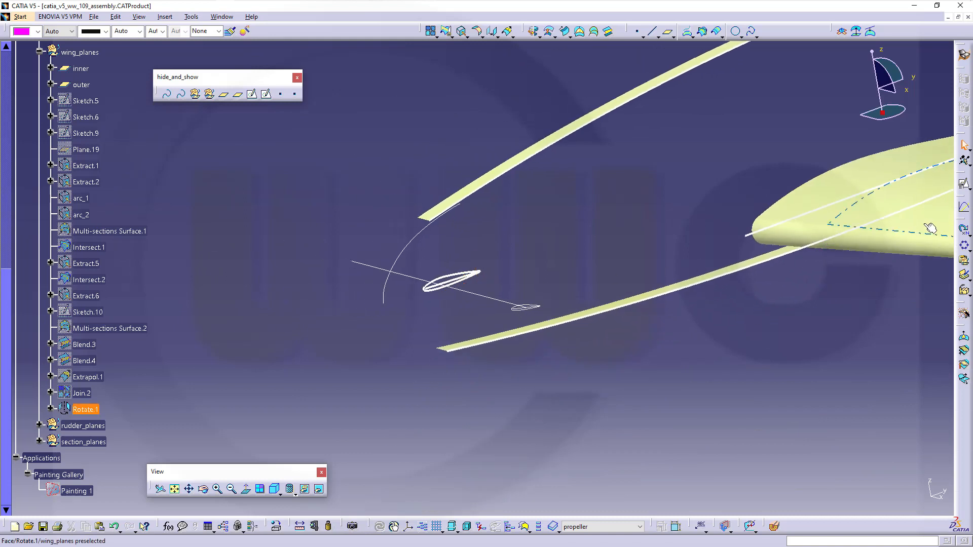
pyautogui.rightClick(930, 228)
pyautogui.click(912, 254)
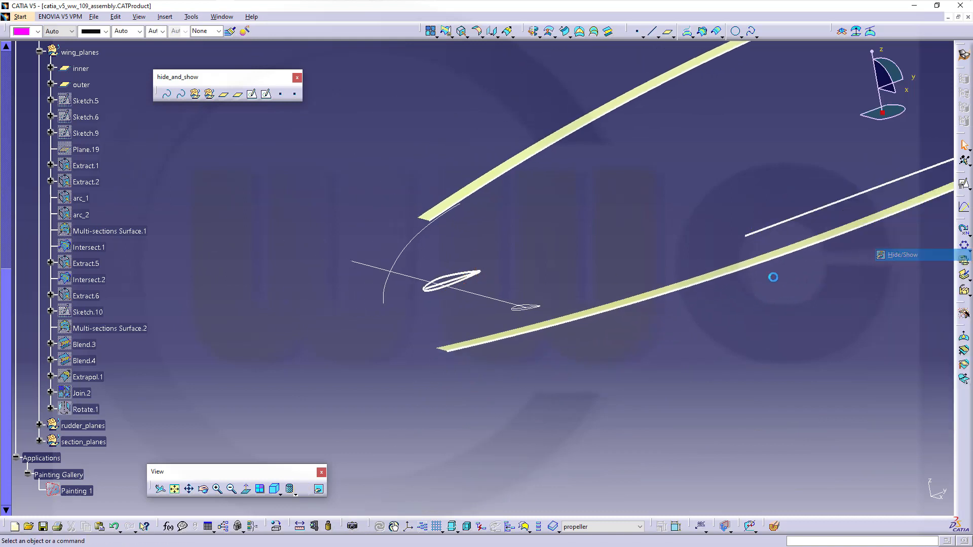
pyautogui.rightClick(655, 297)
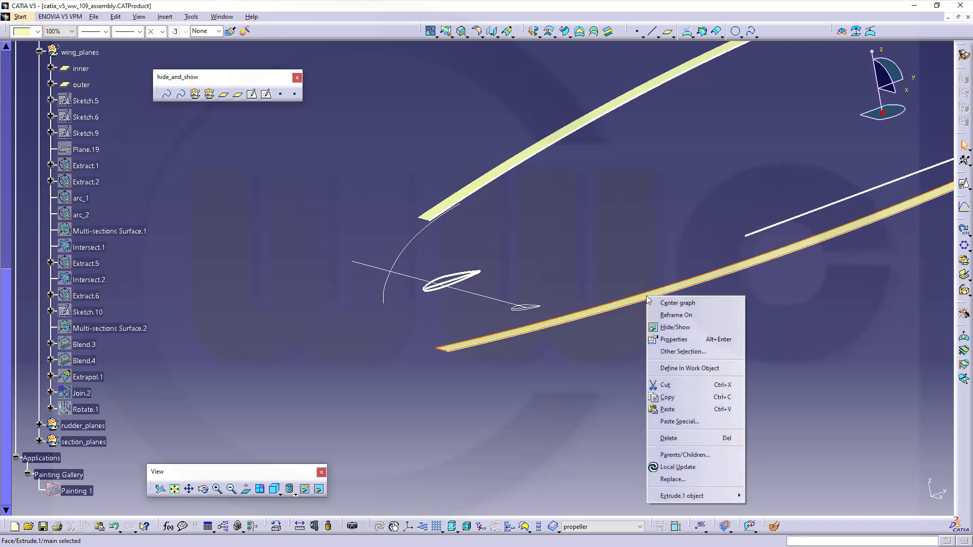
pyautogui.click(684, 328)
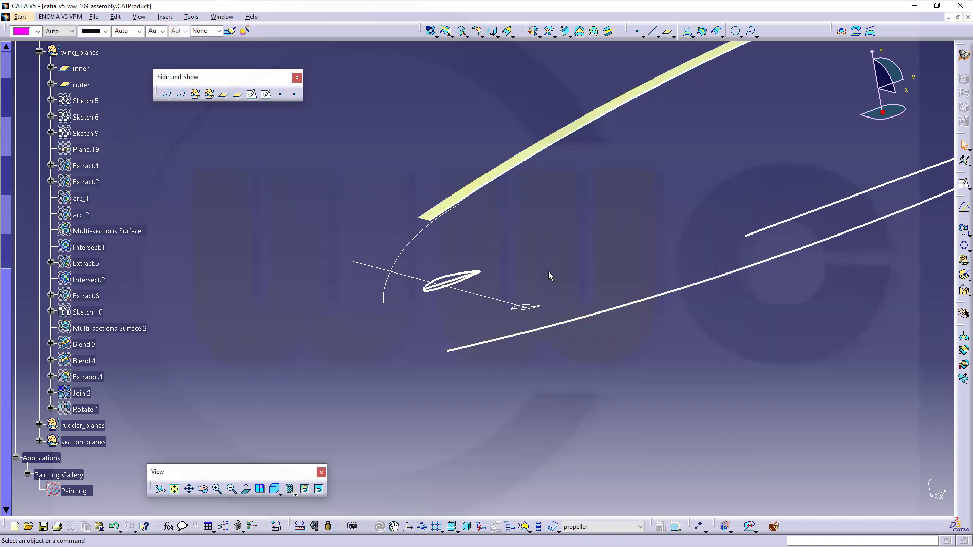
pyautogui.rightClick(477, 184)
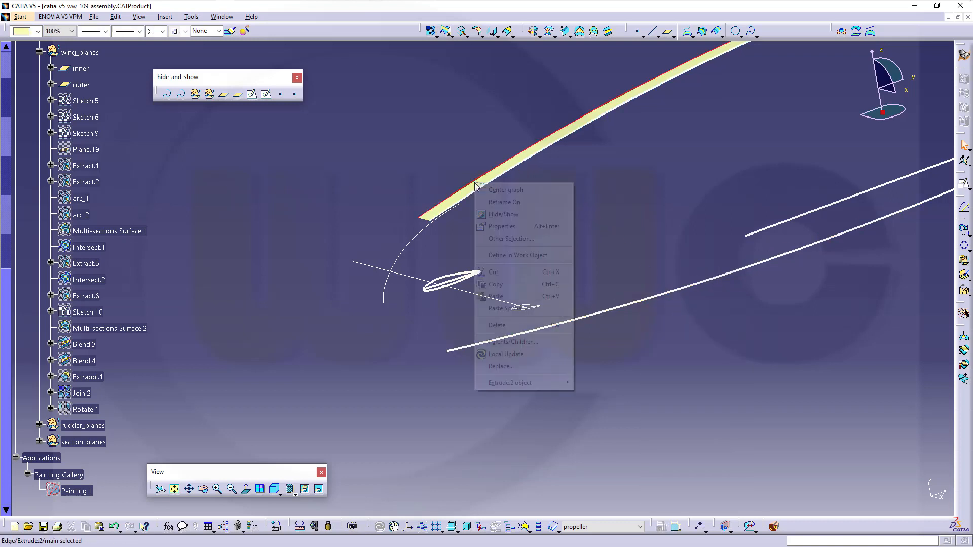
pyautogui.click(507, 215)
# - Translate the rotated scaled airfoil profile 80 mm along the absolute axis system's ZX plane direction
pyautogui.moveTo(585, 246)
pyautogui.mouseDown(button='middle')
pyautogui.moveTo(591, 320)
pyautogui.moveTo(593, 310)
pyautogui.moveTo(541, 284)
pyautogui.moveTo(537, 262)
pyautogui.moveTo(521, 298)
pyautogui.moveTo(476, 272)
pyautogui.moveTo(454, 235)
pyautogui.moveTo(679, 332)
pyautogui.moveTo(475, 329)
pyautogui.moveTo(580, 339)
pyautogui.moveTo(391, 319)
pyautogui.moveTo(522, 321)
pyautogui.moveTo(510, 336)
pyautogui.moveTo(332, 334)
pyautogui.mouseUp(button='middle')
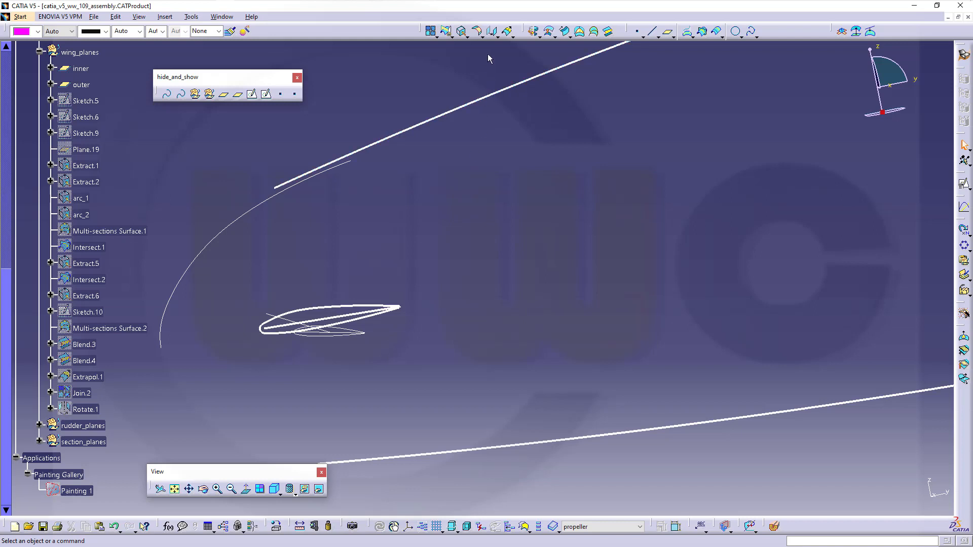
pyautogui.click(492, 32)
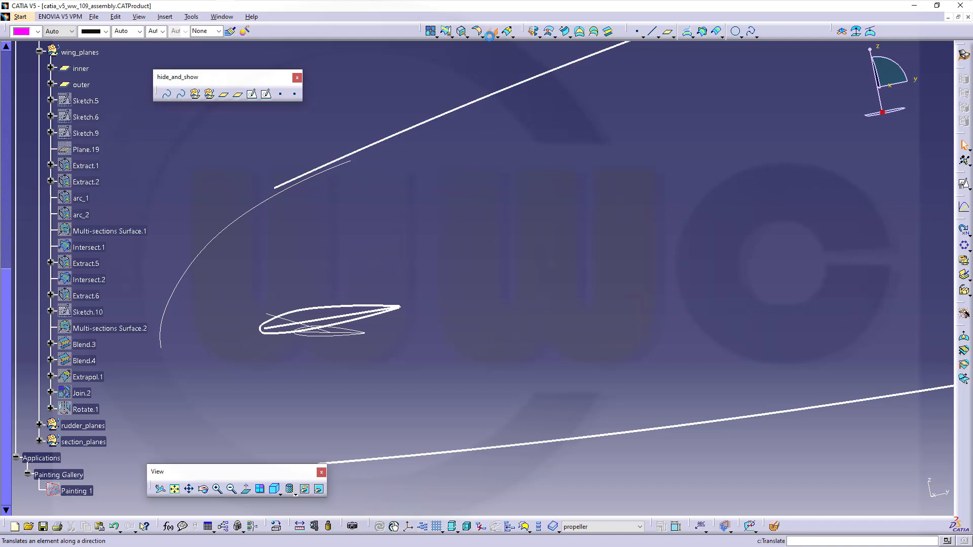
pyautogui.click(348, 328)
pyautogui.moveTo(463, 324); pyautogui.dragTo(430, 375, button='middle')
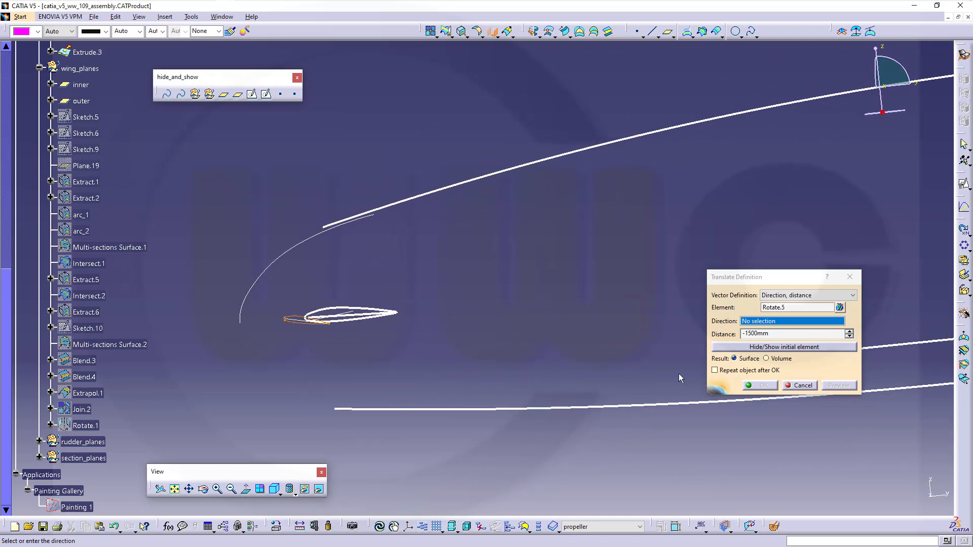
pyautogui.moveTo(775, 336); pyautogui.dragTo(642, 336)
pyautogui.write('80')
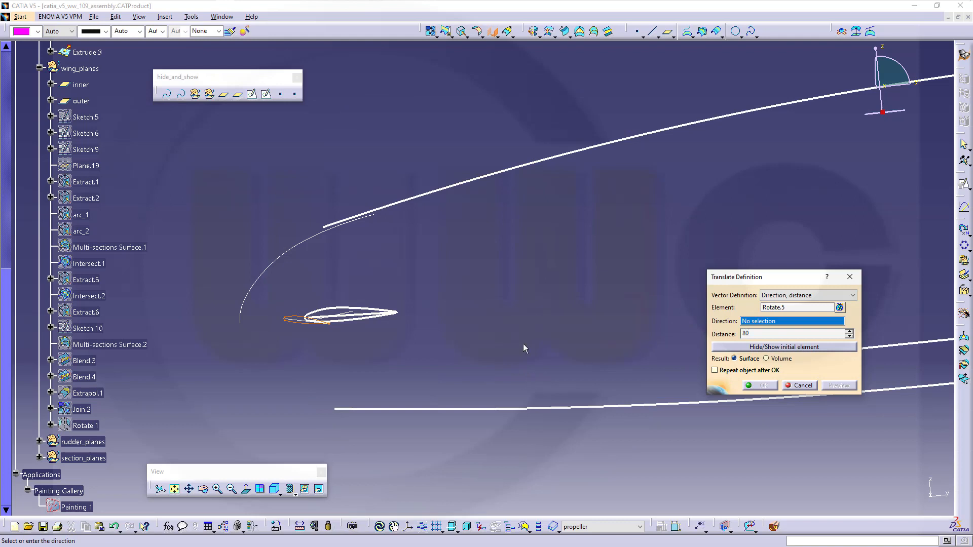
pyautogui.moveTo(523, 344); pyautogui.dragTo(532, 441, button='middle')
pyautogui.moveTo(621, 289); pyautogui.dragTo(427, 185, button='middle')
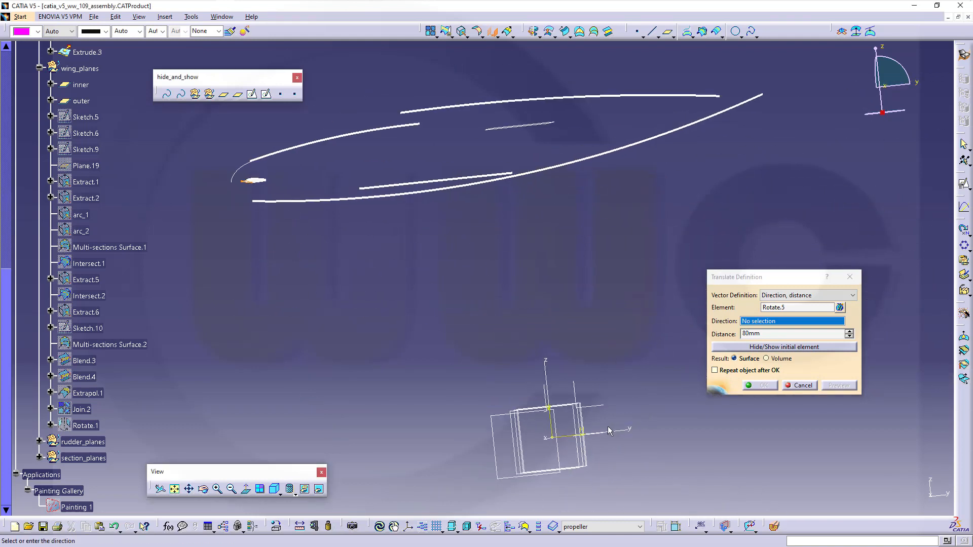
pyautogui.moveTo(609, 431); pyautogui.dragTo(604, 378, button='middle')
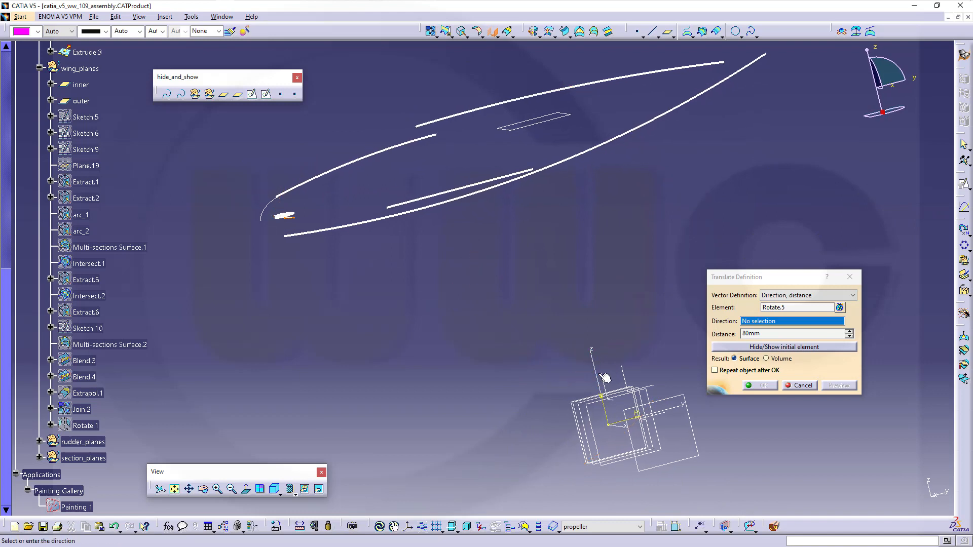
pyautogui.click(604, 379)
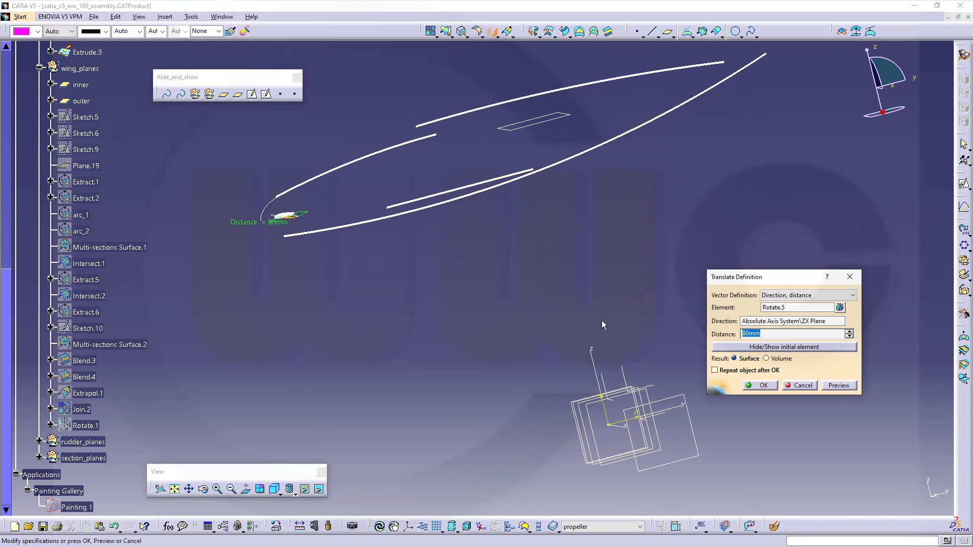
pyautogui.click(762, 386)
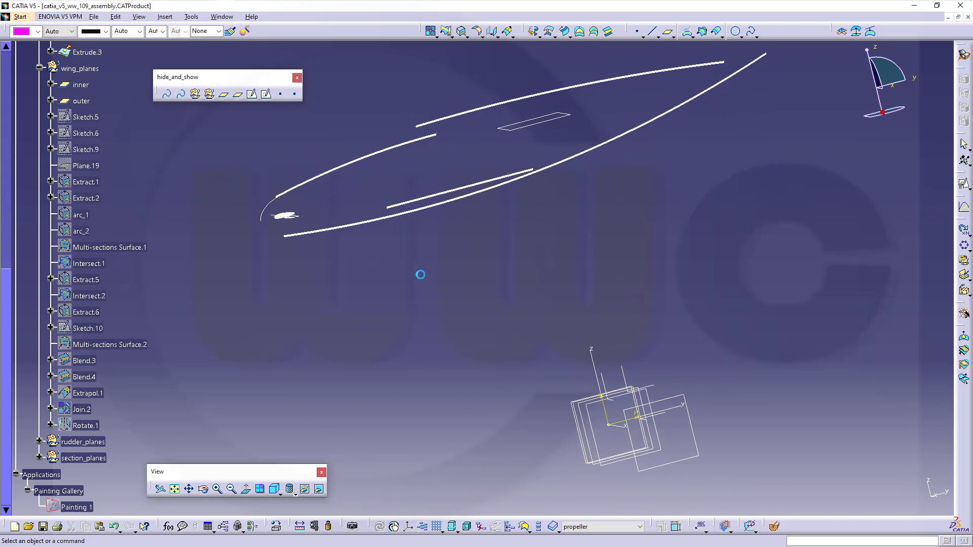
# - Translate the rotated scaled chord line 80 mm along the absolute axis system's ZX plane direction
pyautogui.moveTo(419, 273); pyautogui.dragTo(417, 325, button='middle')
pyautogui.moveTo(431, 320); pyautogui.dragTo(405, 276, button='middle')
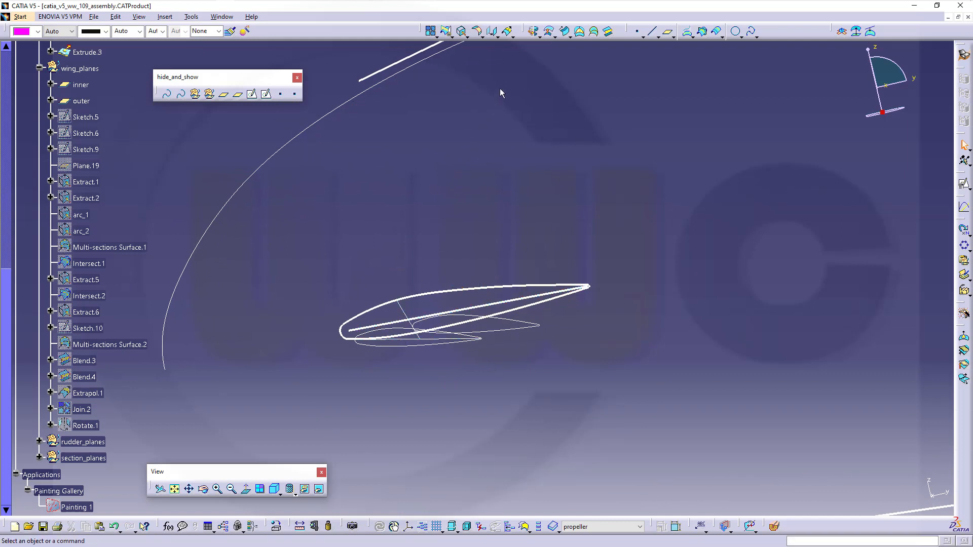
pyautogui.click(493, 33)
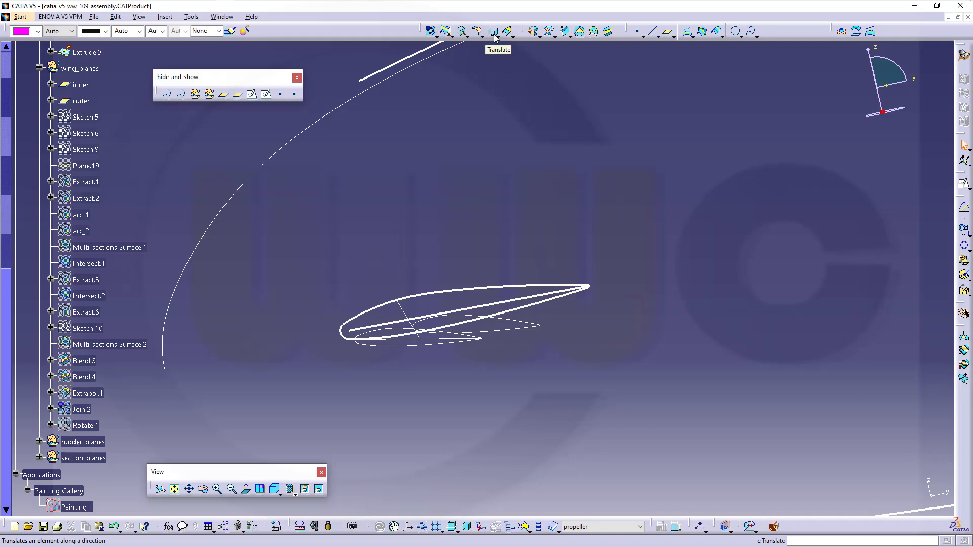
pyautogui.click(406, 338)
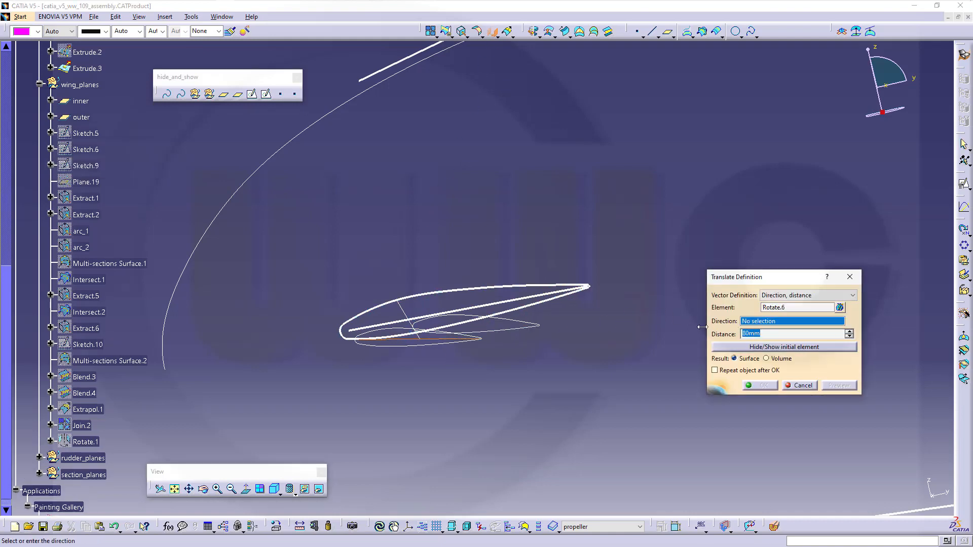
pyautogui.moveTo(641, 282); pyautogui.dragTo(590, 368, button='middle')
pyautogui.click(609, 379)
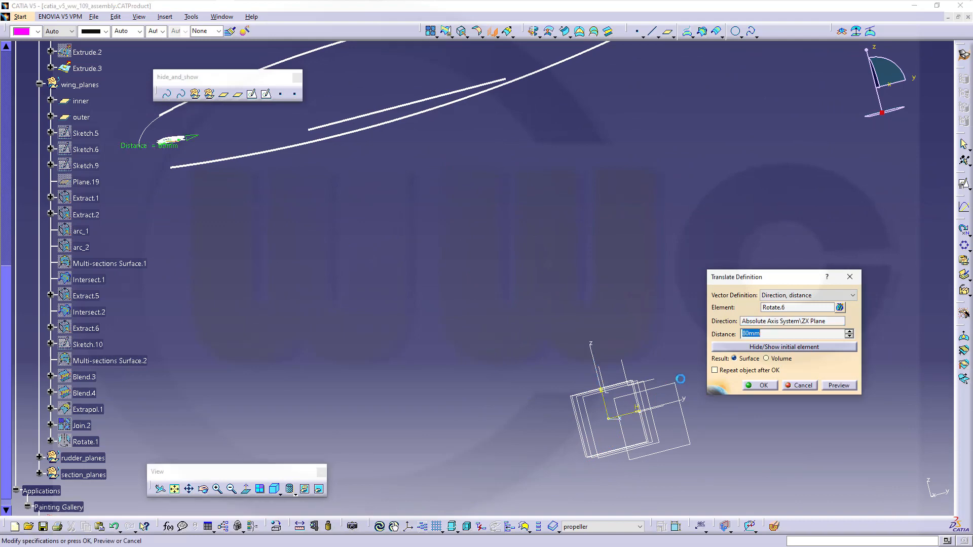
pyautogui.click(763, 386)
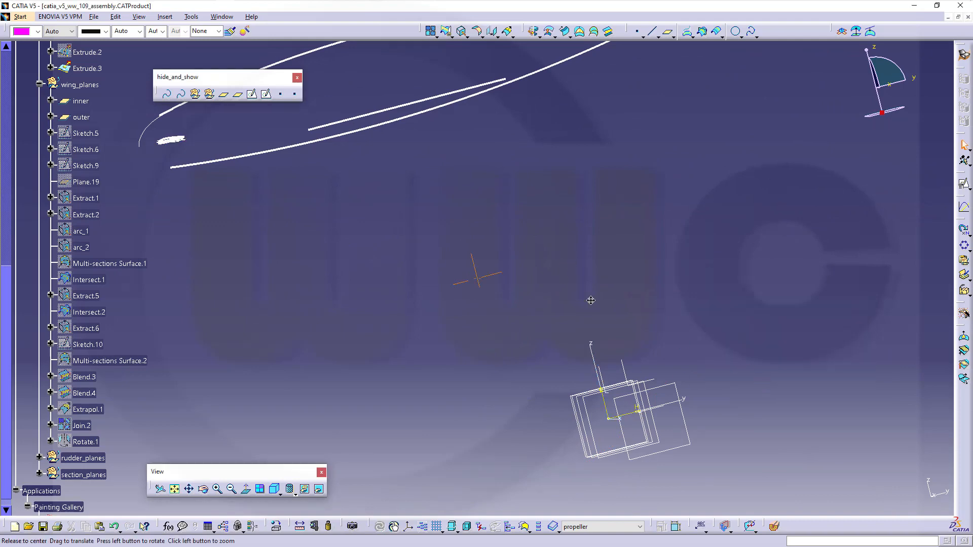
# - Start a multi-sections surface with the translated small airfoil profile and the large airfoil profile as its two sections
pyautogui.moveTo(461, 207); pyautogui.dragTo(554, 248, button='middle')
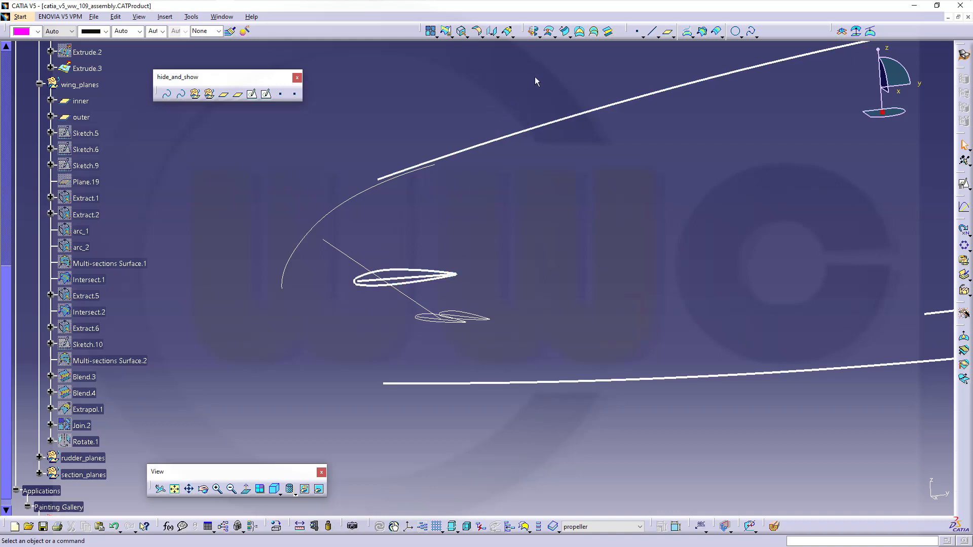
pyautogui.click(595, 31)
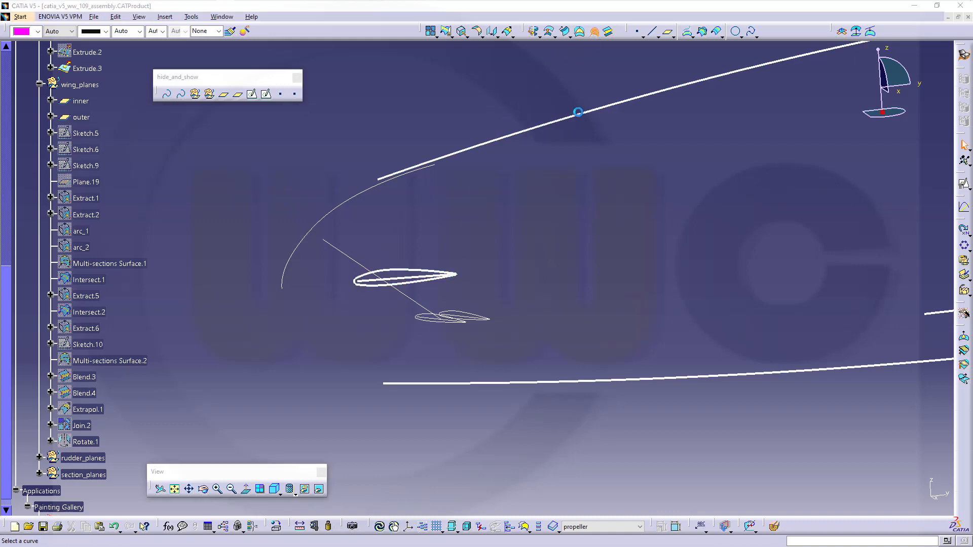
pyautogui.click(460, 312)
pyautogui.moveTo(495, 374); pyautogui.dragTo(580, 242, button='middle')
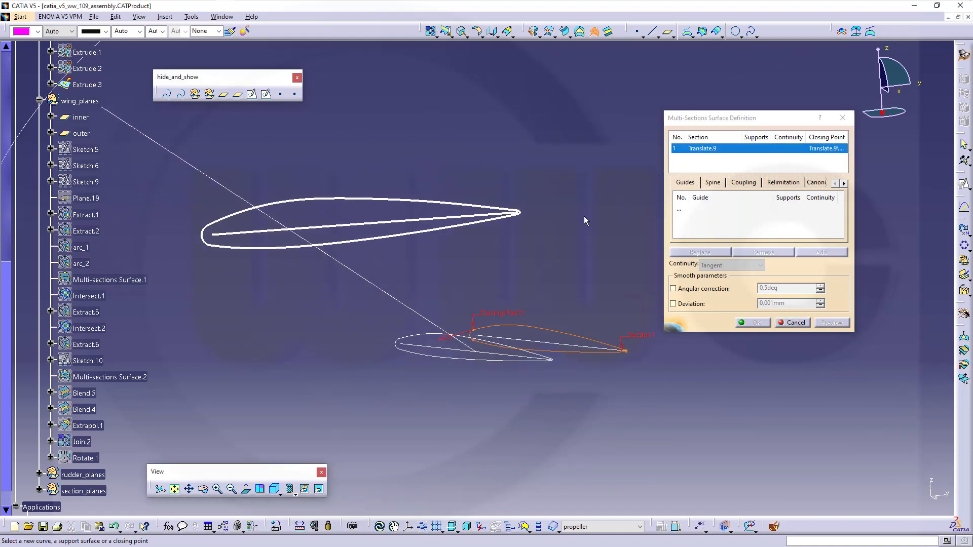
pyautogui.click(288, 207)
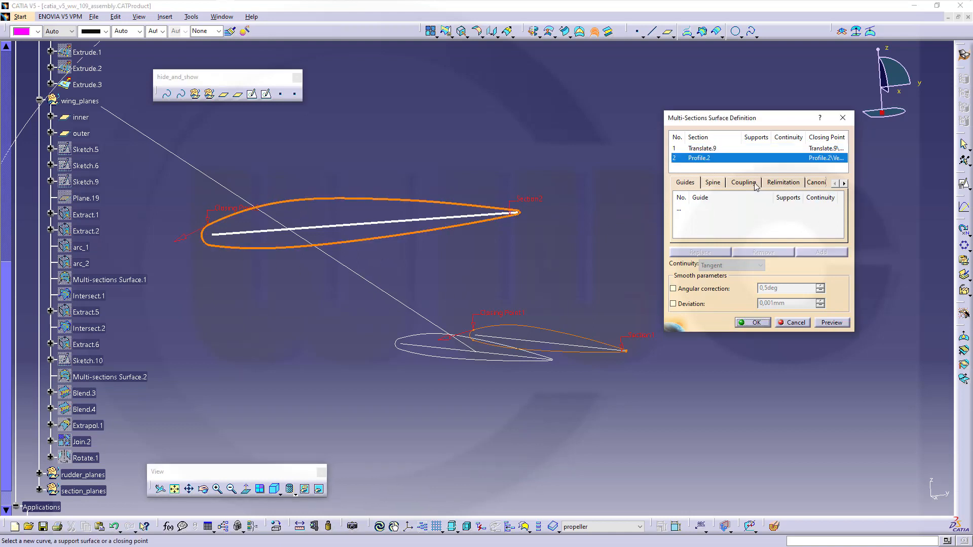
# - Couple the sections by Tangency then curvature, use the 1500 mm line as spine, and create the blade surface
pyautogui.click(743, 183)
pyautogui.click(840, 198)
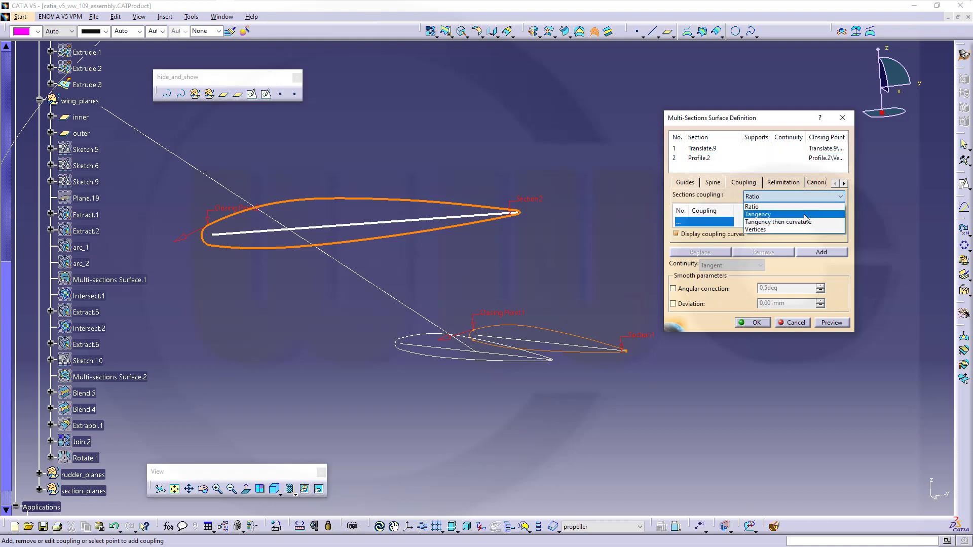
pyautogui.click(800, 223)
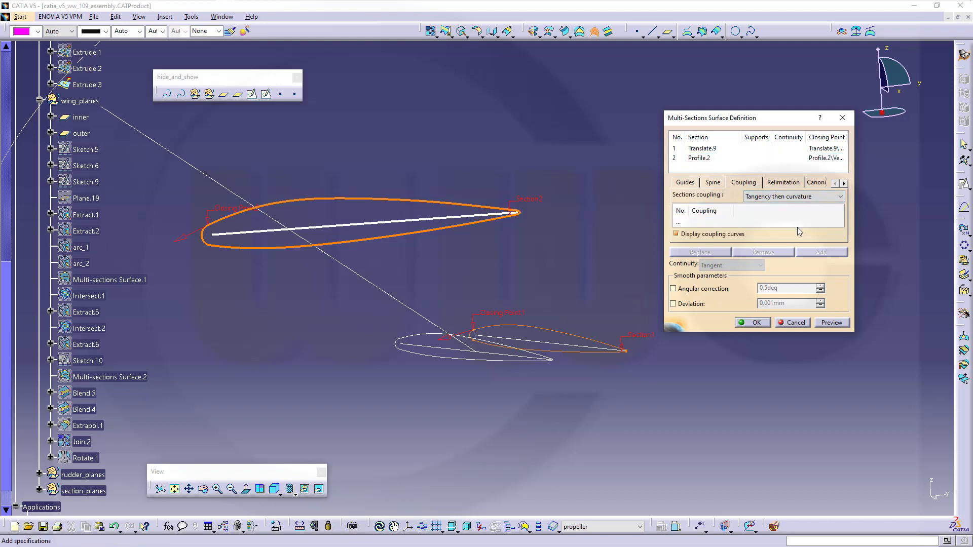
pyautogui.click(713, 183)
pyautogui.click(717, 210)
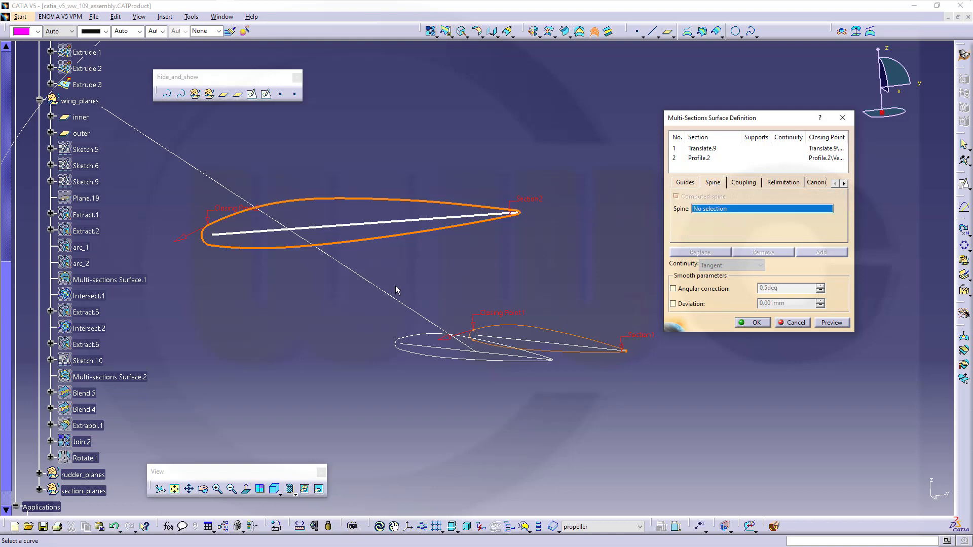
pyautogui.click(401, 300)
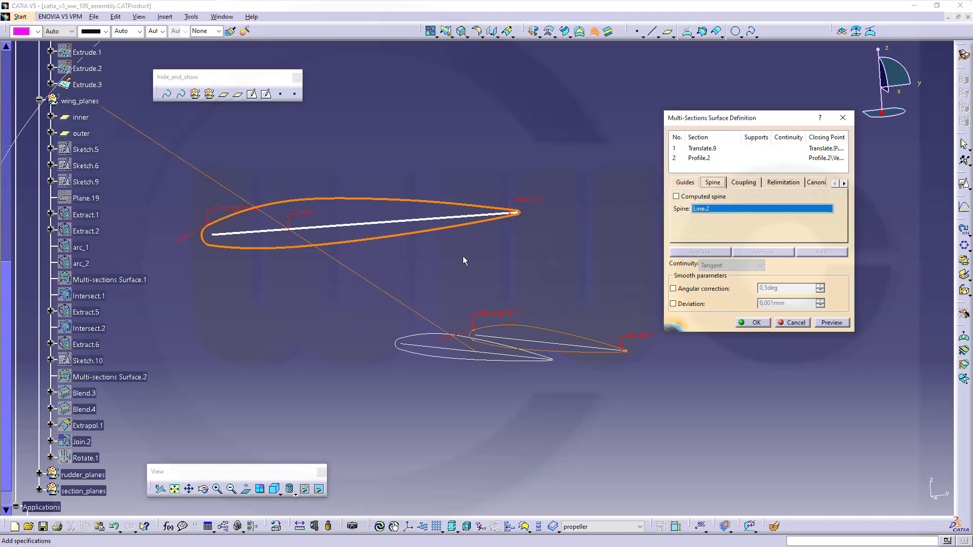
pyautogui.click(755, 323)
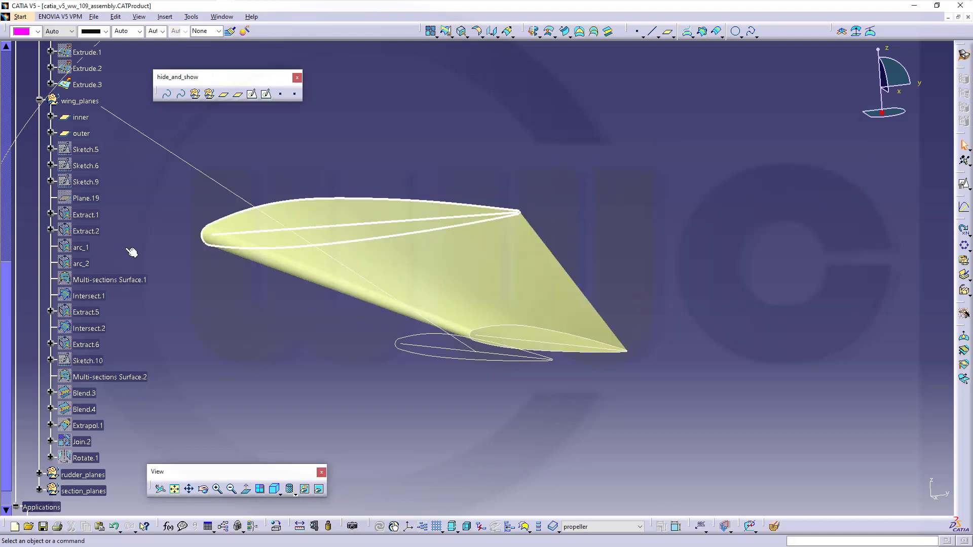
# - Edit the blade's multi-sections surface to add main_sketch_plane as the tangent support of both airfoil sections
pyautogui.scroll(2, 145, 311)
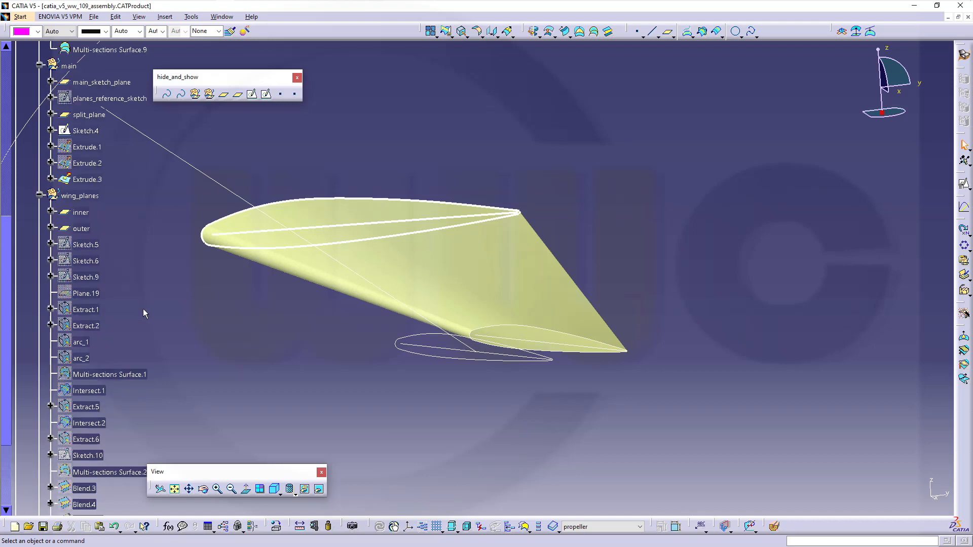
pyautogui.scroll(6, 144, 313)
pyautogui.doubleClick(127, 336)
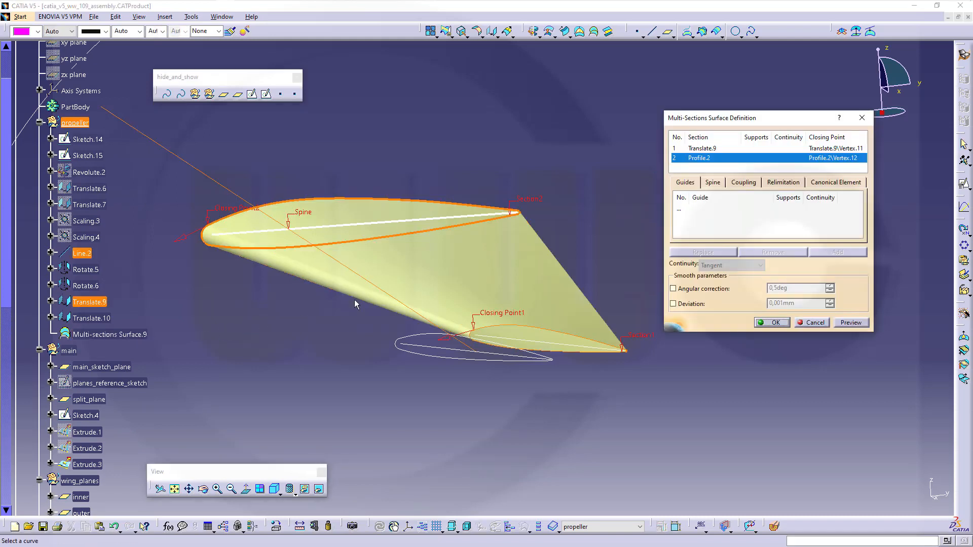
pyautogui.click(705, 149)
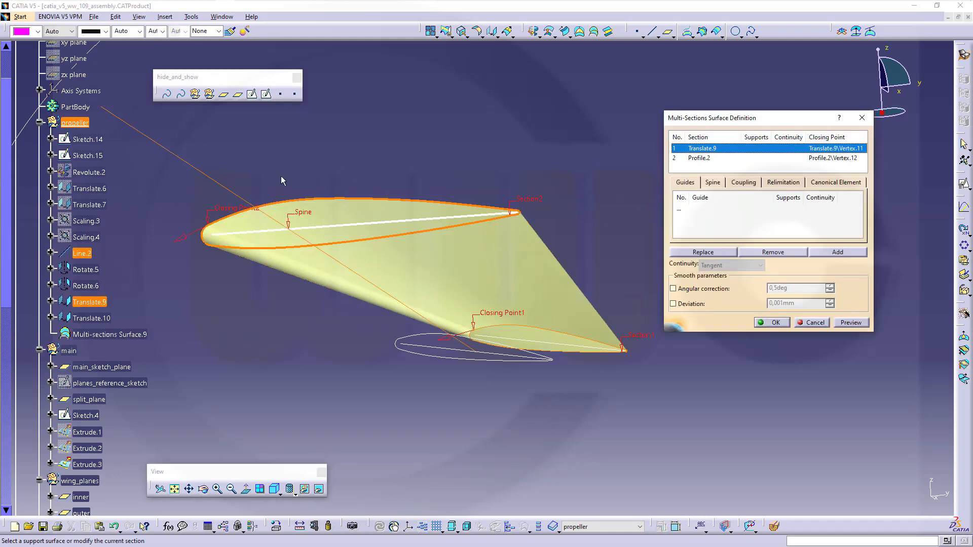
pyautogui.click(101, 367)
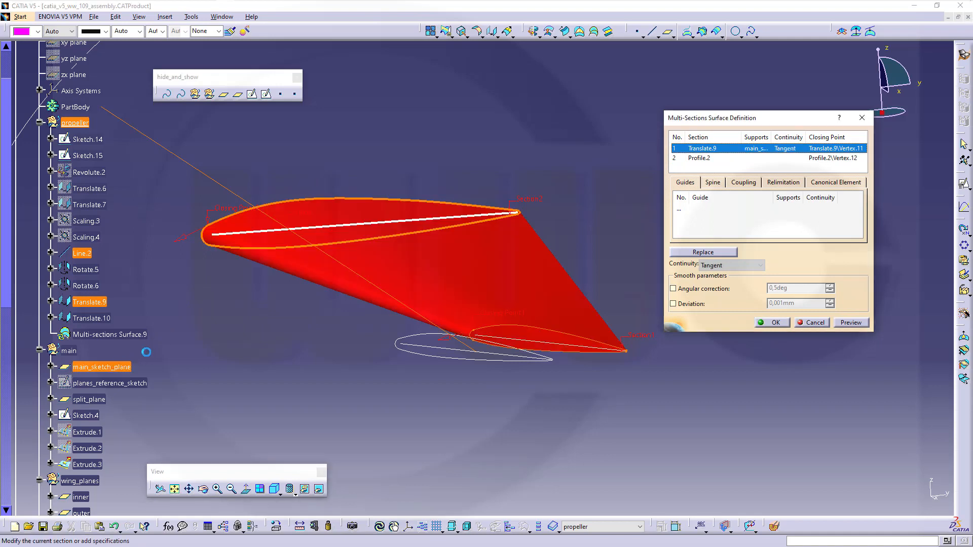
pyautogui.click(706, 159)
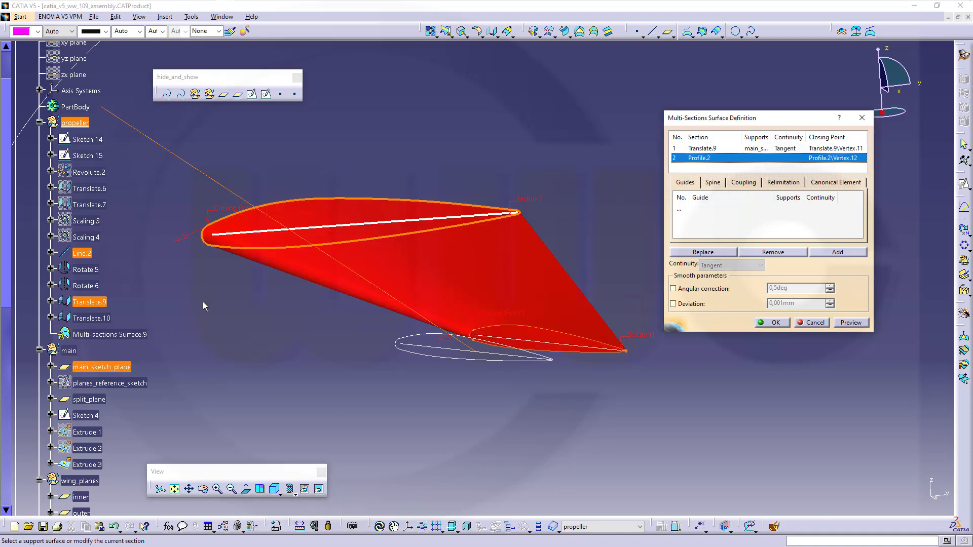
pyautogui.click(126, 367)
pyautogui.click(777, 323)
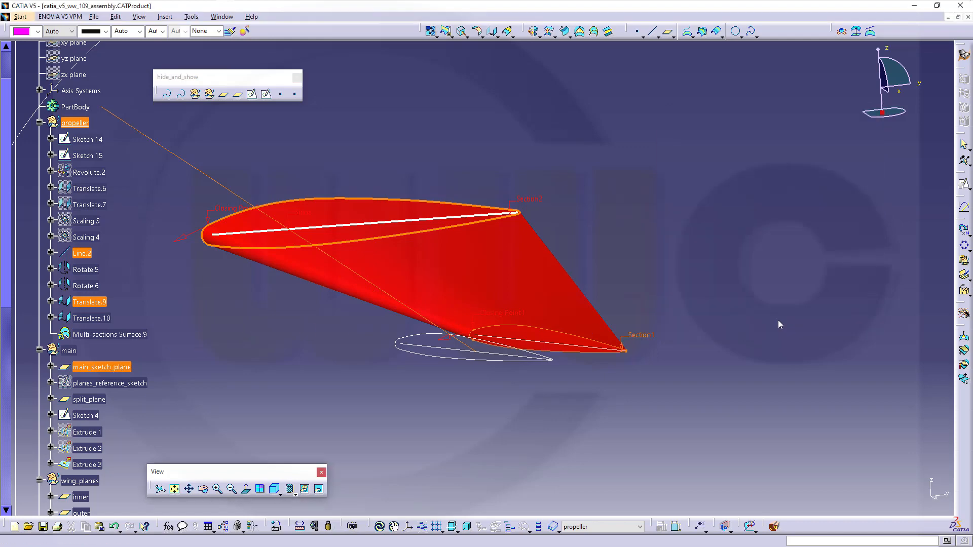
pyautogui.moveTo(368, 295); pyautogui.dragTo(451, 208, button='middle')
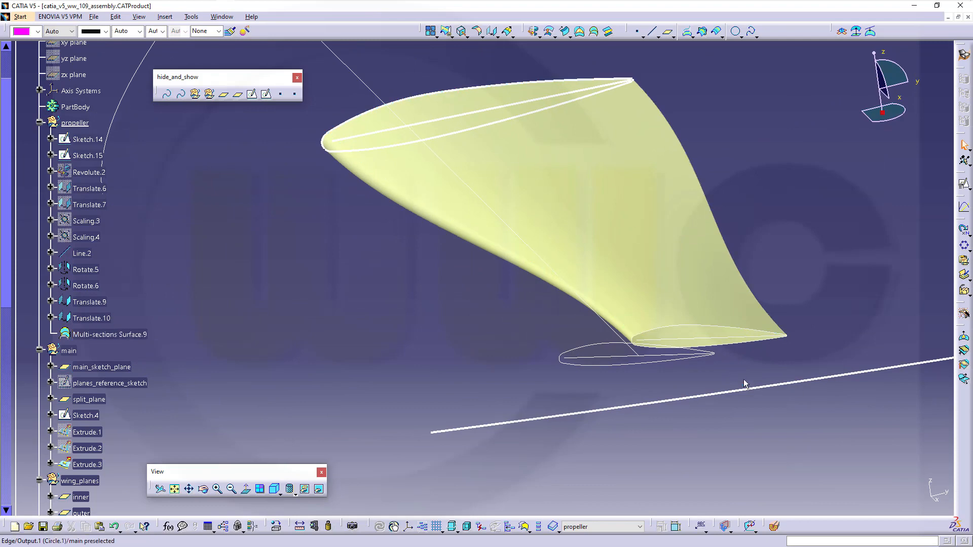
pyautogui.moveTo(573, 347); pyautogui.dragTo(437, 279, button='middle')
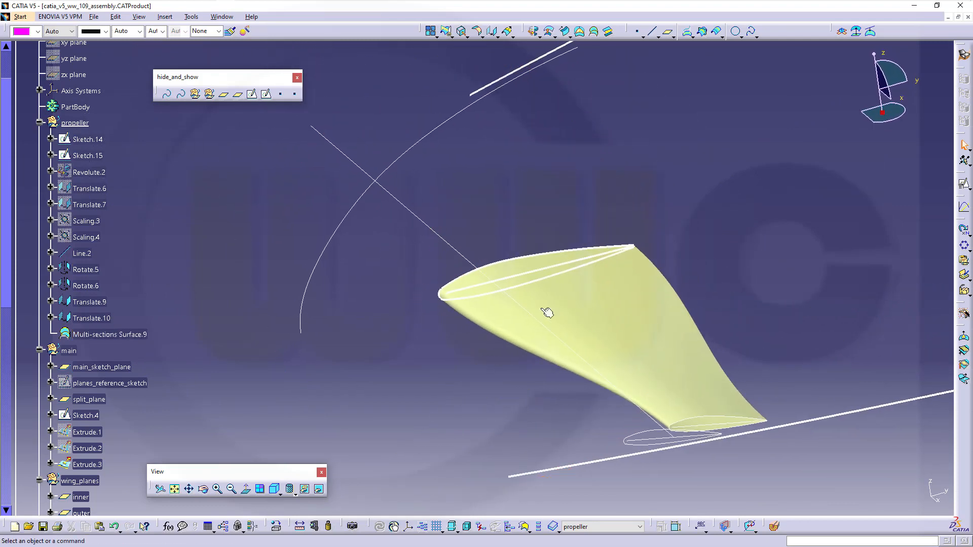
# - Translate the rotated small airfoil profile at the blade root by -1500 mm using main_sketch_plane as direction
pyautogui.moveTo(780, 351); pyautogui.dragTo(698, 290, button='middle')
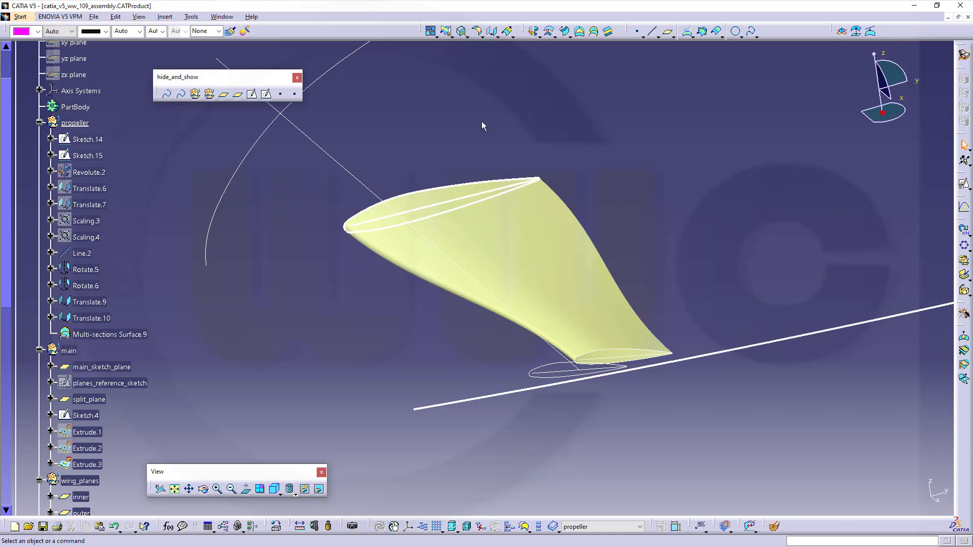
pyautogui.click(492, 34)
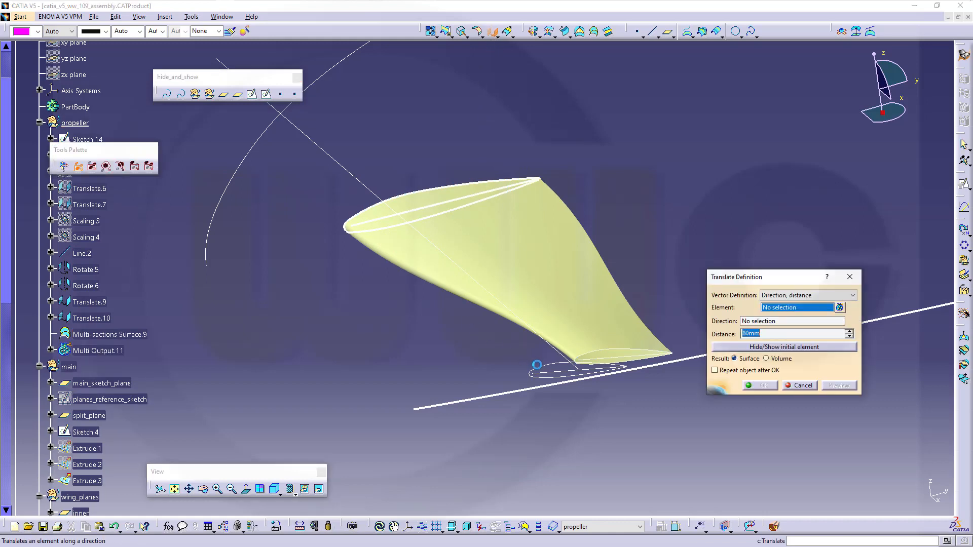
pyautogui.click(548, 369)
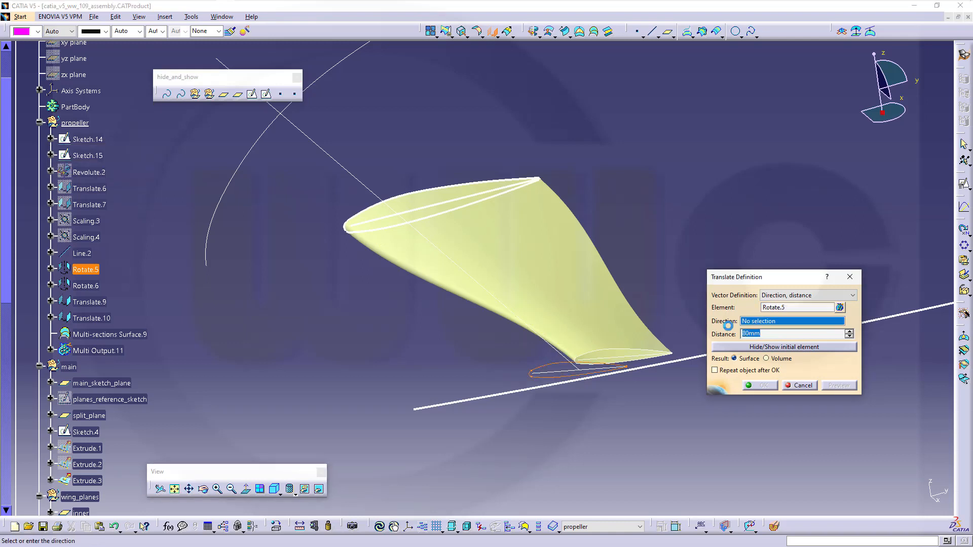
pyautogui.doubleClick(764, 333)
pyautogui.write('150')
pyautogui.click(122, 385)
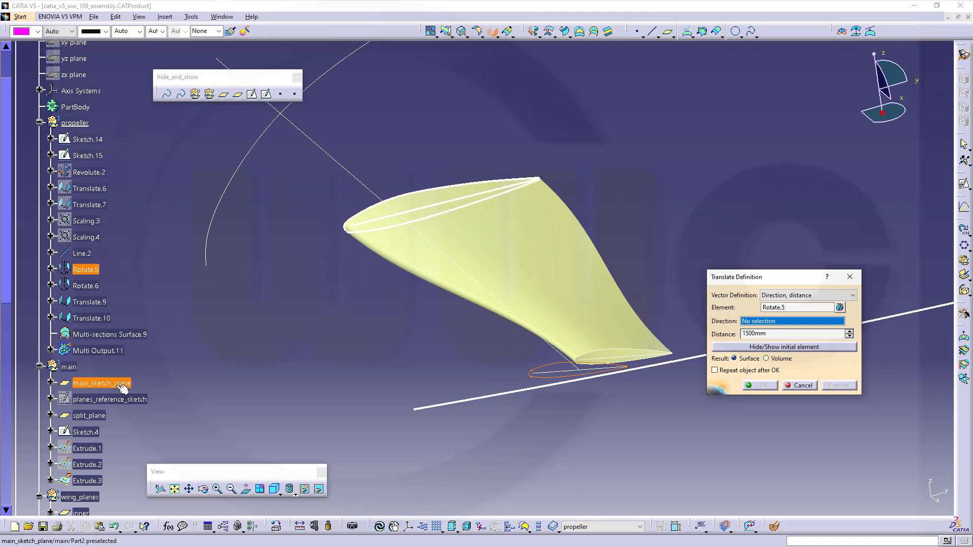
pyautogui.press('Return')
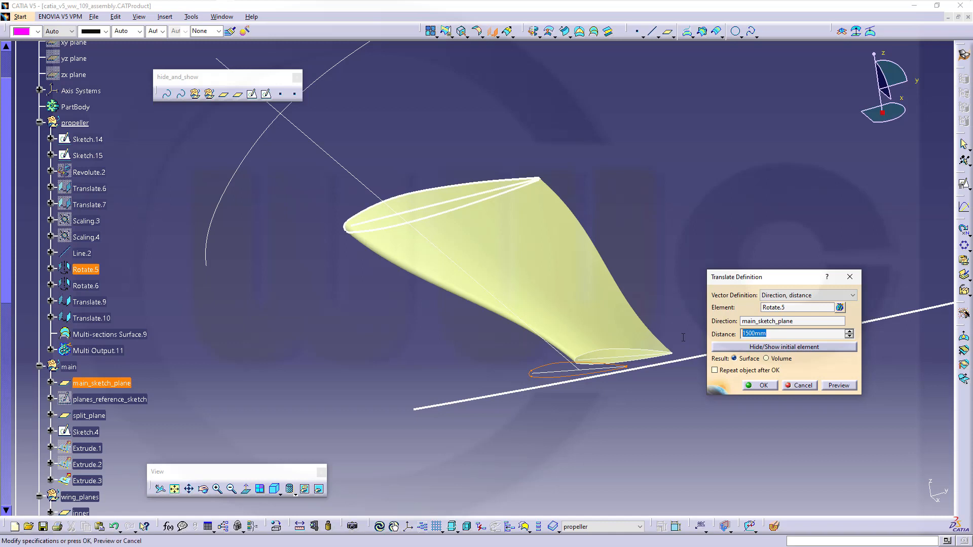
pyautogui.write('-1500')
pyautogui.press('Return')
# - Rotate the translated tip airfoil profile 20 degrees about the 1500 mm line and hide the unrotated tip profile
pyautogui.moveTo(350, 161); pyautogui.dragTo(412, 221, button='middle')
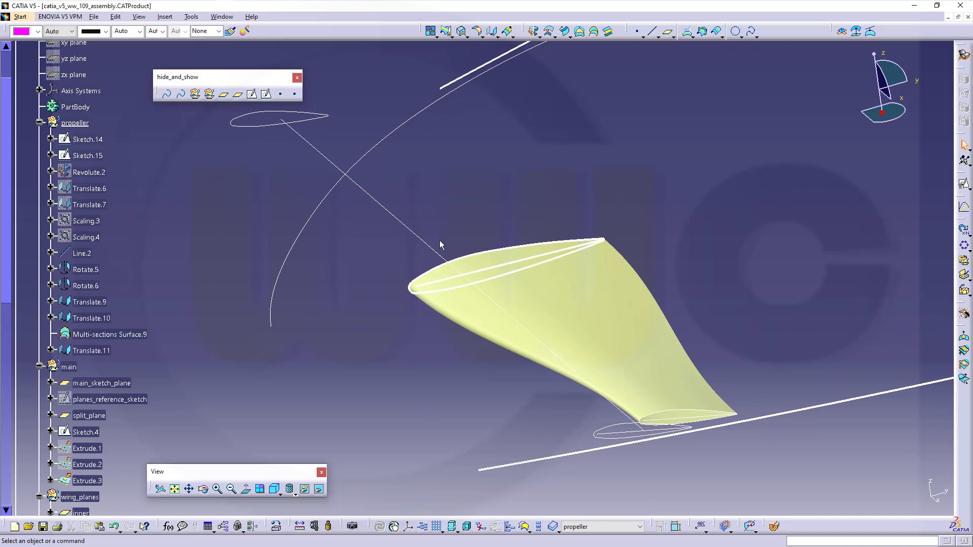
pyautogui.moveTo(474, 215); pyautogui.dragTo(509, 237, button='middle')
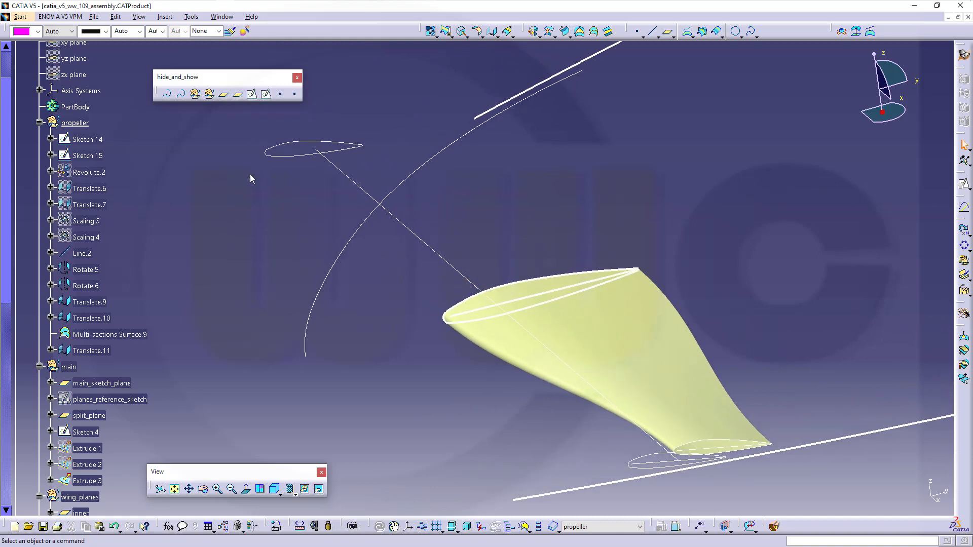
pyautogui.moveTo(265, 191); pyautogui.dragTo(518, 205, button='middle')
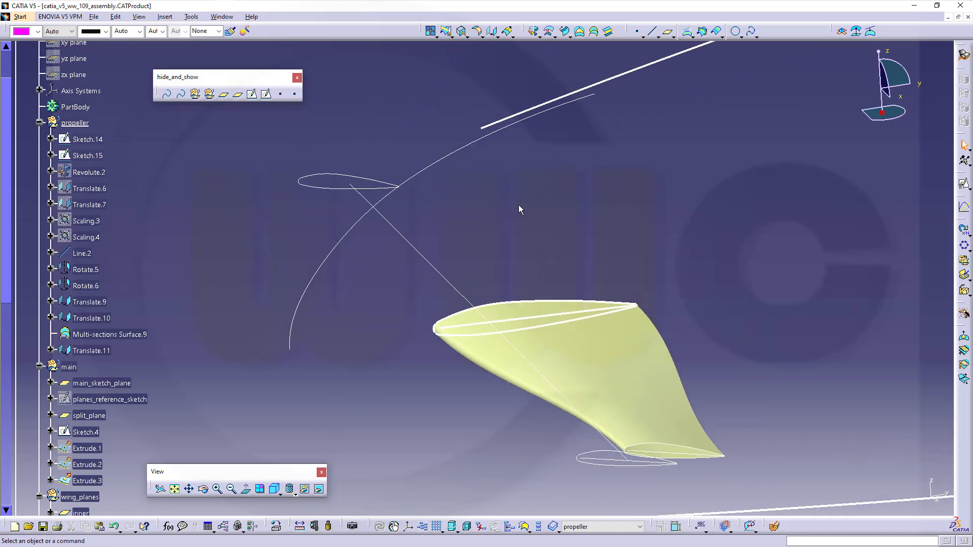
pyautogui.click(511, 36)
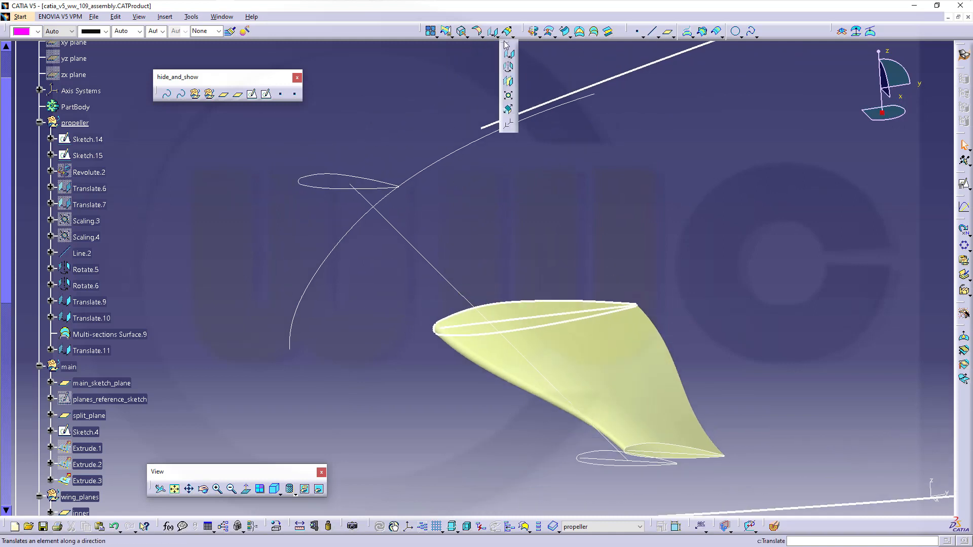
pyautogui.click(510, 70)
pyautogui.click(326, 177)
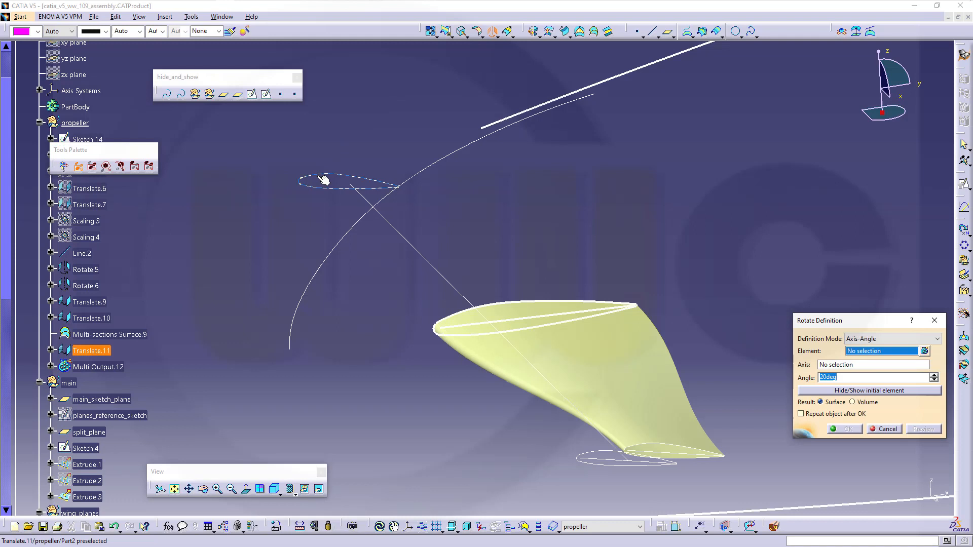
pyautogui.click(393, 225)
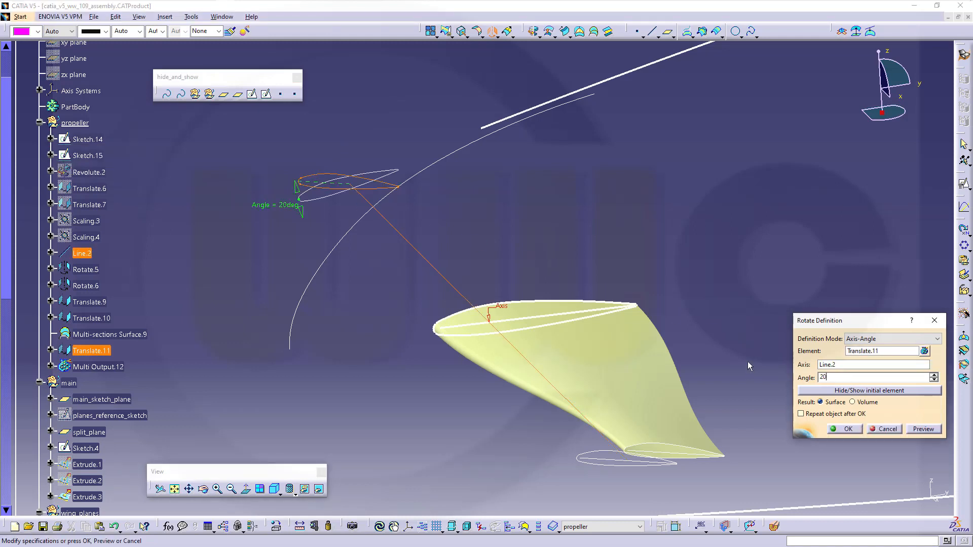
pyautogui.press('Return')
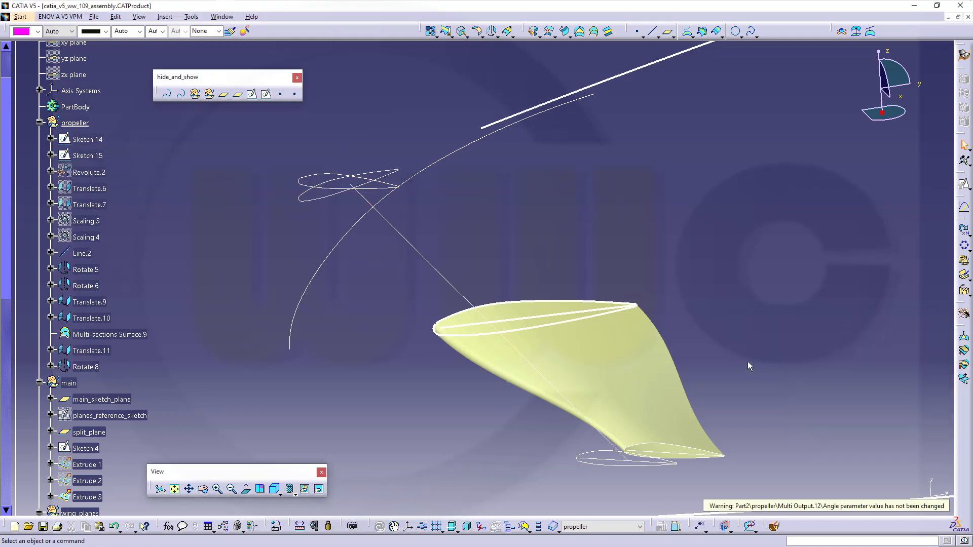
pyautogui.rightClick(384, 184)
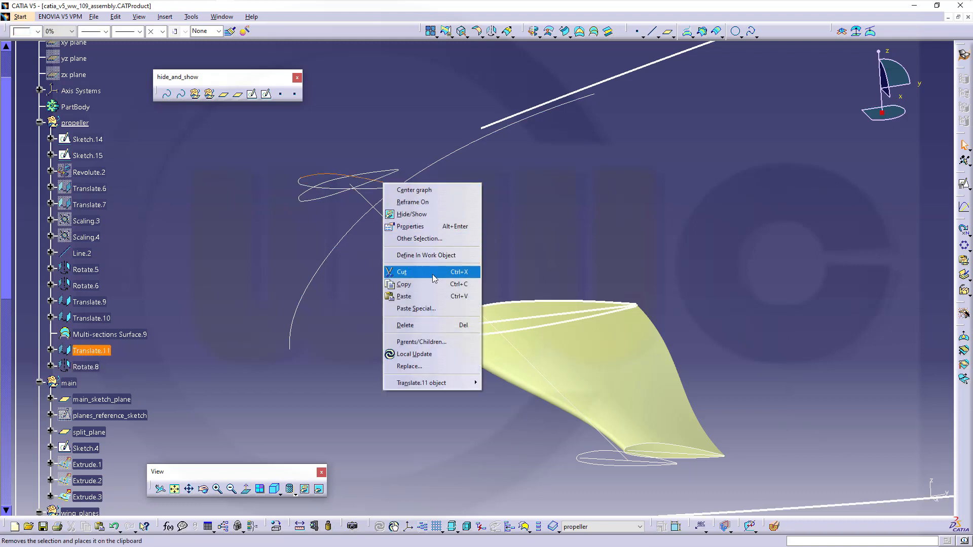
pyautogui.click(412, 214)
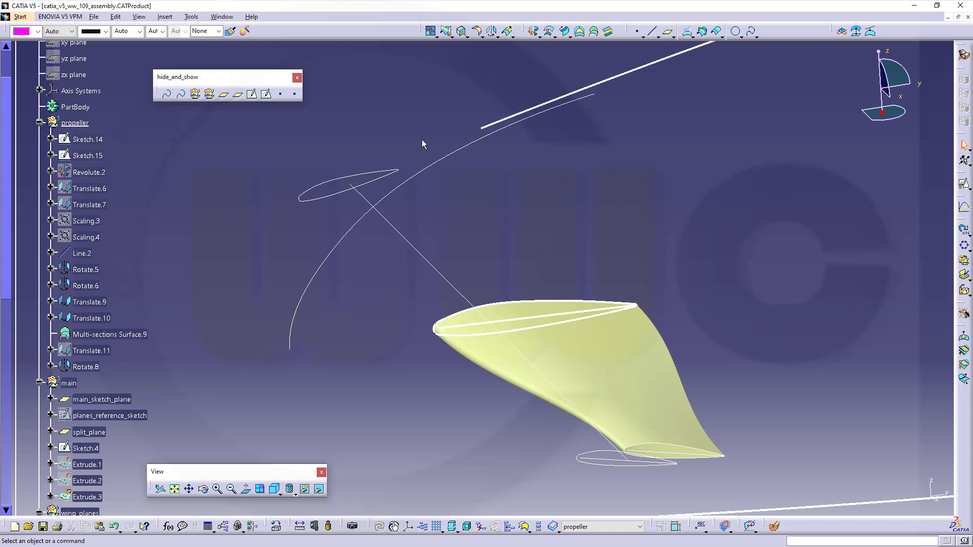
# - Translate the rotated tip airfoil profile -80 mm along the absolute axis system's ZX plane direction
pyautogui.click(513, 36)
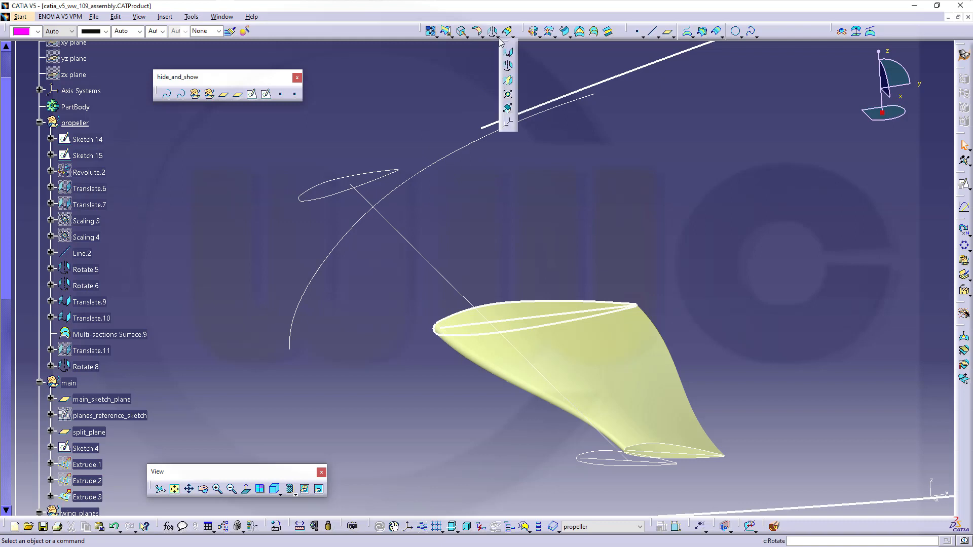
pyautogui.click(507, 51)
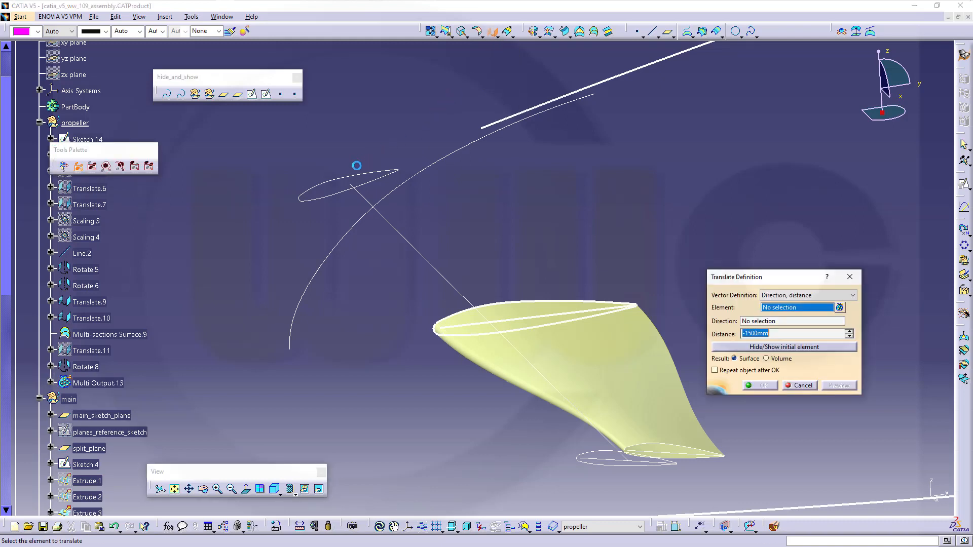
pyautogui.click(335, 180)
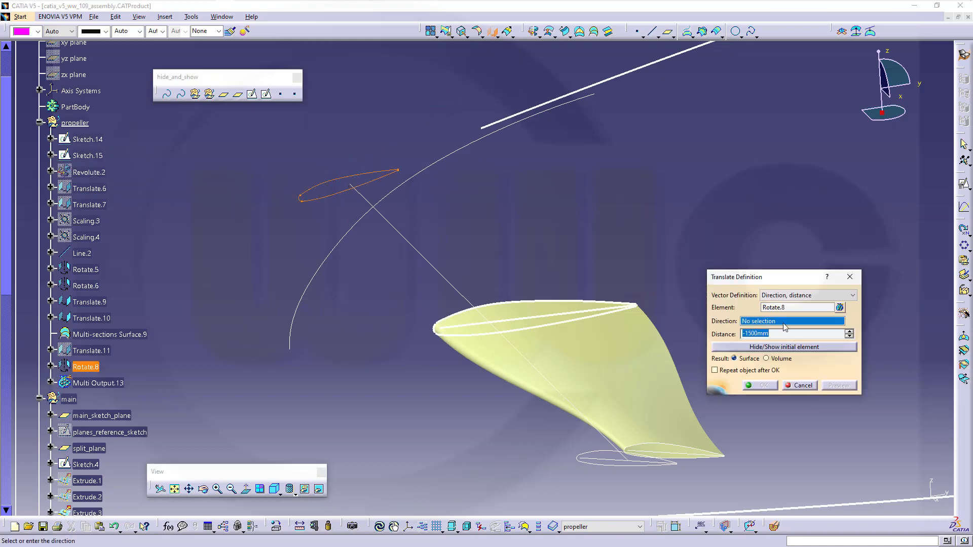
pyautogui.moveTo(434, 304); pyautogui.dragTo(534, 390, button='middle')
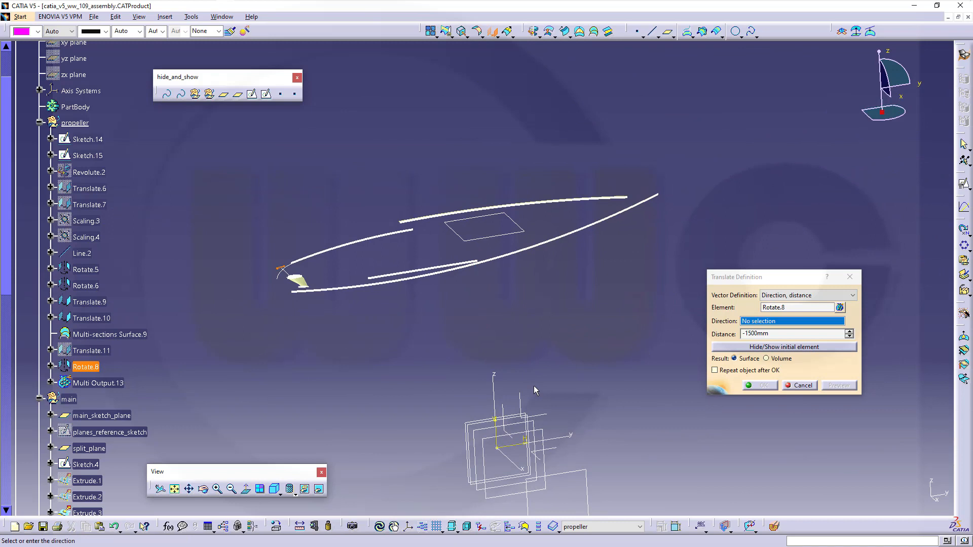
pyautogui.click(508, 415)
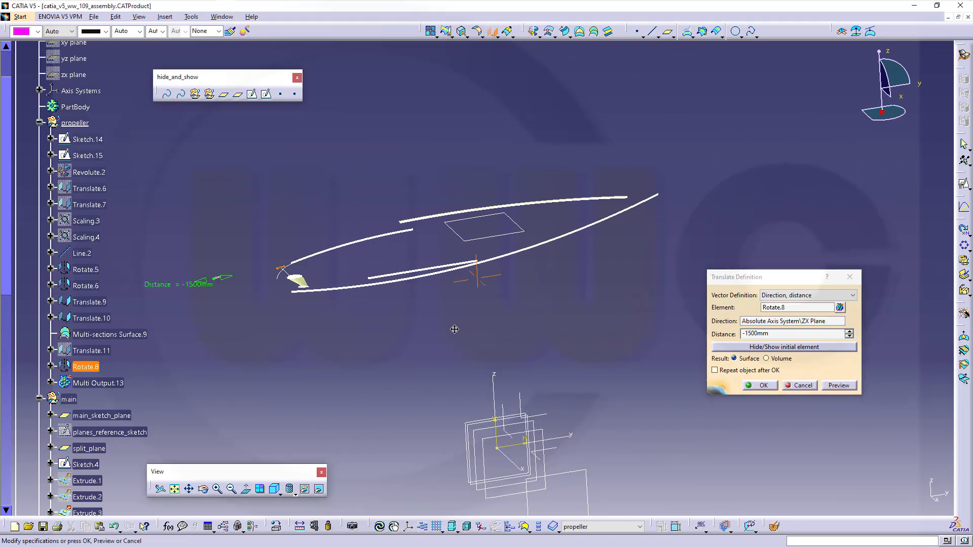
pyautogui.moveTo(454, 329); pyautogui.dragTo(478, 353, button='middle')
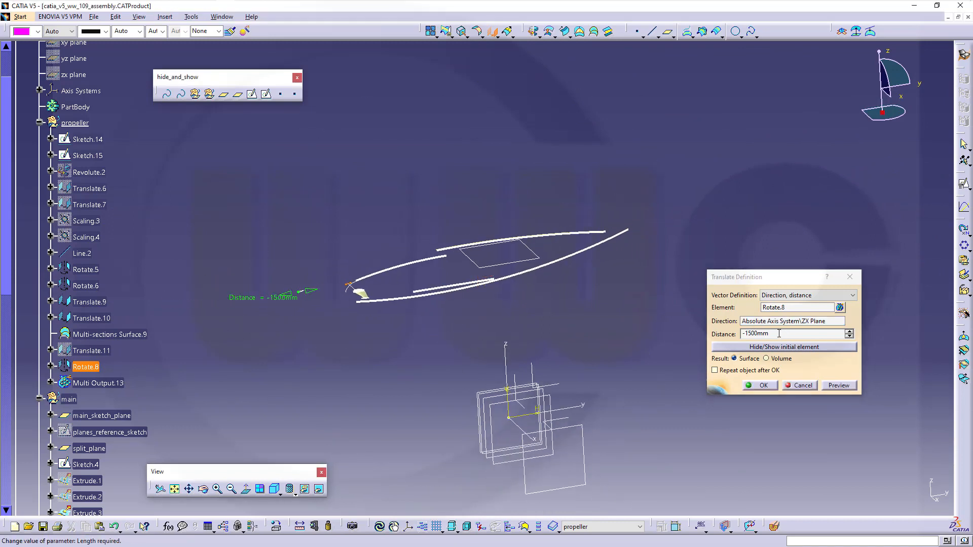
pyautogui.moveTo(778, 333); pyautogui.dragTo(660, 328)
pyautogui.write('-8')
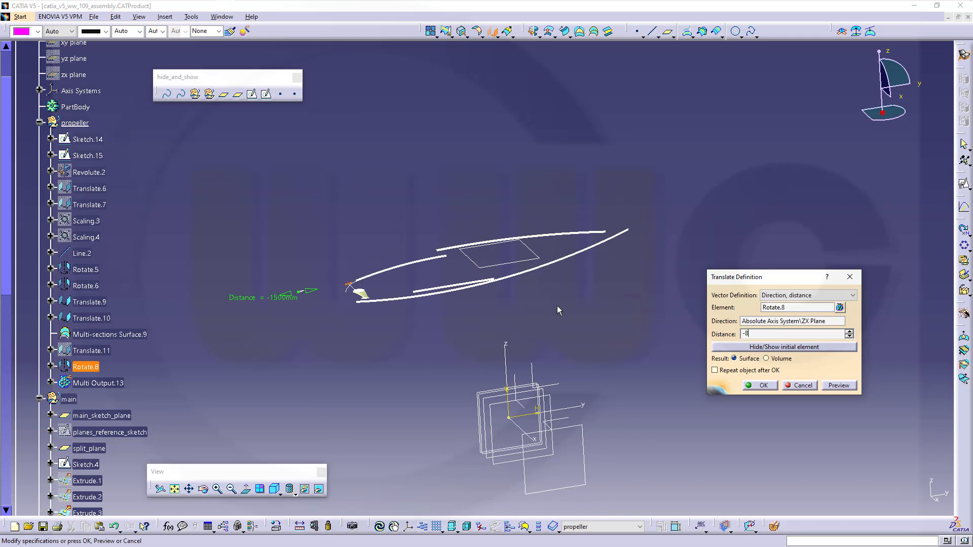
pyautogui.write('0')
pyautogui.press('Return')
# - Hide the -80 mm translated copy of the tip airfoil profile
pyautogui.moveTo(405, 356); pyautogui.dragTo(613, 302, button='middle')
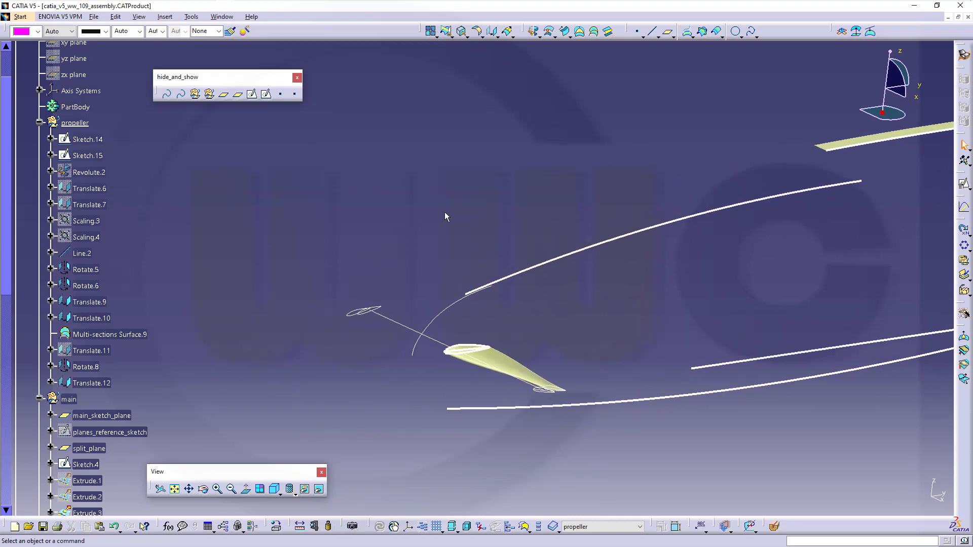
pyautogui.scroll(3, 360, 357)
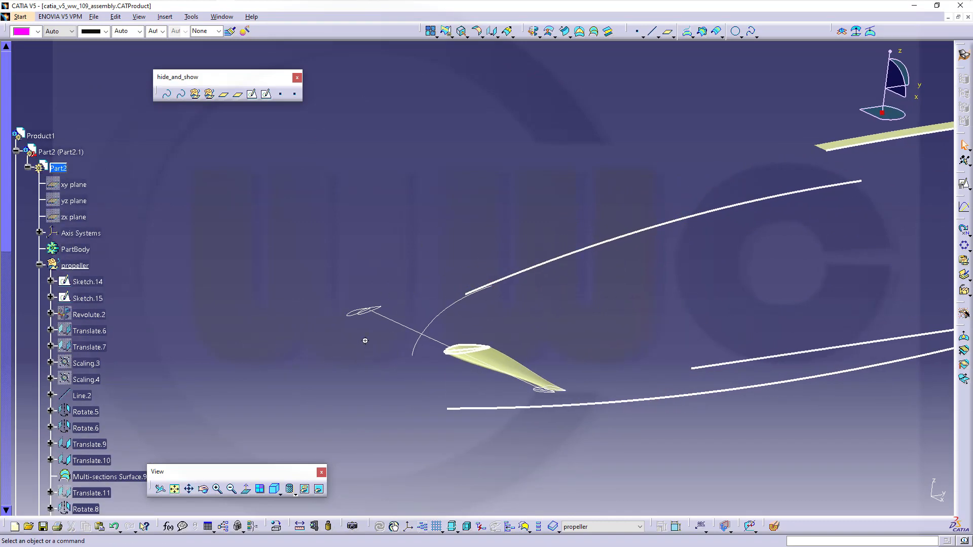
pyautogui.moveTo(364, 341); pyautogui.dragTo(343, 245, button='middle')
pyautogui.moveTo(333, 291); pyautogui.dragTo(403, 239, button='middle')
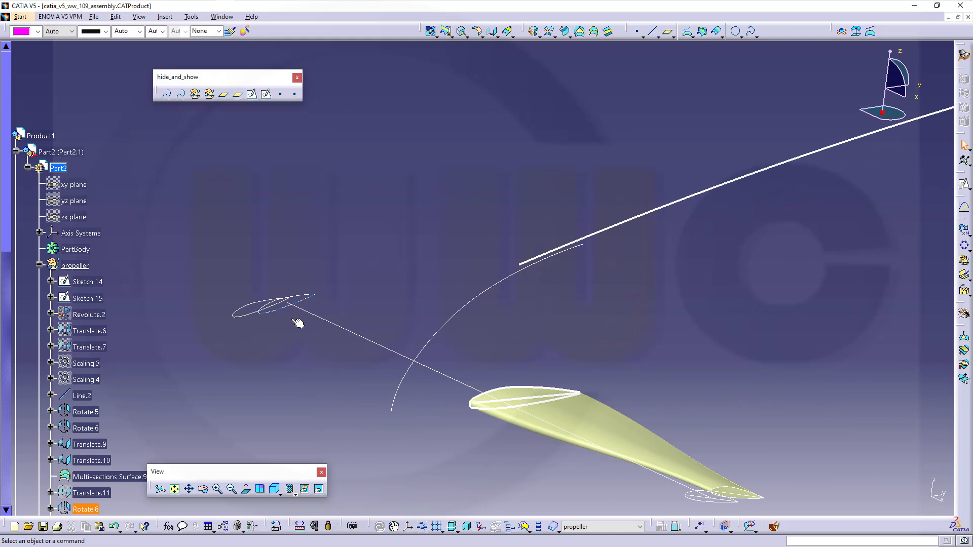
pyautogui.rightClick(243, 317)
pyautogui.click(271, 349)
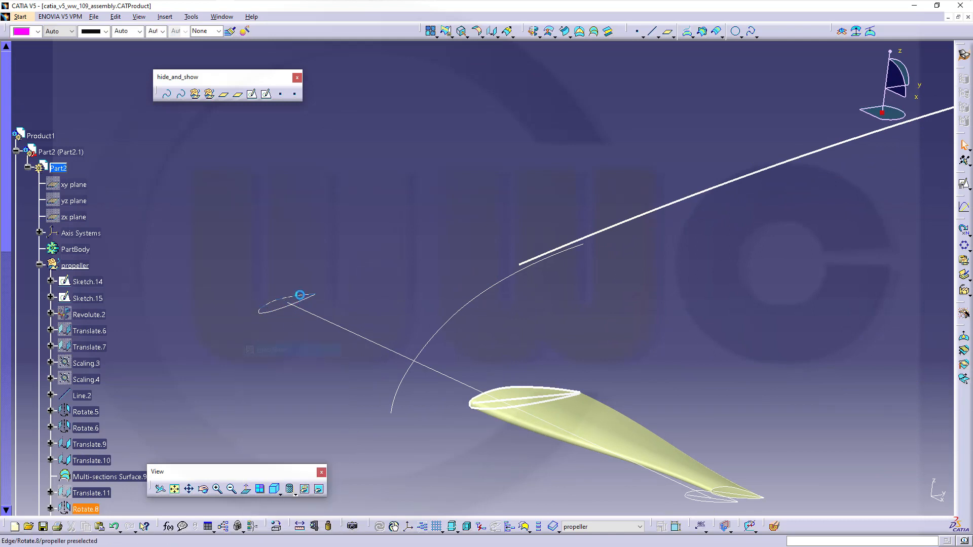
pyautogui.moveTo(406, 246)
pyautogui.mouseDown(button='middle')
pyautogui.moveTo(402, 224)
pyautogui.moveTo(406, 259)
pyautogui.mouseUp(button='middle')
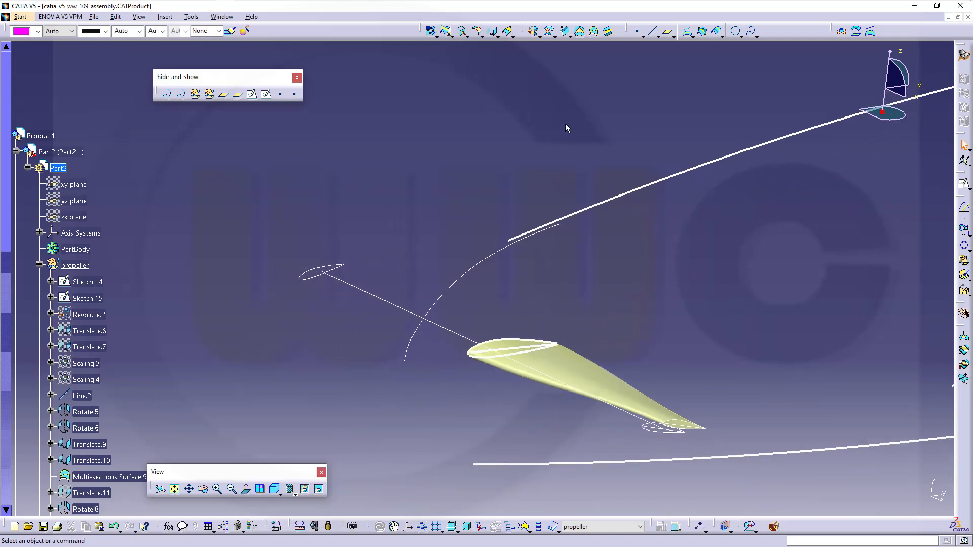
# - Start a multi-sections surface with the rotated tip airfoil profile and the large middle airfoil profile as its sections
pyautogui.click(593, 31)
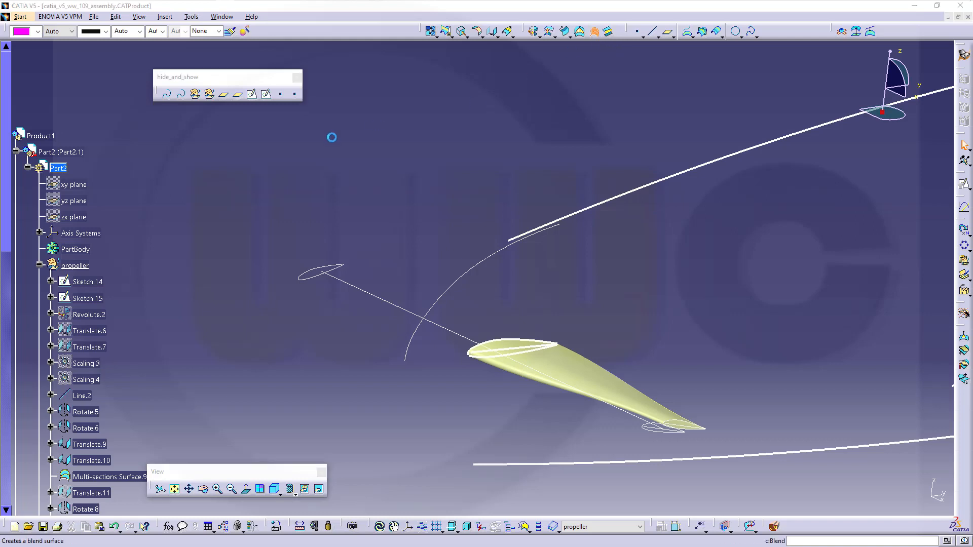
pyautogui.click(307, 270)
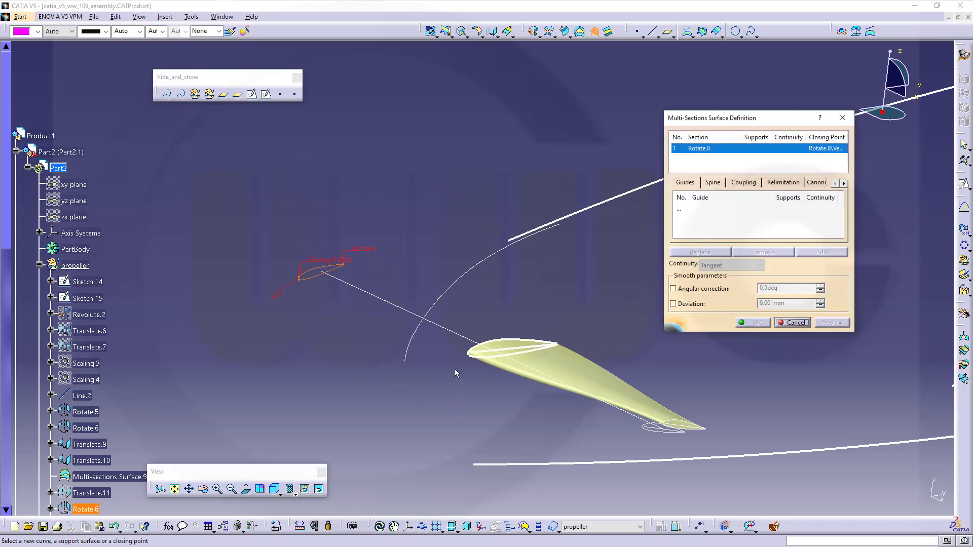
pyautogui.click(479, 351)
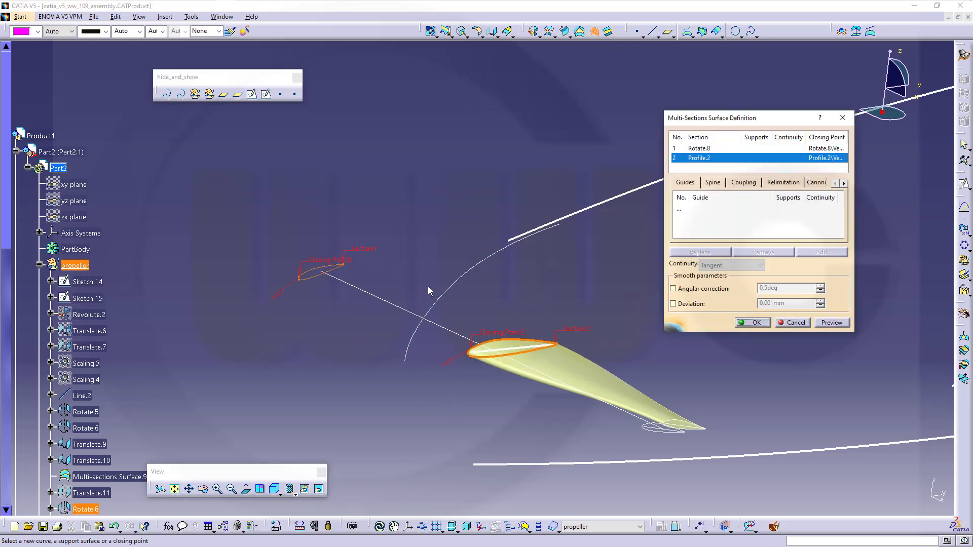
# - Assign main_sketch_plane as the tangent support of both the tip and the large airfoil sections
pyautogui.click(720, 148)
pyautogui.scroll(-4, 150, 354)
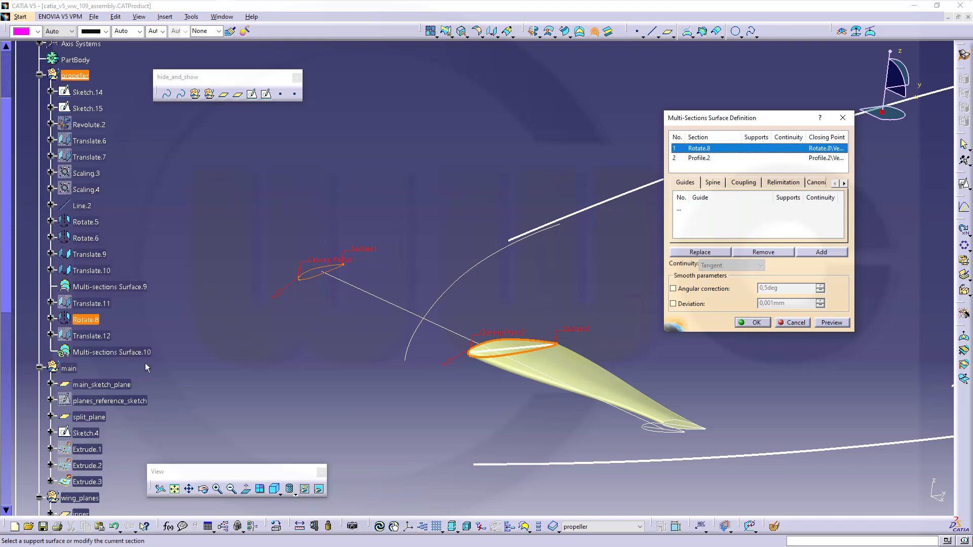
pyautogui.click(125, 385)
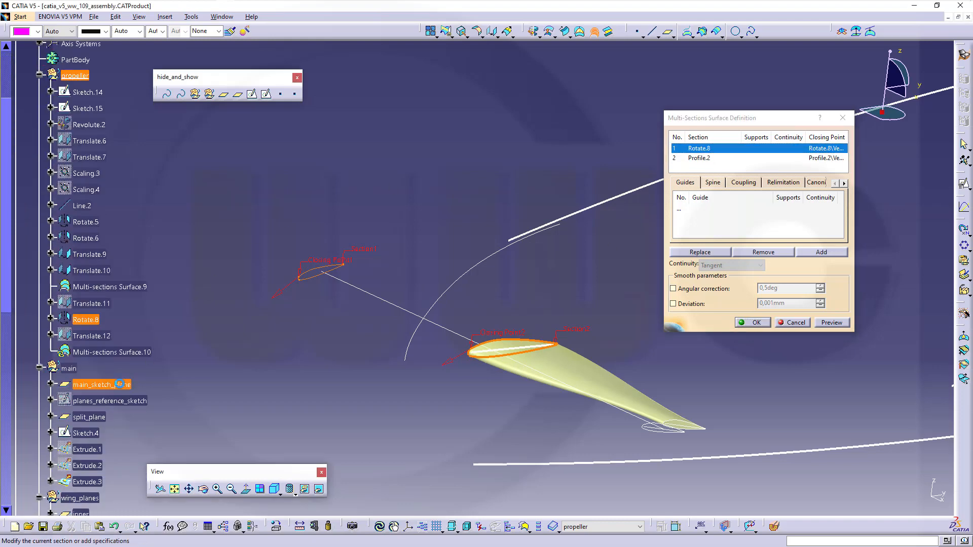
pyautogui.click(710, 158)
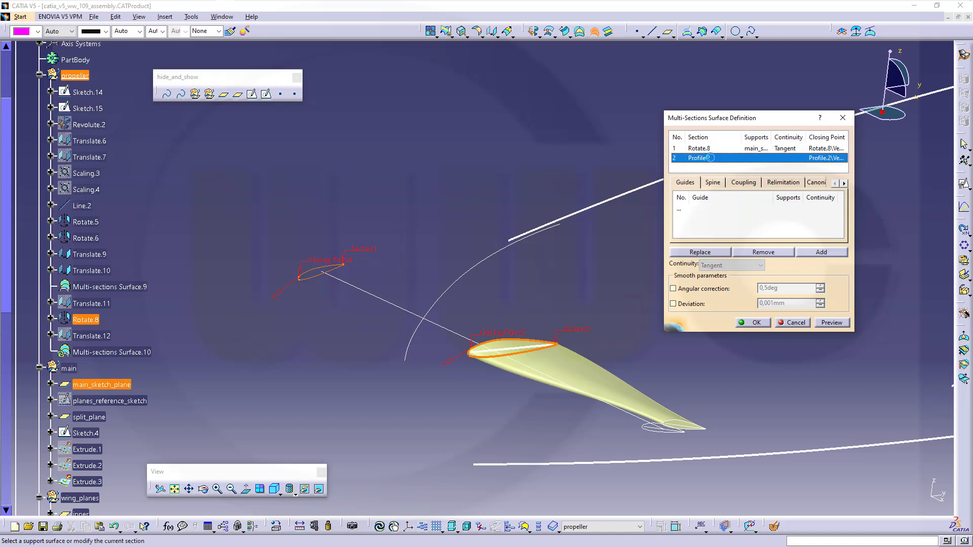
pyautogui.click(109, 385)
# - Create the outer blade surface using the straight blade line as its spine and Tangency then curvature section coupling
pyautogui.click(711, 182)
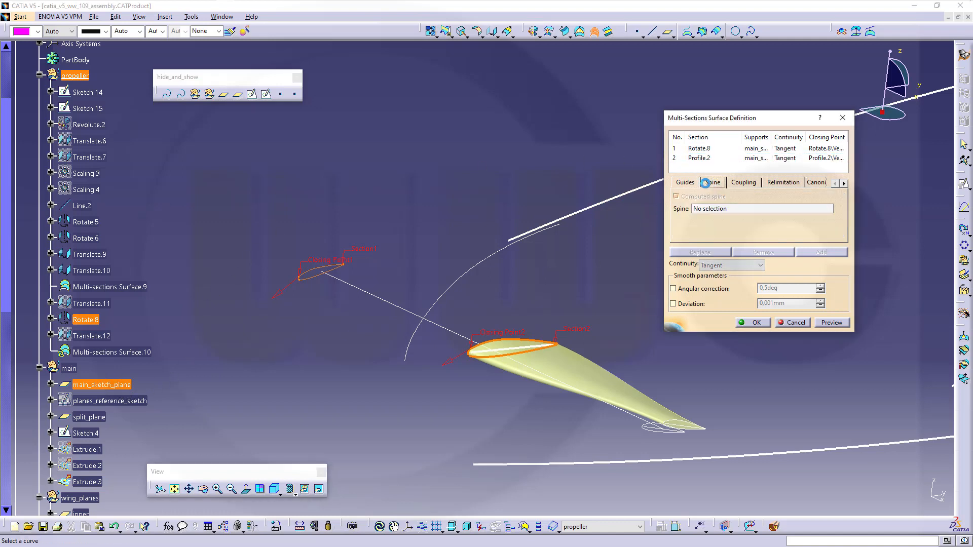
pyautogui.click(385, 305)
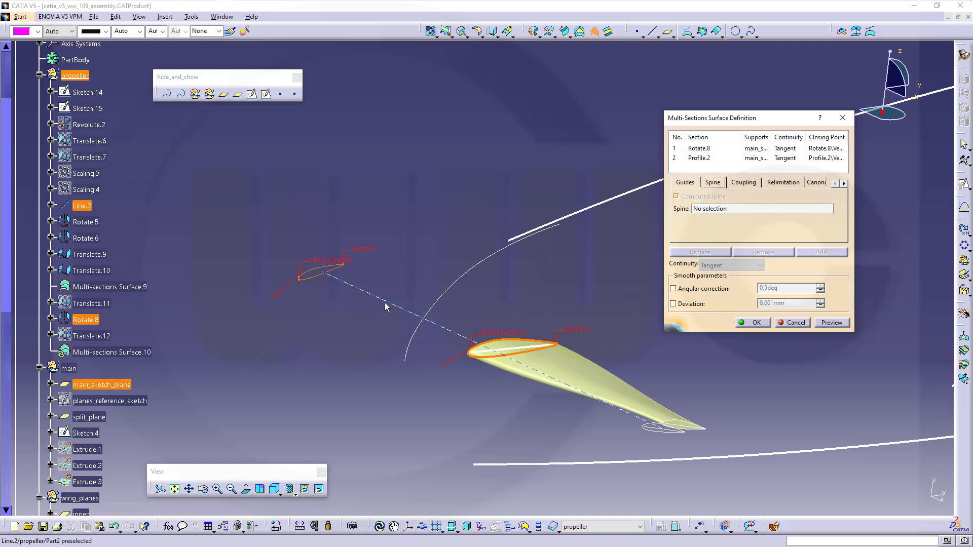
pyautogui.click(740, 184)
pyautogui.click(840, 197)
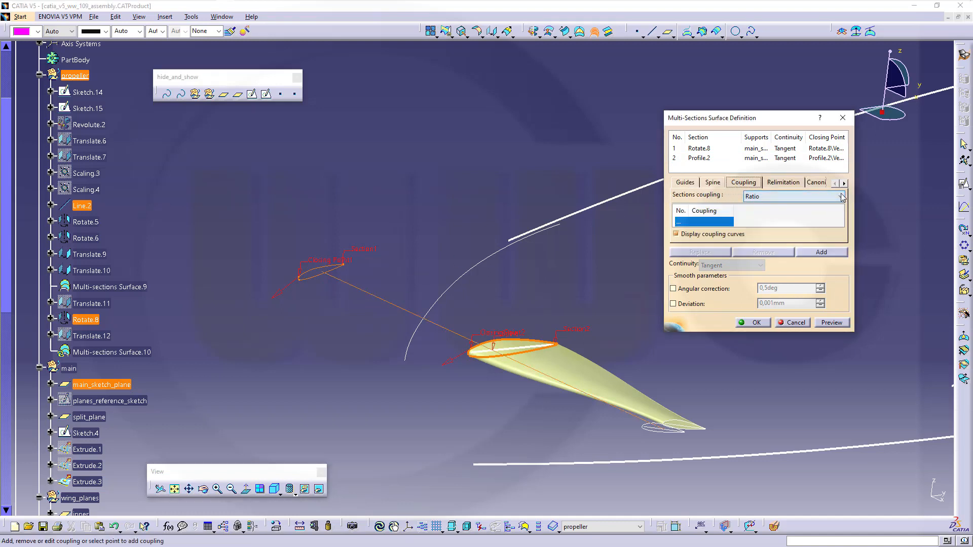
pyautogui.click(772, 222)
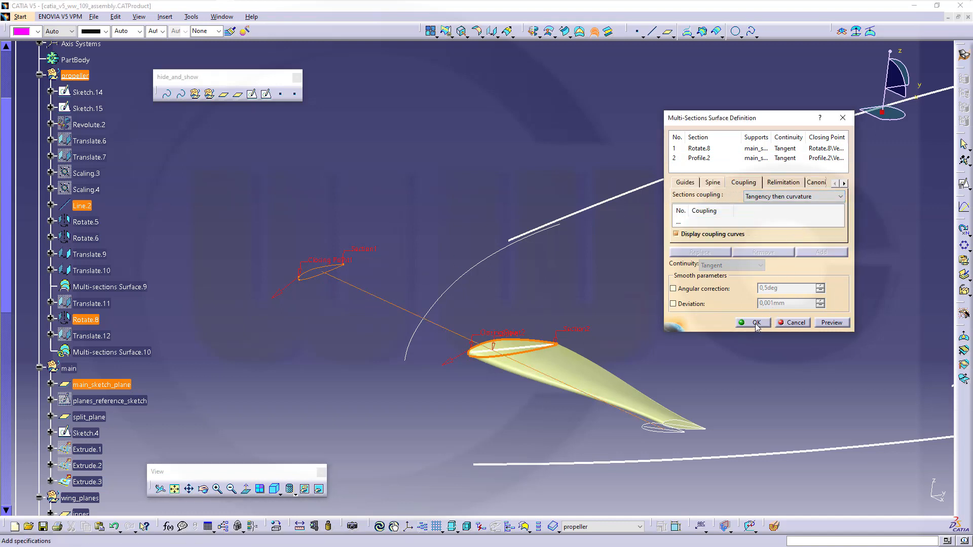
pyautogui.click(755, 323)
pyautogui.moveTo(516, 314); pyautogui.dragTo(516, 211, button='middle')
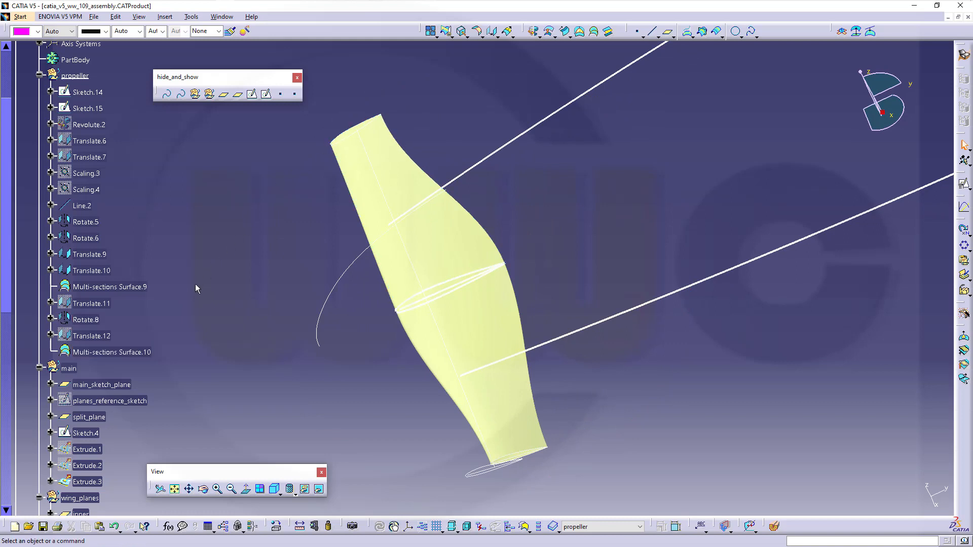
# - Show the hidden translated copy of the tip airfoil profile again
pyautogui.click(104, 338)
pyautogui.moveTo(304, 263); pyautogui.dragTo(225, 271, button='middle')
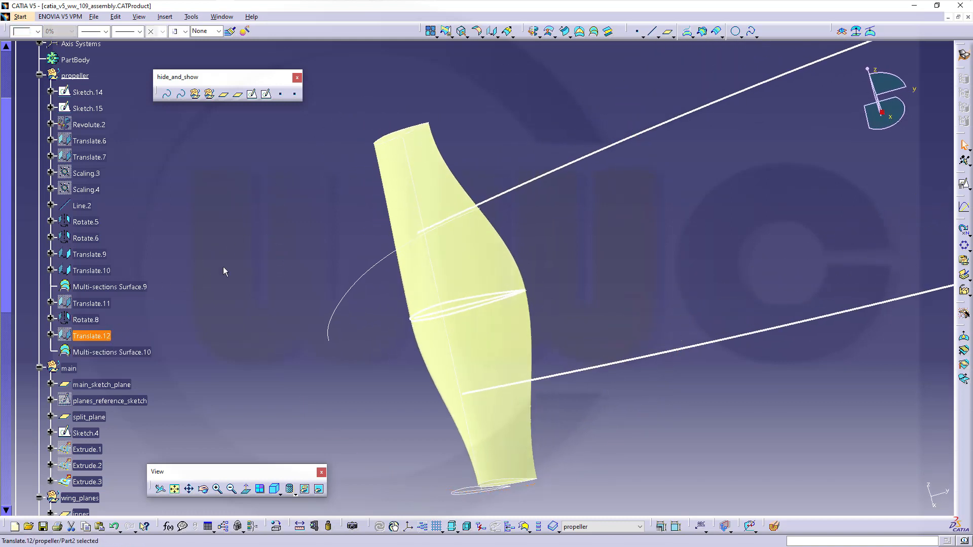
pyautogui.rightClick(102, 335)
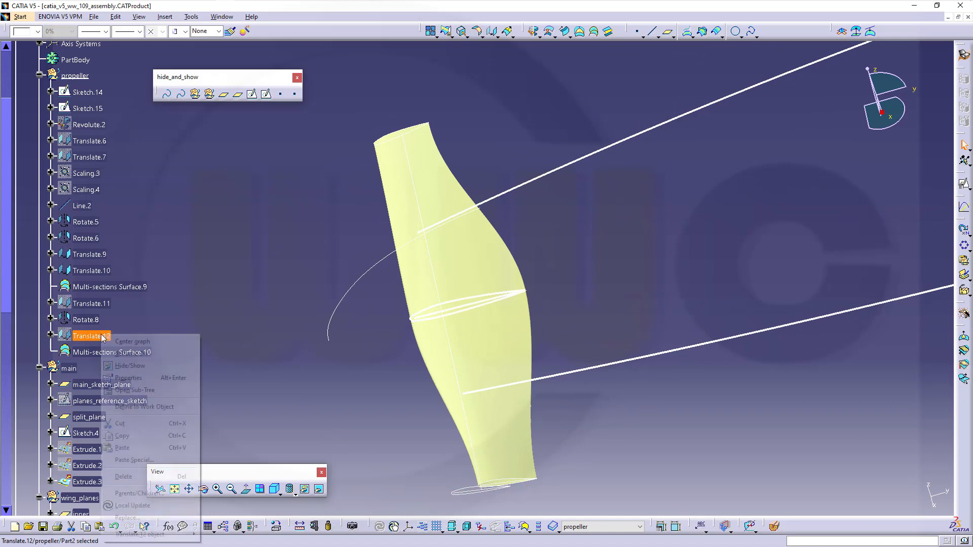
pyautogui.click(129, 367)
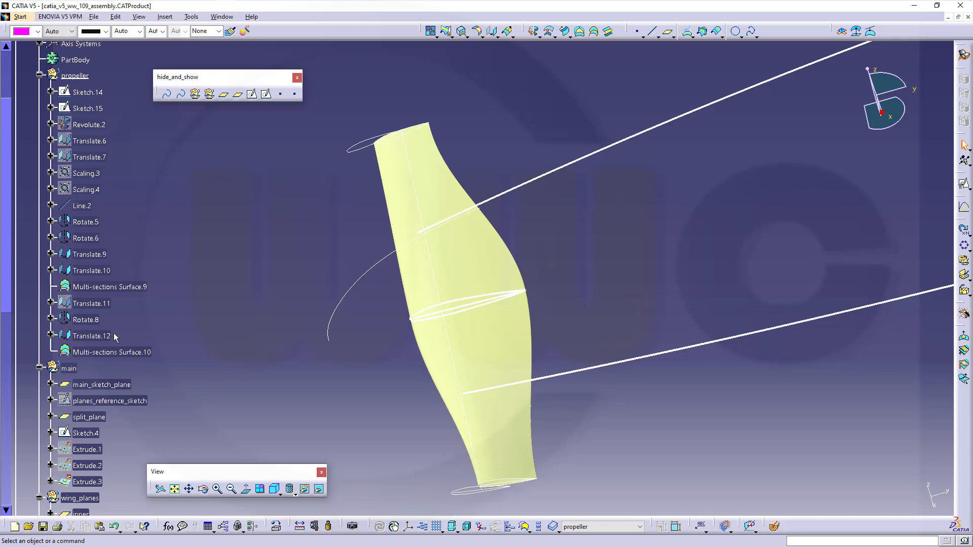
# - Delete the outer blade multi-sections surface between the middle and tip profiles
pyautogui.rightClick(109, 352)
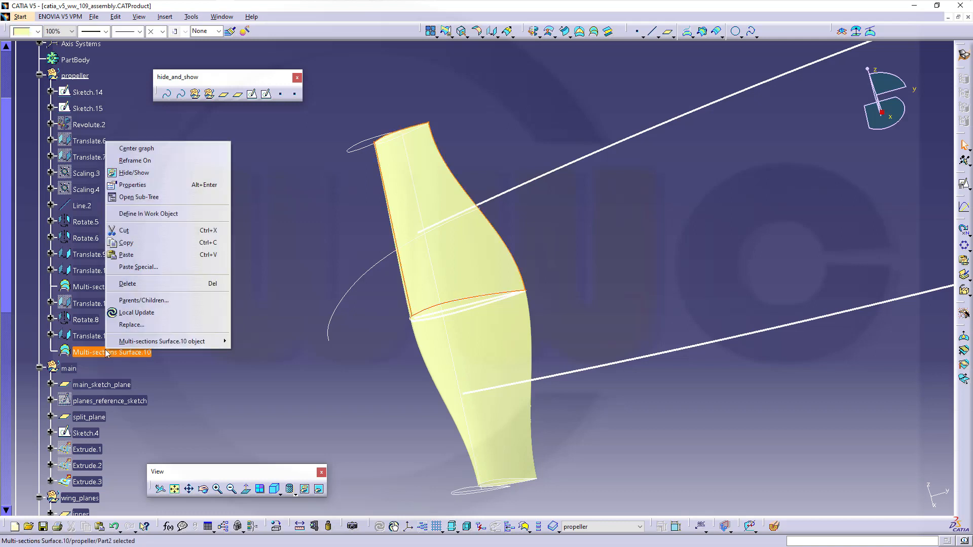
pyautogui.click(127, 284)
pyautogui.moveTo(224, 226); pyautogui.dragTo(399, 262, button='middle')
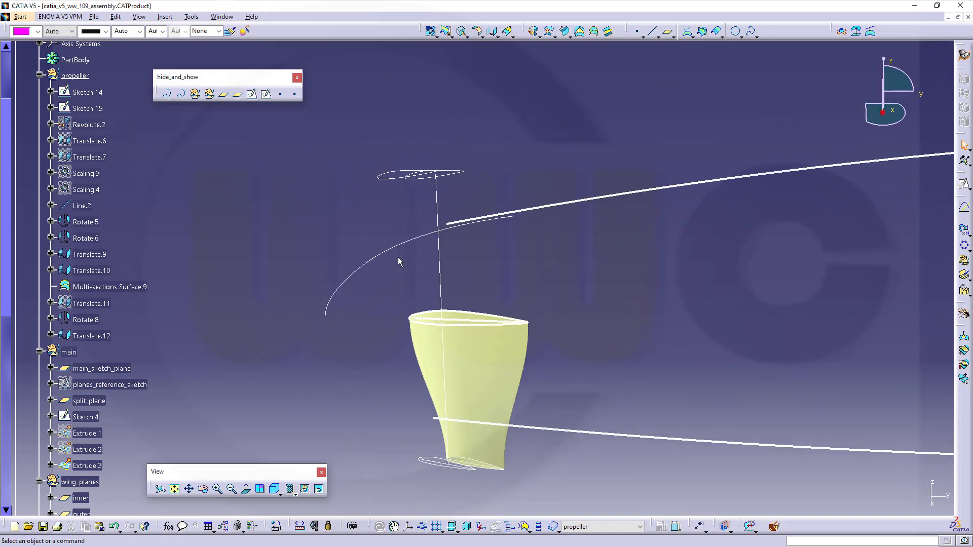
# - Set the tip airfoil's translation distance to 80 mm and hide the untranslated rotated tip profile
pyautogui.doubleClick(84, 336)
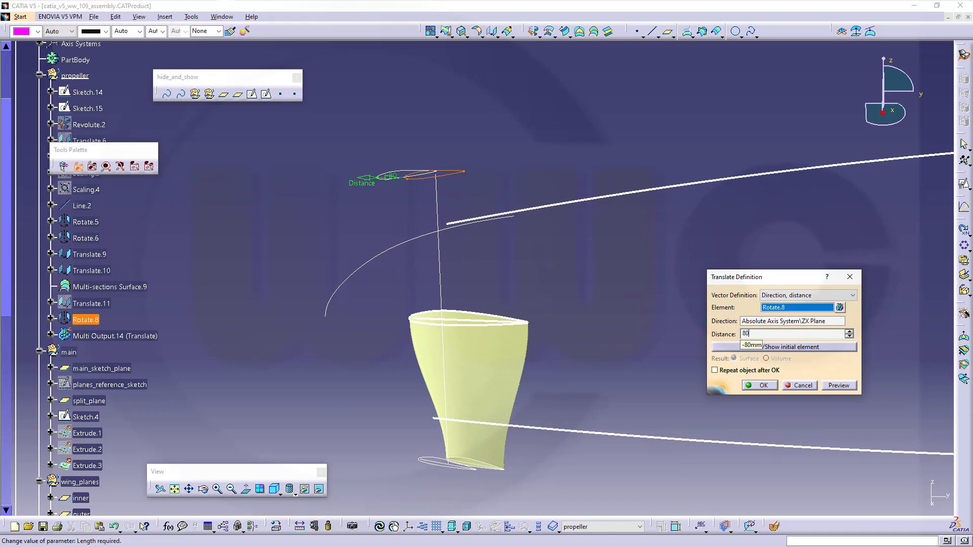
pyautogui.press('Return')
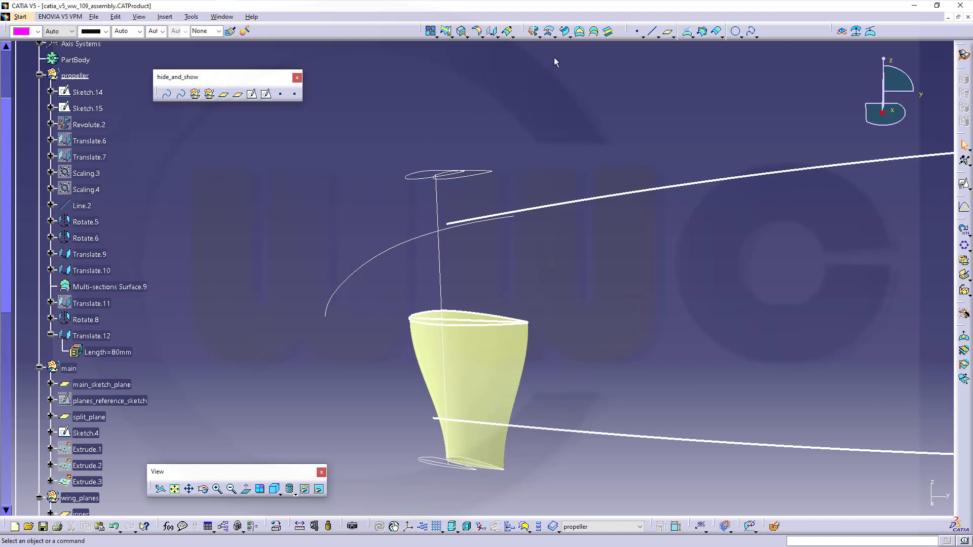
pyautogui.rightClick(416, 175)
pyautogui.click(434, 202)
# - Start a multi-sections surface with the translated tip airfoil and the large middle airfoil profile as its sections
pyautogui.click(594, 31)
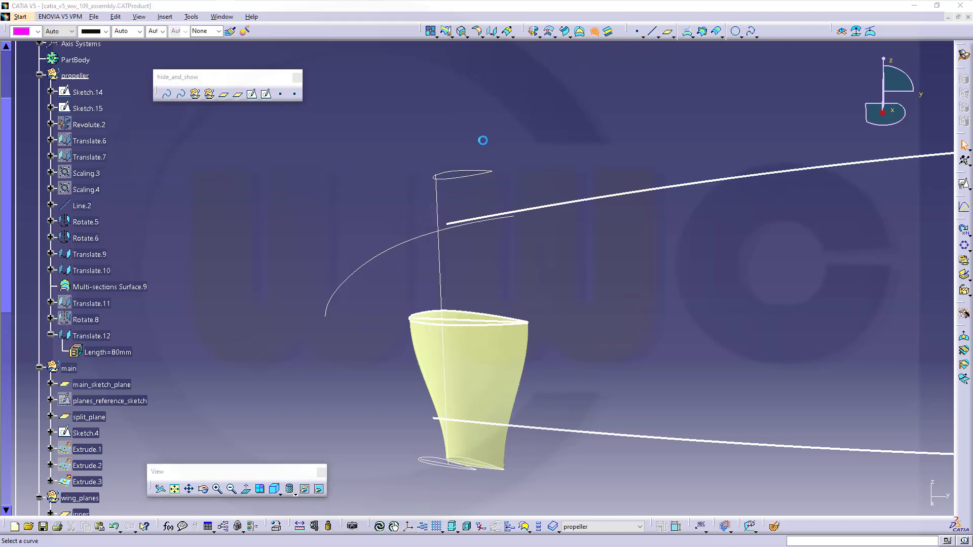
pyautogui.click(459, 173)
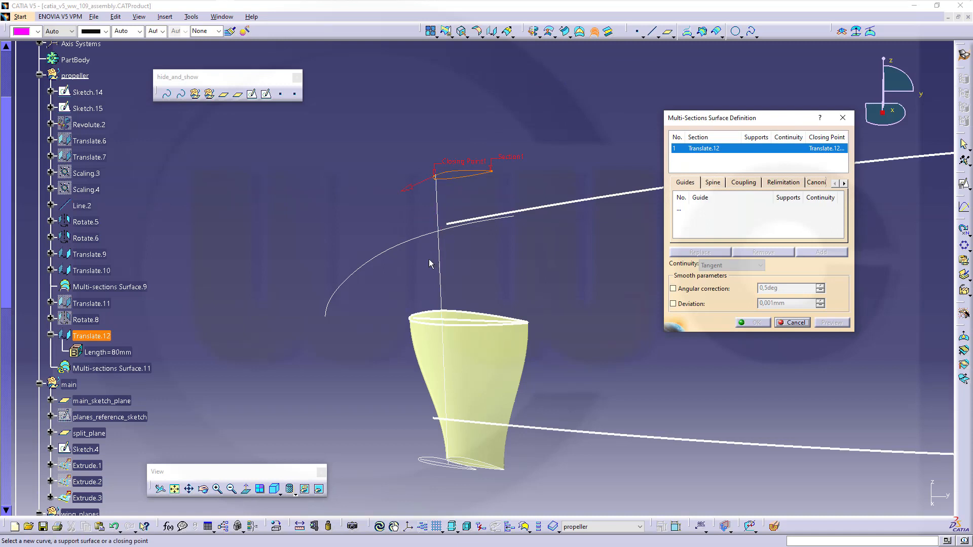
pyautogui.click(423, 314)
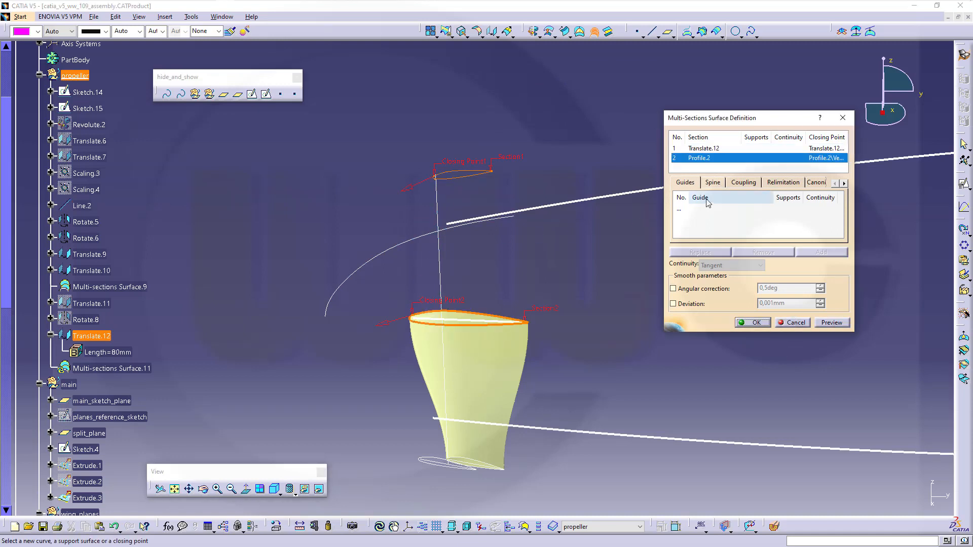
# - Use the straight blade line as the surface's spine and set the section coupling to Tangency then curvature
pyautogui.click(712, 184)
pyautogui.click(438, 260)
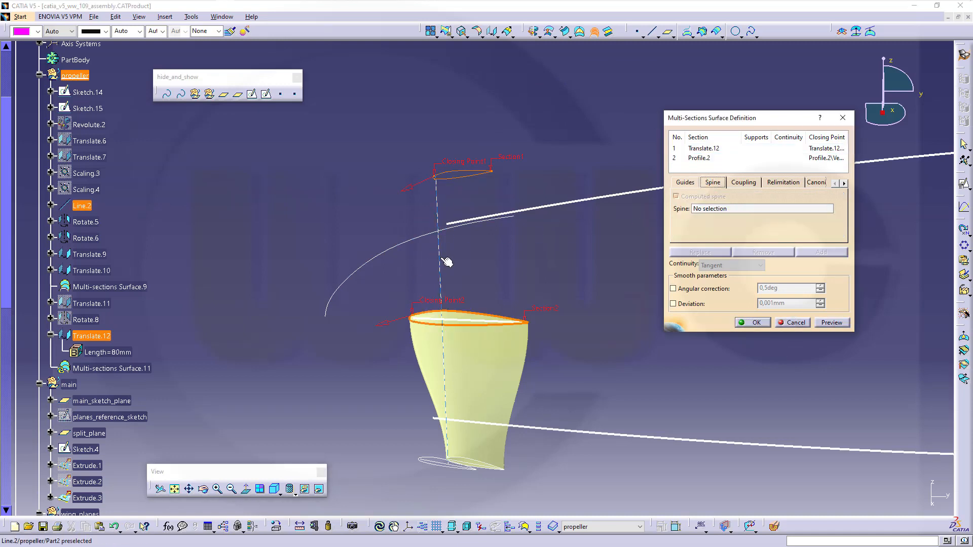
pyautogui.click(743, 182)
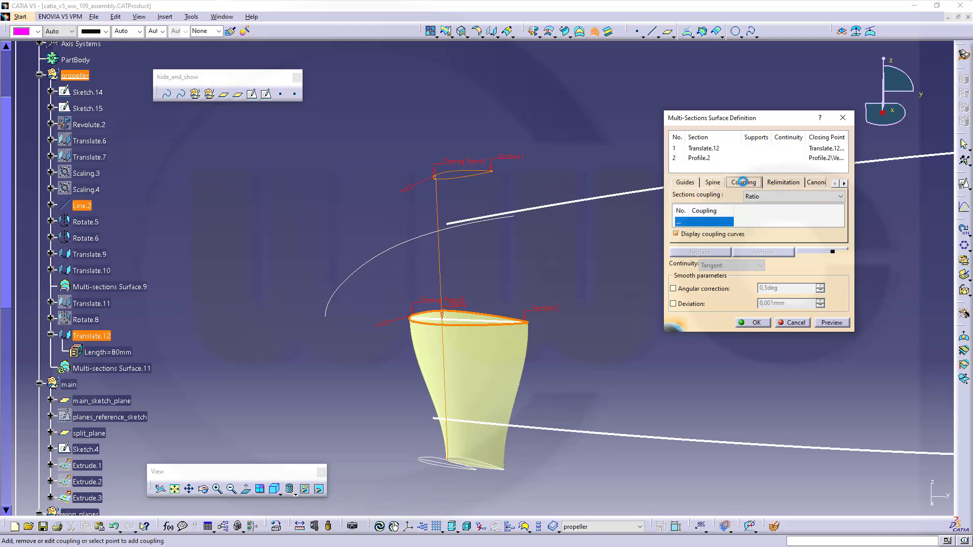
pyautogui.click(836, 195)
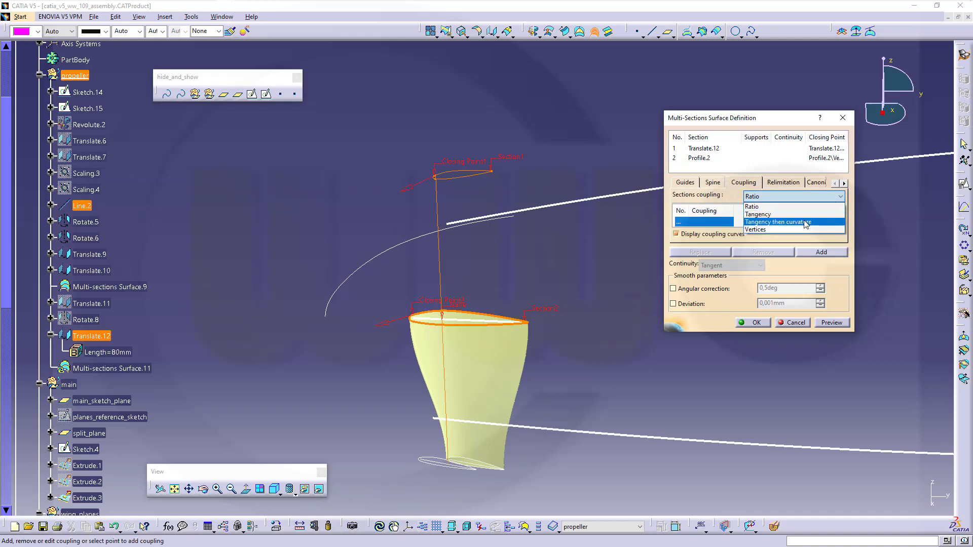
pyautogui.click(775, 220)
# - Assign main_sketch_plane as the tangent support of both the translated tip section and the large middle section
pyautogui.click(702, 148)
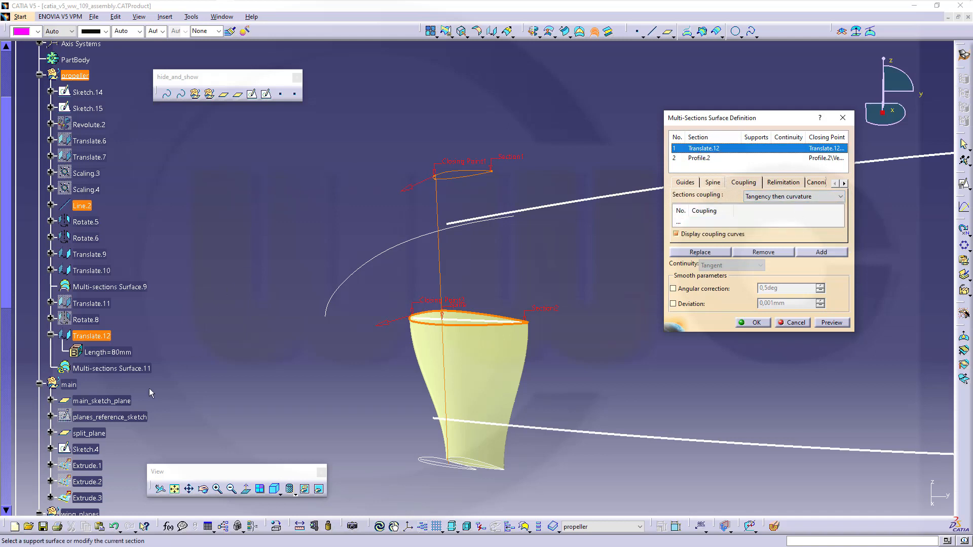
pyautogui.click(101, 401)
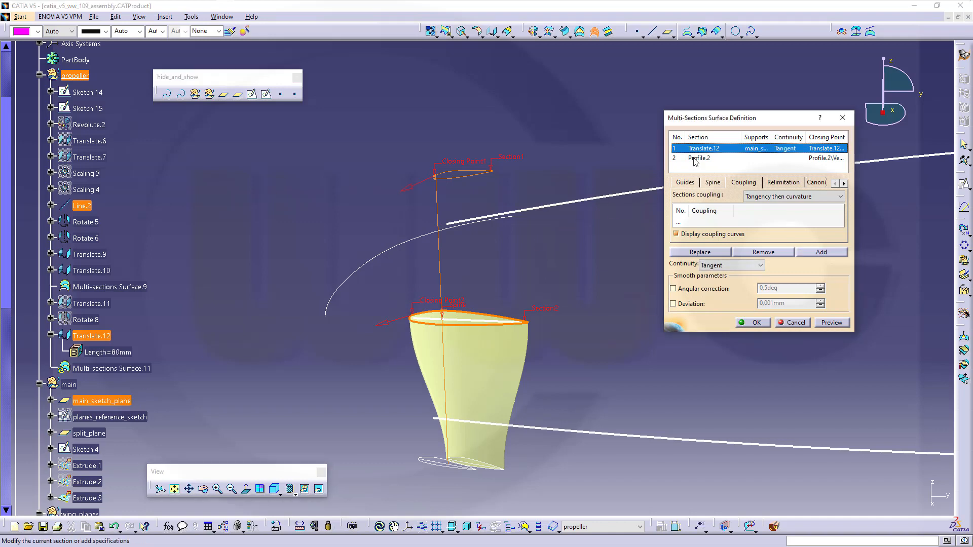
pyautogui.click(694, 159)
pyautogui.click(113, 401)
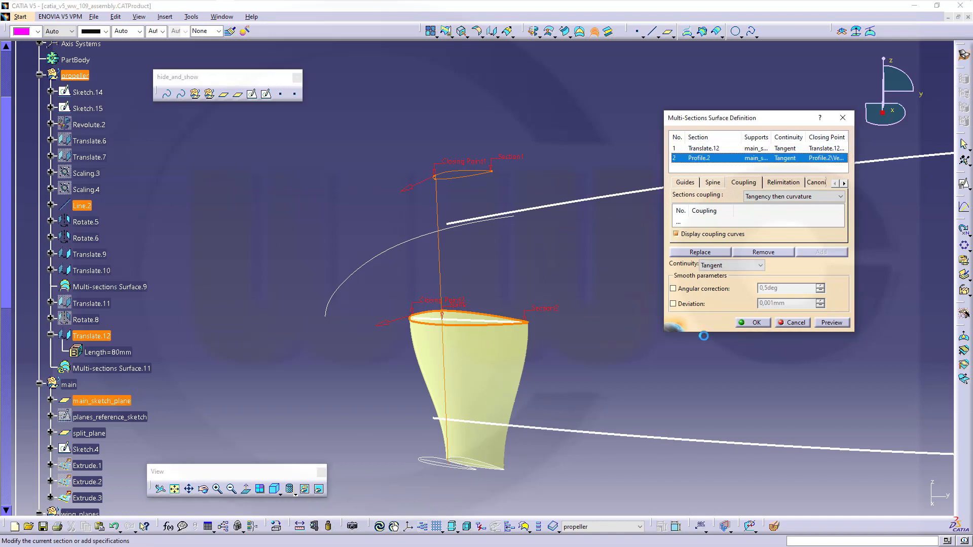
# - Create the multi-sections surface from Translate.12 and Profile.2 with tangent continuity and tangency-then-curvature coupling
pyautogui.click(755, 323)
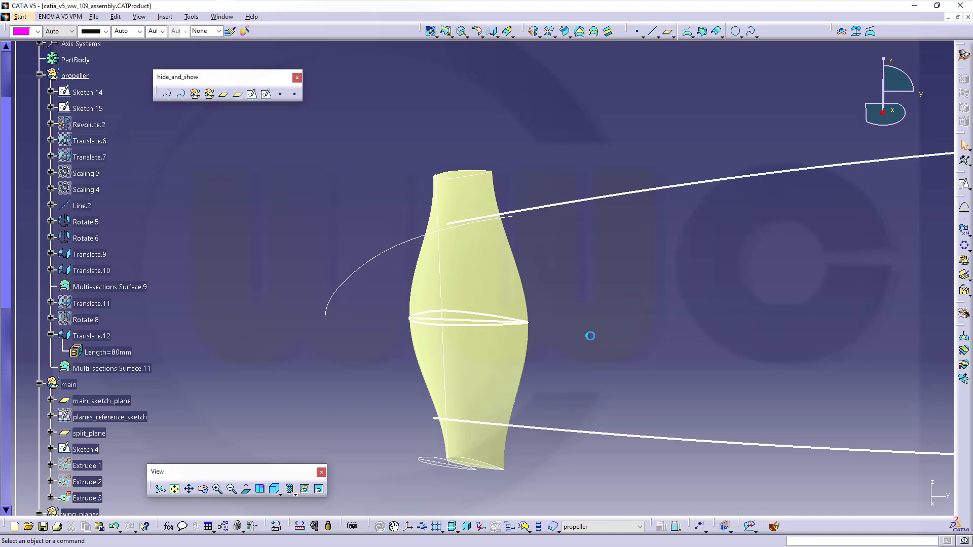
pyautogui.moveTo(590, 336); pyautogui.dragTo(549, 350, button='middle')
pyautogui.moveTo(404, 265); pyautogui.dragTo(481, 306, button='middle')
pyautogui.moveTo(671, 420); pyautogui.dragTo(623, 435, button='middle')
# - Hide the Rotate.6, Rotate.5 and Translate.9 profile curves at the lower end of the propeller blade
pyautogui.rightClick(677, 429)
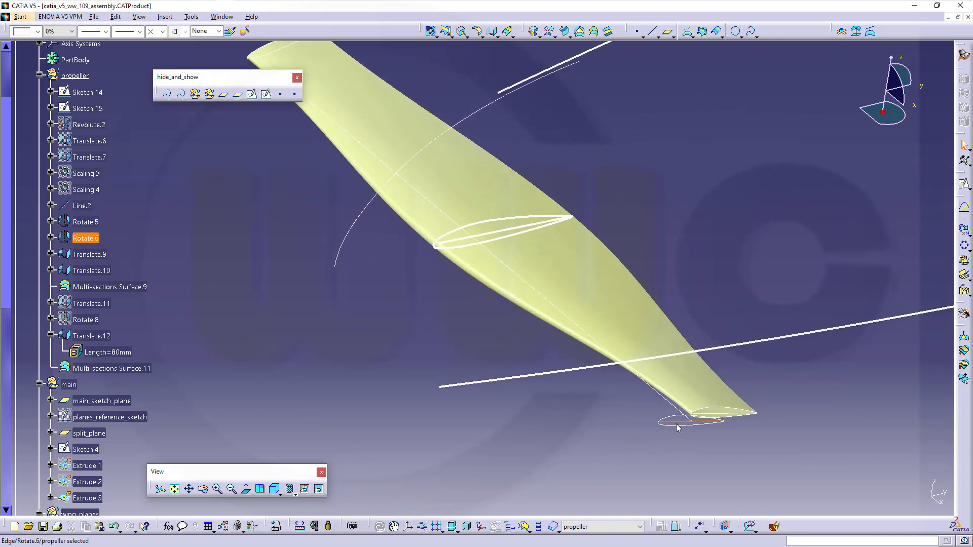
pyautogui.click(704, 247)
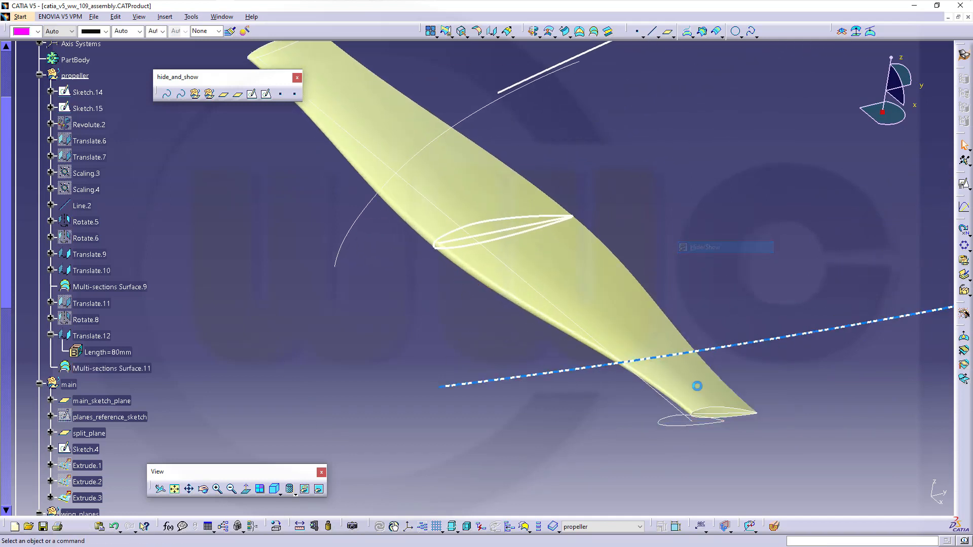
pyautogui.rightClick(670, 422)
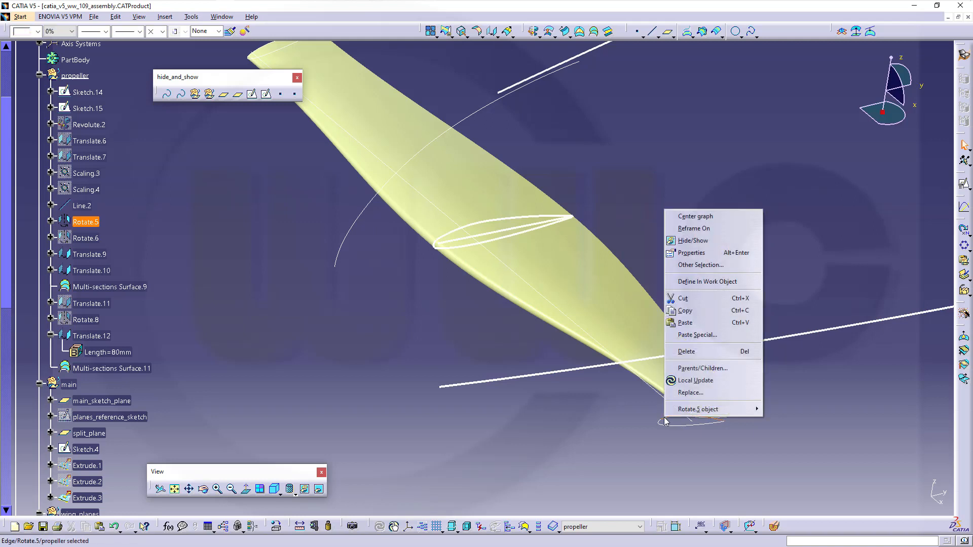
pyautogui.click(693, 242)
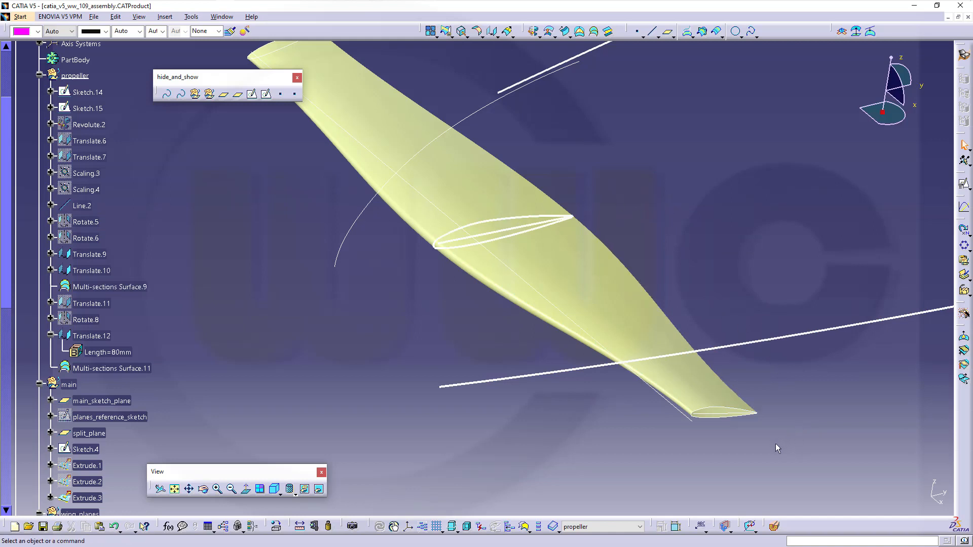
pyautogui.rightClick(719, 407)
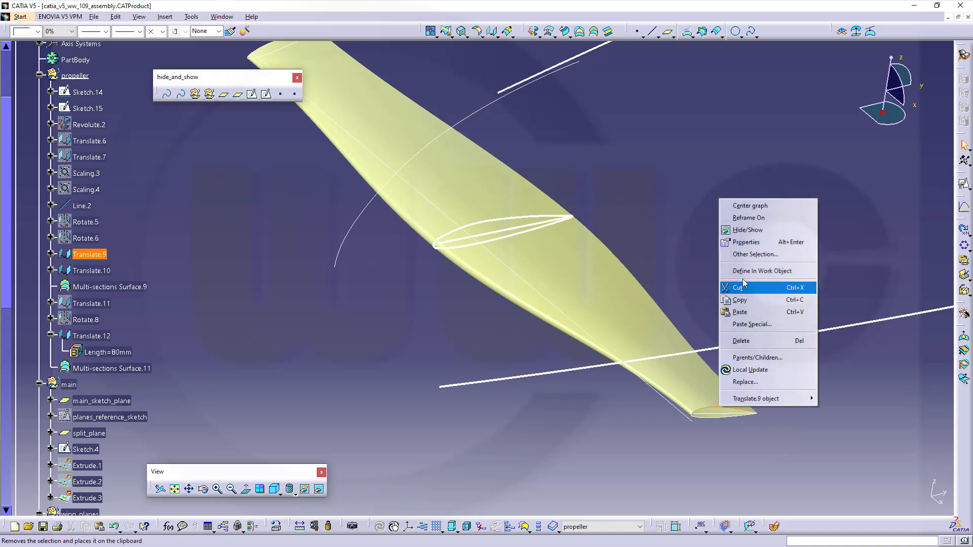
pyautogui.click(747, 229)
# - Create a plane at 90 degrees to main_sketch_plane, using the Translate.10 line at the blade tip as rotation axis
pyautogui.moveTo(725, 395); pyautogui.dragTo(716, 426, button='middle')
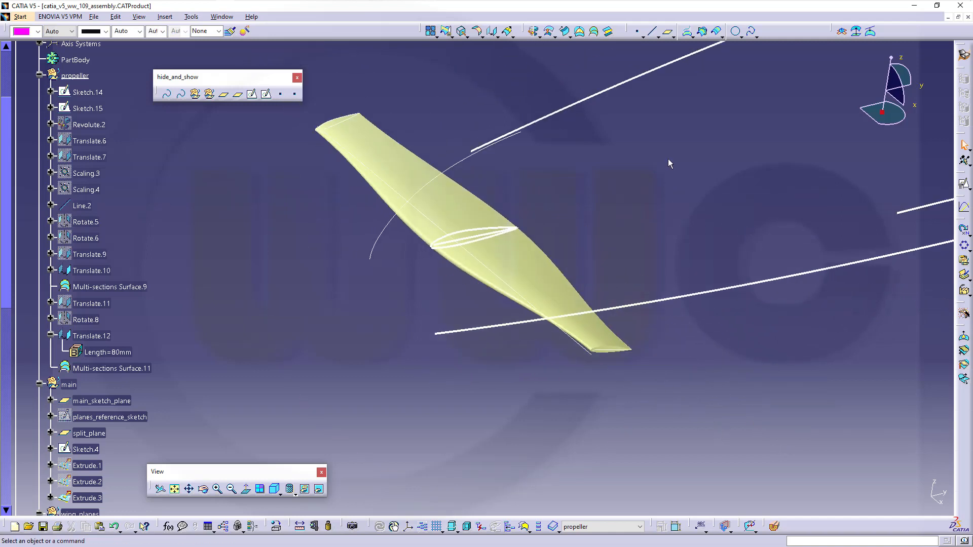
pyautogui.click(670, 34)
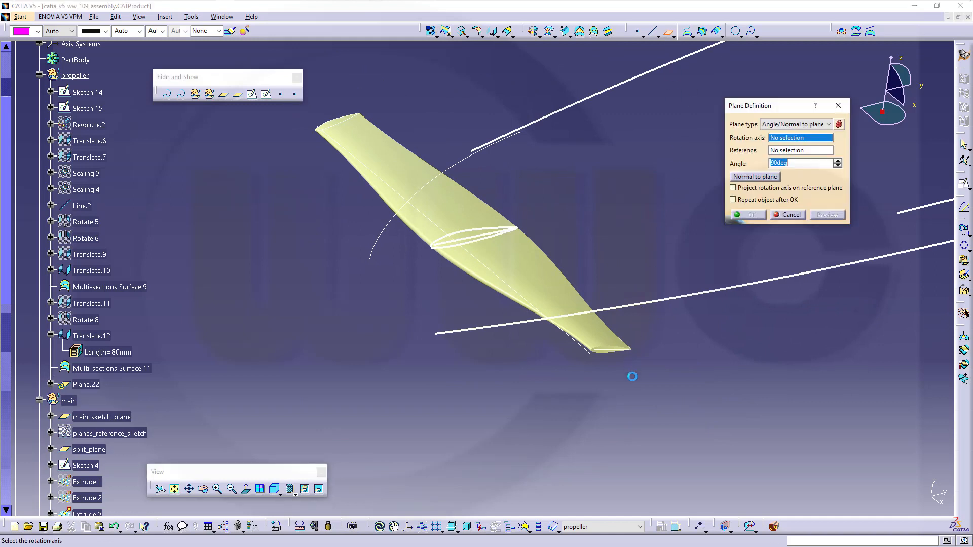
pyautogui.click(613, 349)
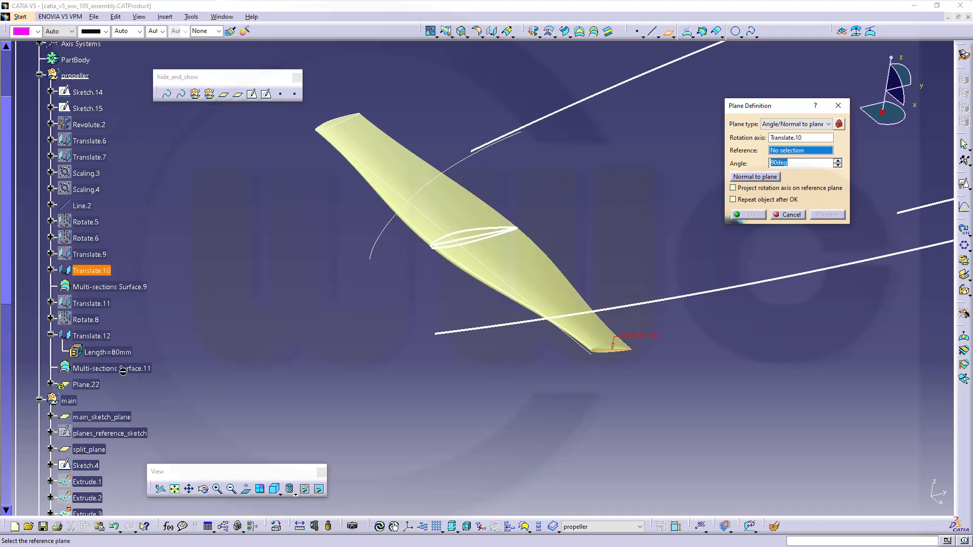
pyautogui.click(125, 417)
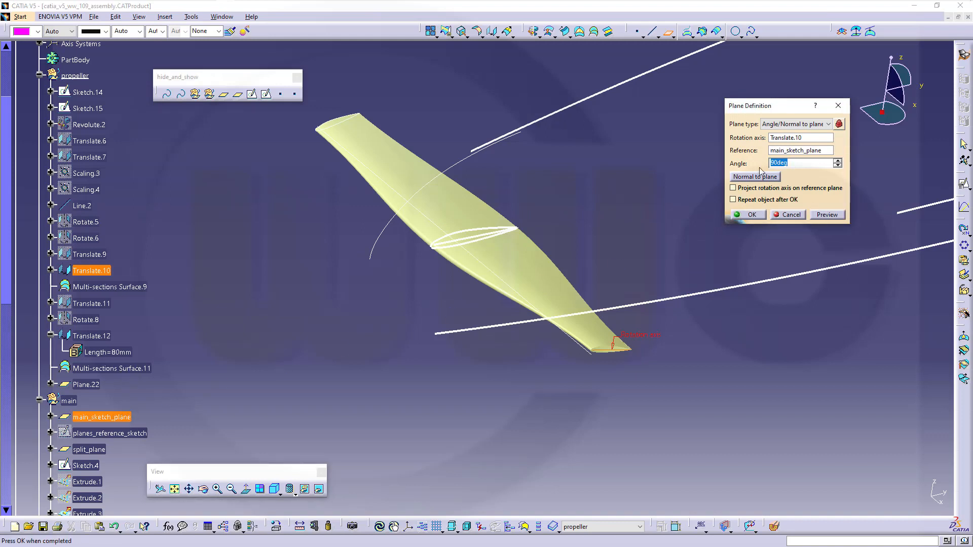
pyautogui.click(747, 215)
# - Start a positioned sketch on Plane.22 with the H and V directions reversed and swapped
pyautogui.moveTo(721, 229); pyautogui.dragTo(325, 345, button='middle')
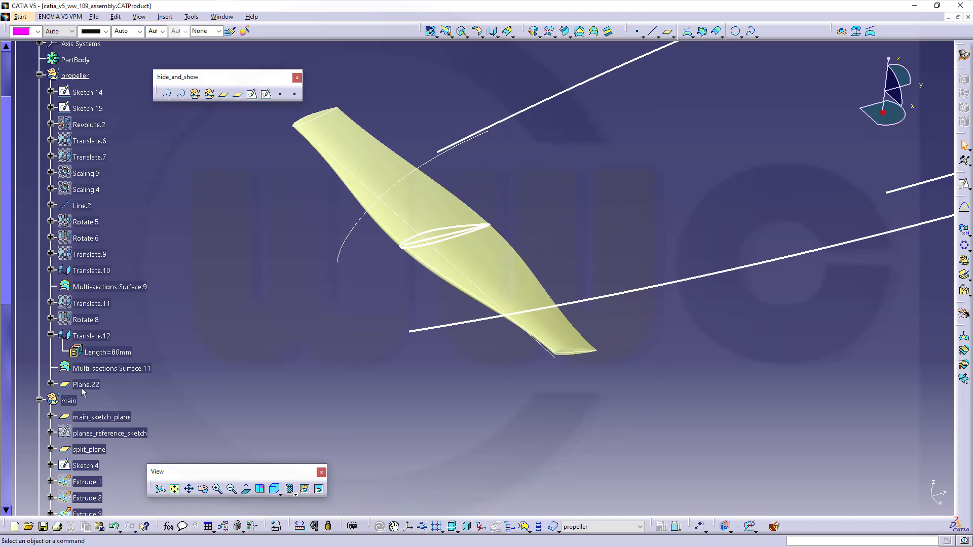
pyautogui.scroll(-5, 354, 360)
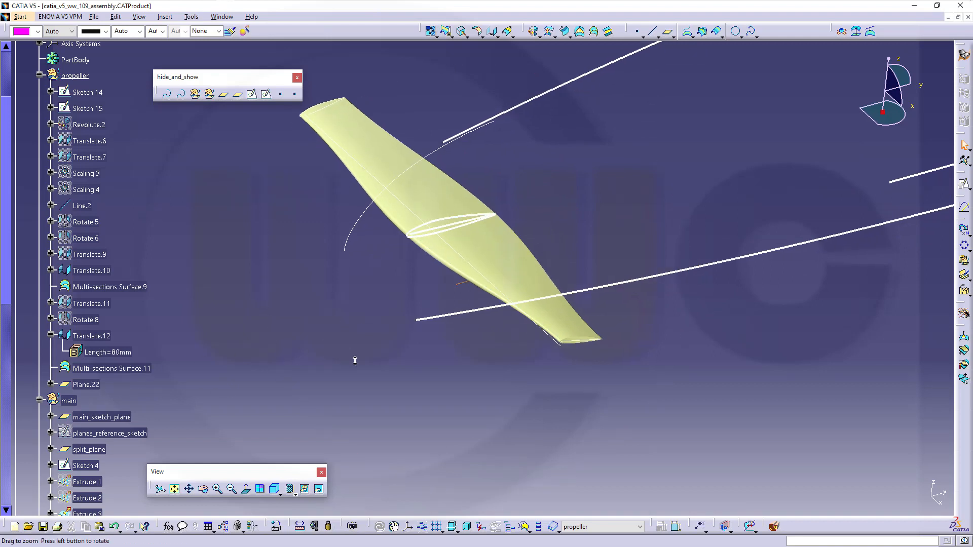
pyautogui.click(963, 184)
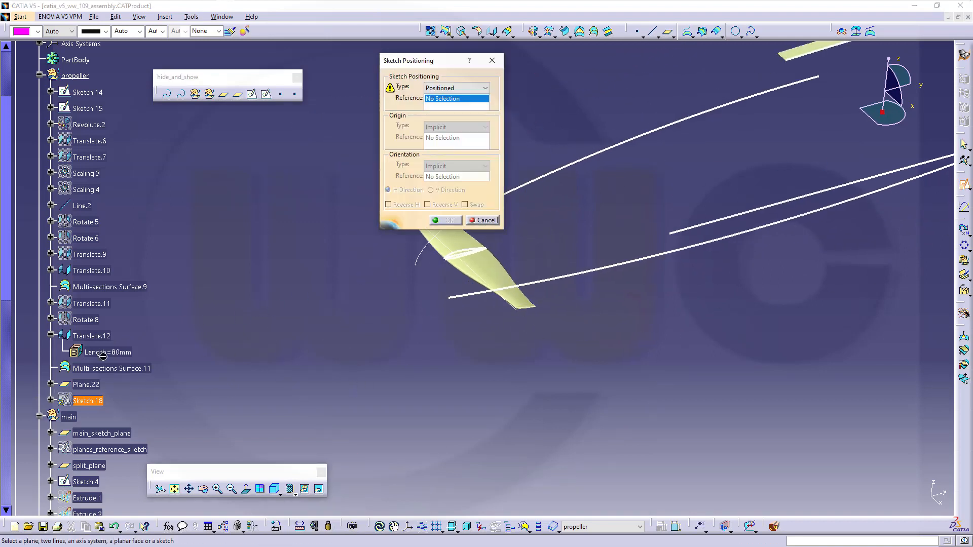
pyautogui.click(86, 384)
pyautogui.scroll(-3, 632, 433)
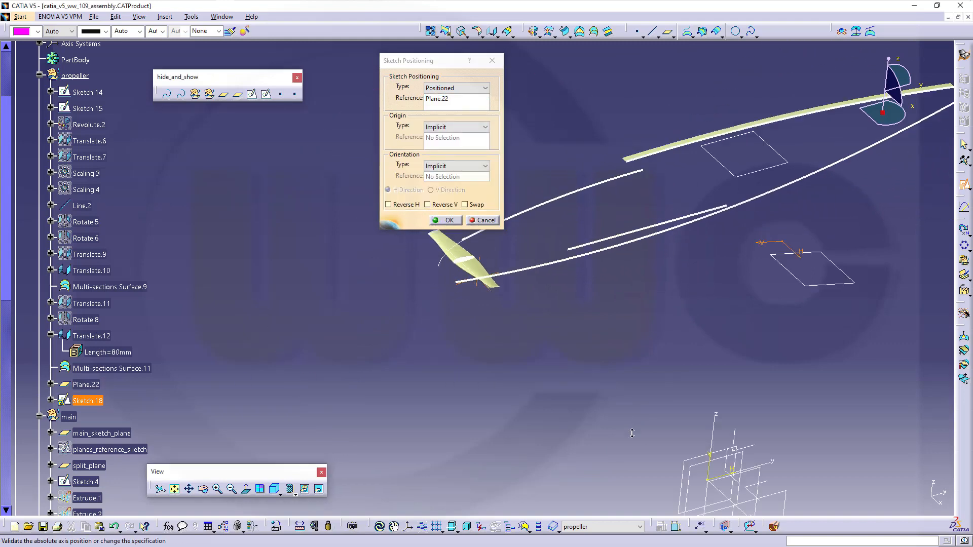
pyautogui.moveTo(632, 433); pyautogui.dragTo(476, 346, button='middle')
pyautogui.click(466, 206)
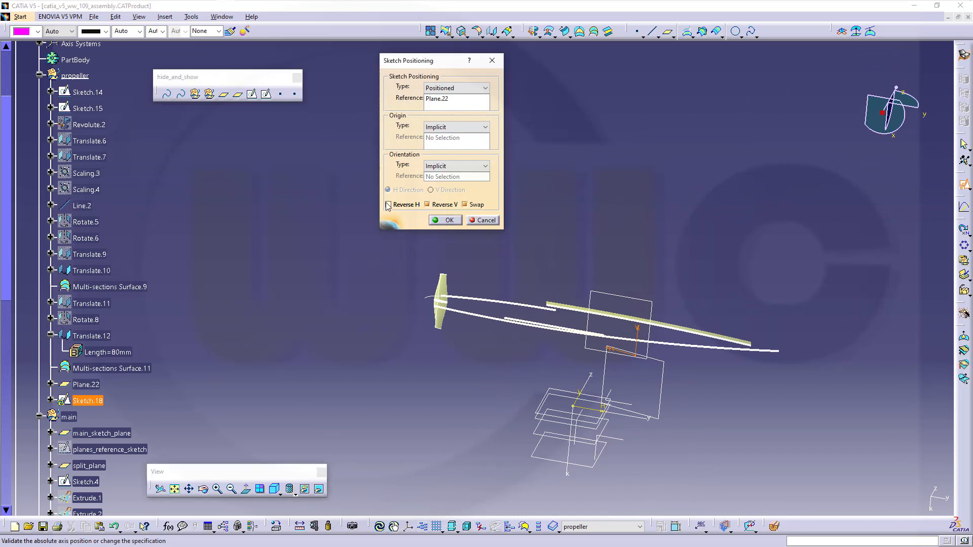
pyautogui.click(448, 221)
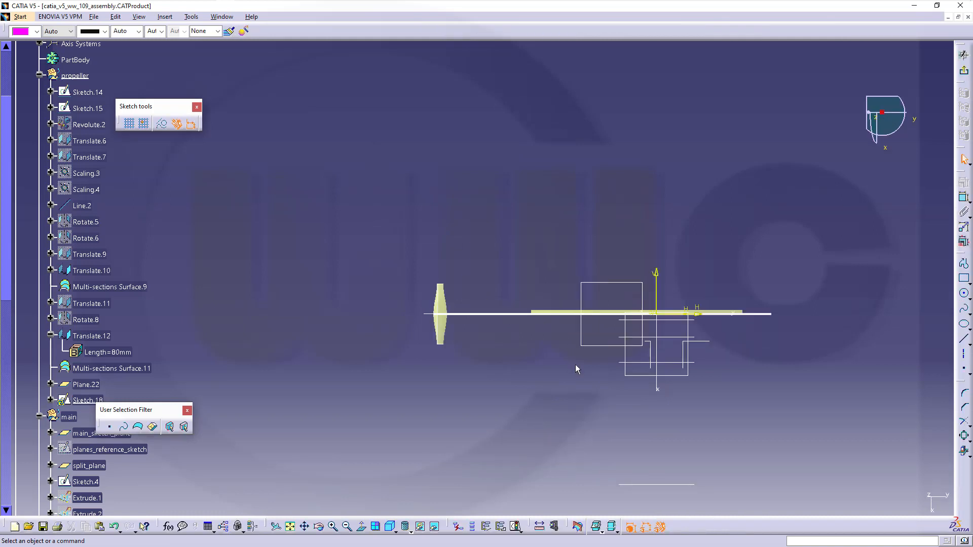
# - Intersect the trailing-edge face of Multi-sections Surface.9 with the sketch plane as a construction curve
pyautogui.moveTo(576, 364); pyautogui.dragTo(549, 306, button='middle')
pyautogui.moveTo(507, 384); pyautogui.dragTo(522, 308, button='middle')
pyautogui.moveTo(546, 305); pyautogui.dragTo(653, 202, button='middle')
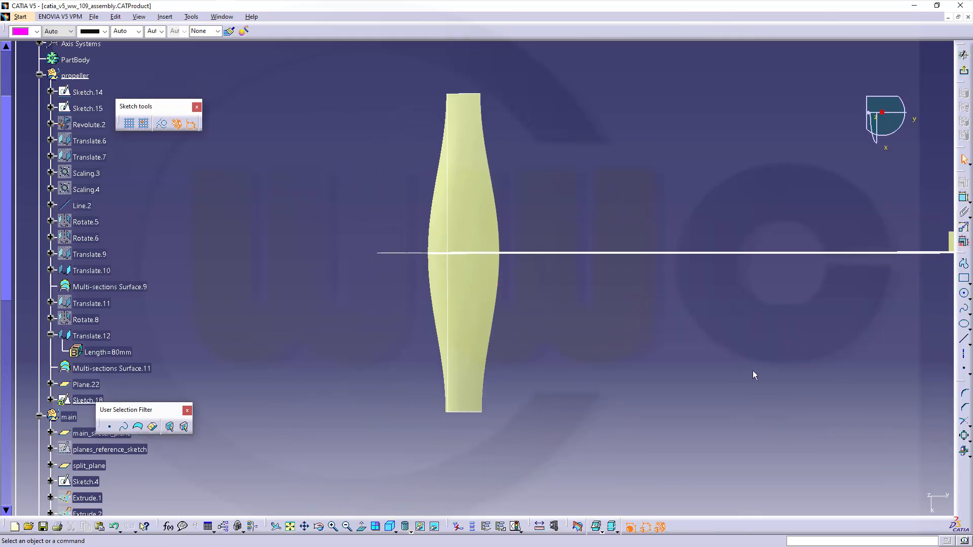
pyautogui.click(964, 455)
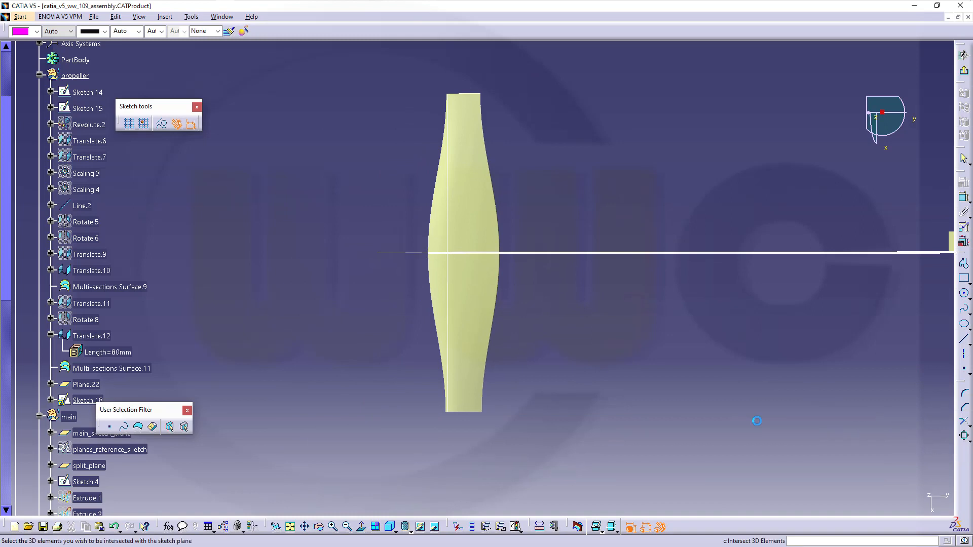
pyautogui.moveTo(506, 449); pyautogui.dragTo(473, 303, button='middle')
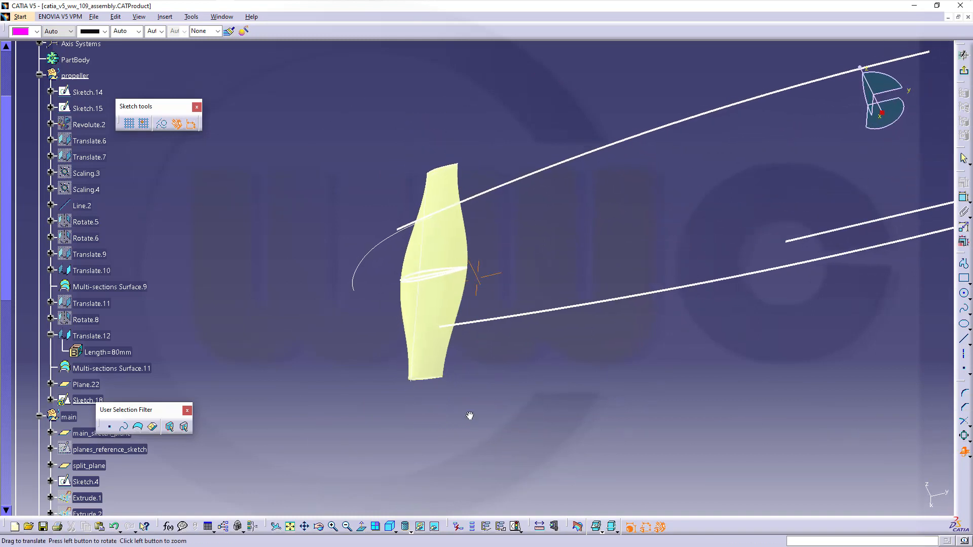
pyautogui.moveTo(469, 415); pyautogui.dragTo(593, 86, button='middle')
pyautogui.moveTo(540, 360); pyautogui.dragTo(315, 359, button='middle')
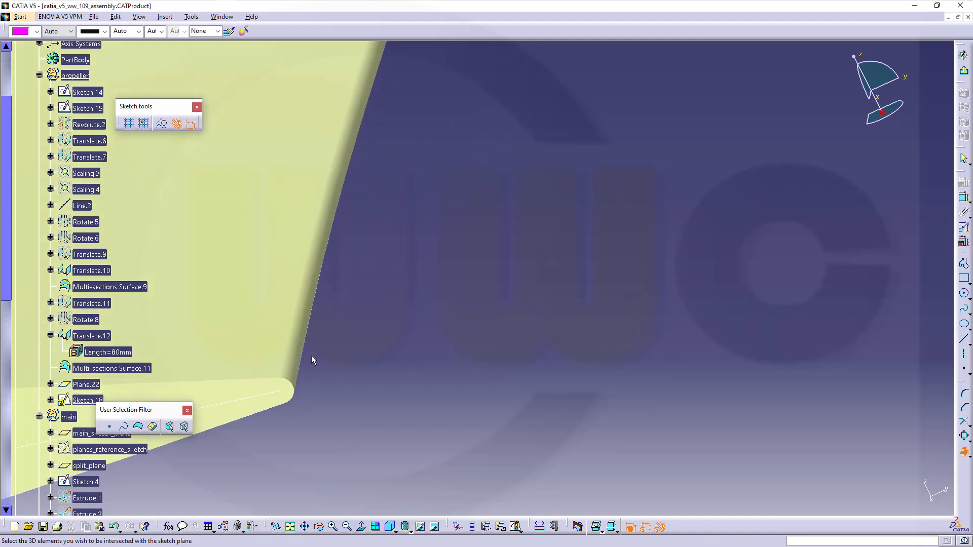
pyautogui.click(294, 374)
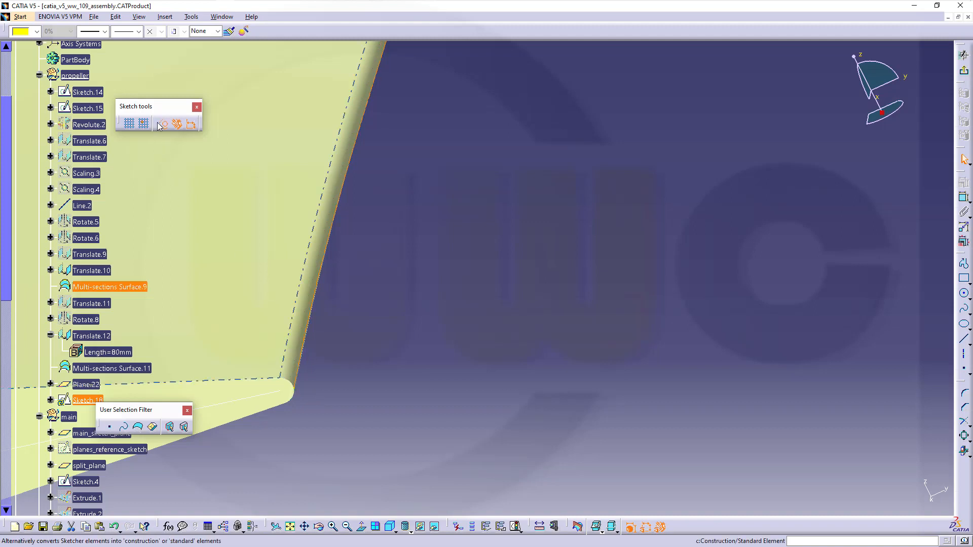
# - Try to intersect the leading-edge face of Multi-sections Surface.9 with the sketch plane
pyautogui.moveTo(341, 261); pyautogui.dragTo(619, 351, button='middle')
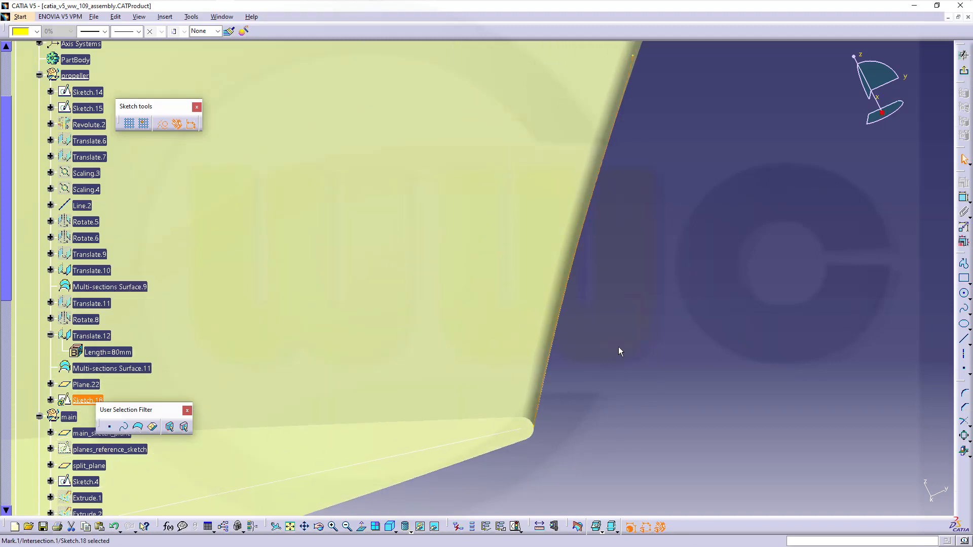
pyautogui.moveTo(421, 382); pyautogui.dragTo(615, 386, button='middle')
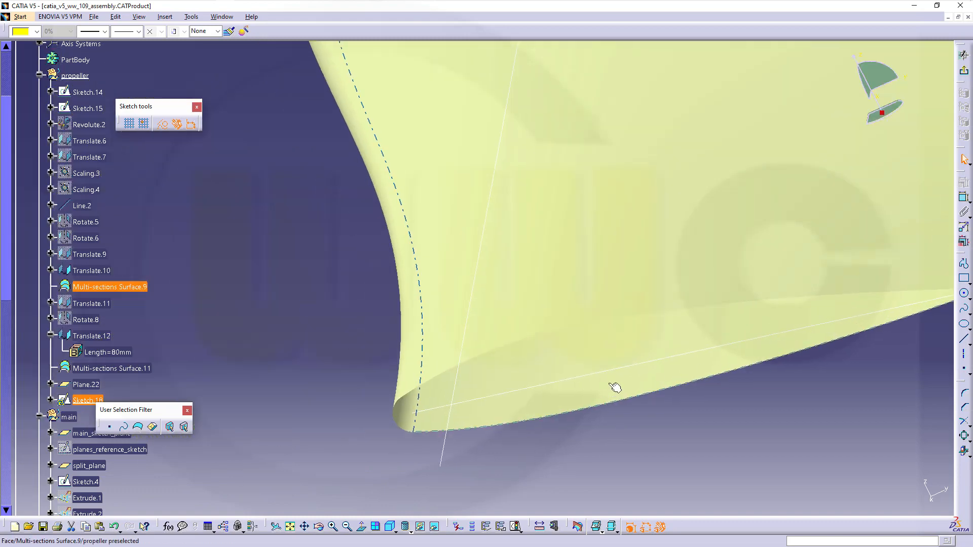
pyautogui.click(965, 452)
pyautogui.click(535, 300)
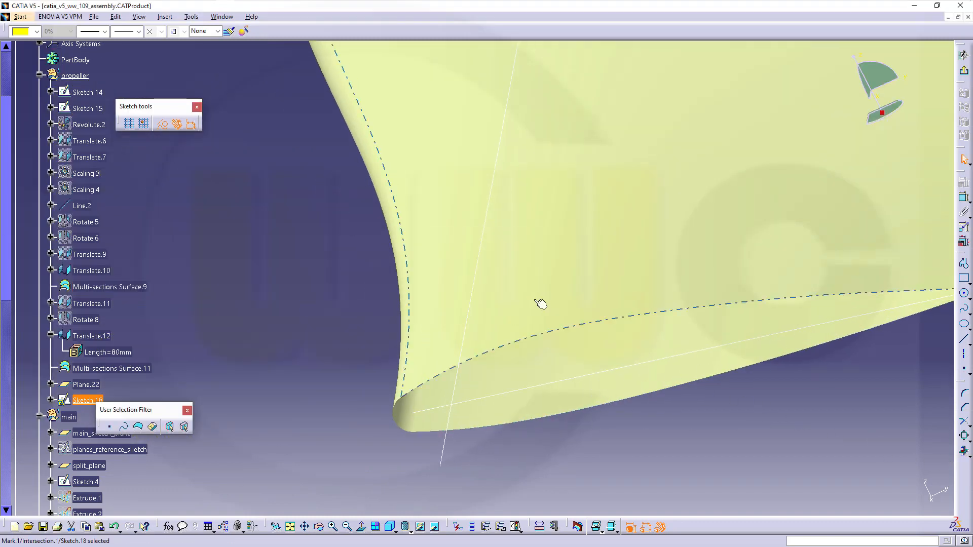
pyautogui.click(404, 427)
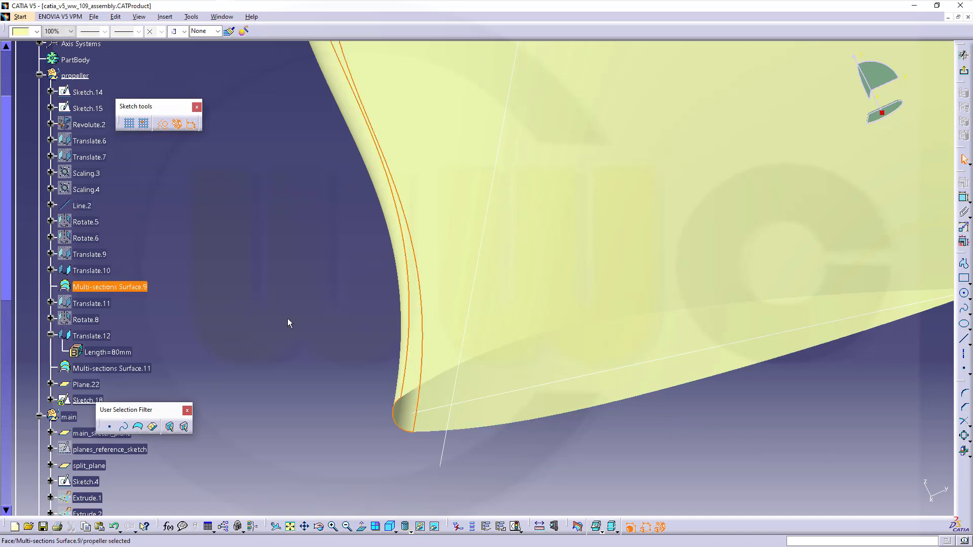
pyautogui.click(845, 434)
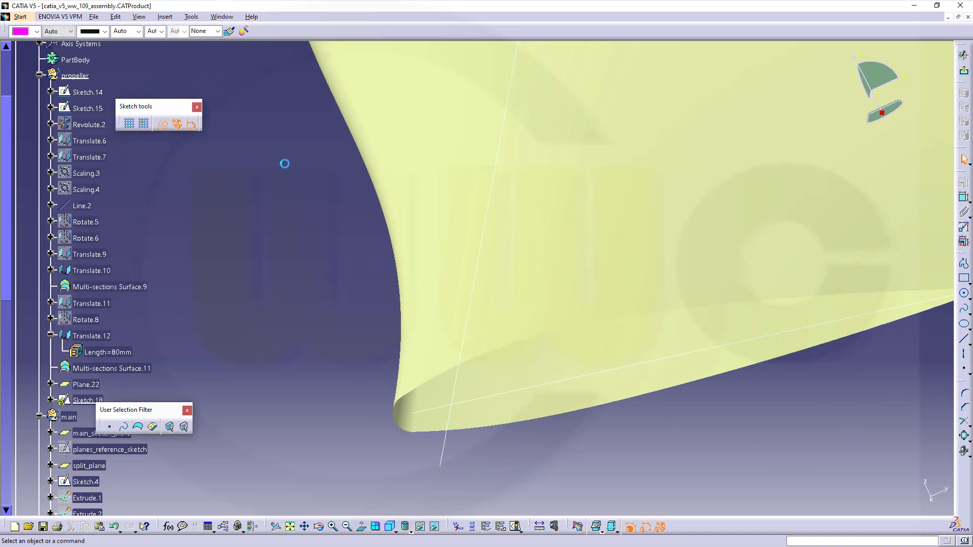
# - Hide Multi-sections Surface.9 to inspect the intersected sketch geometry, and undo the hiding
pyautogui.rightClick(622, 240)
pyautogui.click(652, 270)
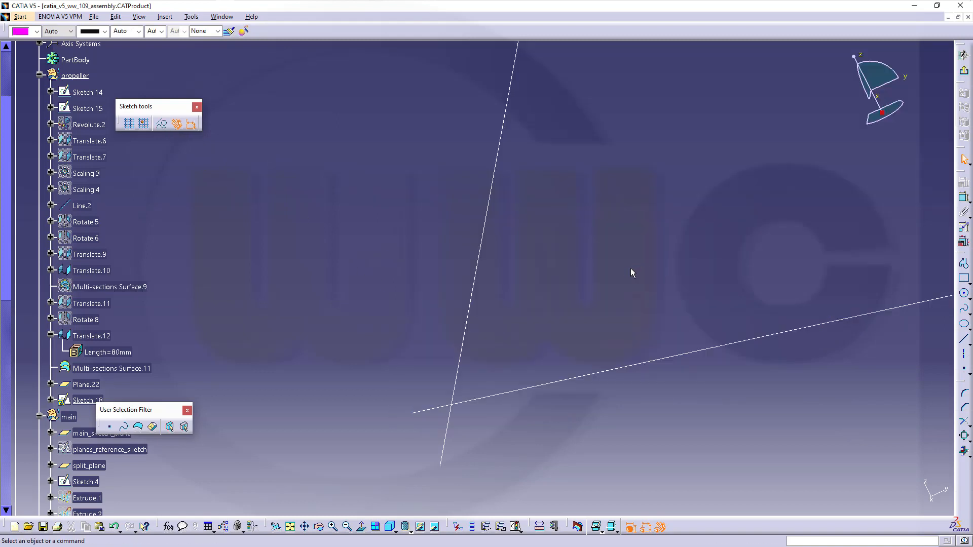
pyautogui.moveTo(582, 255); pyautogui.dragTo(601, 330, button='middle')
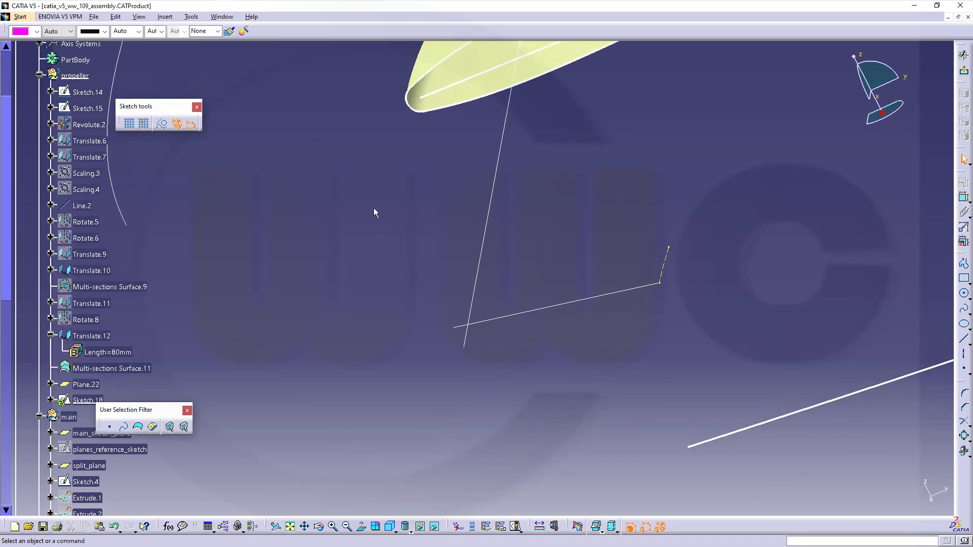
pyautogui.hotkey('ctrl', 'z')
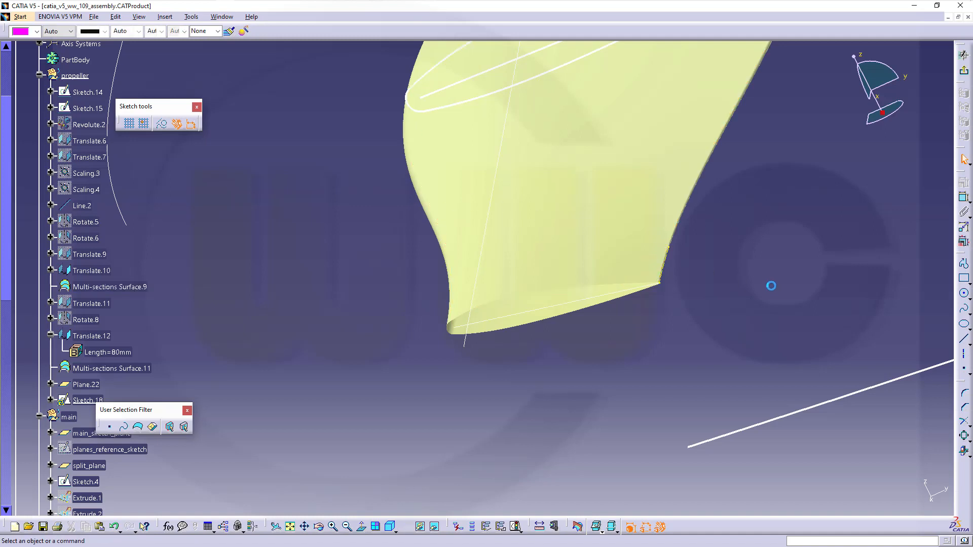
# - Intersect the leading-edge face at the lower end of Multi-sections Surface.9 with the sketch plane as construction geometry
pyautogui.click(964, 454)
pyautogui.moveTo(521, 390); pyautogui.dragTo(511, 299, button='middle')
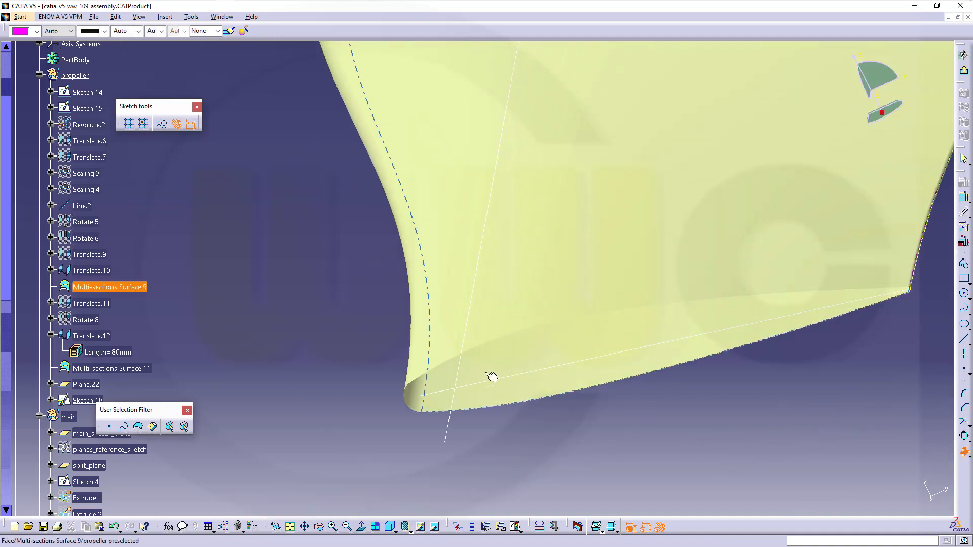
pyautogui.click(420, 401)
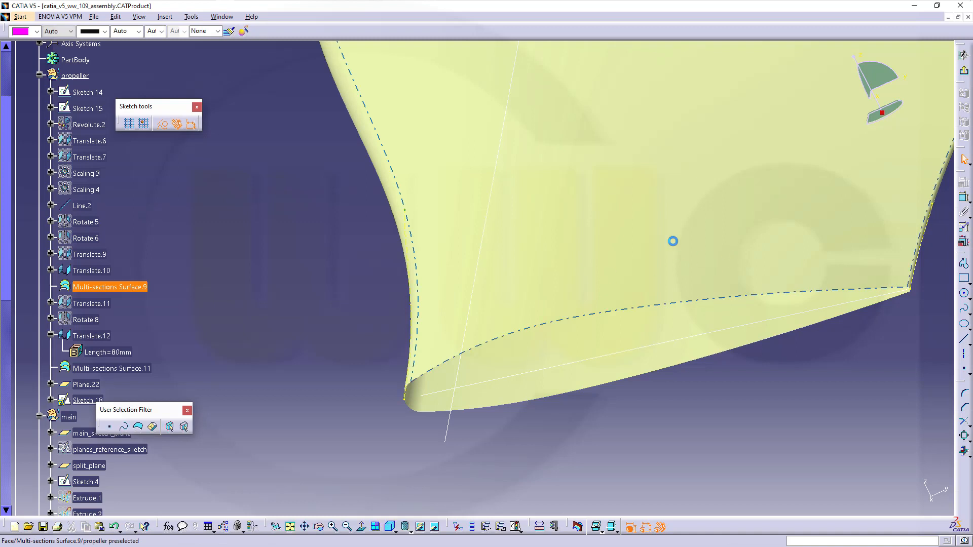
# - Temporarily hide Multi-sections Surface.9 to check both edge intersection curves, and show the surface again
pyautogui.rightClick(628, 217)
pyautogui.click(656, 244)
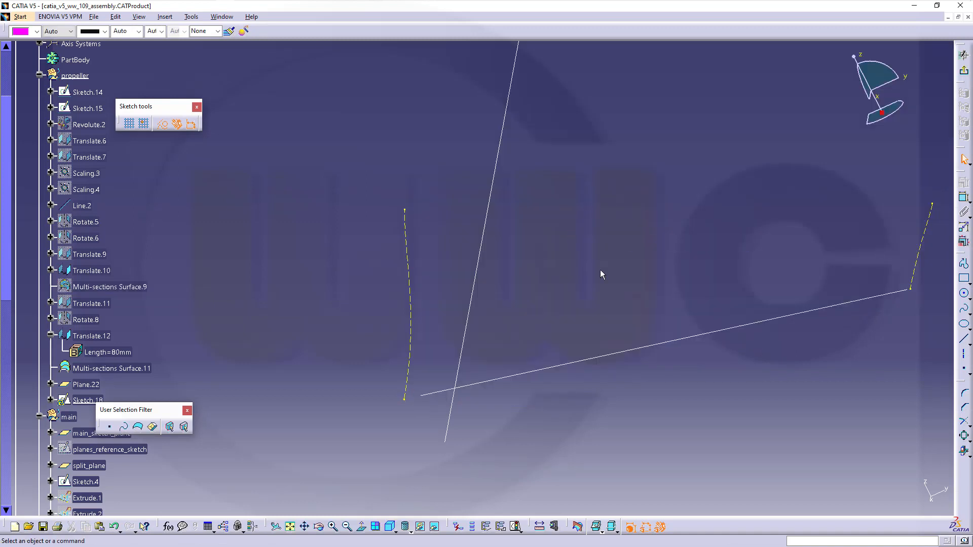
pyautogui.click(361, 526)
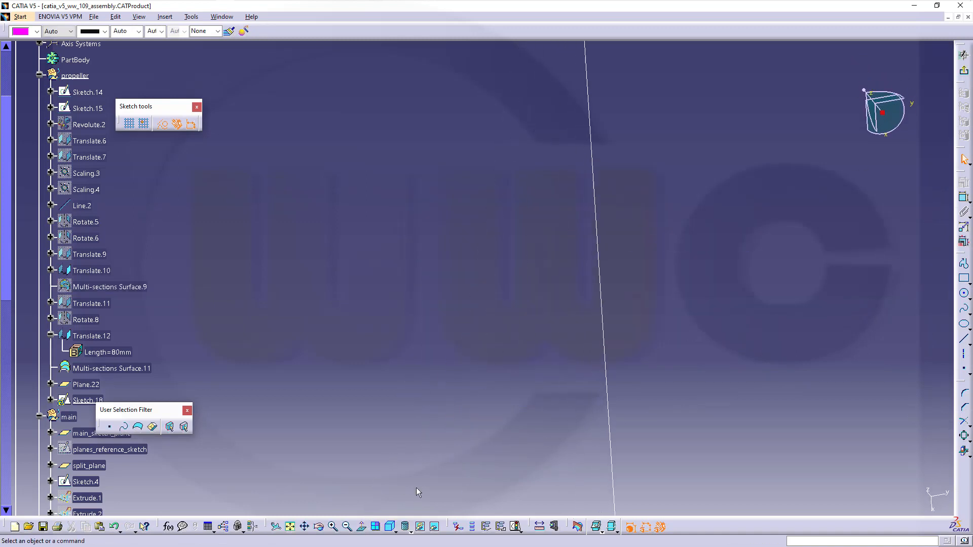
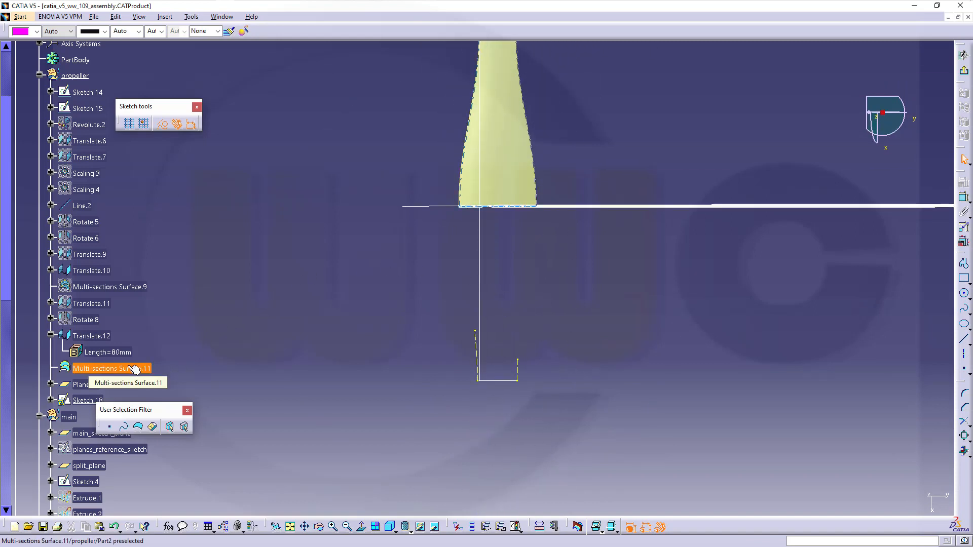
pyautogui.rightClick(106, 286)
pyautogui.click(132, 318)
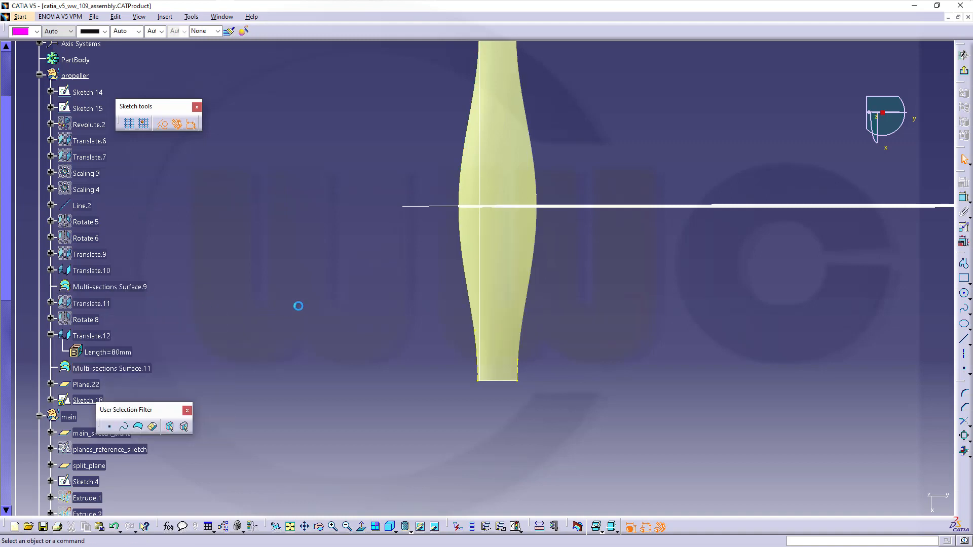
# - Hide Multi-sections Surface.9 to expose the two edge intersection curves at the blade tip
pyautogui.moveTo(492, 423); pyautogui.dragTo(522, 354, button='middle')
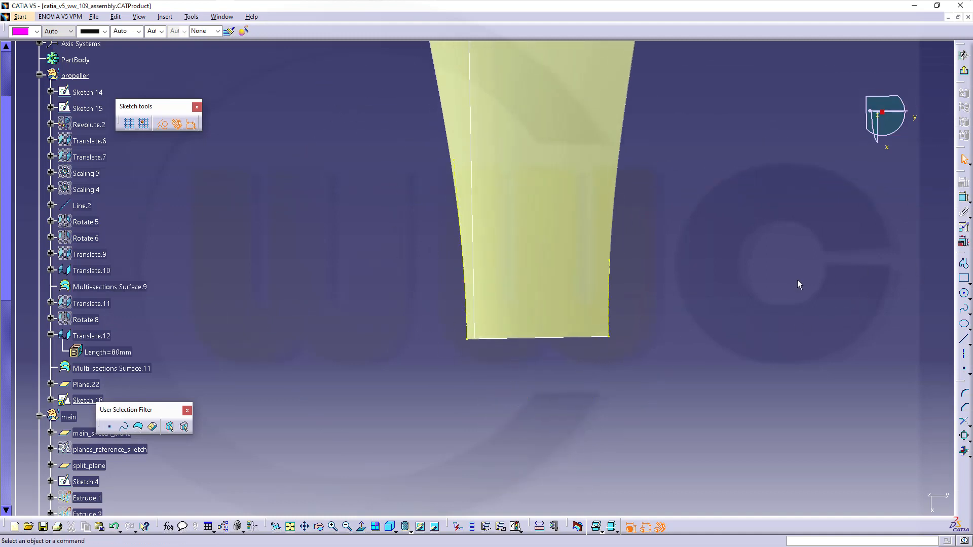
pyautogui.rightClick(529, 224)
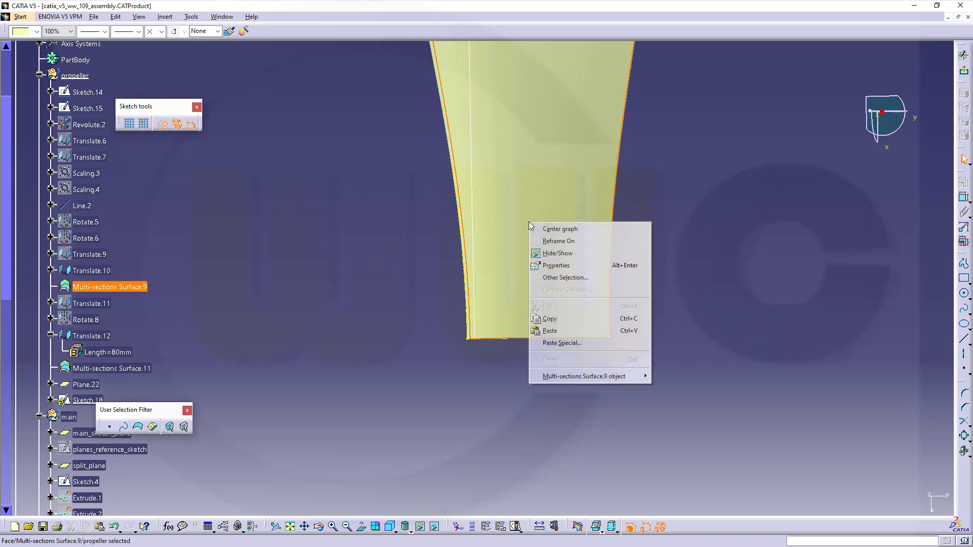
pyautogui.click(536, 253)
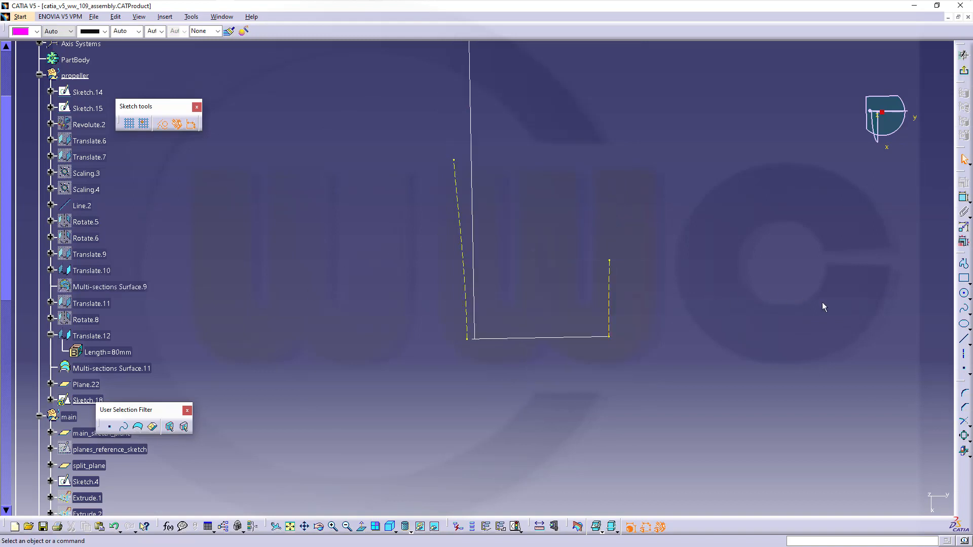
# - Sketch a six-point standard-geometry spline joining the lower endpoints of both edge intersection curves, bulging about 100 mm beyond the blade end
pyautogui.click(963, 311)
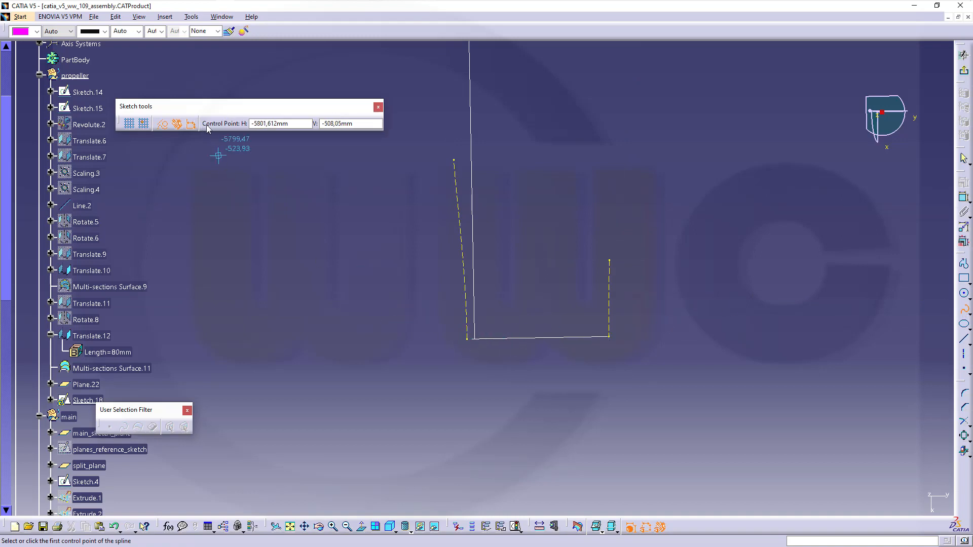
pyautogui.click(162, 123)
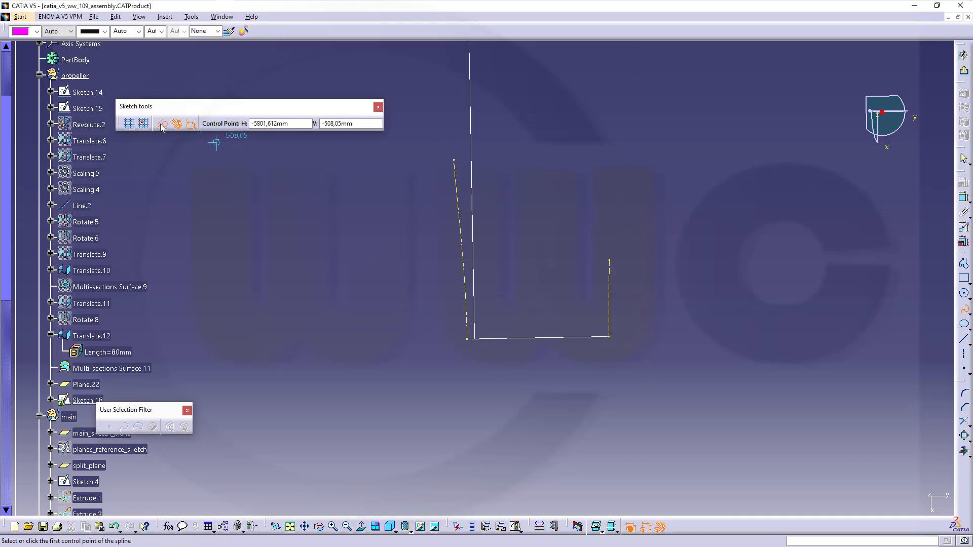
pyautogui.click(467, 339)
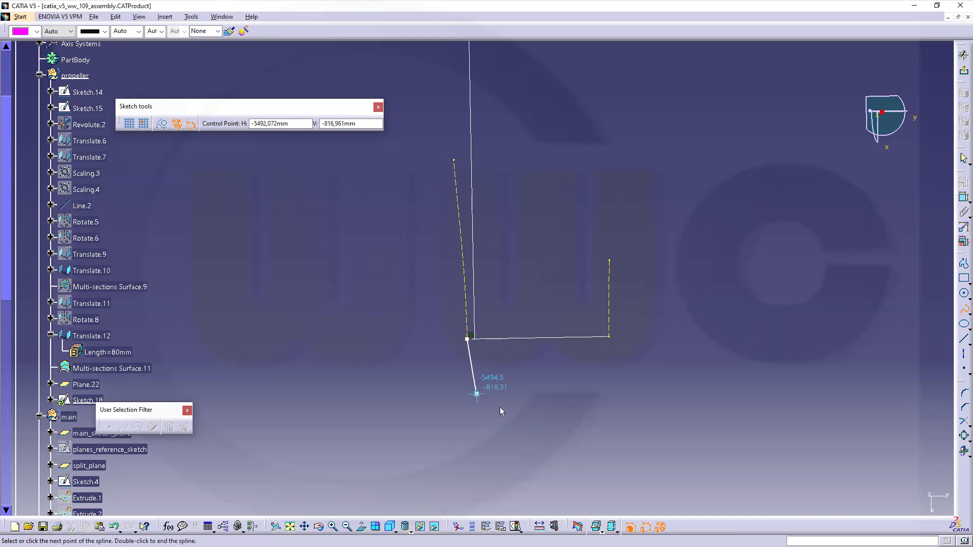
pyautogui.click(476, 394)
pyautogui.click(523, 420)
pyautogui.click(577, 412)
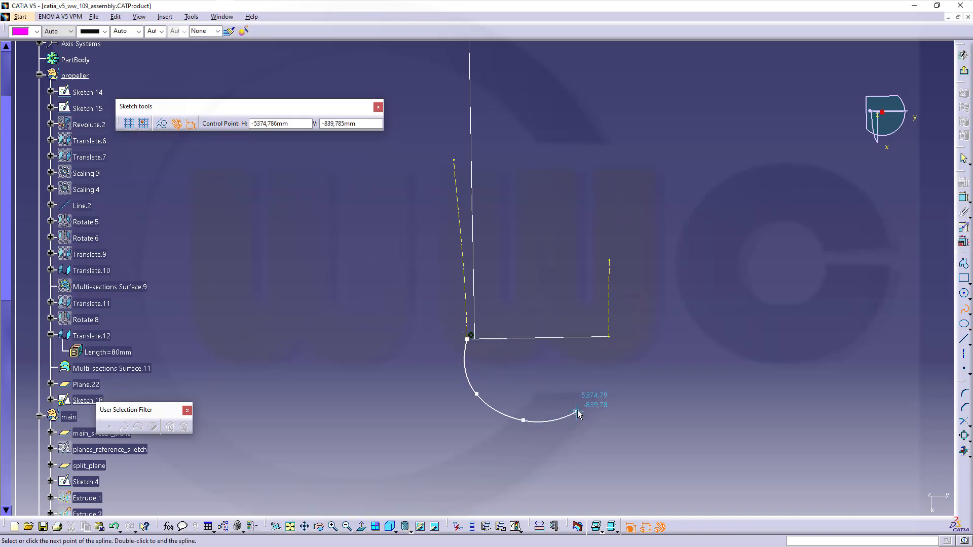
pyautogui.click(608, 376)
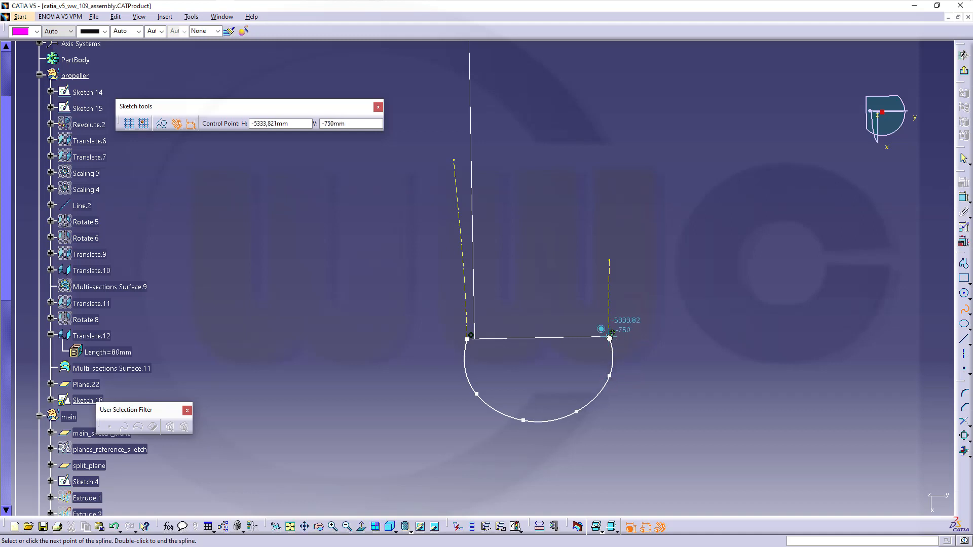
pyautogui.click(609, 337)
pyautogui.press('Escape')
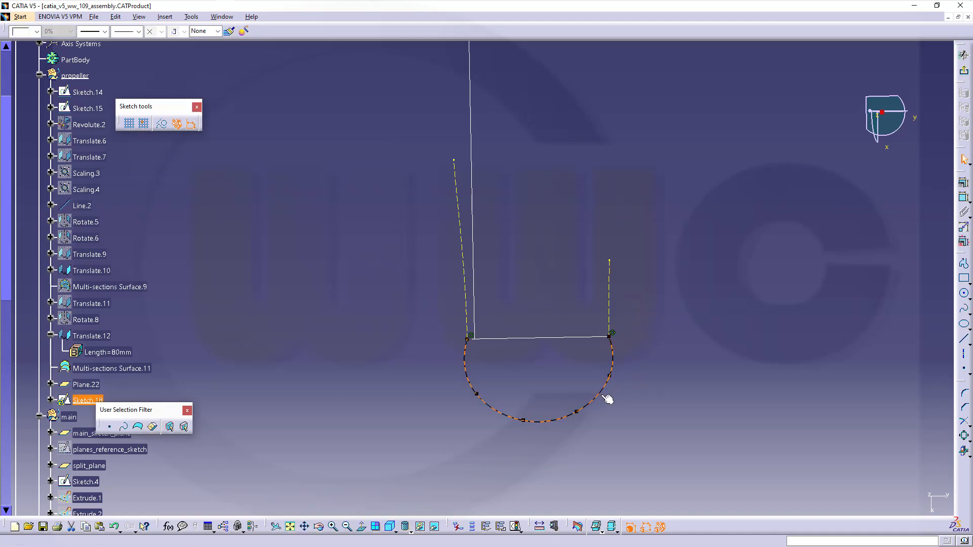
# - Impose tangency at the spline's end control points, CtrlPoint.1 and CtrlPoint.6
pyautogui.doubleClick(607, 399)
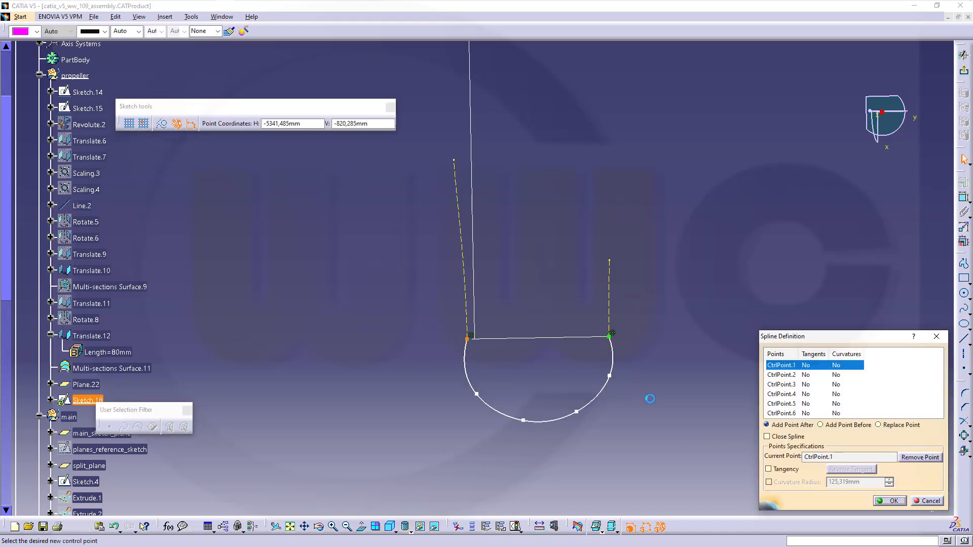
pyautogui.click(769, 469)
pyautogui.click(780, 413)
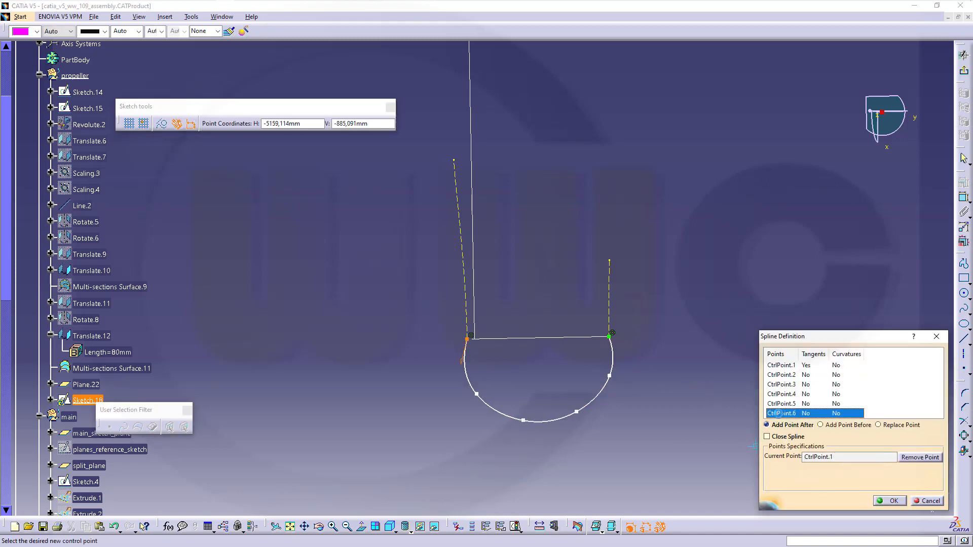
pyautogui.click(769, 470)
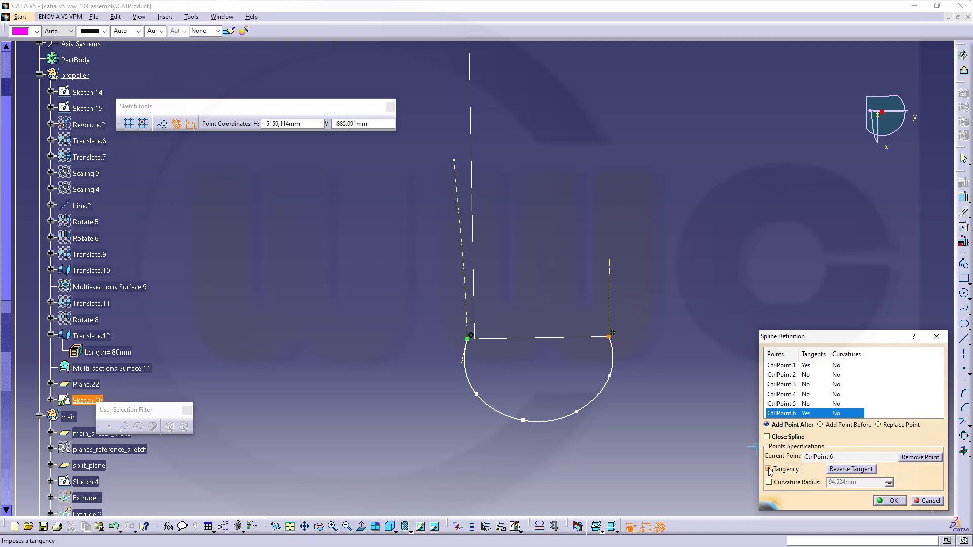
pyautogui.click(899, 503)
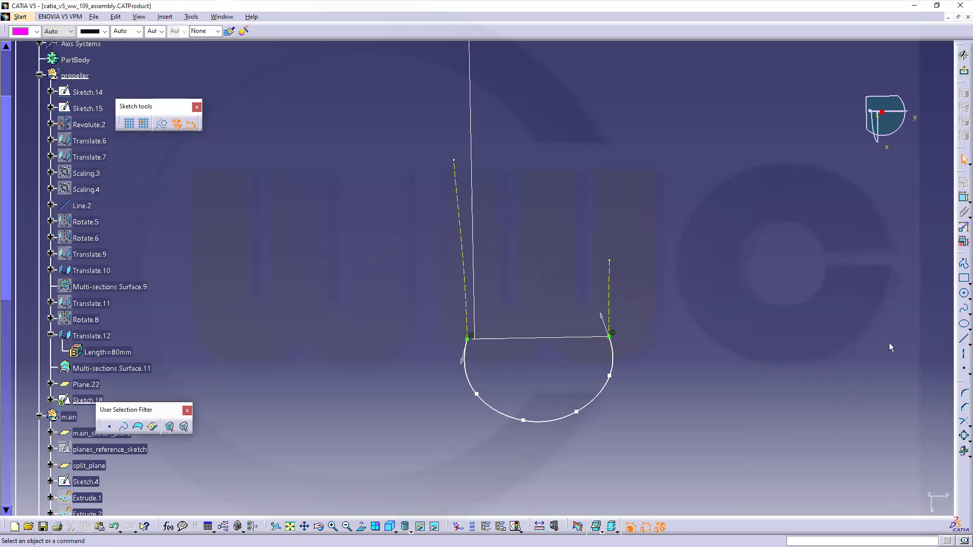
# - Constrain both end tangents of the spline to be tangent to their adjacent edge intersection curves
pyautogui.click(964, 197)
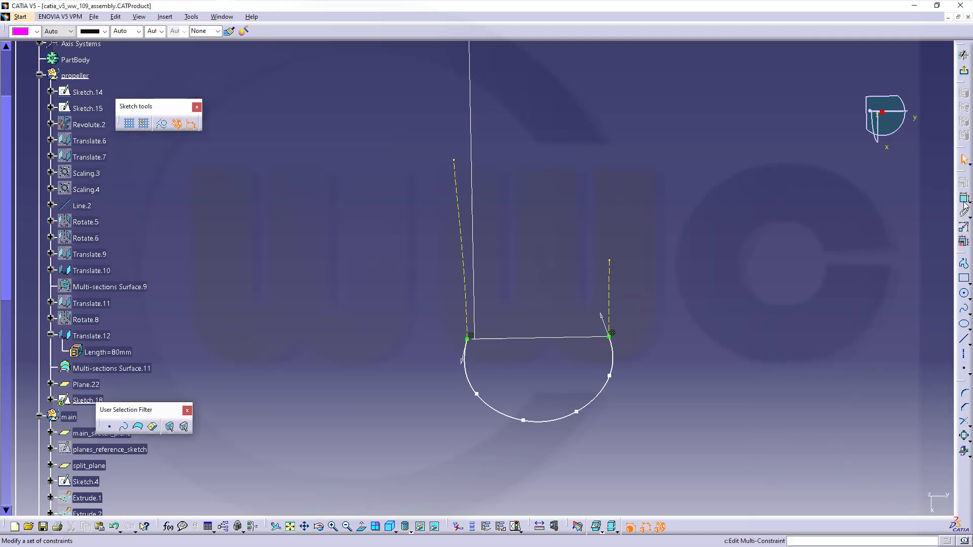
pyautogui.click(608, 316)
pyautogui.rightClick(681, 300)
pyautogui.click(706, 347)
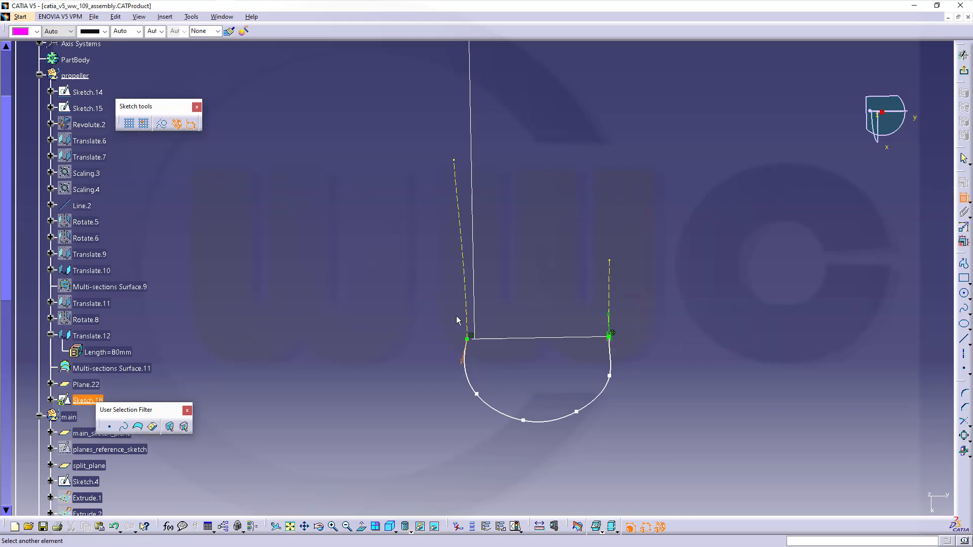
pyautogui.rightClick(466, 300)
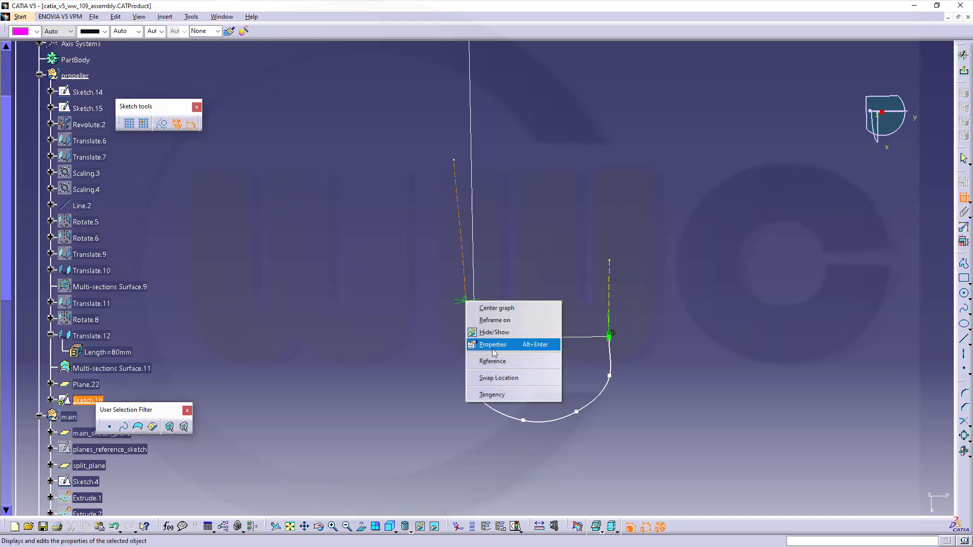
pyautogui.click(491, 394)
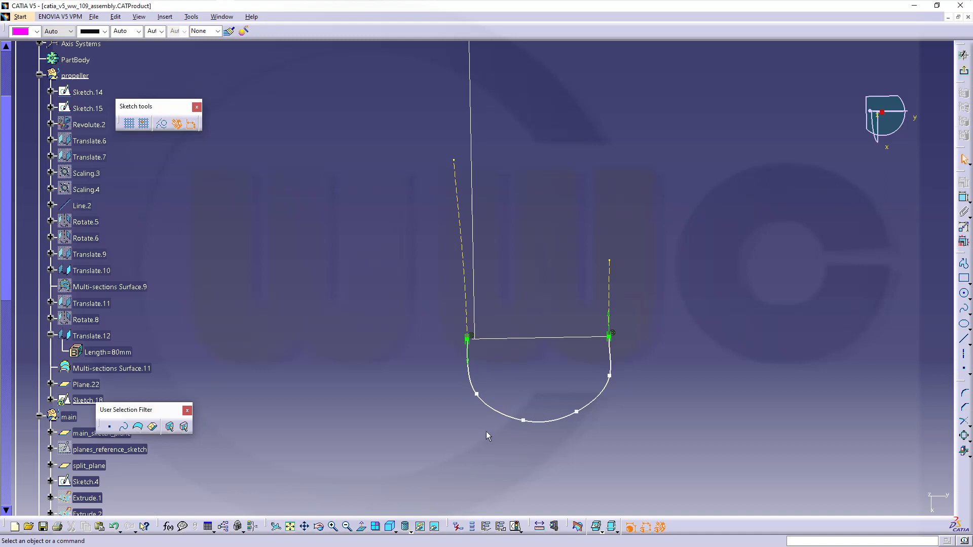
# - Move the spline's second and fifth control points slightly inward to even out the tip curve, and exit the sketch
pyautogui.click(483, 396)
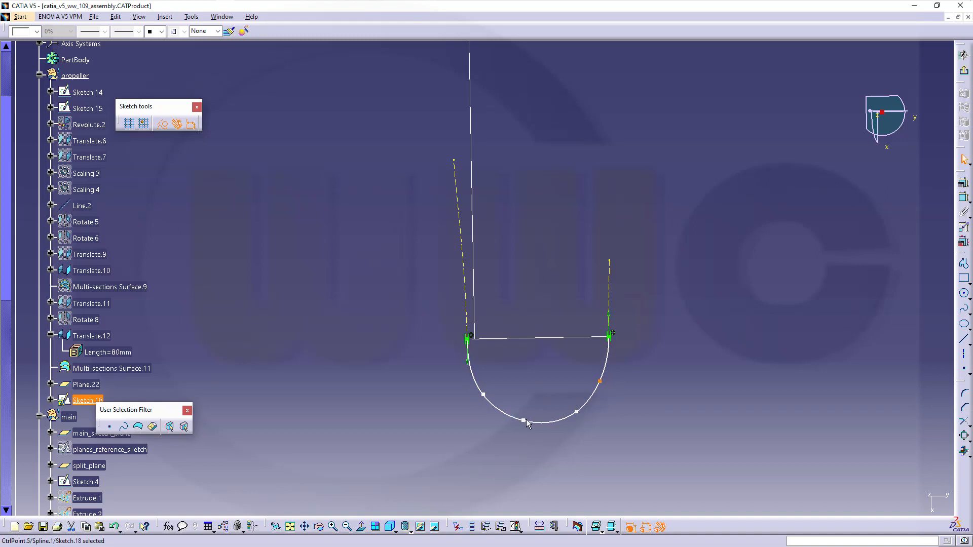
pyautogui.click(615, 405)
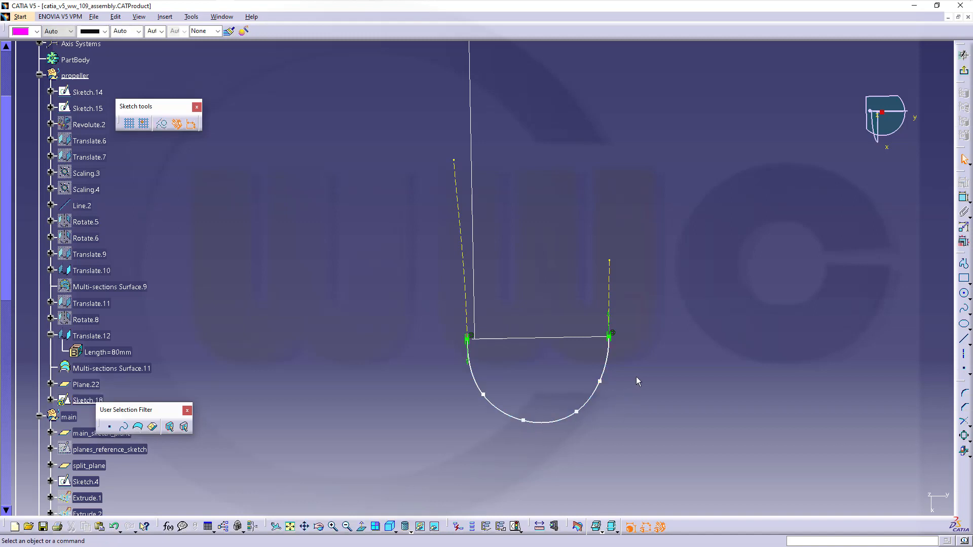
pyautogui.click(964, 70)
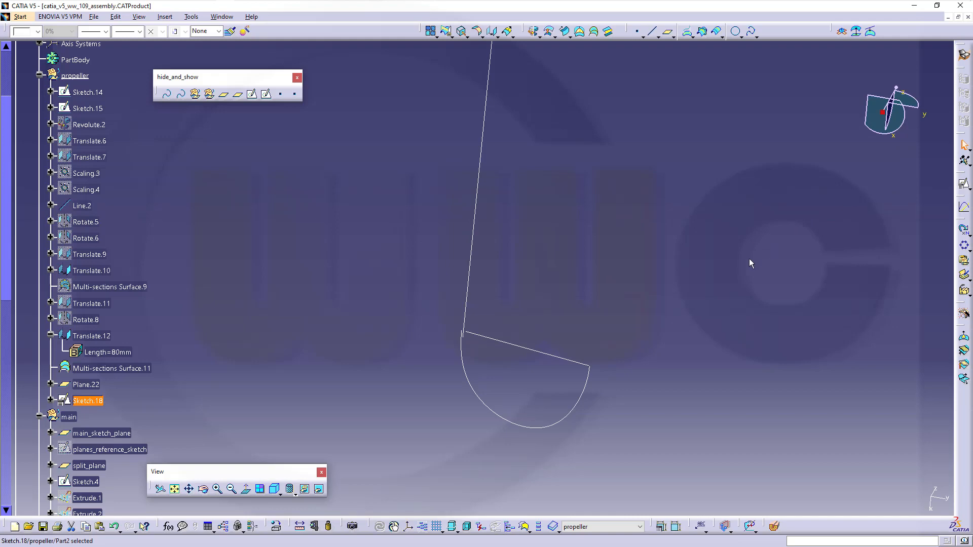
# - Show Multi-sections Surface.9 again alongside the finished tip sketch
pyautogui.moveTo(542, 332)
pyautogui.mouseDown(button='middle')
pyautogui.moveTo(521, 351)
pyautogui.moveTo(557, 324)
pyautogui.moveTo(567, 218)
pyautogui.mouseUp(button='middle')
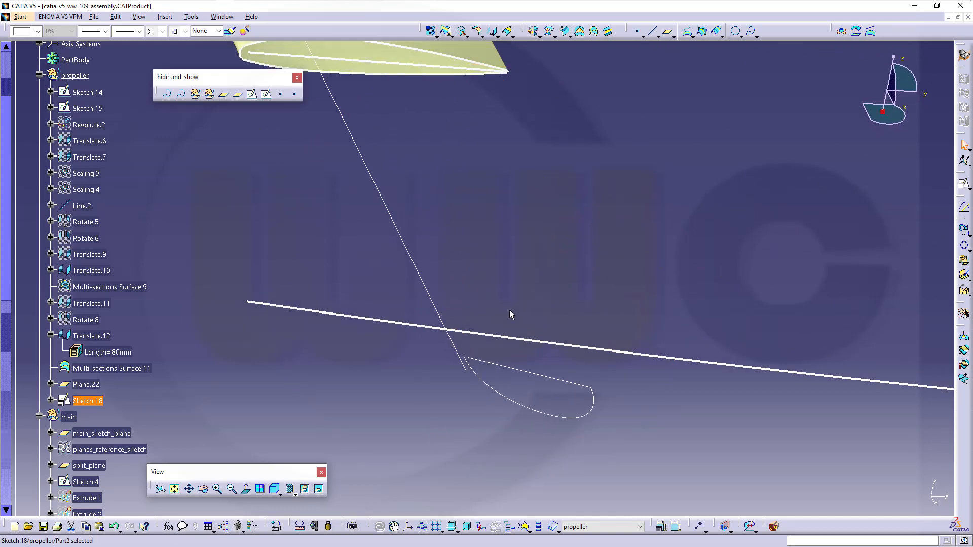
pyautogui.moveTo(458, 342)
pyautogui.mouseDown(button='middle')
pyautogui.moveTo(419, 321)
pyautogui.moveTo(462, 280)
pyautogui.moveTo(516, 309)
pyautogui.mouseUp(button='middle')
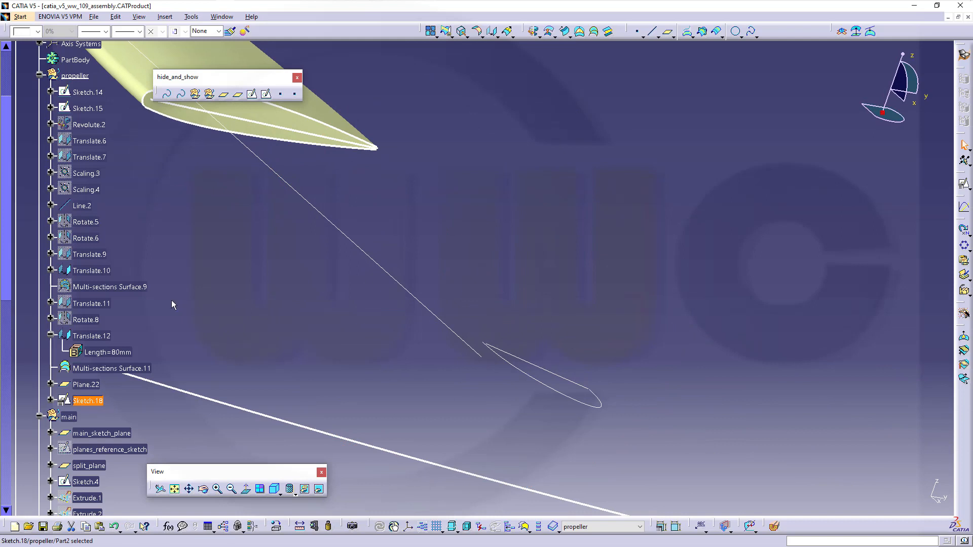
pyautogui.click(144, 288)
pyautogui.rightClick(127, 289)
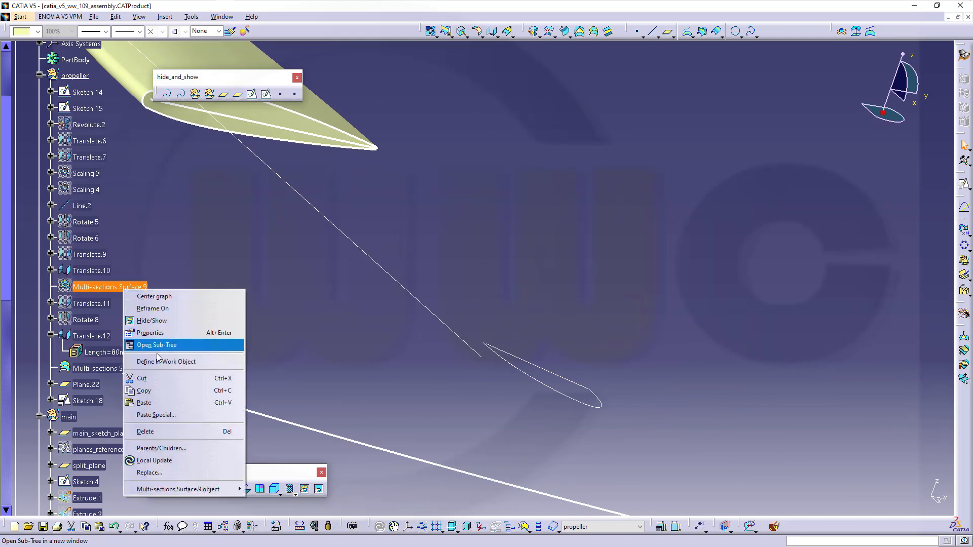
pyautogui.click(155, 321)
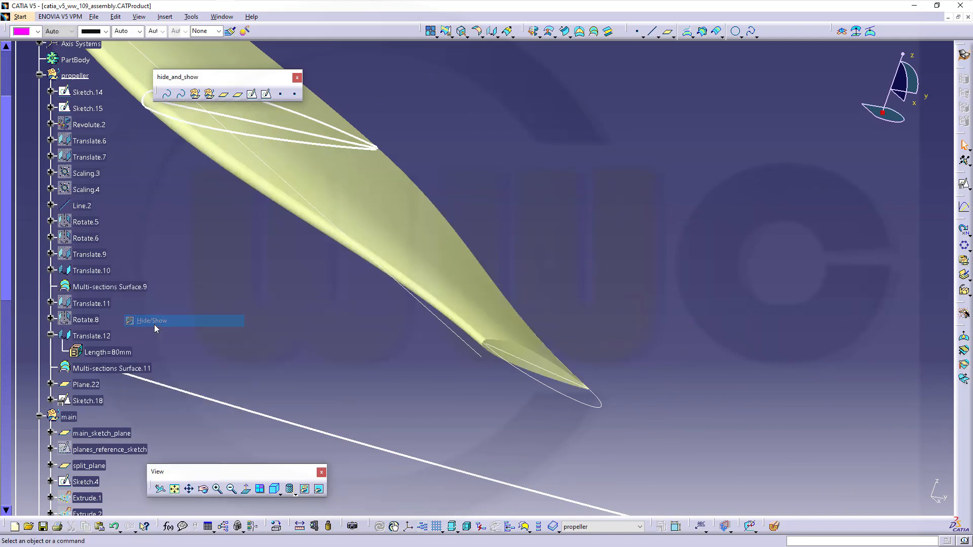
# - Extract the rounded leading-edge boundary at the tip end of Multi-sections Surface.9 with no propagation
pyautogui.moveTo(347, 269); pyautogui.dragTo(685, 343, button='middle')
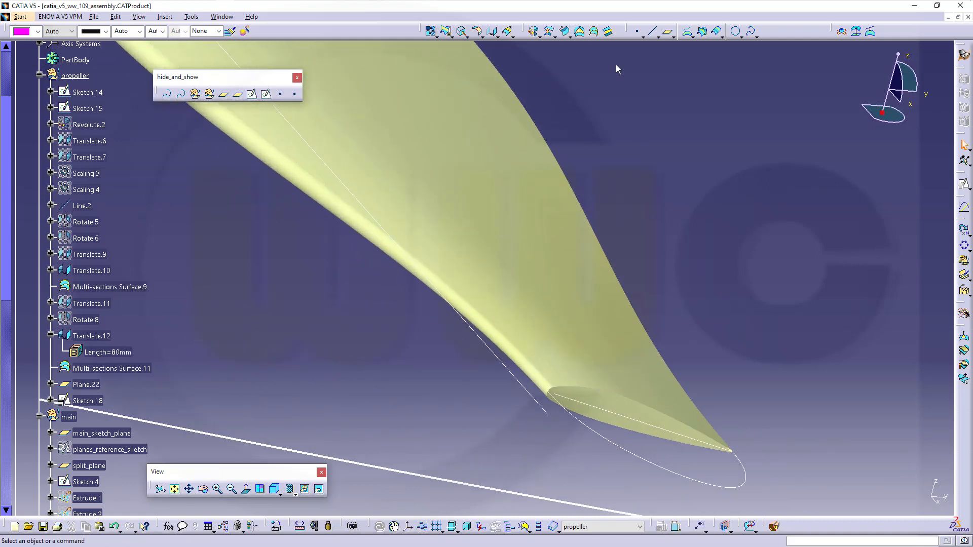
pyautogui.click(460, 33)
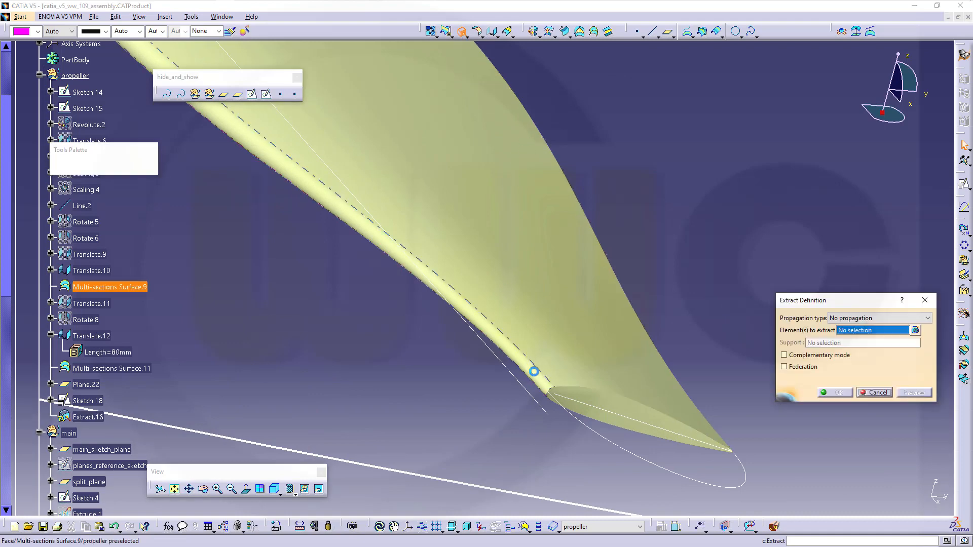
pyautogui.moveTo(588, 431); pyautogui.dragTo(569, 263, button='middle')
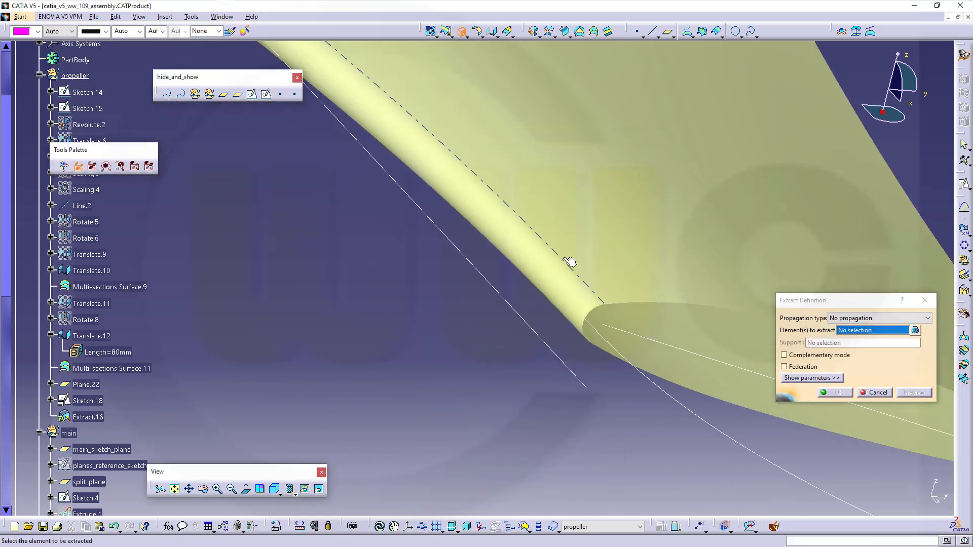
pyautogui.click(597, 315)
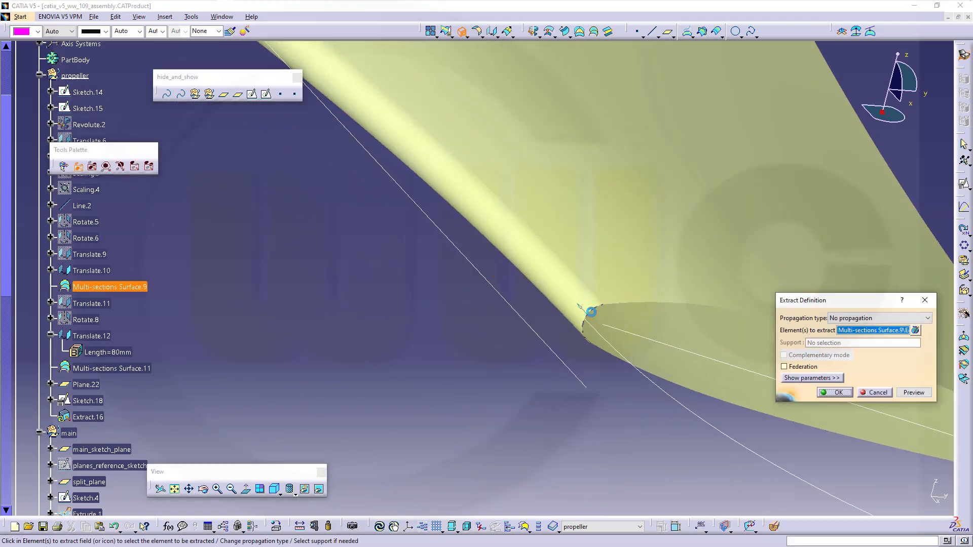
pyautogui.click(840, 396)
# - Extract the small rounded trailing-edge boundary at the tip end of Multi-sections Surface.9 with no propagation
pyautogui.click(462, 33)
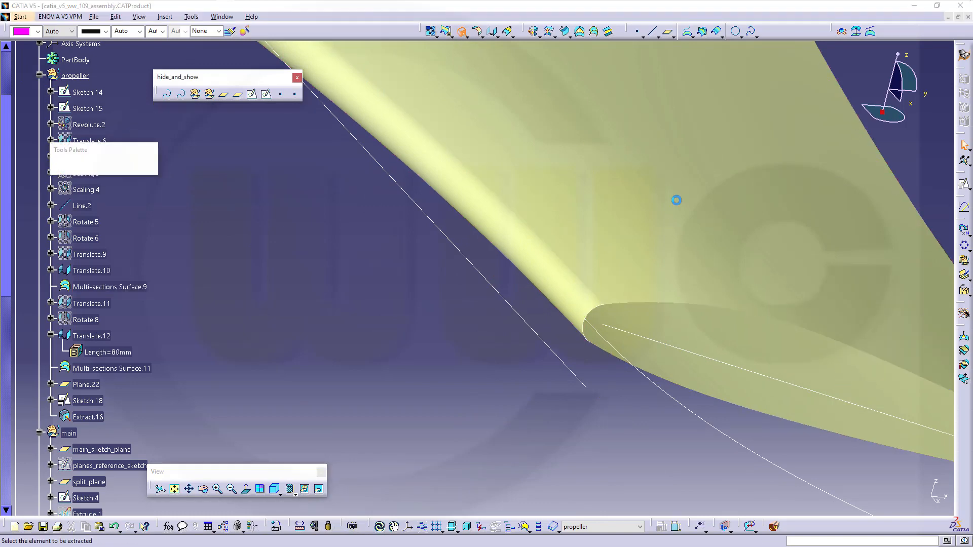
pyautogui.moveTo(732, 247); pyautogui.dragTo(719, 415, button='middle')
pyautogui.moveTo(549, 328); pyautogui.dragTo(265, 189, button='middle')
pyautogui.moveTo(529, 380); pyautogui.dragTo(547, 408, button='middle')
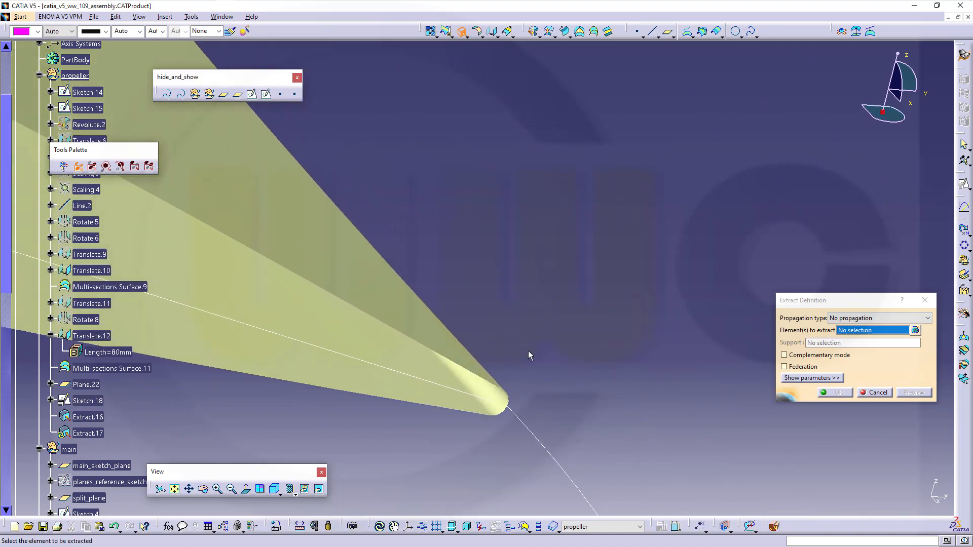
pyautogui.click(509, 413)
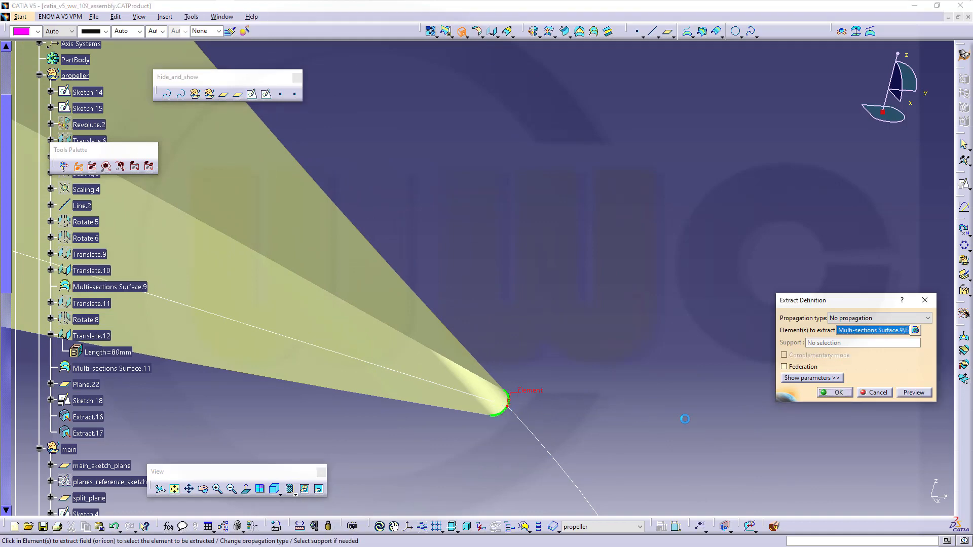
pyautogui.click(840, 392)
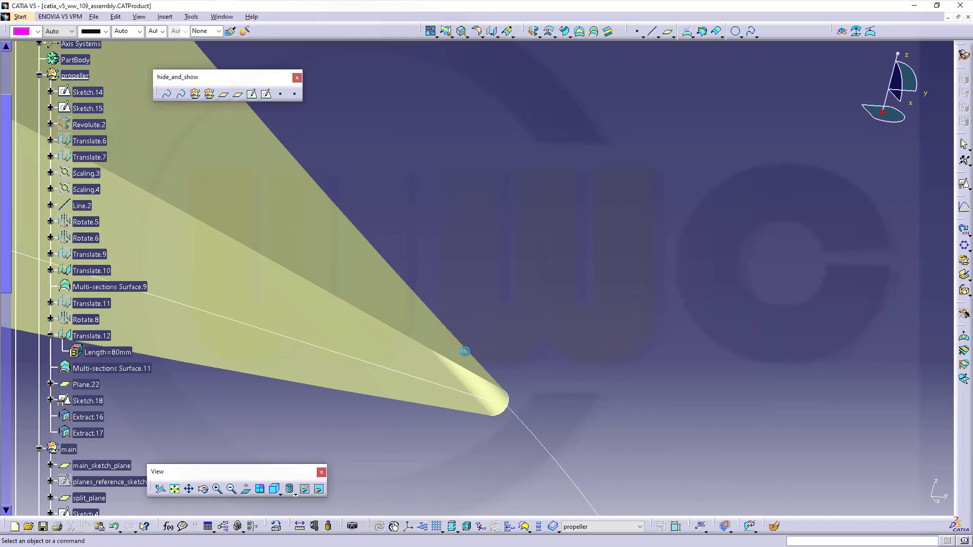
# - Start a multi-sections surface from Extract.17 to Extract.16, supporting both sections on Multi-sections Surface.9 with tangent continuity
pyautogui.moveTo(461, 350); pyautogui.dragTo(646, 410, button='middle')
pyautogui.moveTo(371, 282); pyautogui.dragTo(537, 288, button='middle')
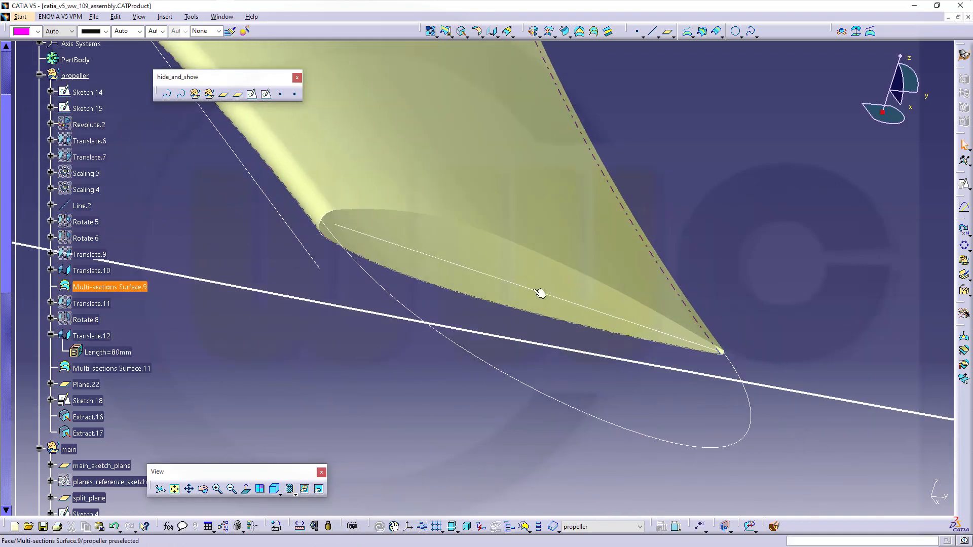
pyautogui.click(594, 32)
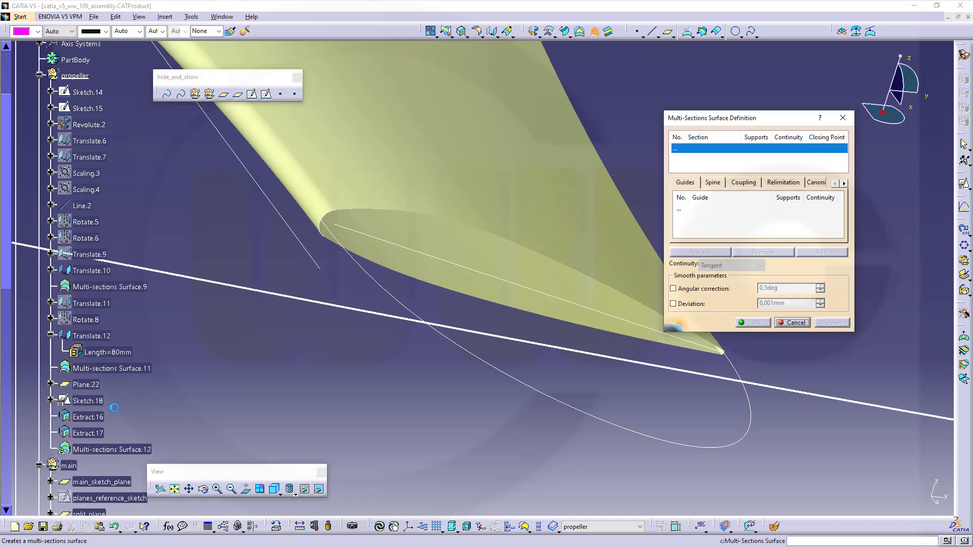
pyautogui.click(89, 435)
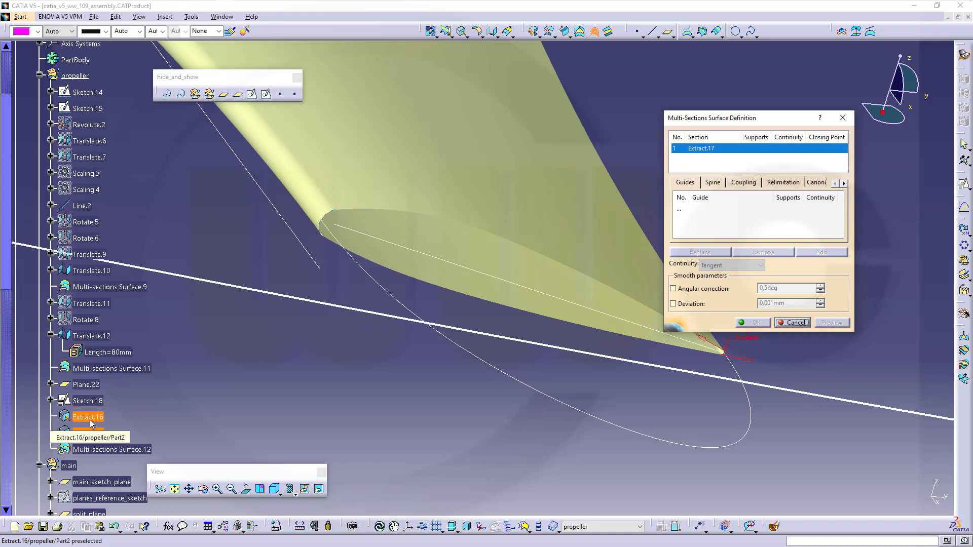
pyautogui.click(90, 419)
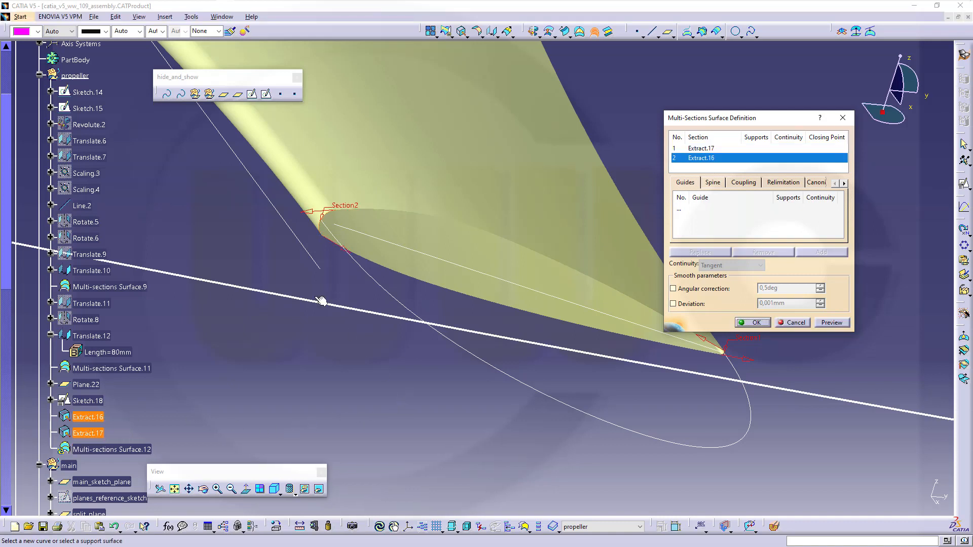
pyautogui.click(708, 344)
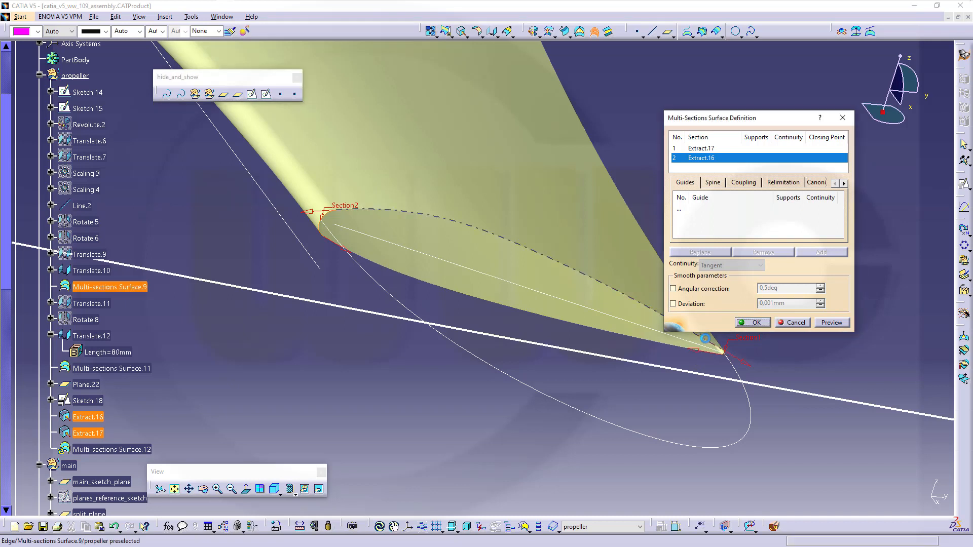
pyautogui.click(702, 149)
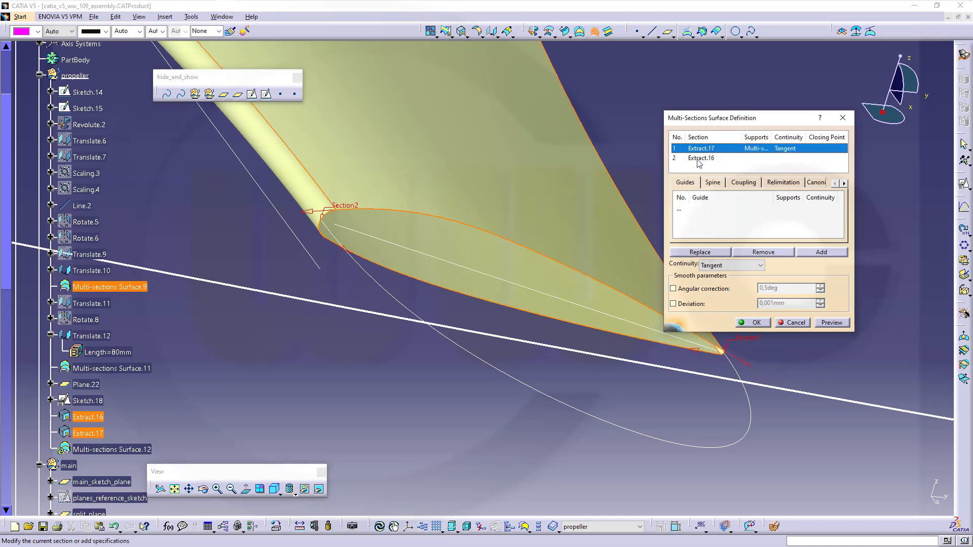
pyautogui.click(697, 160)
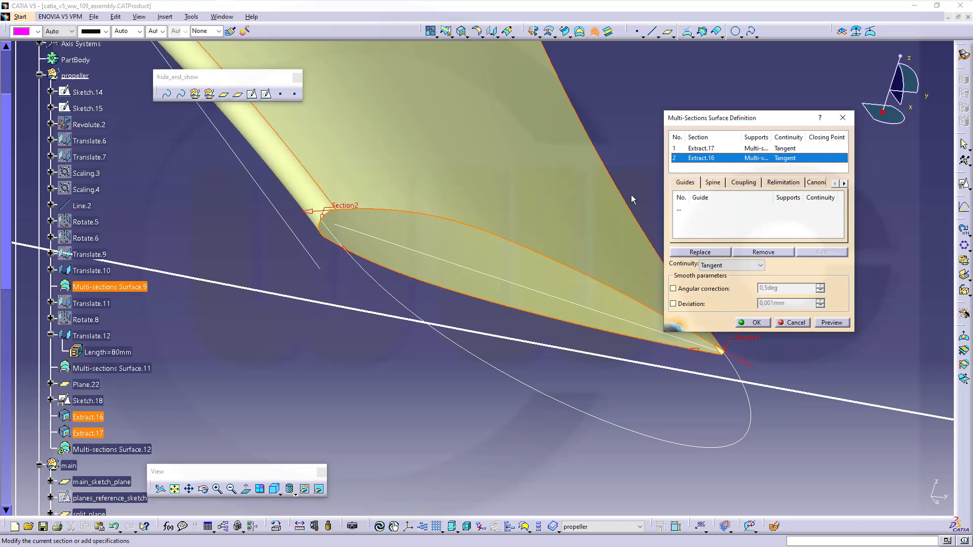
# - Use the tip spline Sketch.18 as the guide, set section coupling to Tangency then curvature, and create the rounded tip-edge surface
pyautogui.click(680, 209)
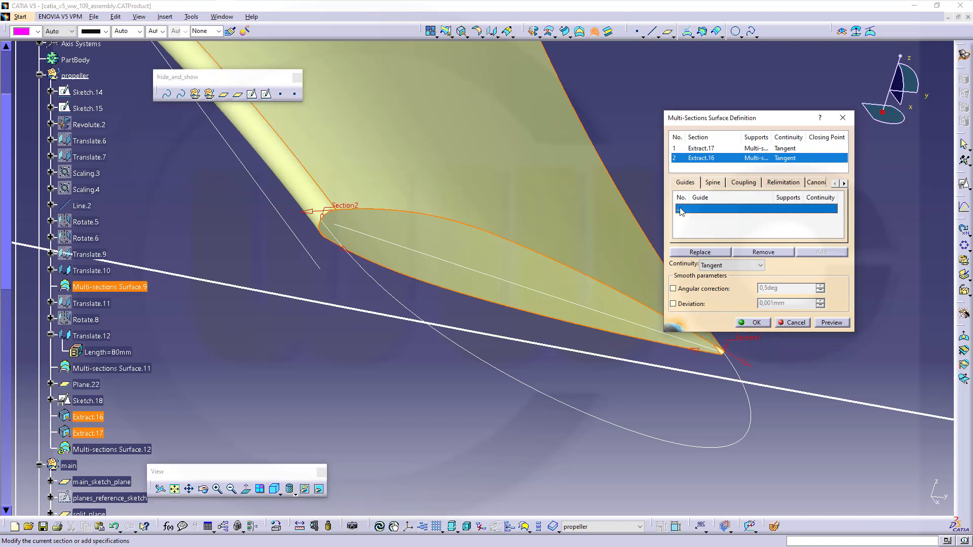
pyautogui.click(460, 341)
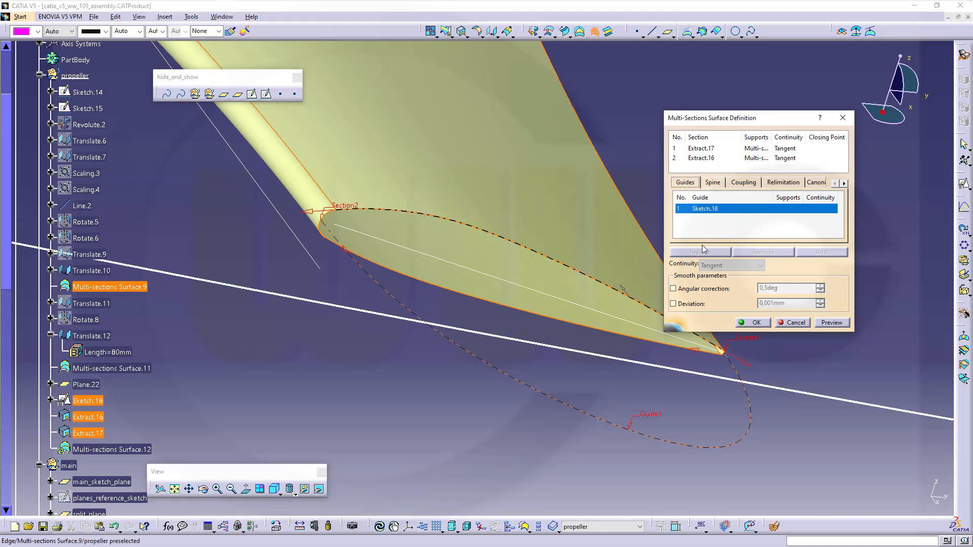
pyautogui.click(745, 183)
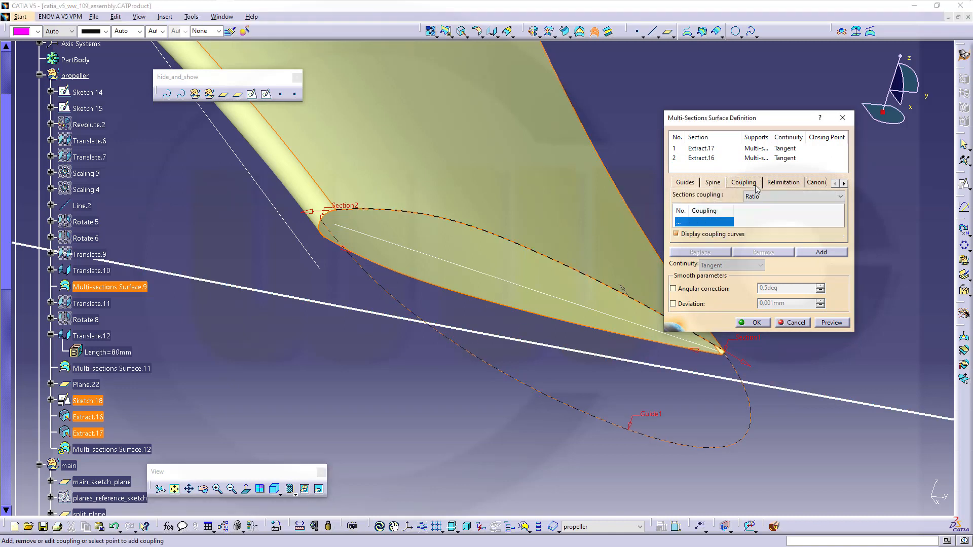
pyautogui.click(843, 198)
pyautogui.click(790, 221)
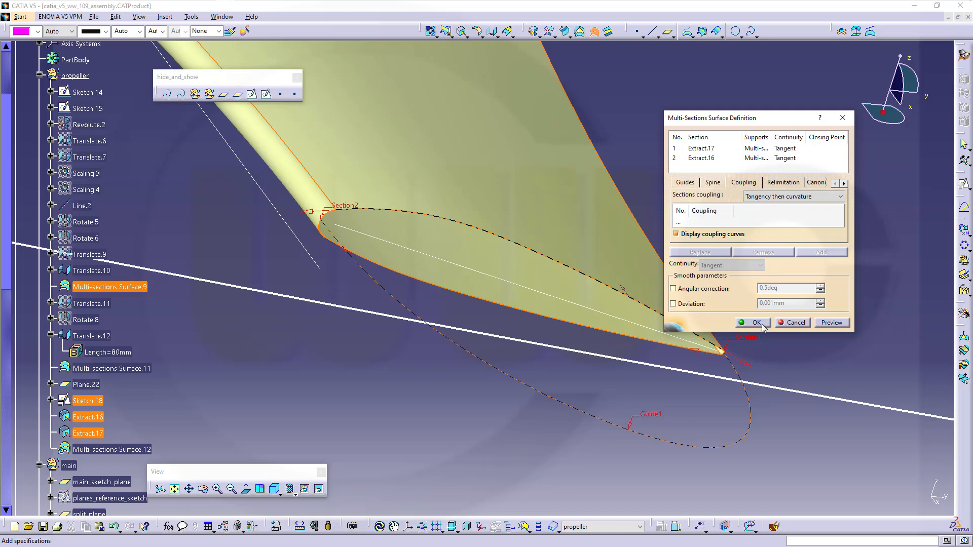
pyautogui.click(754, 322)
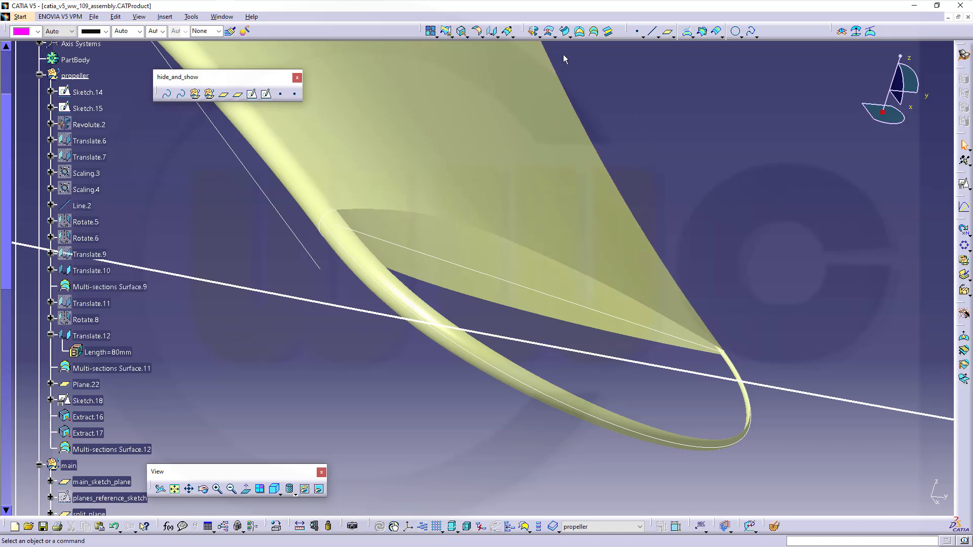
# - Fill the visible open side of the blade tip between the blade end edge and the tip-edge surface, tangent to both supports
pyautogui.click(581, 33)
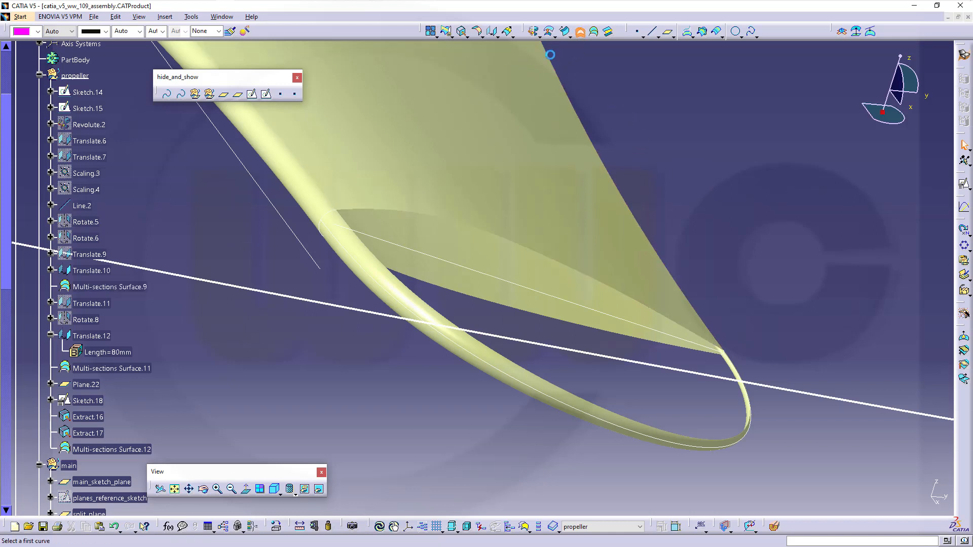
pyautogui.click(422, 214)
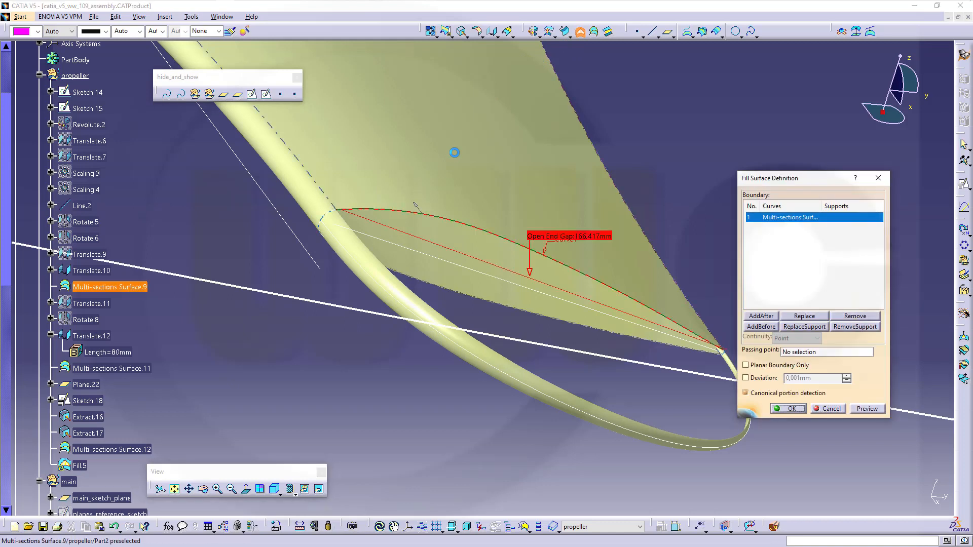
pyautogui.click(461, 167)
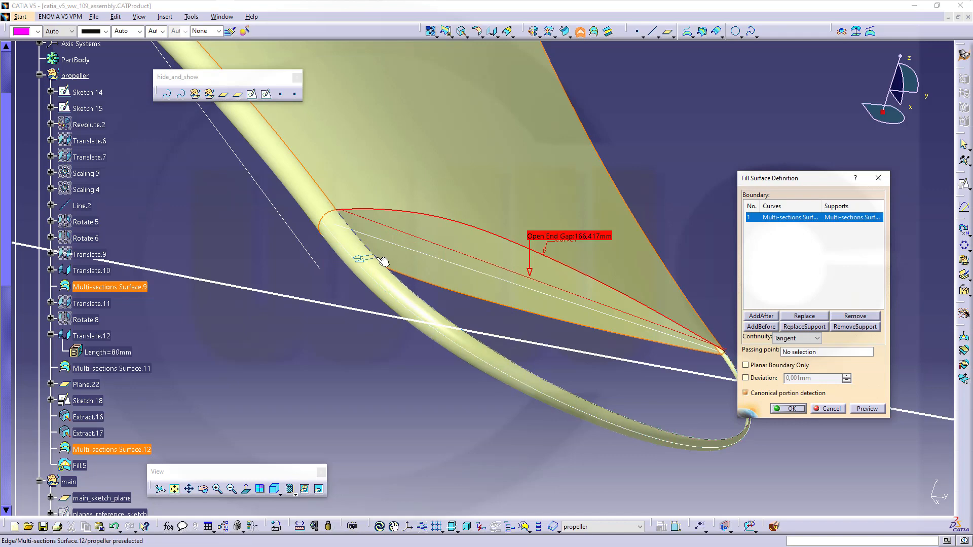
pyautogui.click(399, 283)
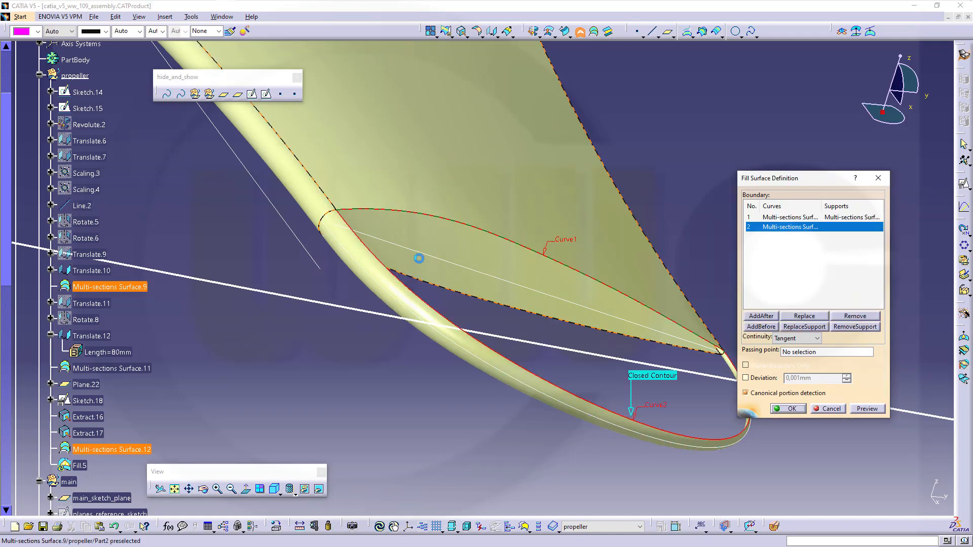
pyautogui.click(354, 244)
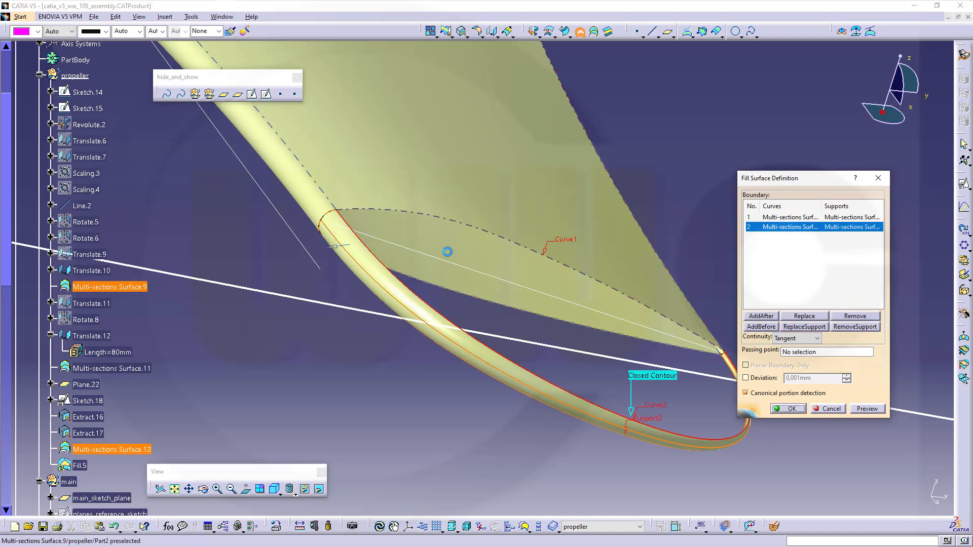
pyautogui.click(792, 408)
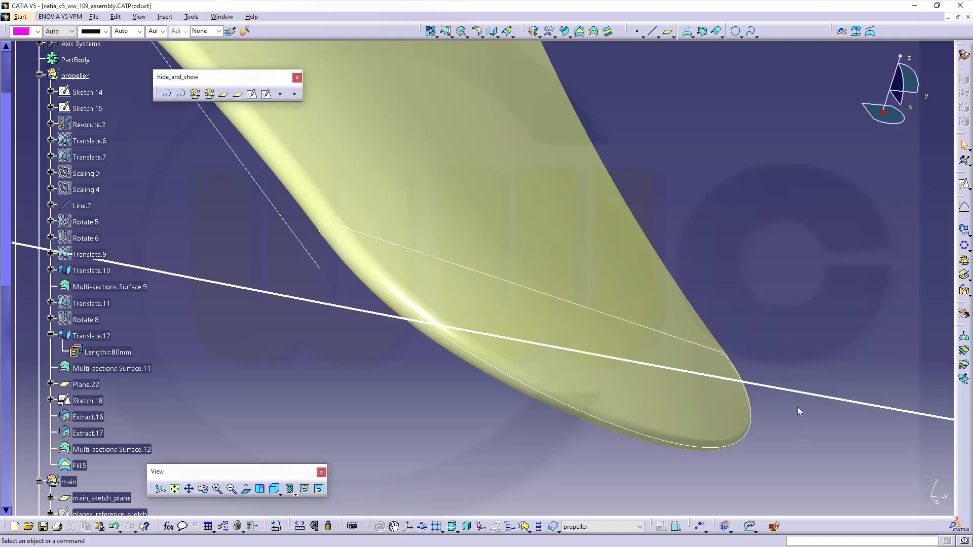
# - Fill the opposite open side of the blade tip, using Multi-sections Surface.9 and Multi-sections Surface.12 as tangent supports
pyautogui.keyDown('ctrl'); pyautogui.moveTo(544, 265); pyautogui.dragTo(479, 347, button='middle'); pyautogui.keyUp('ctrl')
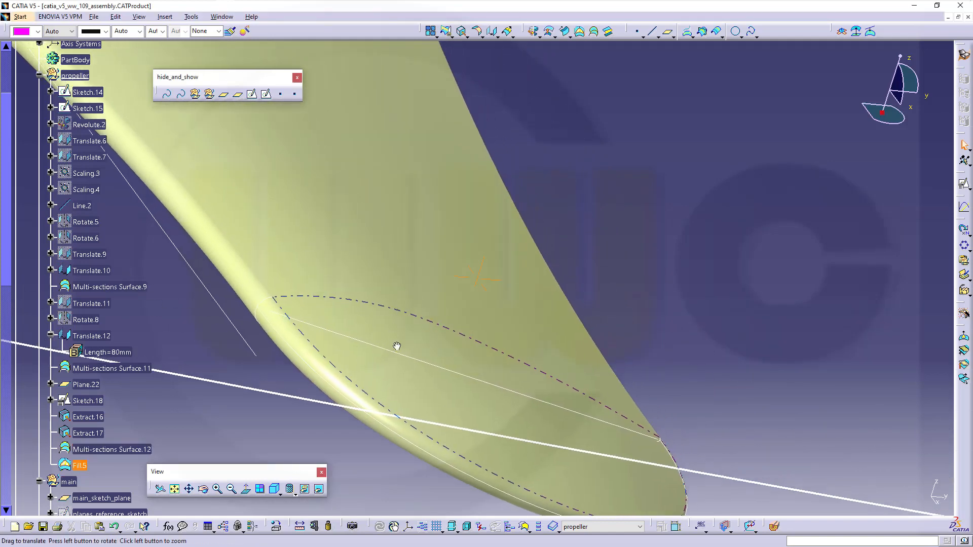
pyautogui.moveTo(395, 343); pyautogui.dragTo(486, 185, button='middle')
pyautogui.click(627, 136)
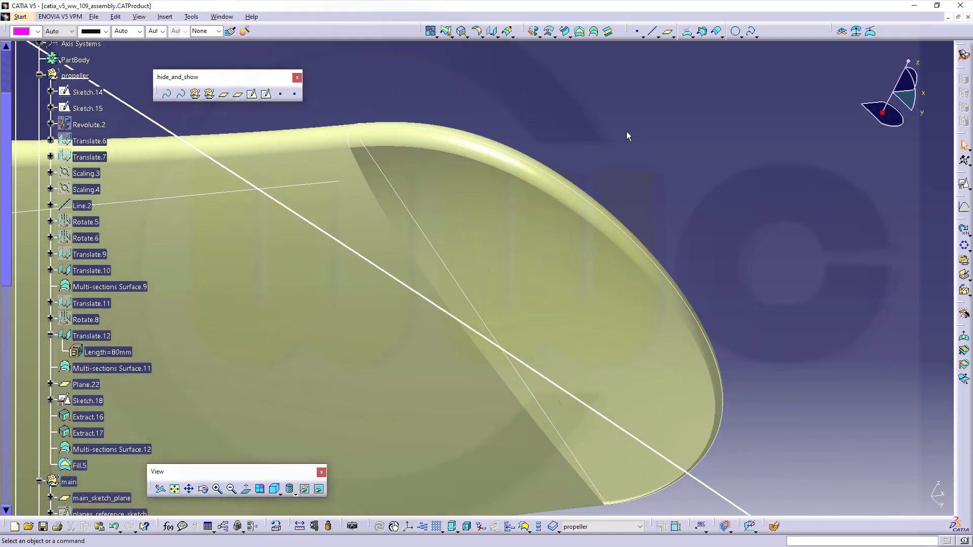
pyautogui.click(580, 31)
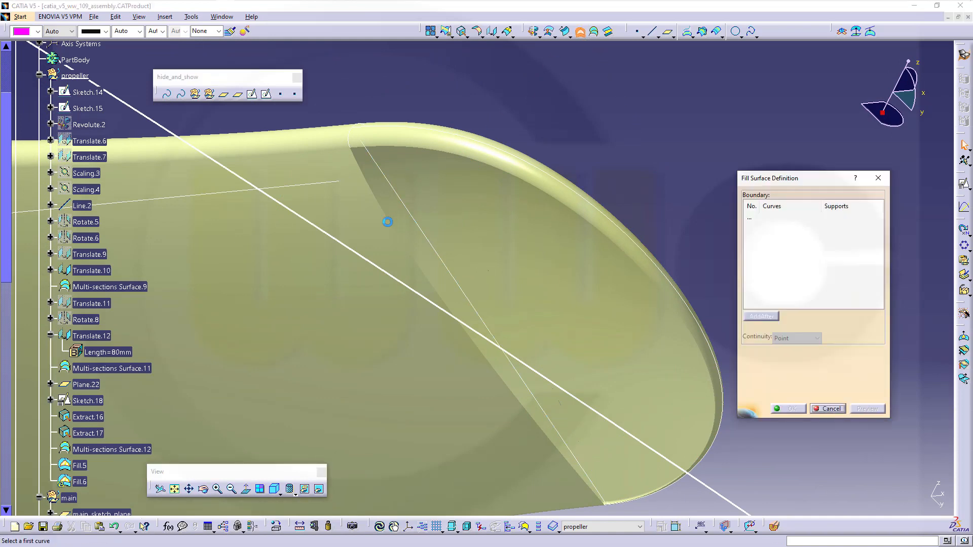
pyautogui.click(397, 224)
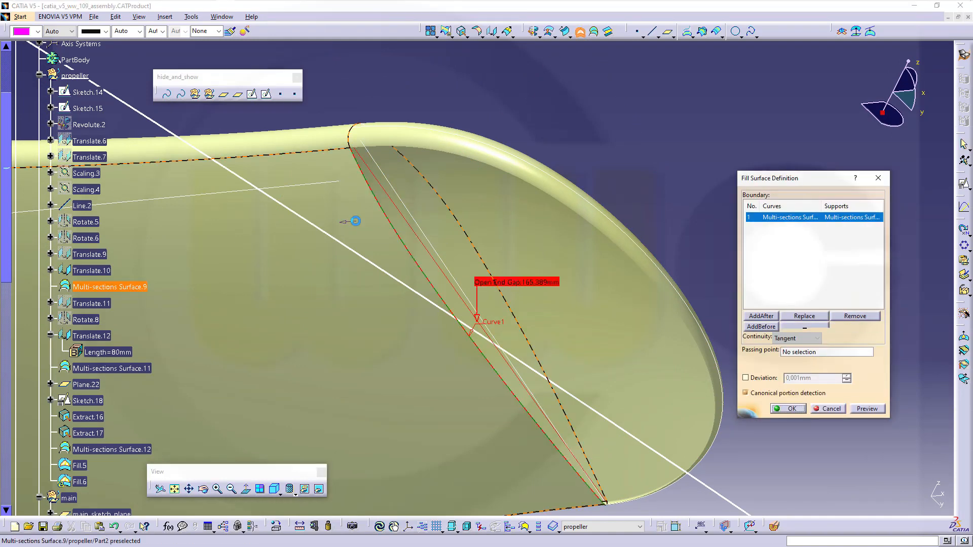
pyautogui.click(477, 158)
pyautogui.click(495, 160)
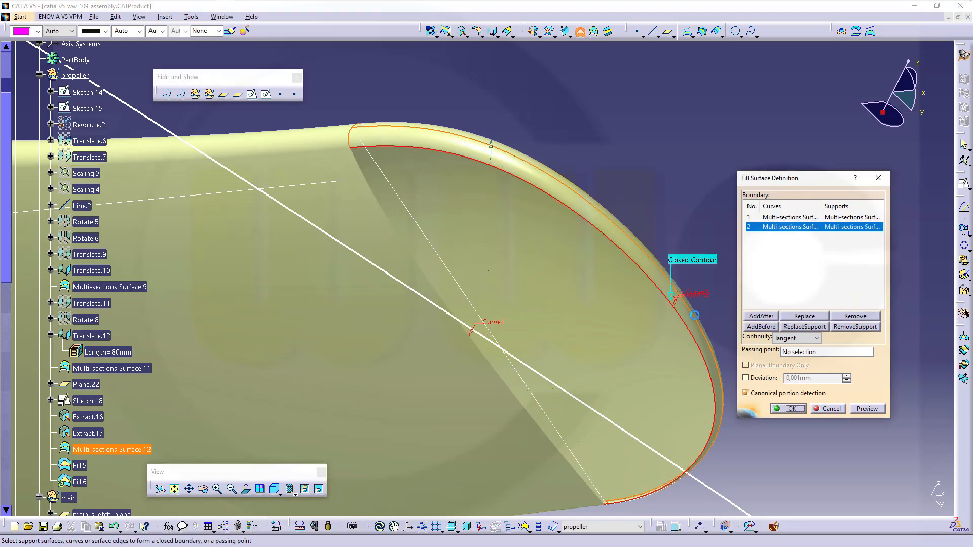
pyautogui.click(791, 408)
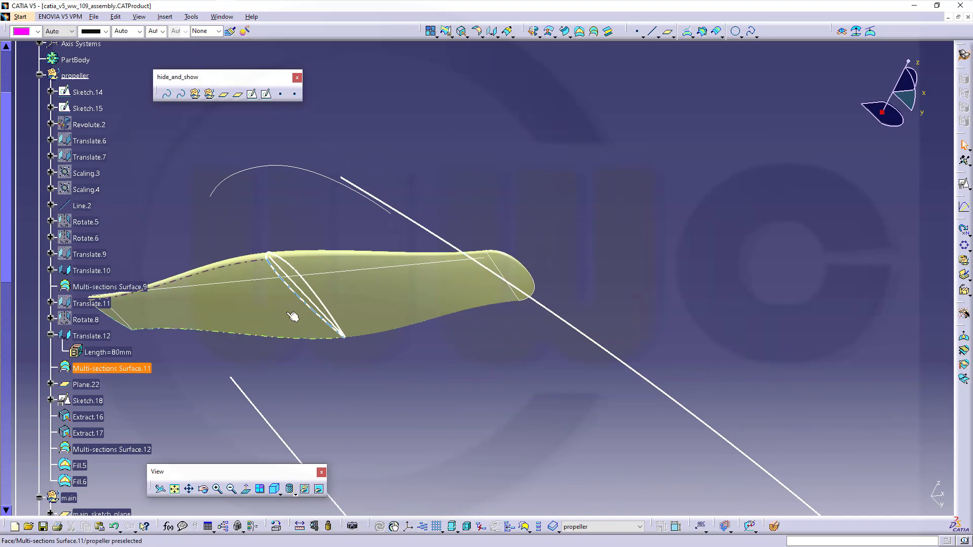
# - Join Multi-sections Surface.12, Fill.5, Fill.6, Multi-sections Surface.11 and Multi-sections Surface.9 into one blade surface with 0,001mm merging distance
pyautogui.moveTo(293, 317); pyautogui.dragTo(361, 260, button='middle')
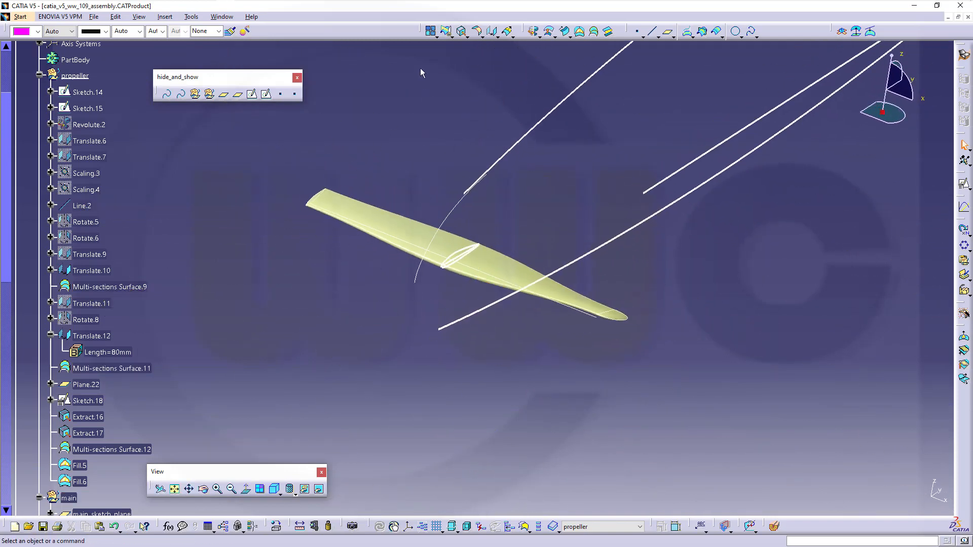
pyautogui.press('Return')
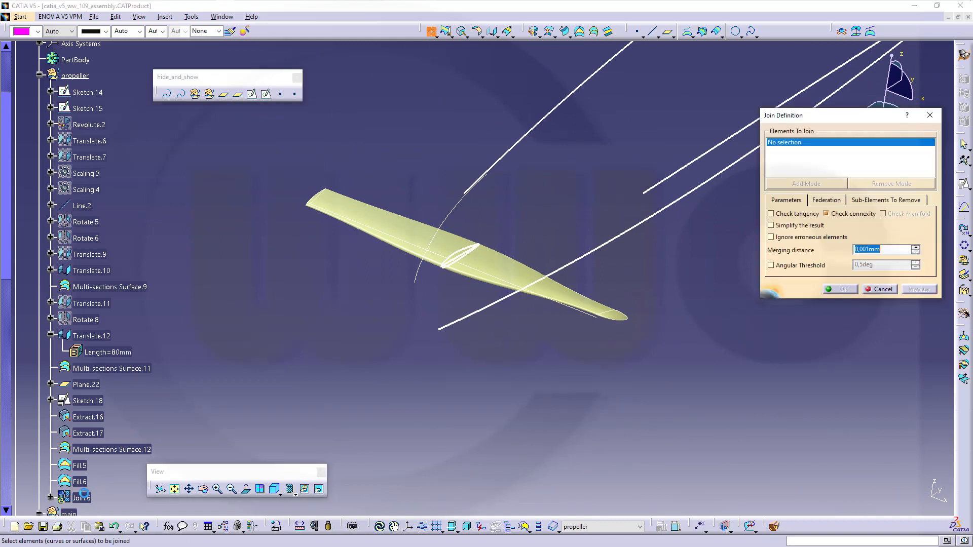
pyautogui.click(104, 450)
pyautogui.click(79, 465)
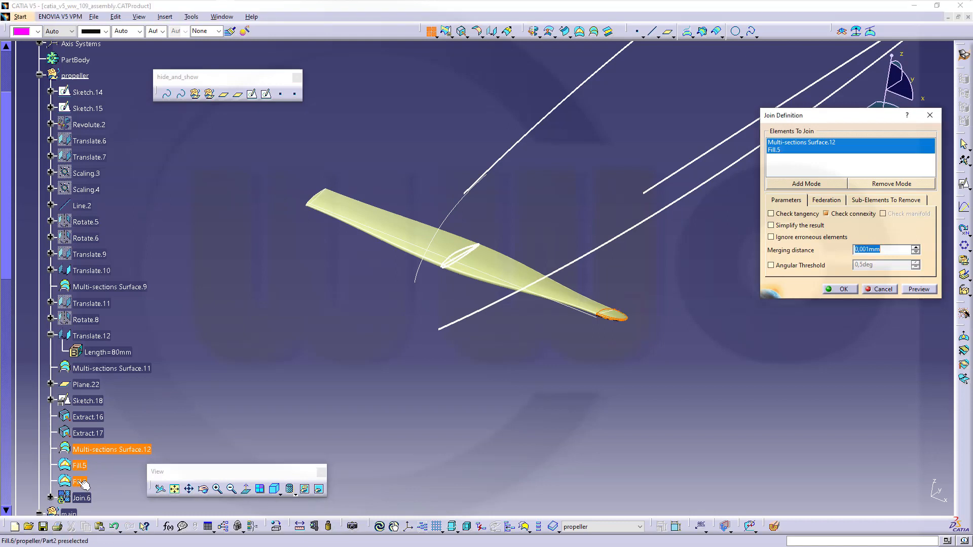
pyautogui.click(81, 482)
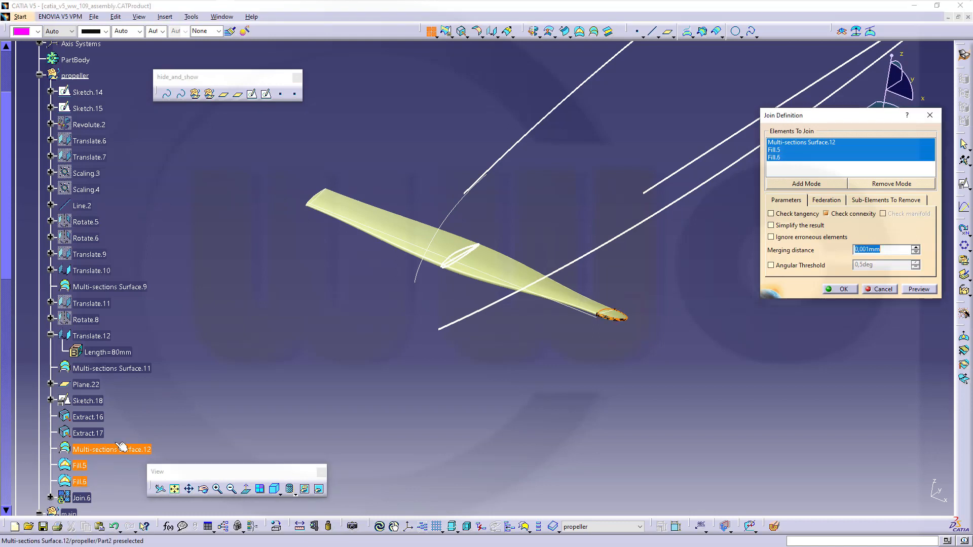
pyautogui.click(112, 369)
pyautogui.click(129, 287)
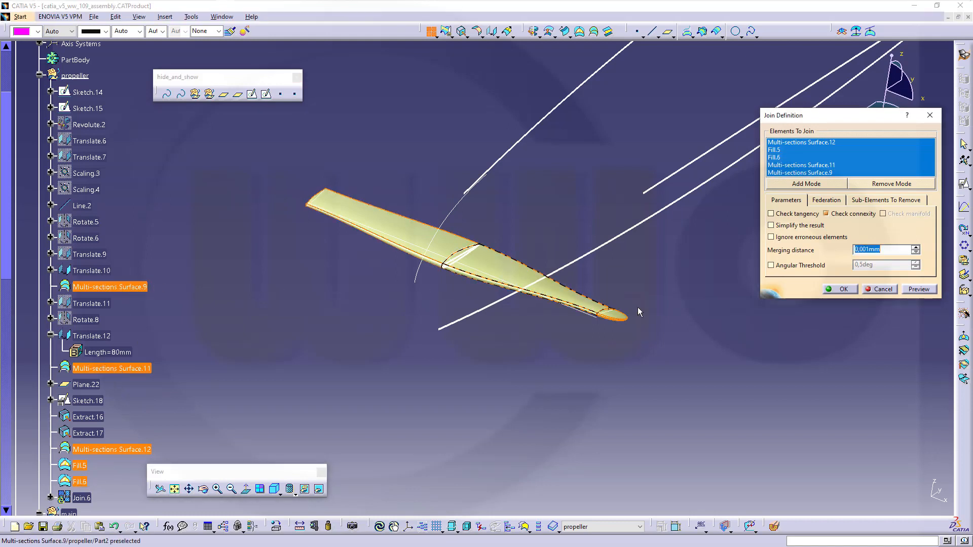
pyautogui.click(842, 291)
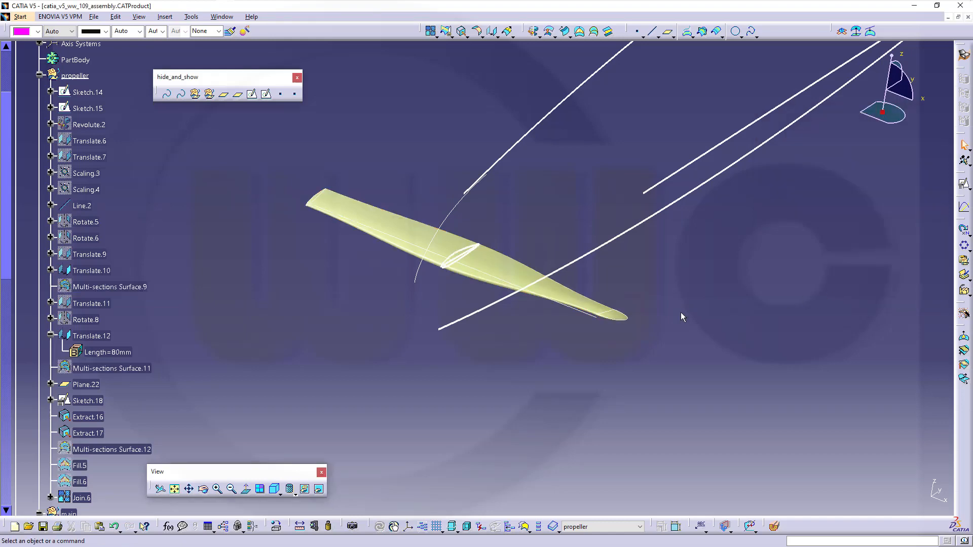
# - Hide the white airfoil profile curve across the middle of the joined blade
pyautogui.moveTo(680, 315); pyautogui.dragTo(636, 380, button='middle')
pyautogui.keyDown('ctrl'); pyautogui.moveTo(509, 406); pyautogui.dragTo(388, 339, button='middle'); pyautogui.keyUp('ctrl')
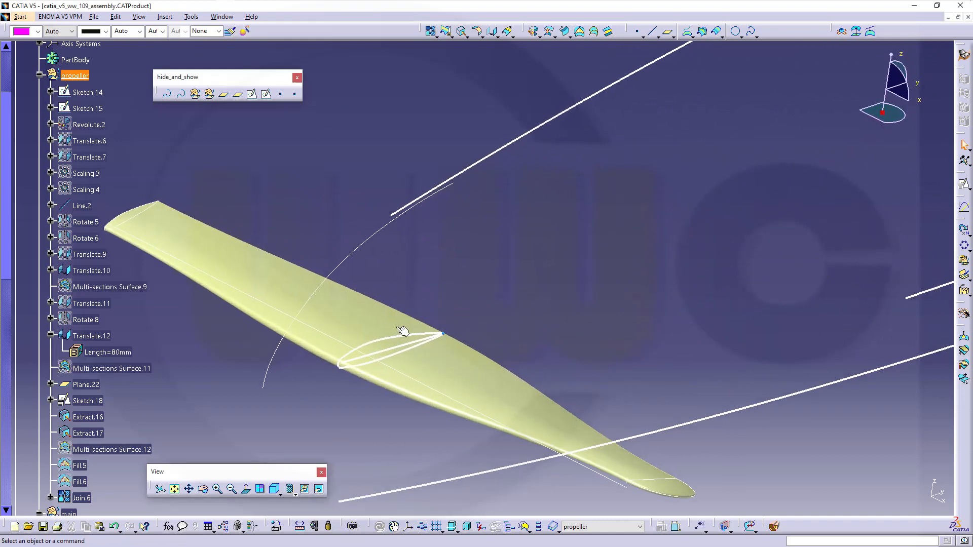
pyautogui.rightClick(389, 342)
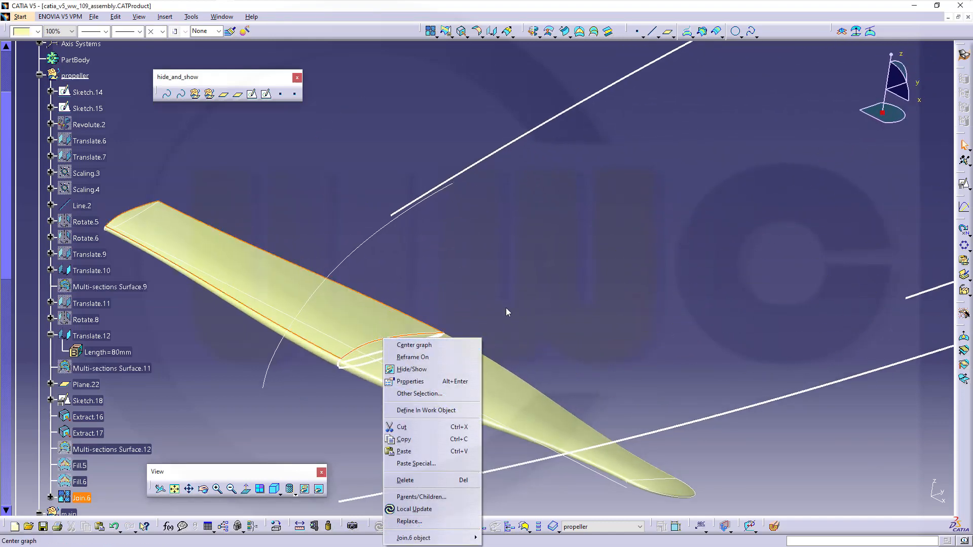
pyautogui.press('Escape')
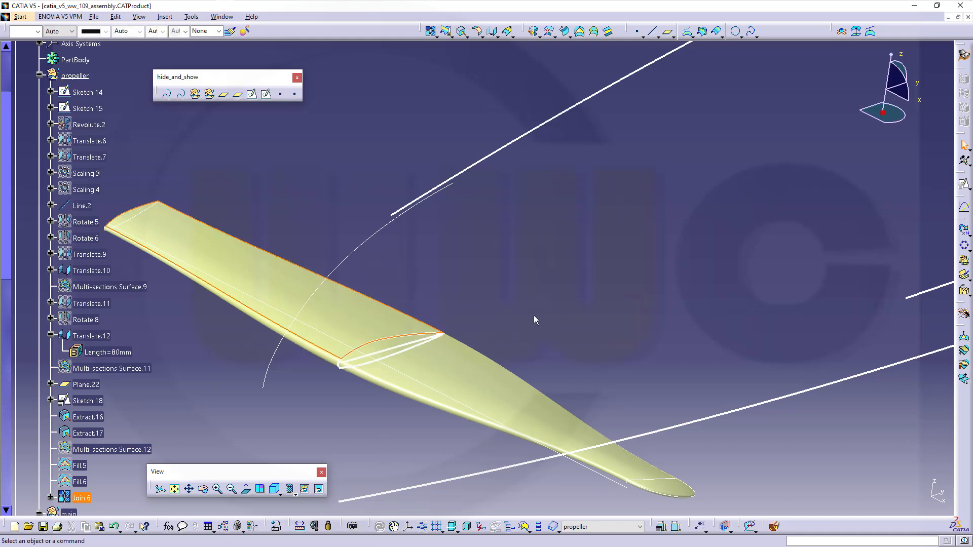
pyautogui.click(534, 318)
pyautogui.rightClick(407, 340)
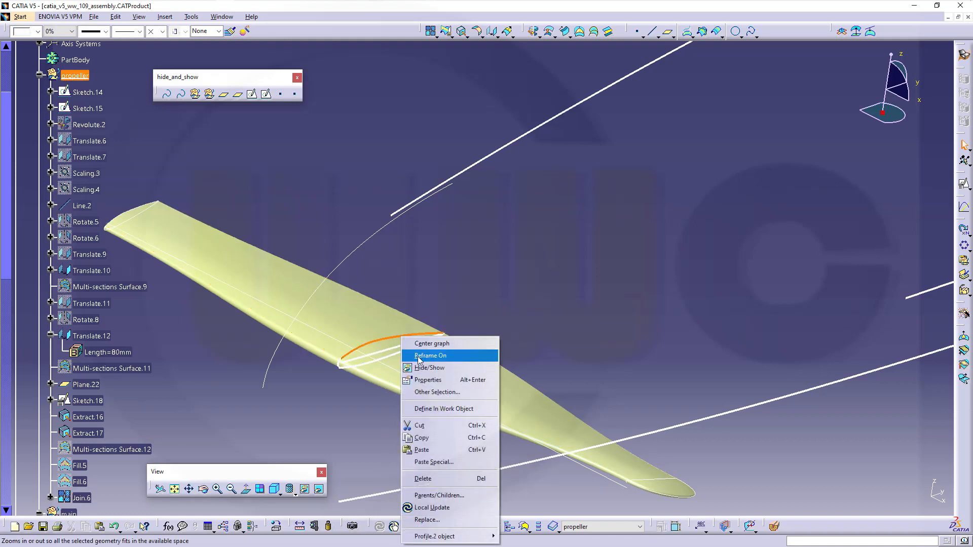
pyautogui.click(423, 371)
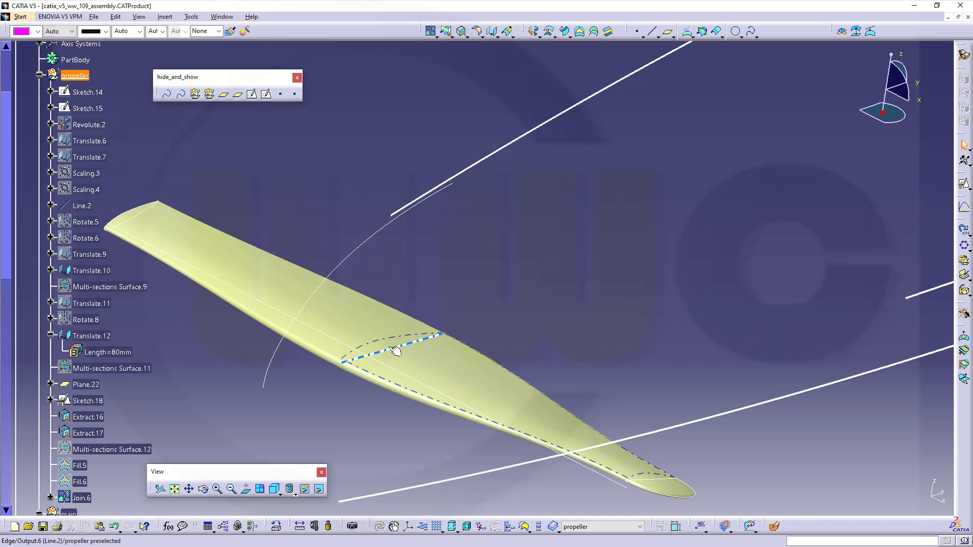
# - Hide the remaining construction curves on the blade: the straight chord line across its middle, Sketch.18 and Translate.10
pyautogui.rightClick(395, 350)
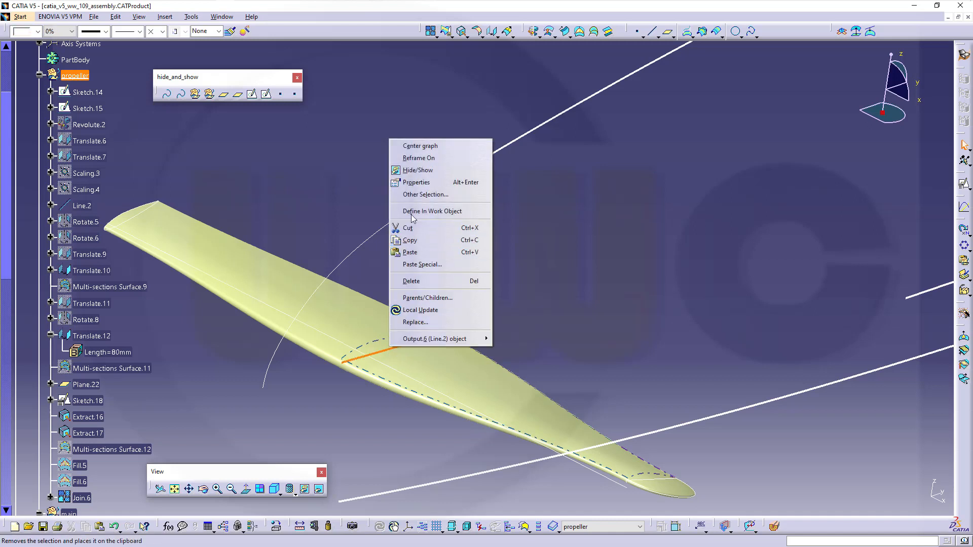
pyautogui.click(420, 170)
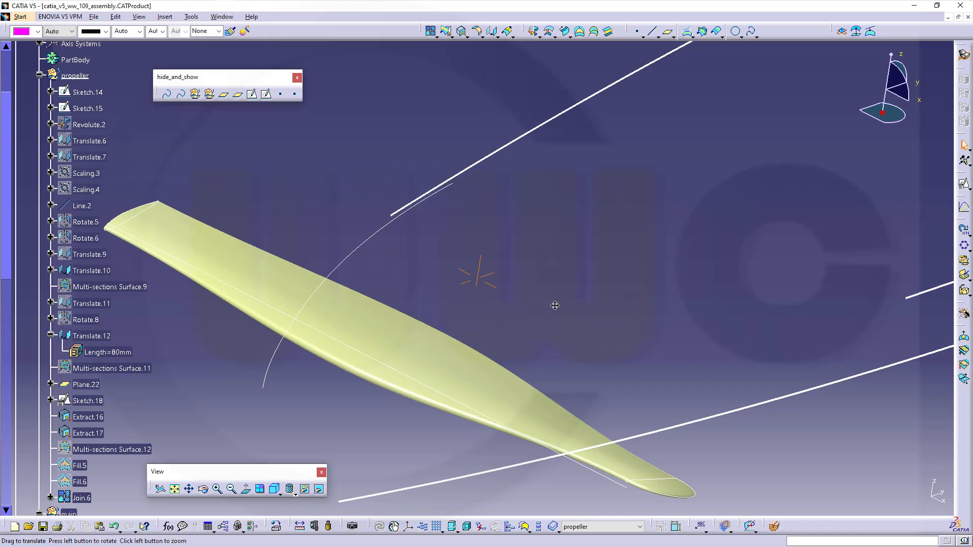
pyautogui.moveTo(512, 322); pyautogui.dragTo(557, 265, button='middle')
pyautogui.click(88, 400)
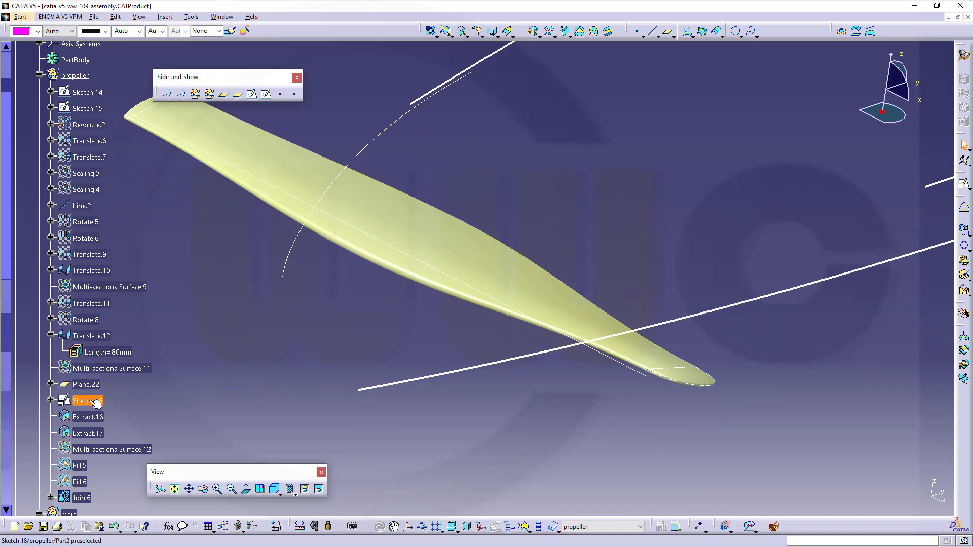
pyautogui.rightClick(89, 401)
pyautogui.click(125, 226)
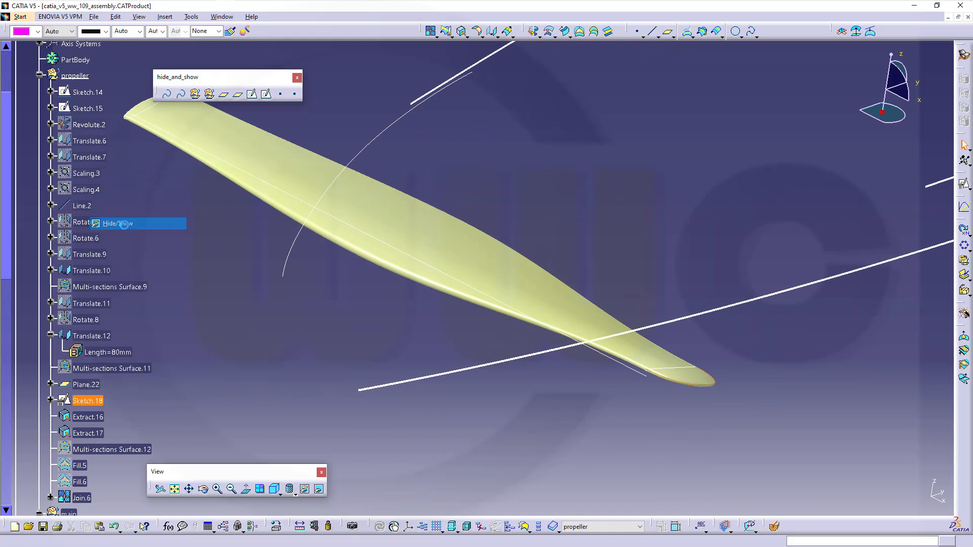
pyautogui.click(677, 370)
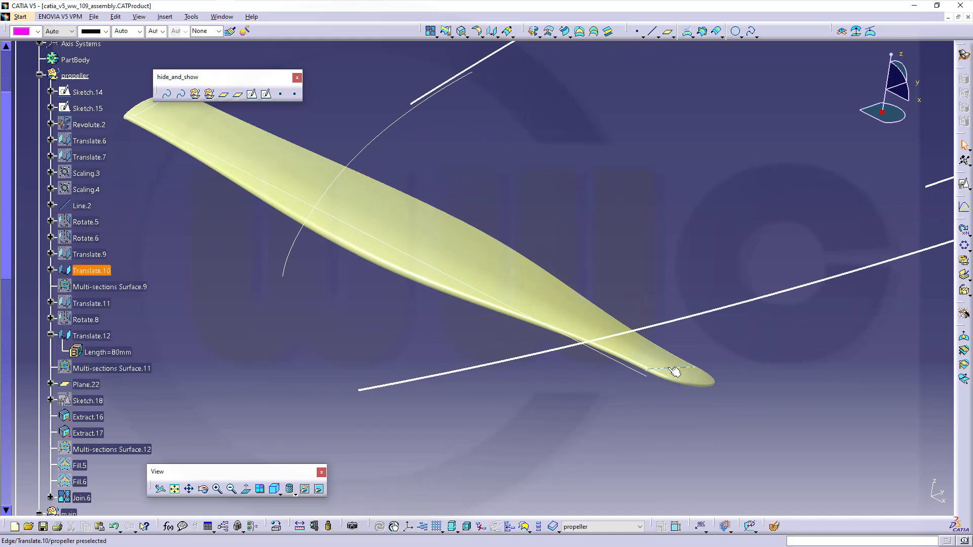
pyautogui.rightClick(669, 368)
pyautogui.click(697, 191)
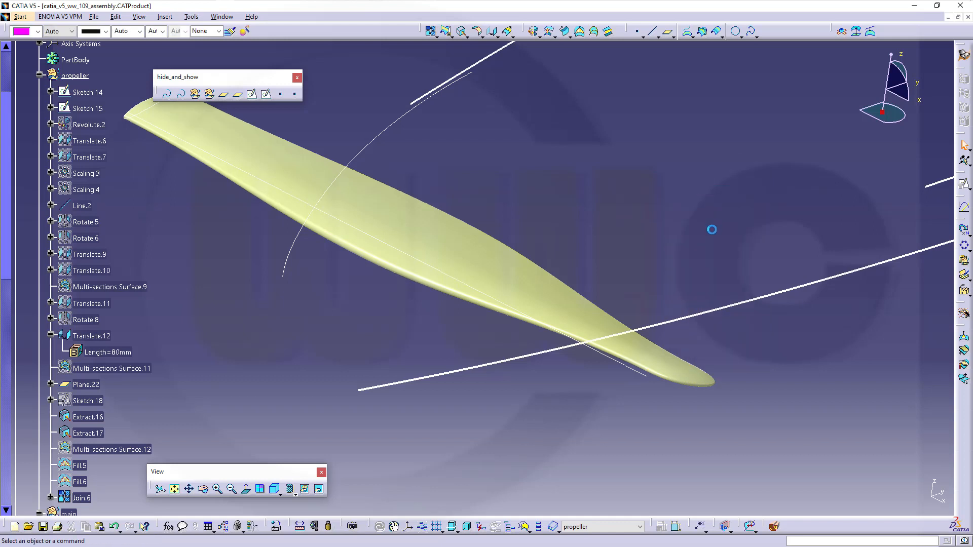
# - Show the hidden spinner surface Revolute.2 together with the joined blade
pyautogui.moveTo(467, 310); pyautogui.dragTo(495, 254, button='middle')
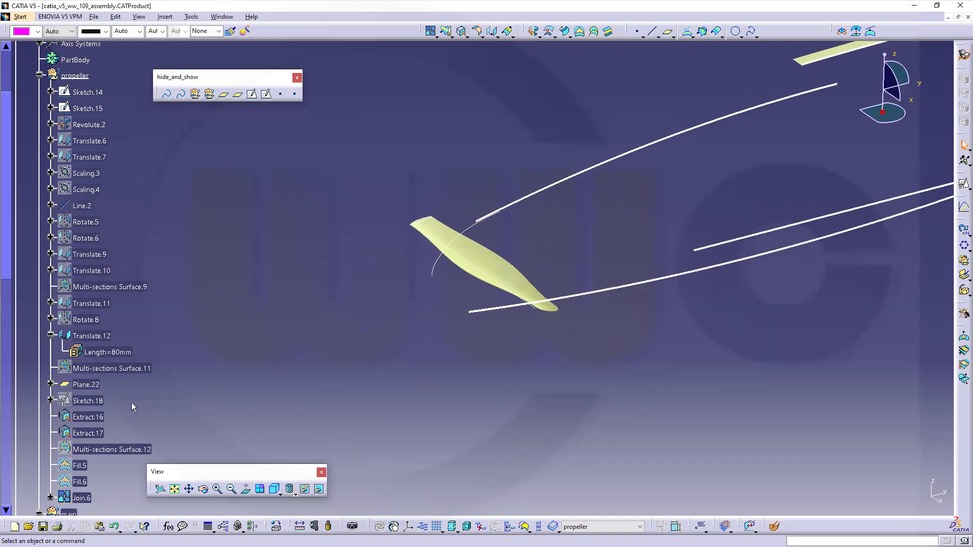
pyautogui.scroll(-1, 133, 407)
pyautogui.scroll(2, 123, 403)
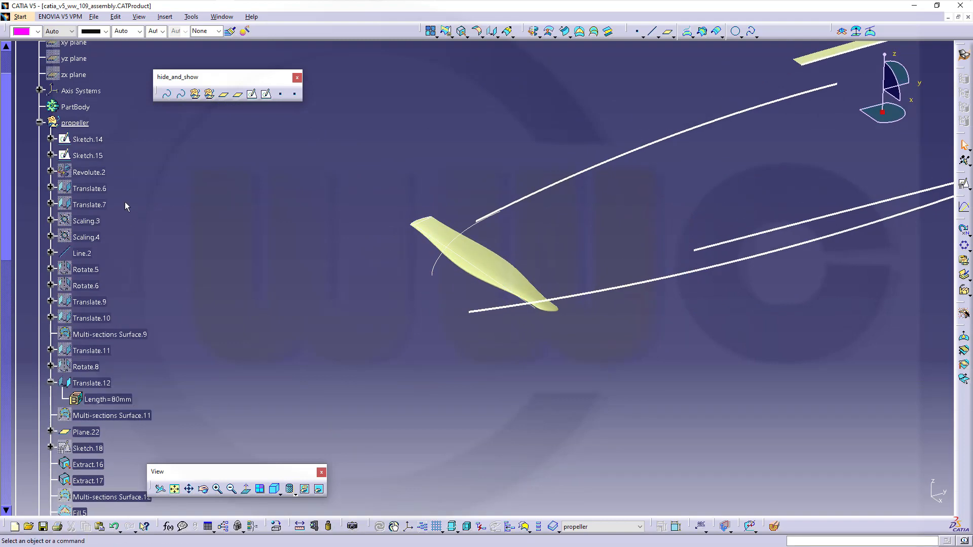
pyautogui.rightClick(95, 173)
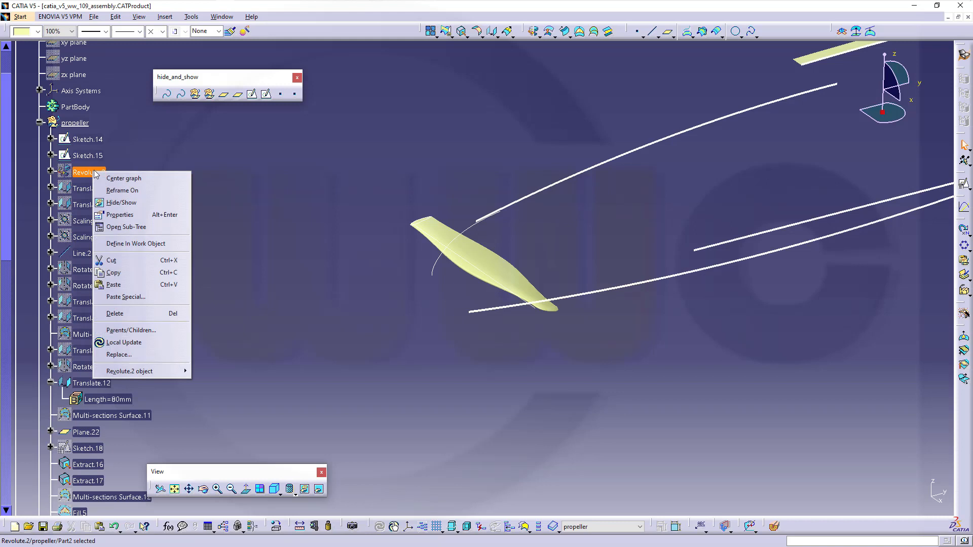
pyautogui.click(122, 203)
pyautogui.moveTo(314, 237); pyautogui.dragTo(554, 326, button='middle')
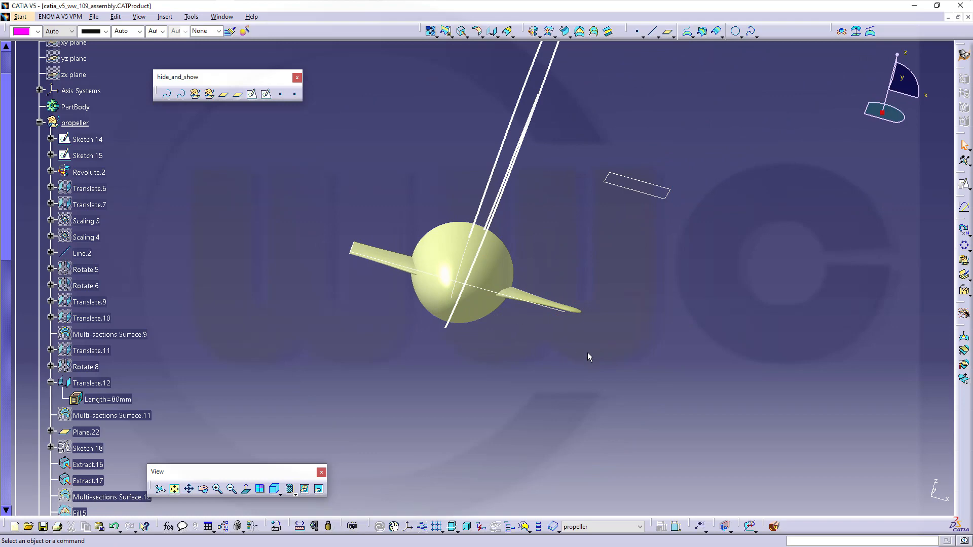
pyautogui.moveTo(566, 348); pyautogui.dragTo(299, 308, button='middle')
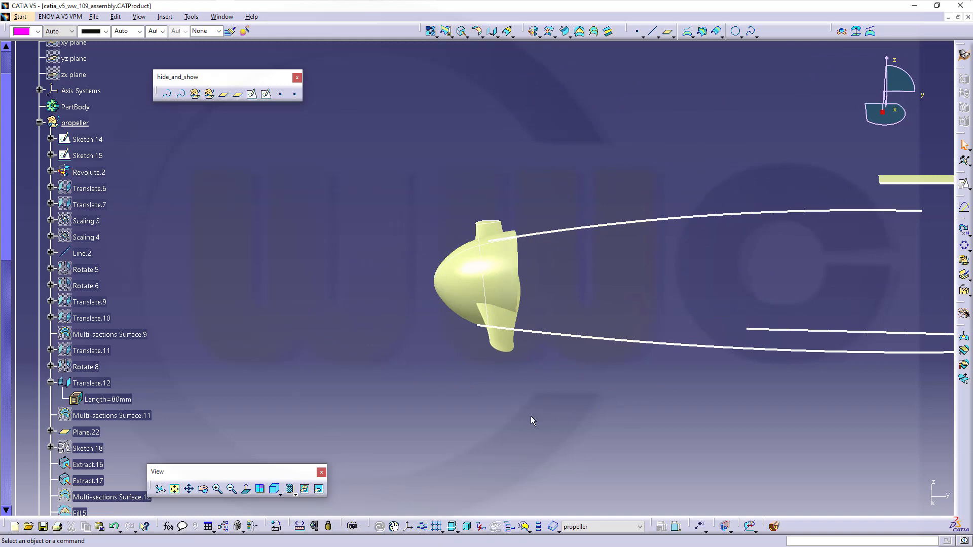
pyautogui.moveTo(531, 416); pyautogui.dragTo(581, 367, button='middle')
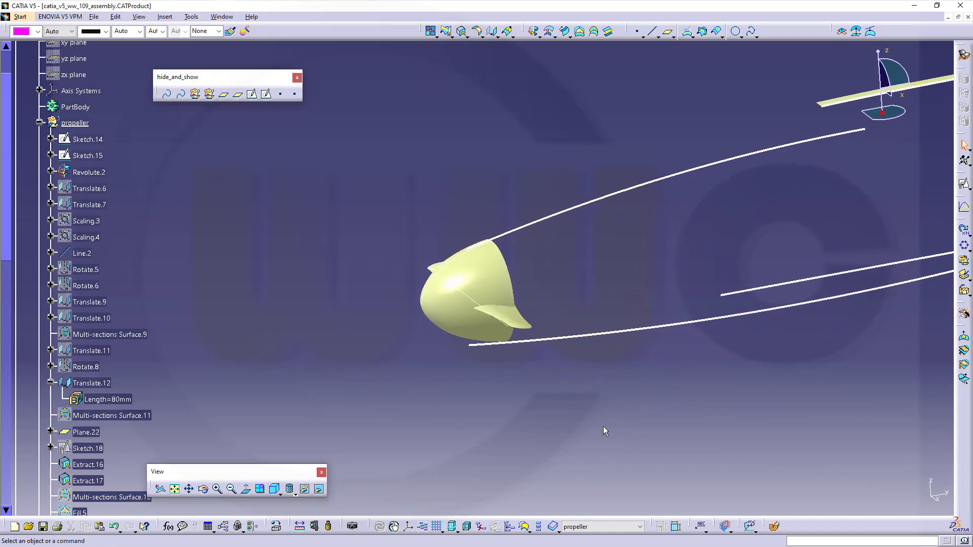
pyautogui.moveTo(628, 338); pyautogui.dragTo(608, 273, button='middle')
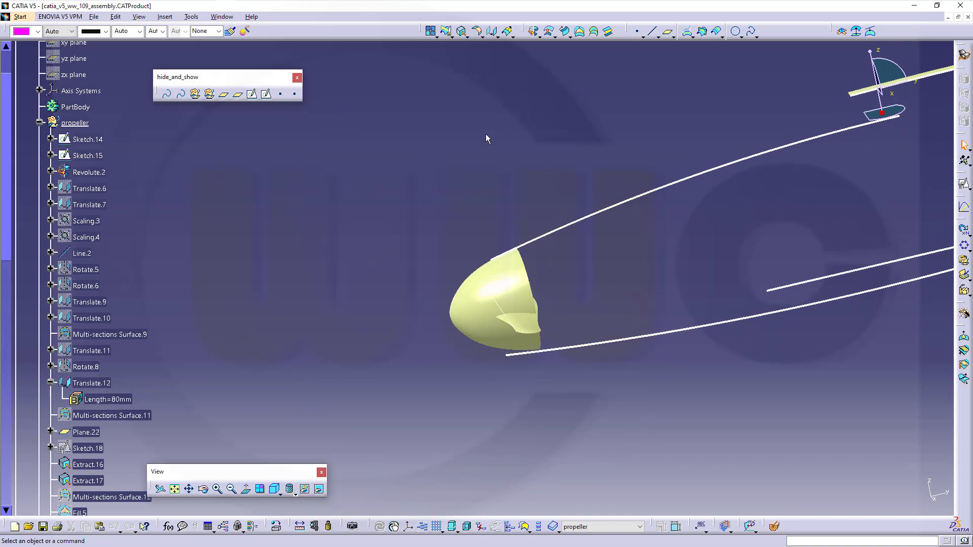
# - Rotate the joined blade surface Join.6 about the axis Line.2
pyautogui.click(498, 37)
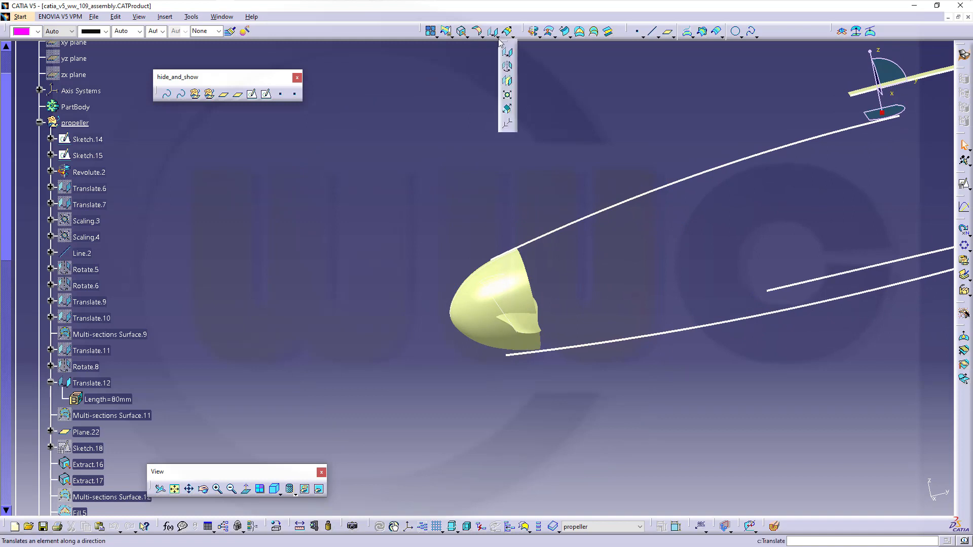
pyautogui.click(507, 66)
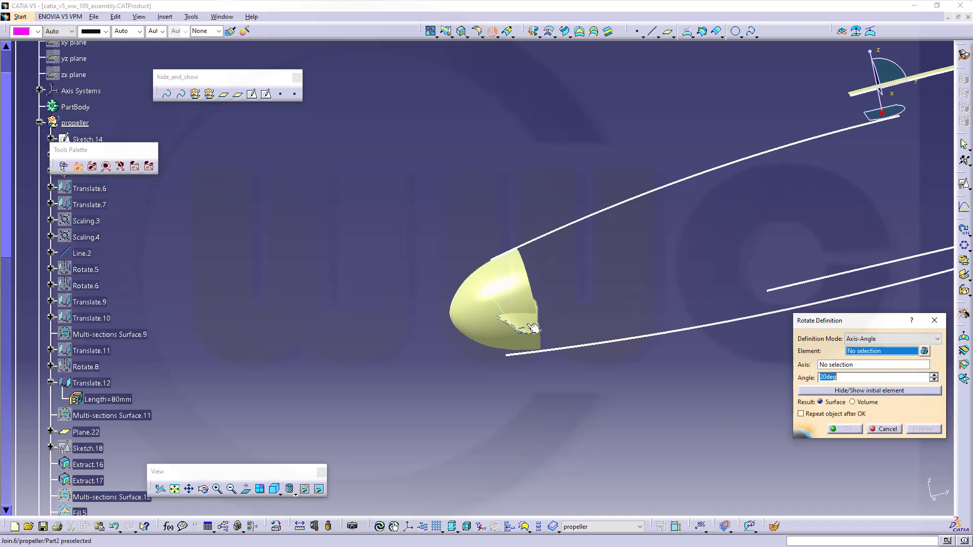
pyautogui.scroll(3, 100, 378)
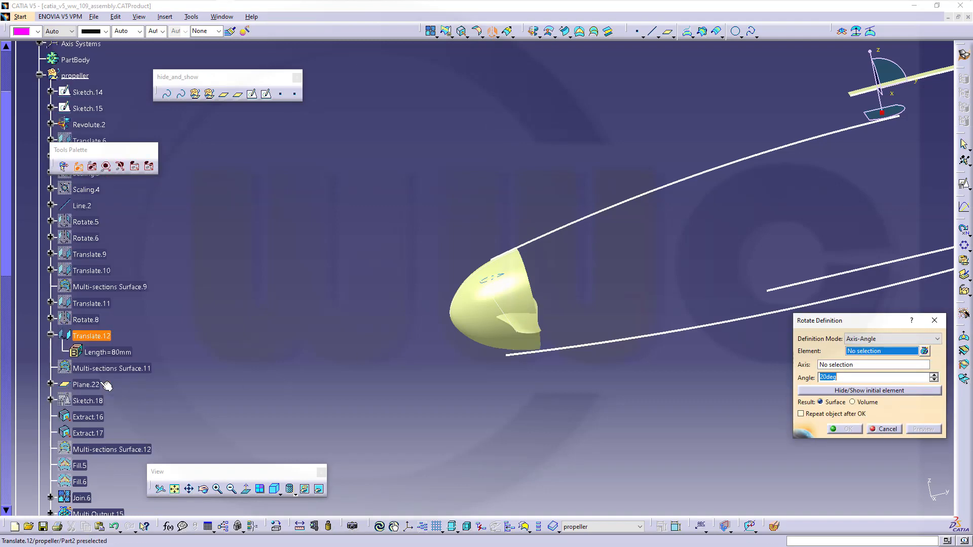
pyautogui.scroll(-9, 127, 365)
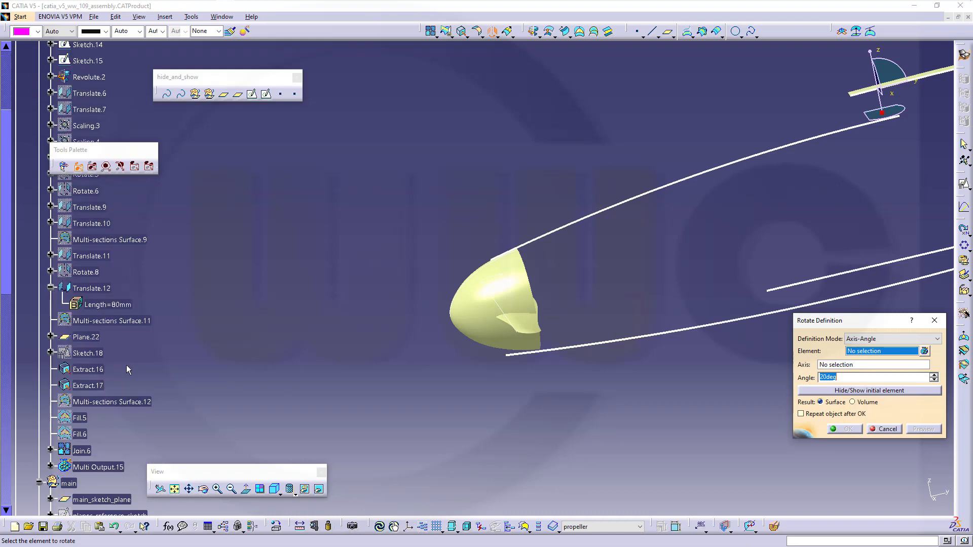
pyautogui.scroll(-3, 127, 365)
pyautogui.click(87, 404)
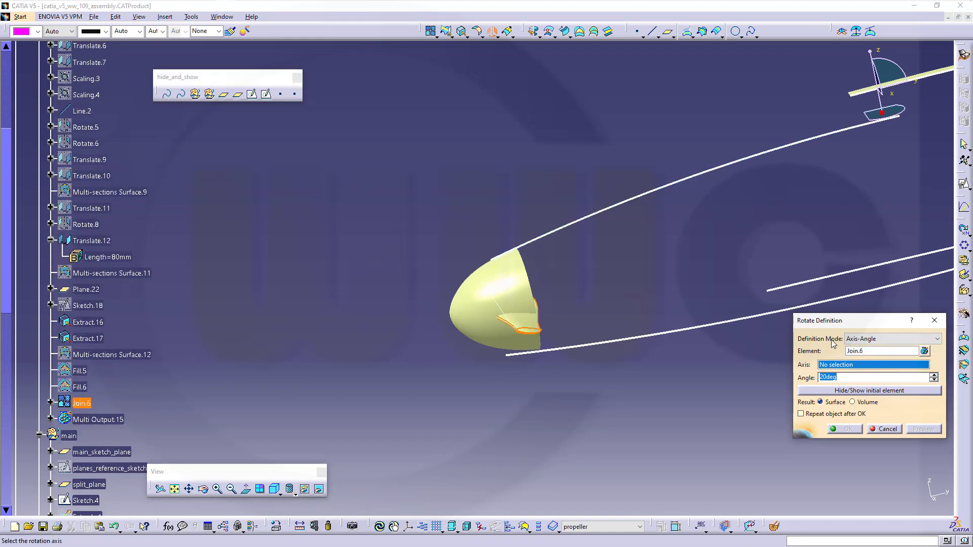
pyautogui.click(496, 308)
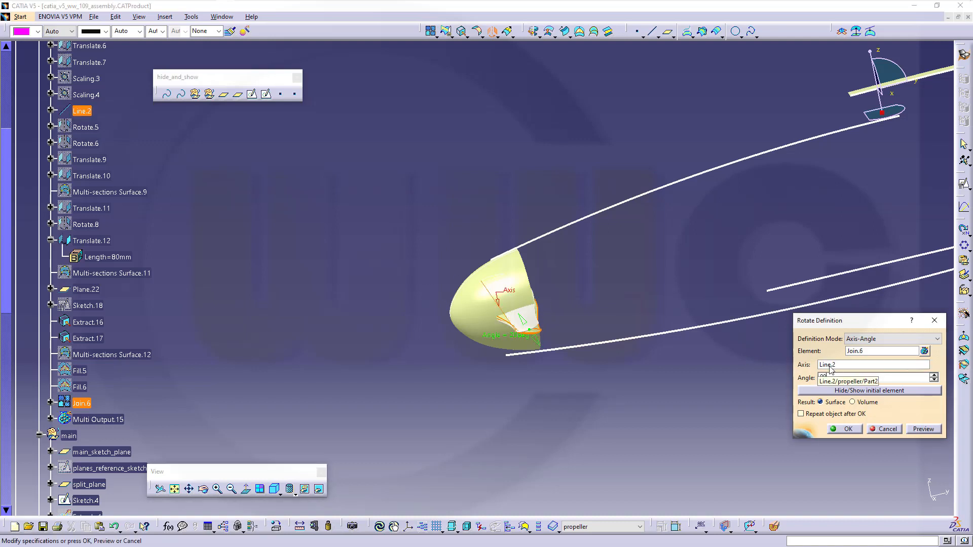
pyautogui.click(844, 428)
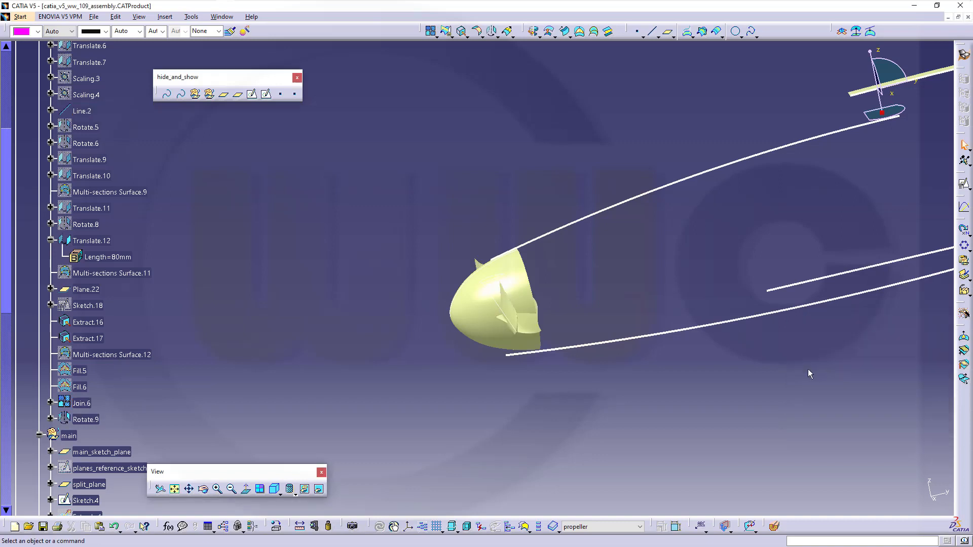
# - Hide the original joined blade Join.6, keeping the rotated copy Rotate.9 shown
pyautogui.click(90, 424)
pyautogui.rightClick(87, 424)
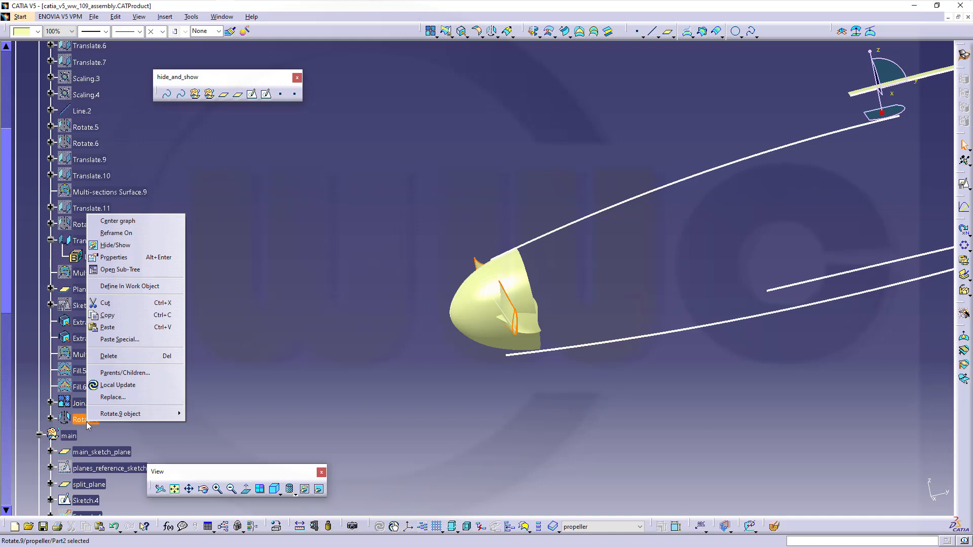
pyautogui.rightClick(79, 403)
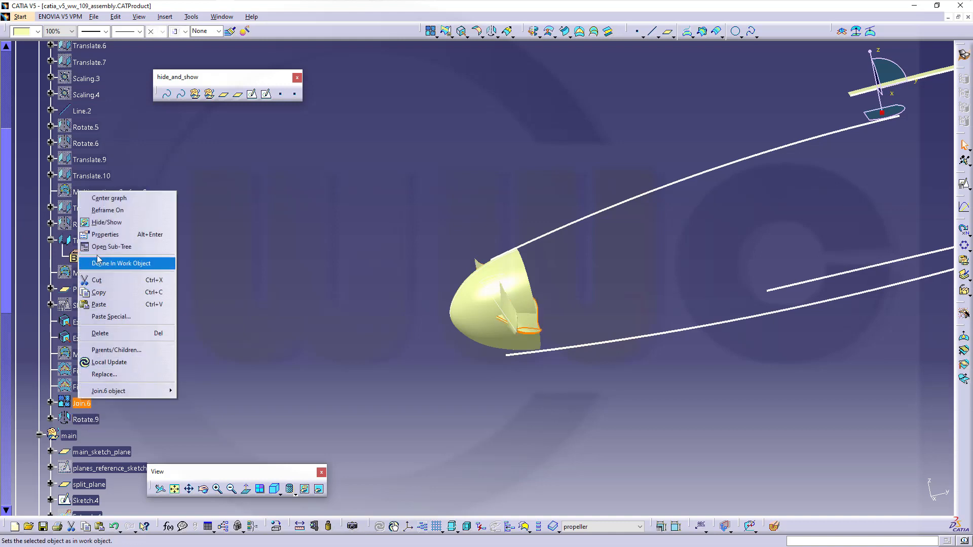
pyautogui.click(111, 223)
pyautogui.moveTo(304, 221); pyautogui.dragTo(346, 260, button='middle')
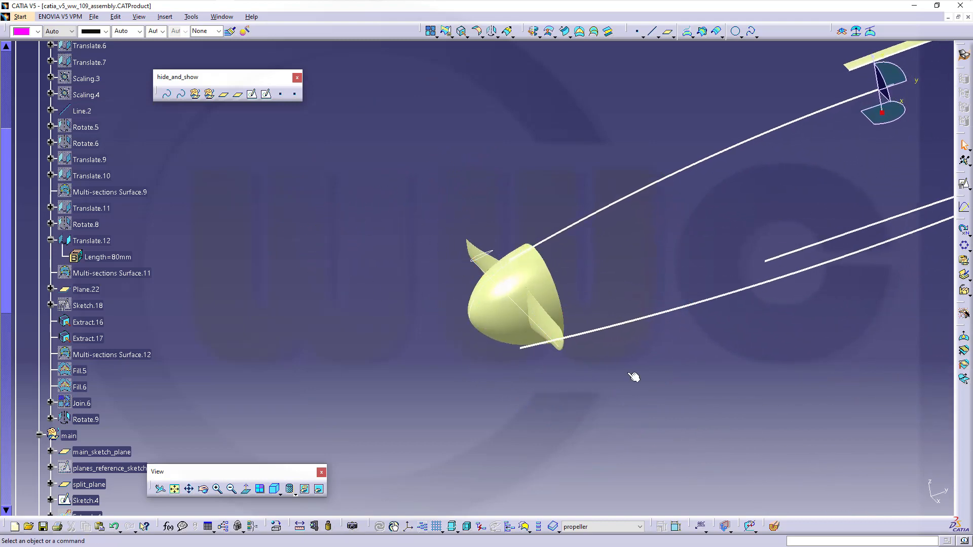
pyautogui.moveTo(580, 381); pyautogui.dragTo(548, 218, button='middle')
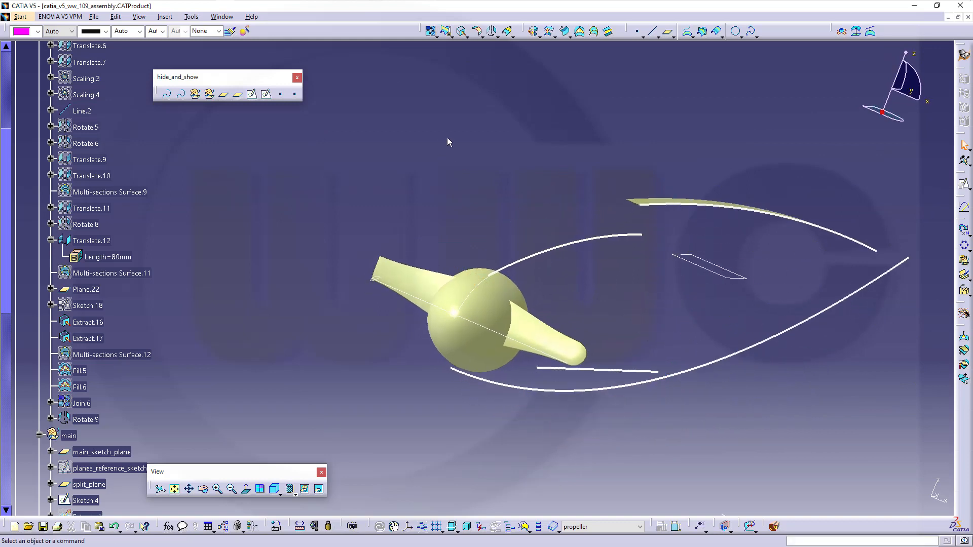
# - Translate the rotated blade Rotate.9 by 750 mm, using main_sketch_plane as the direction
pyautogui.click(511, 36)
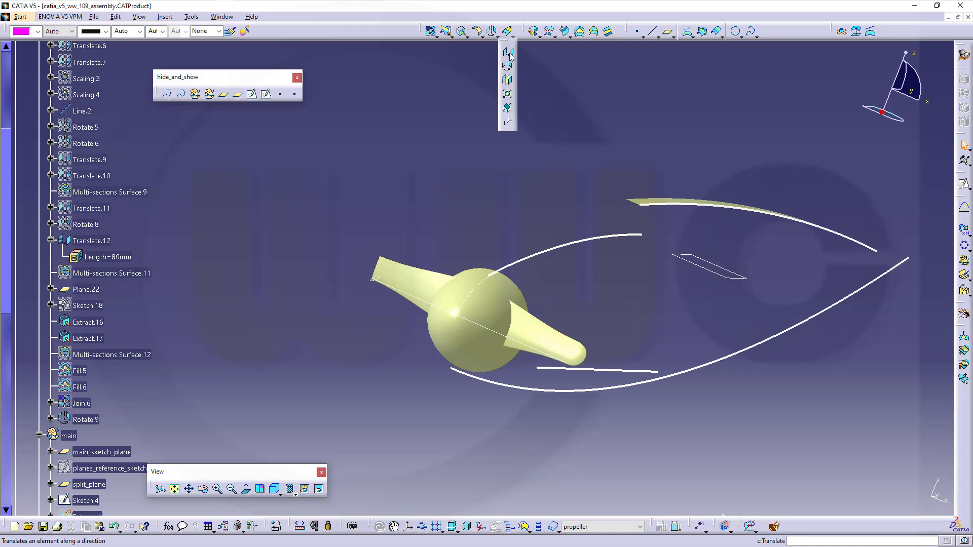
pyautogui.click(508, 53)
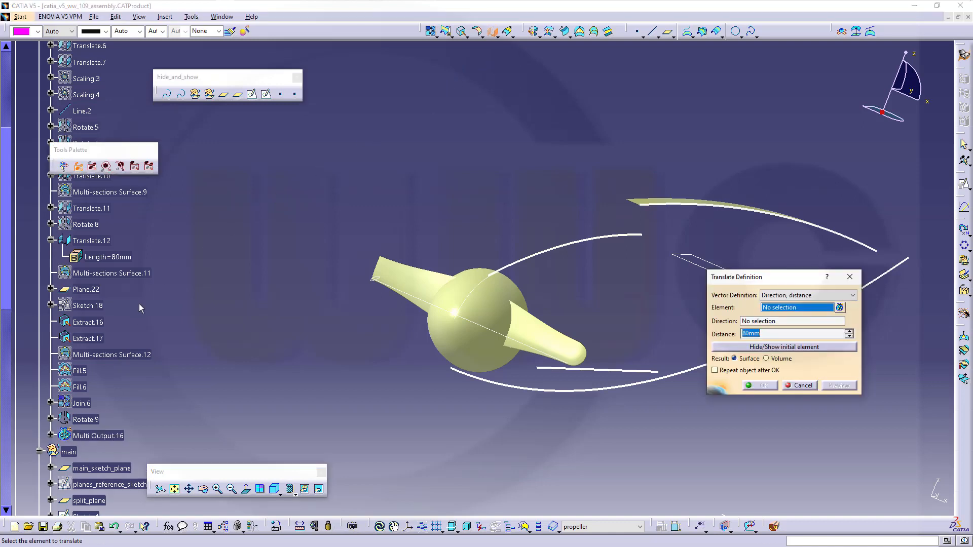
pyautogui.scroll(-1, 121, 349)
pyautogui.click(102, 421)
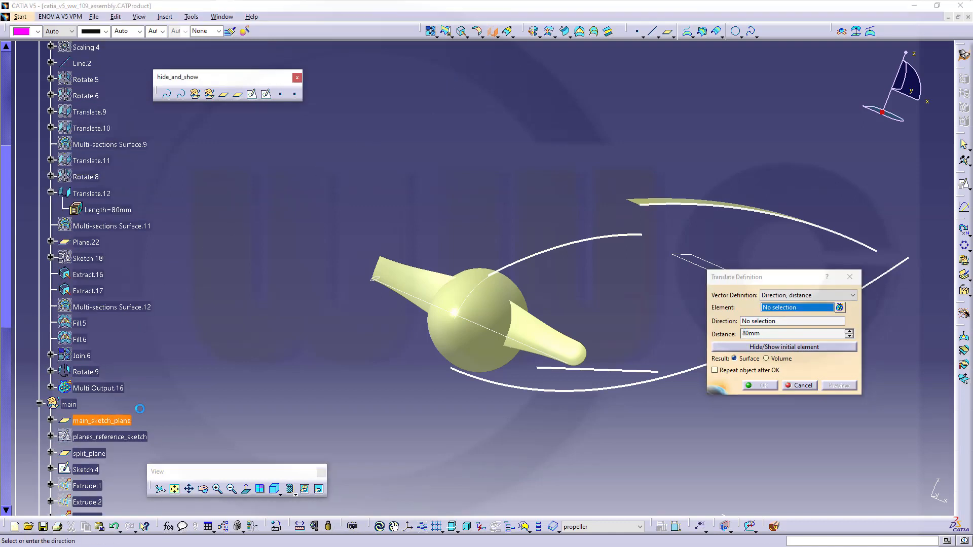
pyautogui.click(781, 309)
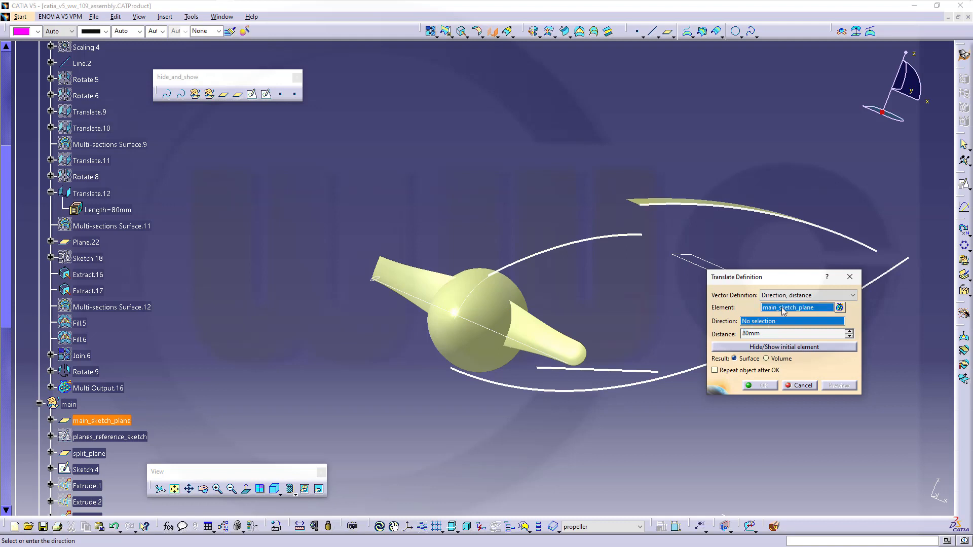
pyautogui.click(542, 339)
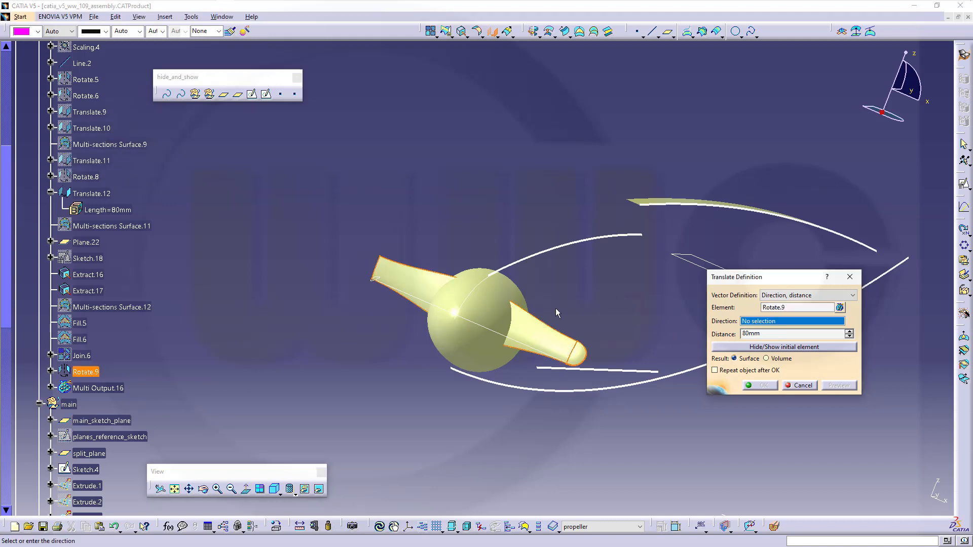
pyautogui.click(101, 421)
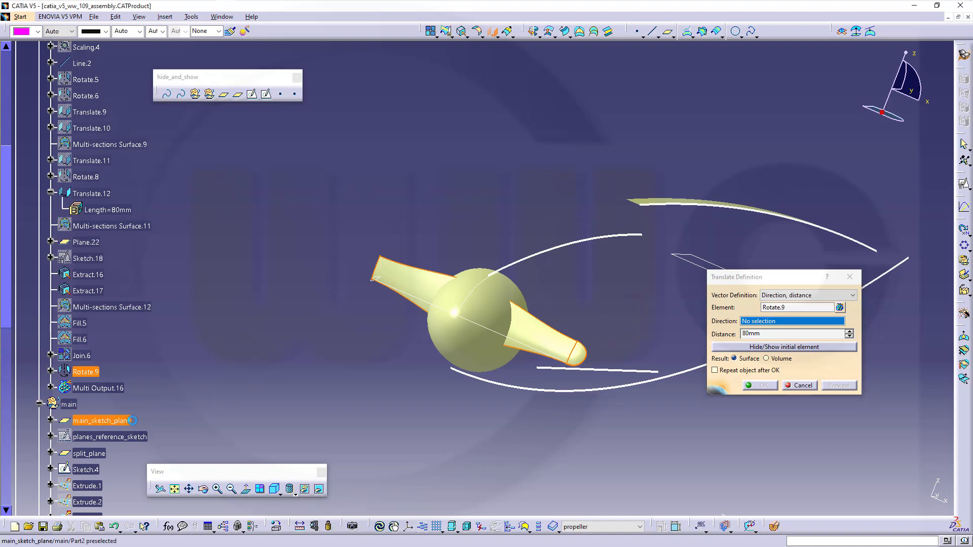
pyautogui.doubleClick(776, 333)
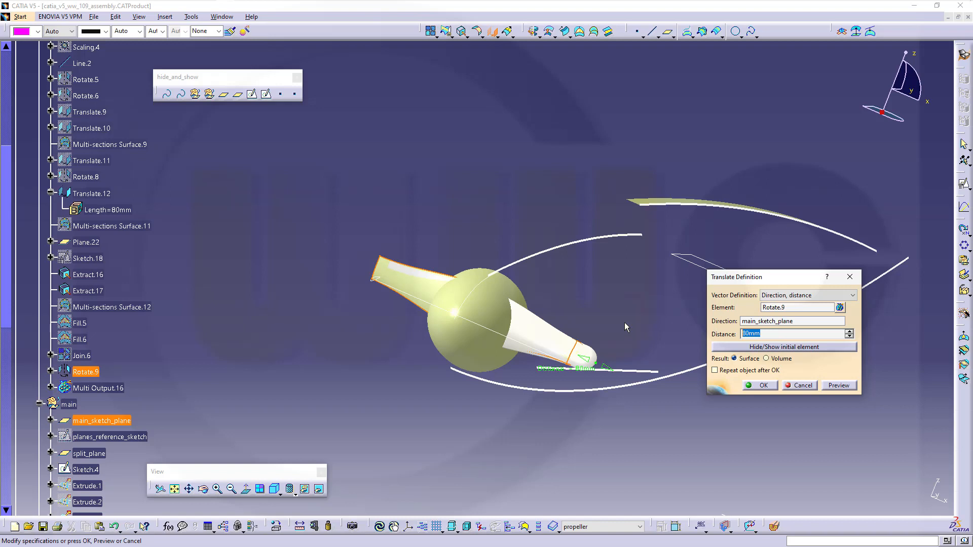
pyautogui.write('750')
pyautogui.press('Return')
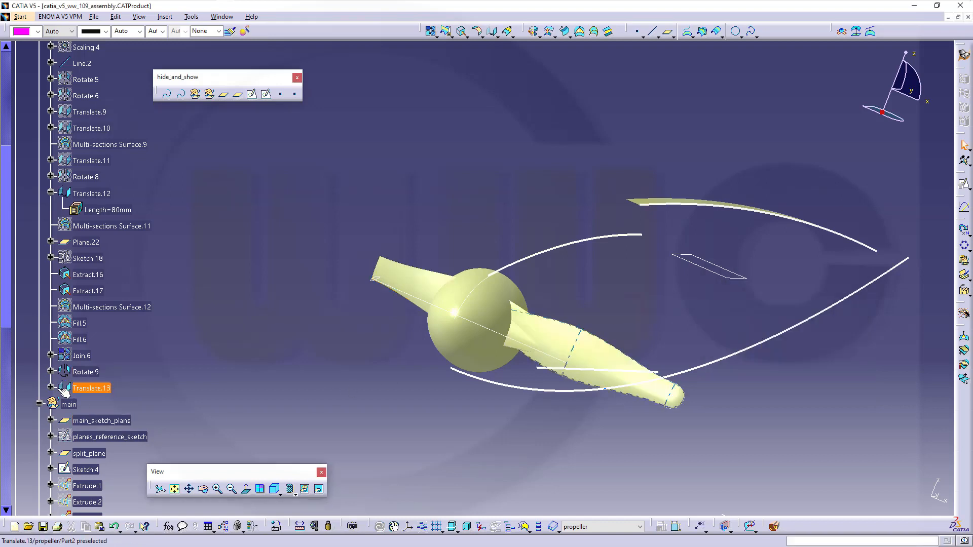
# - Hide the untranslated blade Rotate.9, leaving its translated copy shown at the spinner
pyautogui.rightClick(85, 372)
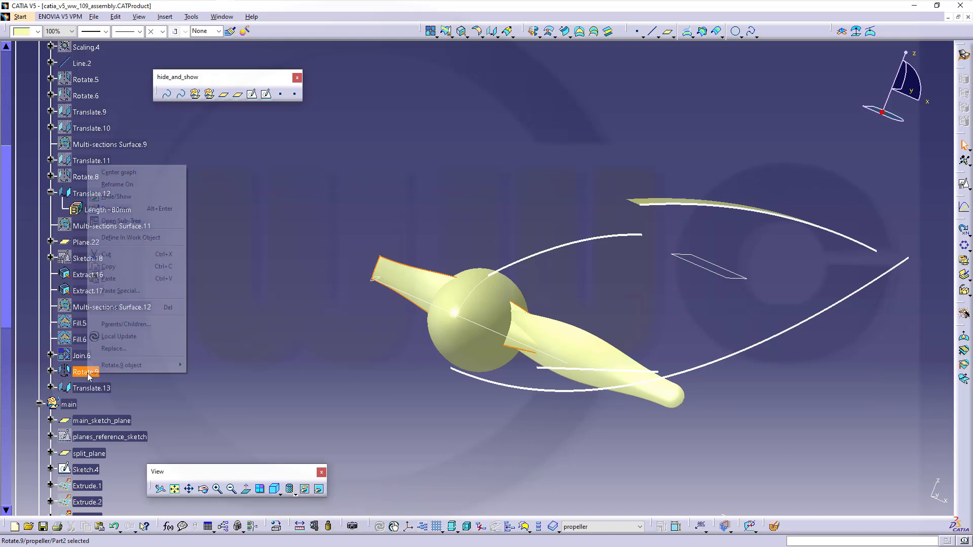
pyautogui.click(126, 202)
pyautogui.moveTo(341, 319); pyautogui.dragTo(433, 279, button='middle')
# - Examine how the translated blade sits on the spinner in a squared-up side view
pyautogui.moveTo(479, 360); pyautogui.dragTo(416, 198, button='middle')
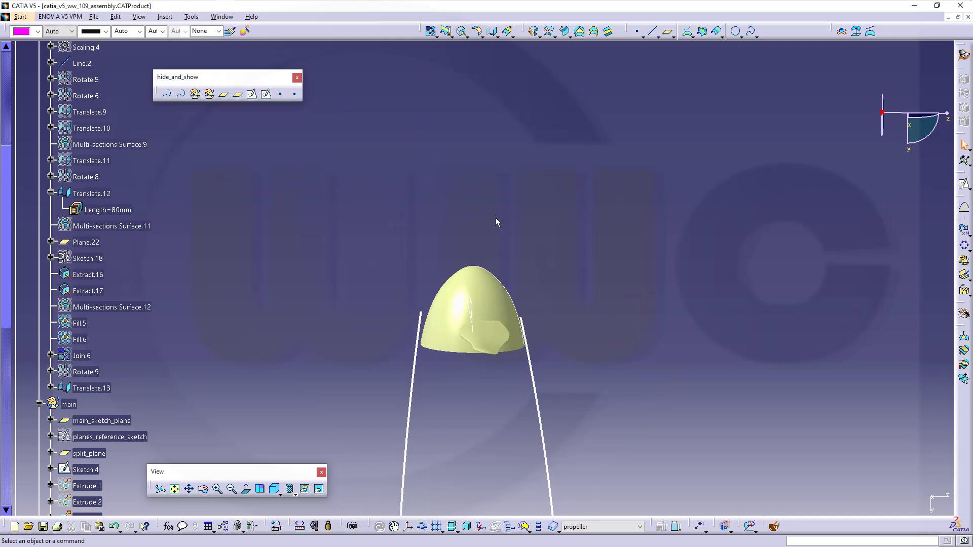
pyautogui.doubleClick(911, 130)
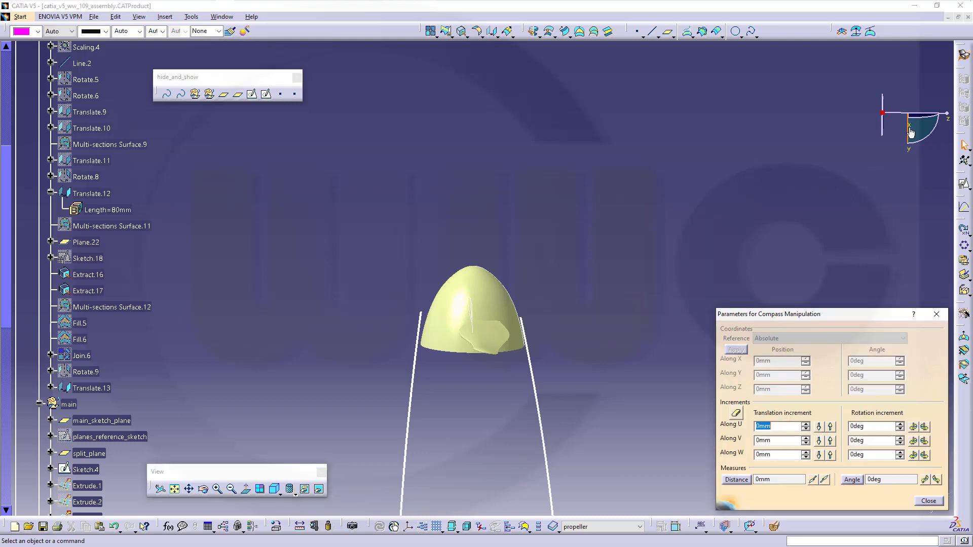
pyautogui.click(928, 501)
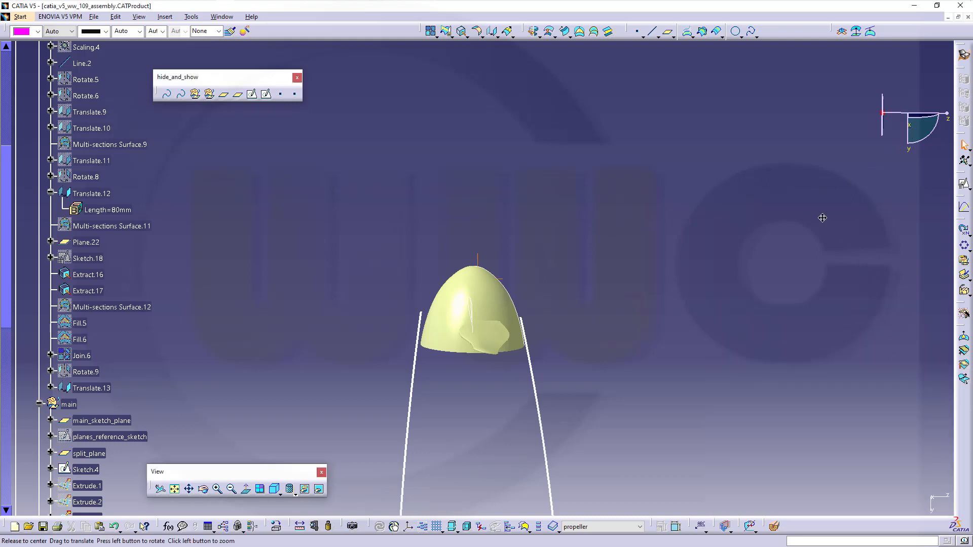
pyautogui.moveTo(821, 217); pyautogui.dragTo(900, 141, button='middle')
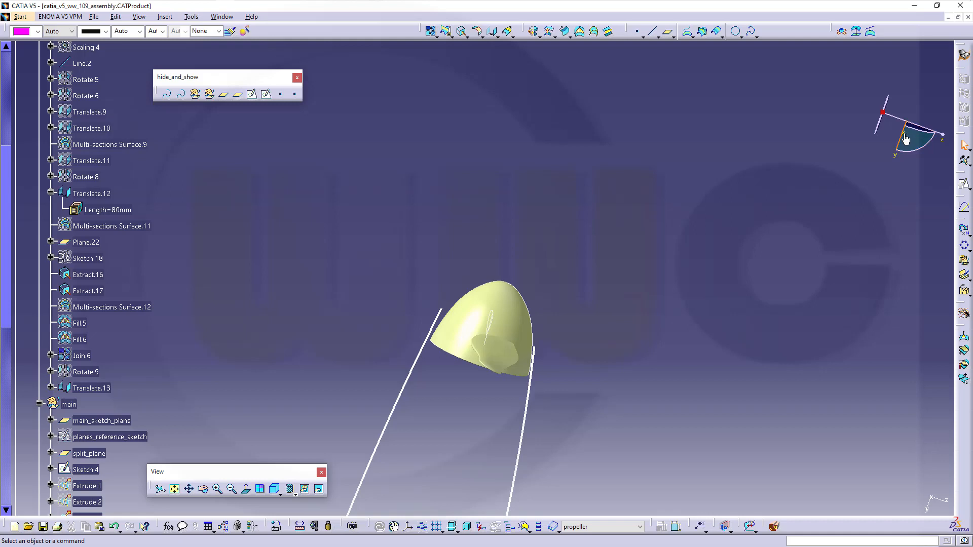
pyautogui.doubleClick(906, 140)
pyautogui.click(879, 468)
pyautogui.click(898, 133)
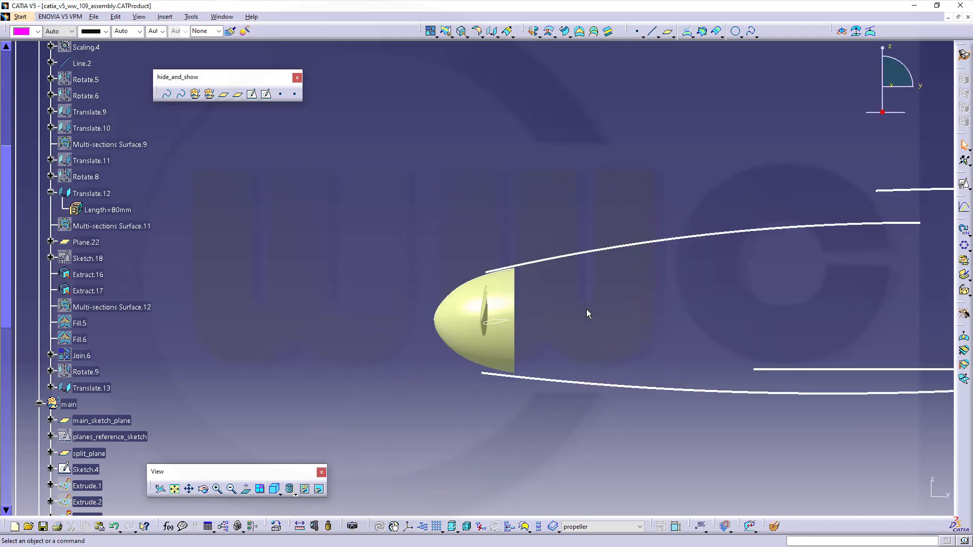
pyautogui.moveTo(588, 314); pyautogui.dragTo(457, 126, button='middle')
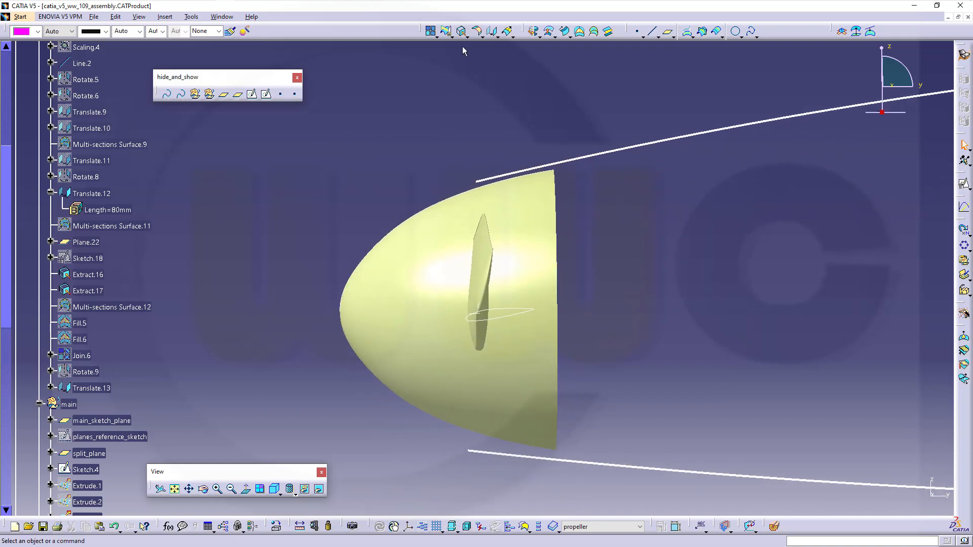
# - Translate the blade Translate.13 by 100 mm, using the absolute ZX plane as the direction
pyautogui.click(492, 31)
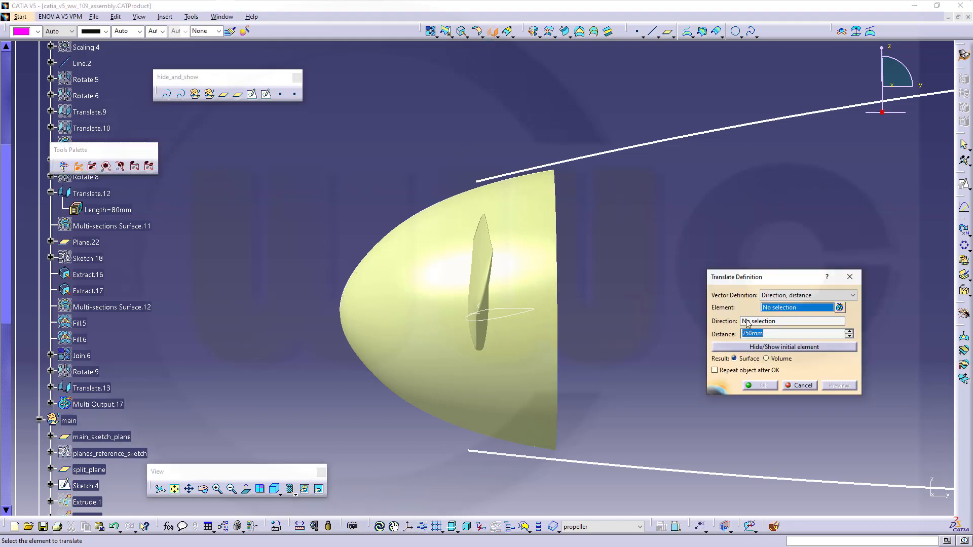
pyautogui.click(501, 250)
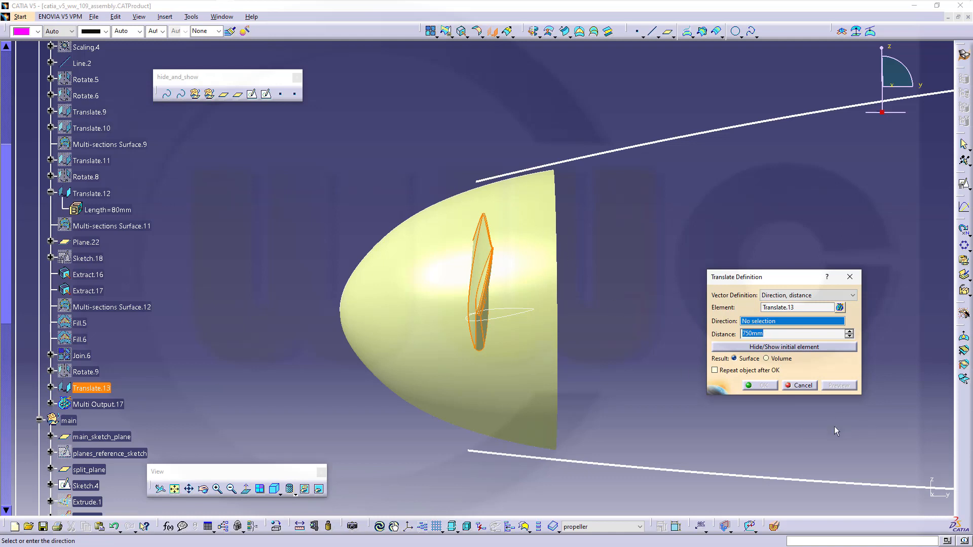
pyautogui.moveTo(675, 390); pyautogui.dragTo(574, 444, button='middle')
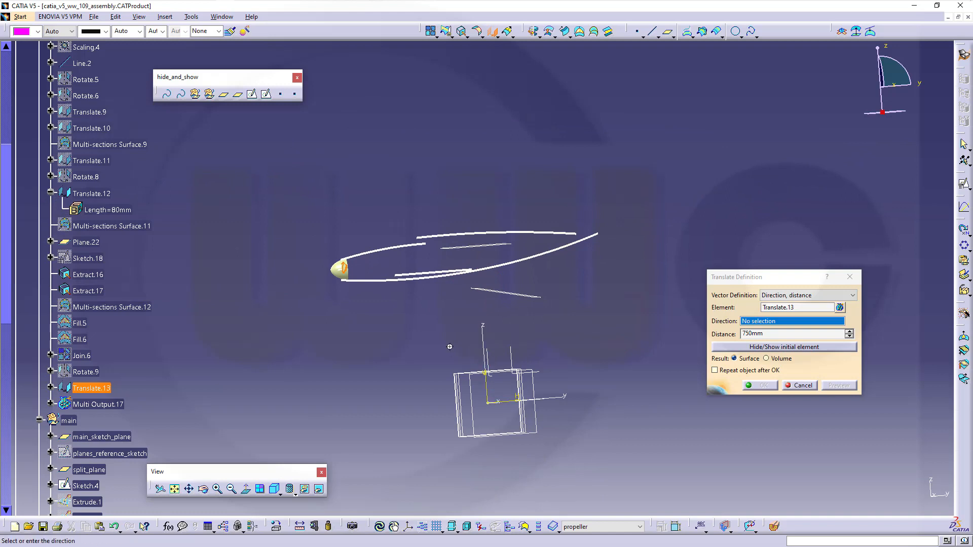
pyautogui.moveTo(450, 347)
pyautogui.mouseDown(button='middle')
pyautogui.moveTo(510, 350)
pyautogui.moveTo(445, 328)
pyautogui.moveTo(384, 343)
pyautogui.moveTo(373, 220)
pyautogui.moveTo(423, 215)
pyautogui.moveTo(472, 247)
pyautogui.moveTo(469, 204)
pyautogui.mouseUp(button='middle')
pyautogui.click(509, 361)
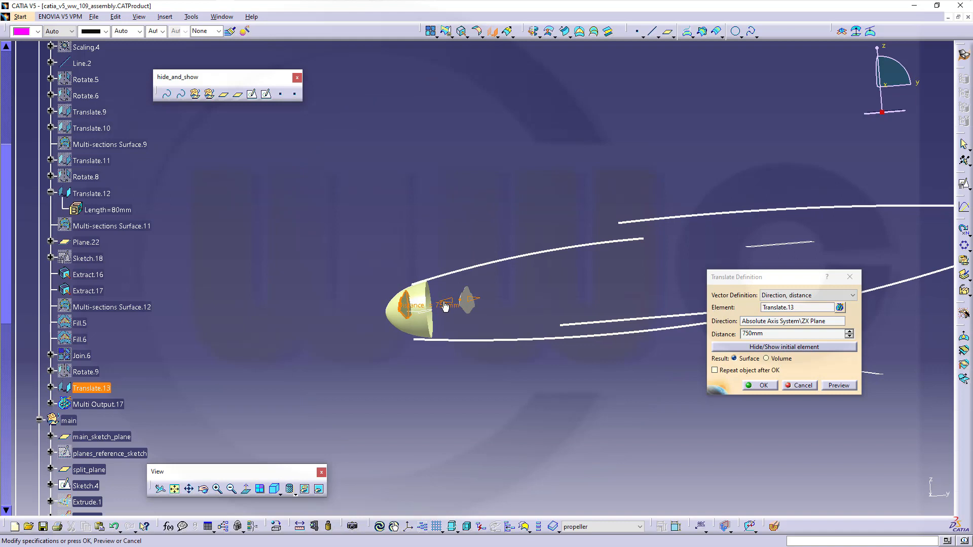
pyautogui.moveTo(439, 301); pyautogui.dragTo(397, 324)
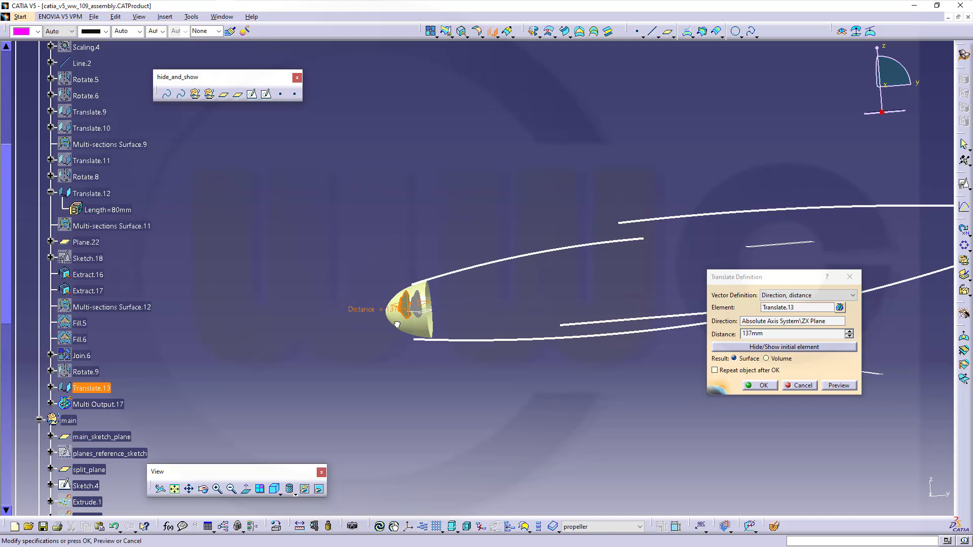
pyautogui.moveTo(454, 213); pyautogui.dragTo(467, 277, button='middle')
pyautogui.moveTo(492, 358); pyautogui.dragTo(466, 295, button='middle')
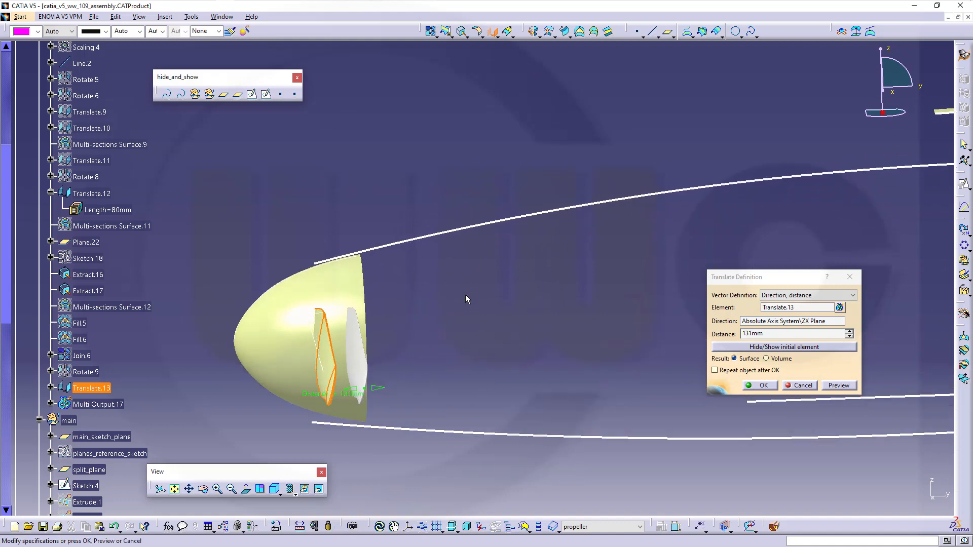
pyautogui.doubleClick(792, 335)
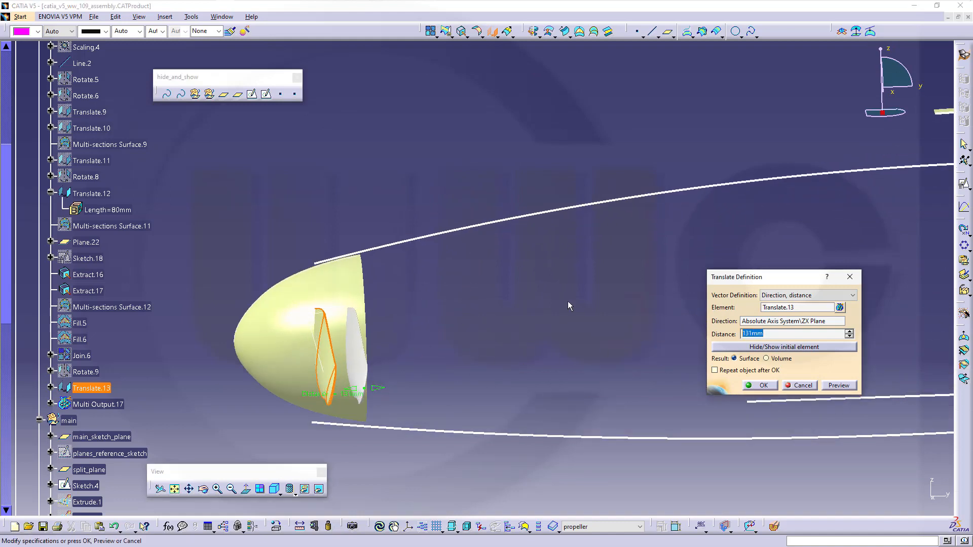
pyautogui.press('Tab')
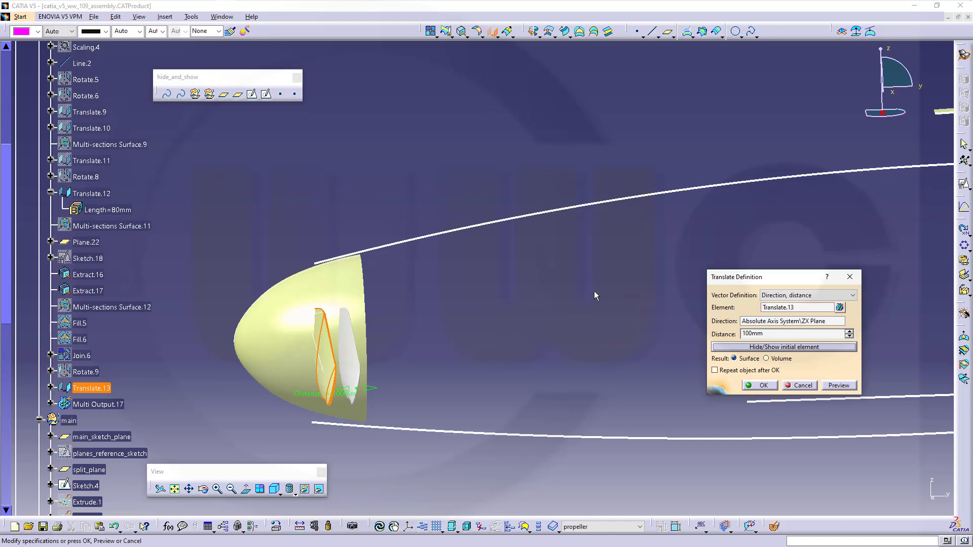
pyautogui.click(763, 386)
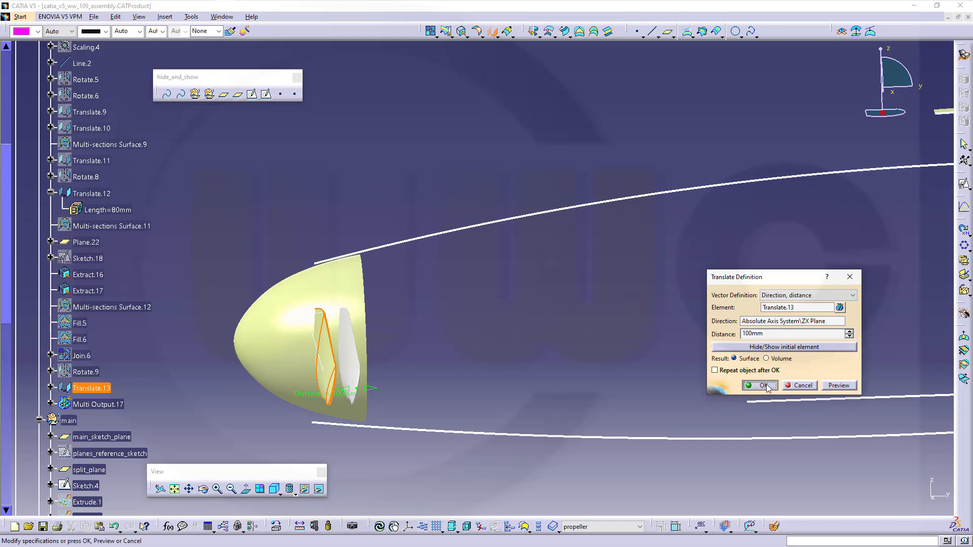
# - Hide the source blade Translate.13, keeping its translated copy shown on the spinner
pyautogui.rightClick(328, 386)
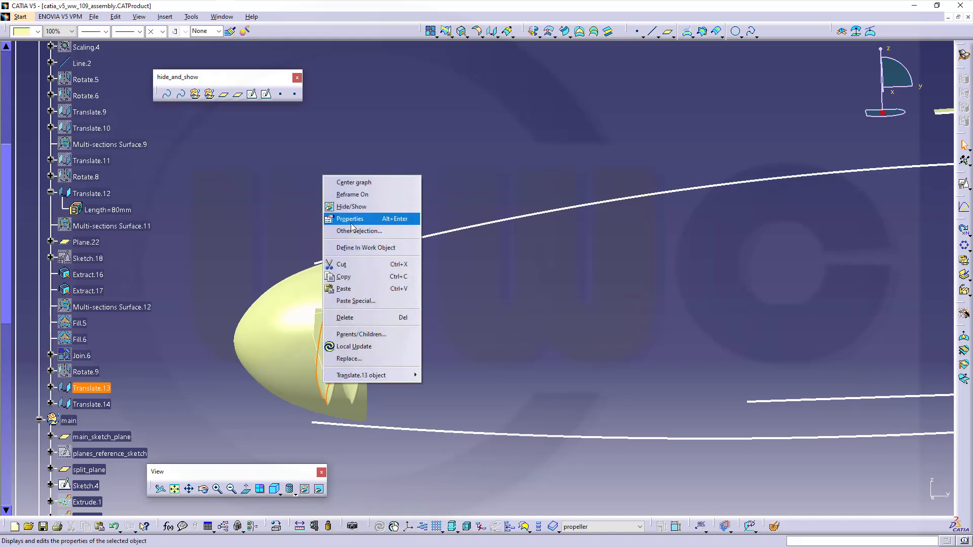
pyautogui.click(355, 206)
pyautogui.moveTo(303, 212); pyautogui.dragTo(339, 209, button='middle')
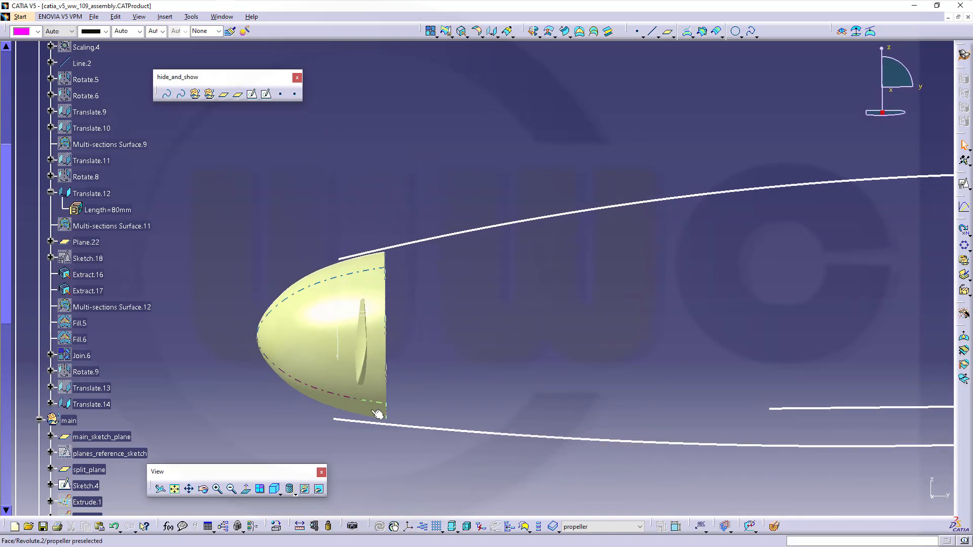
pyautogui.moveTo(403, 339); pyautogui.dragTo(438, 288, button='middle')
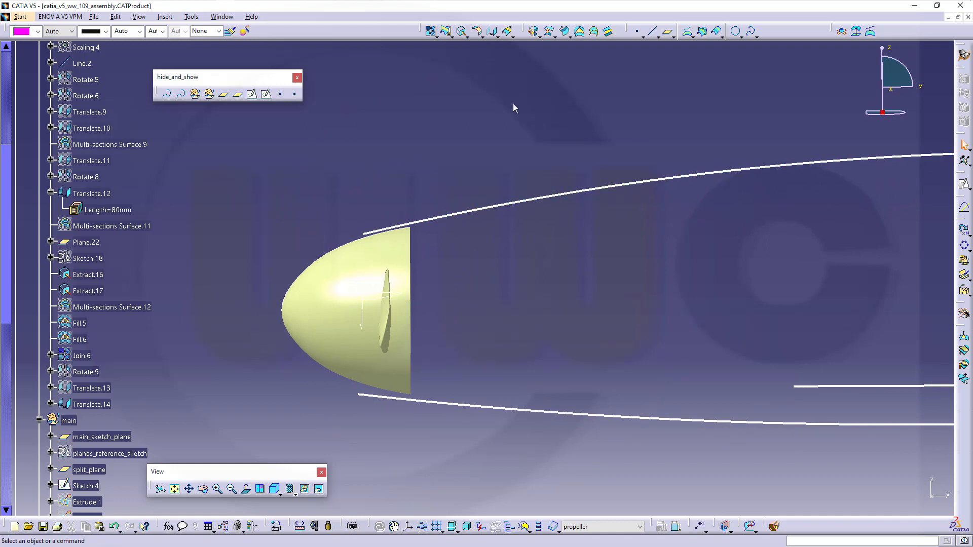
# - Translate the blade Translate.14 by -4 mm, using the absolute XY plane as the direction
pyautogui.click(494, 35)
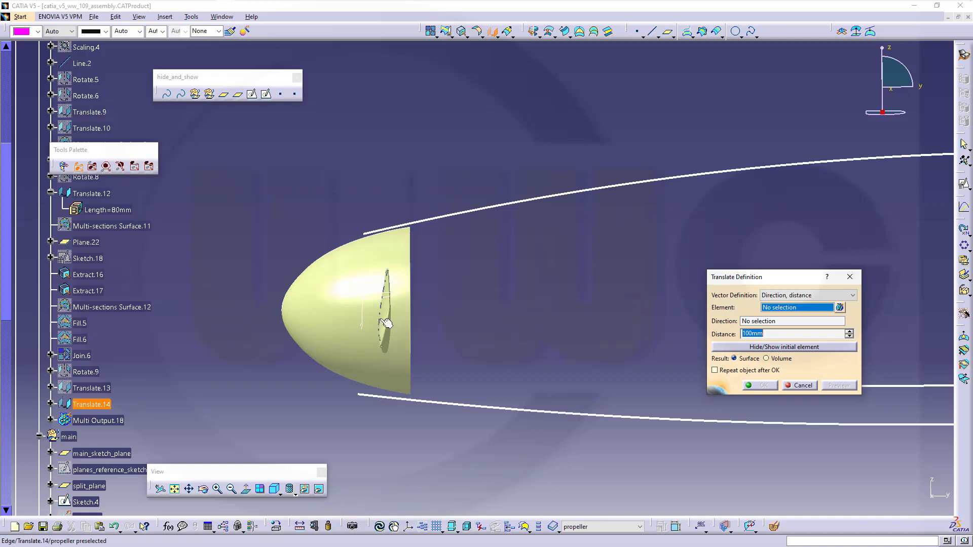
pyautogui.click(91, 405)
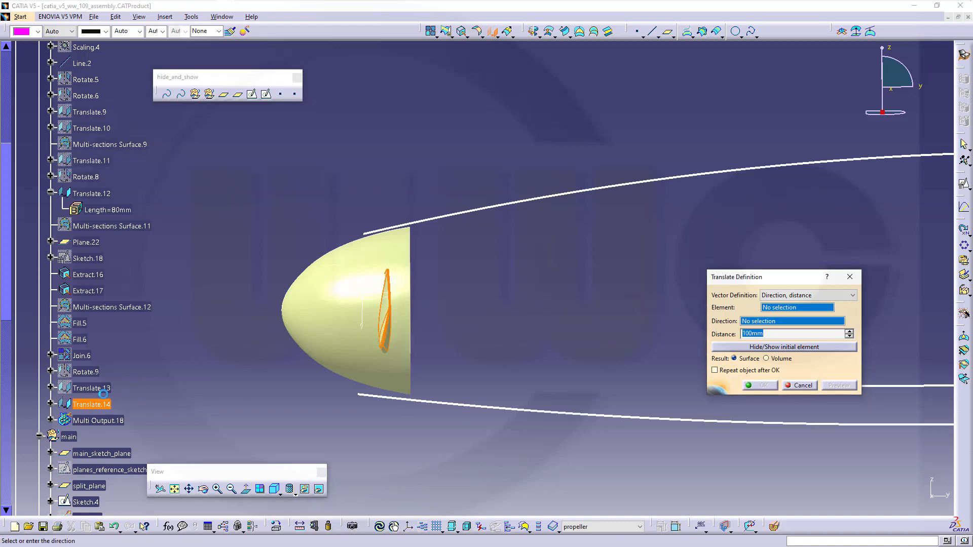
pyautogui.moveTo(567, 310); pyautogui.dragTo(599, 440, button='middle')
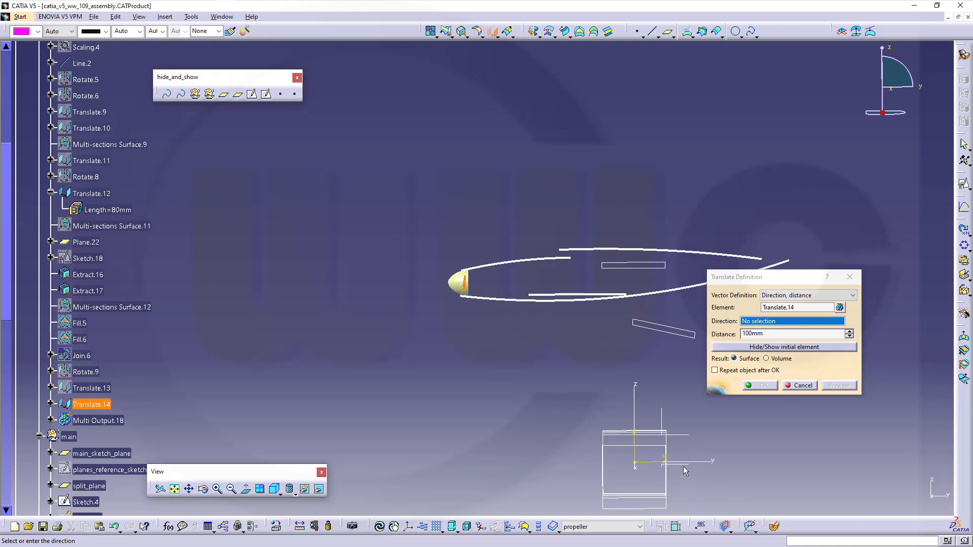
pyautogui.click(637, 464)
pyautogui.moveTo(506, 331); pyautogui.dragTo(661, 184, button='middle')
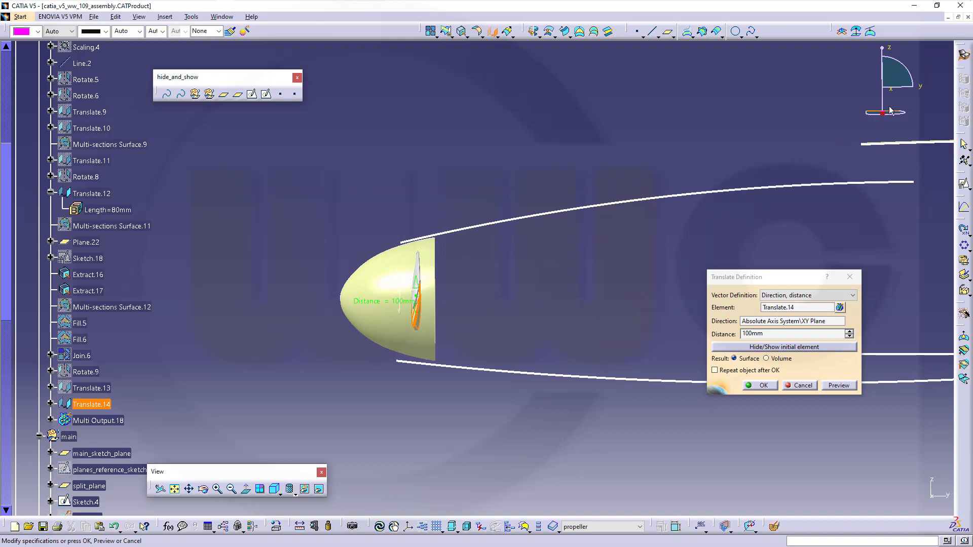
pyautogui.moveTo(894, 95); pyautogui.dragTo(891, 101)
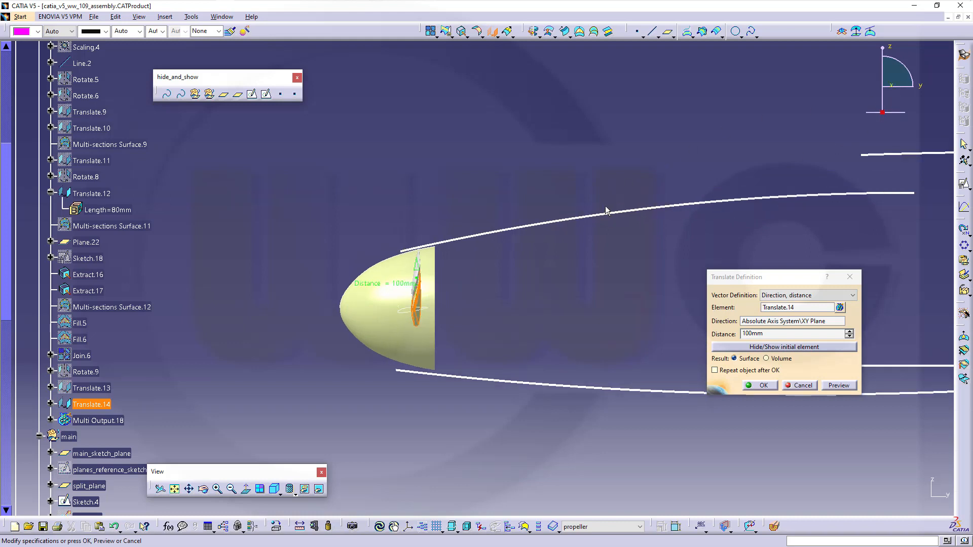
pyautogui.moveTo(424, 415); pyautogui.dragTo(521, 260, button='middle')
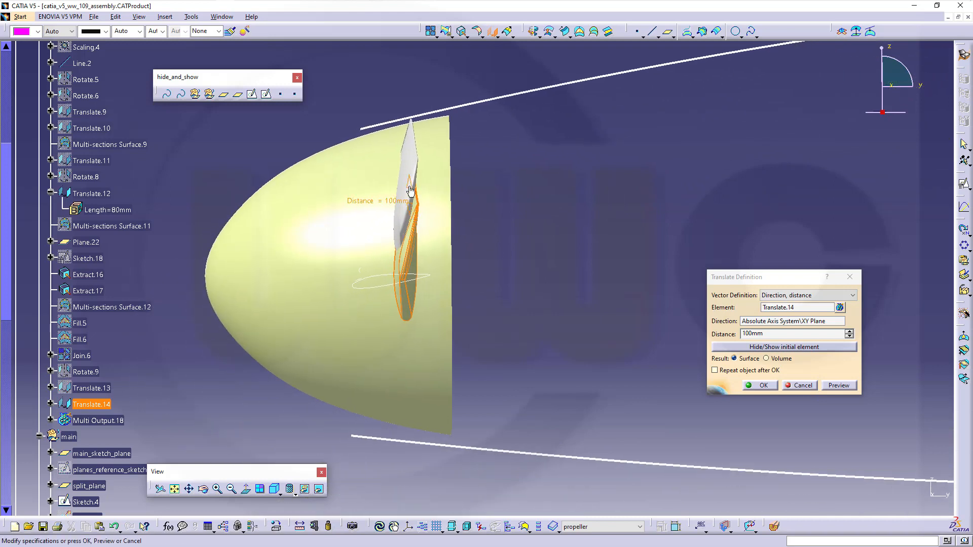
pyautogui.moveTo(410, 182); pyautogui.dragTo(410, 237)
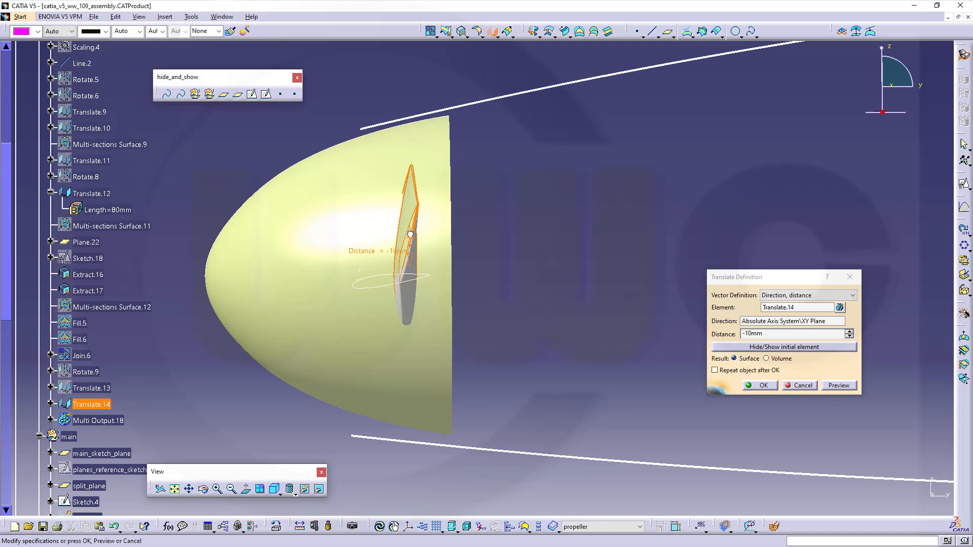
pyautogui.moveTo(409, 242); pyautogui.dragTo(409, 239)
pyautogui.moveTo(498, 280); pyautogui.dragTo(544, 290, button='middle')
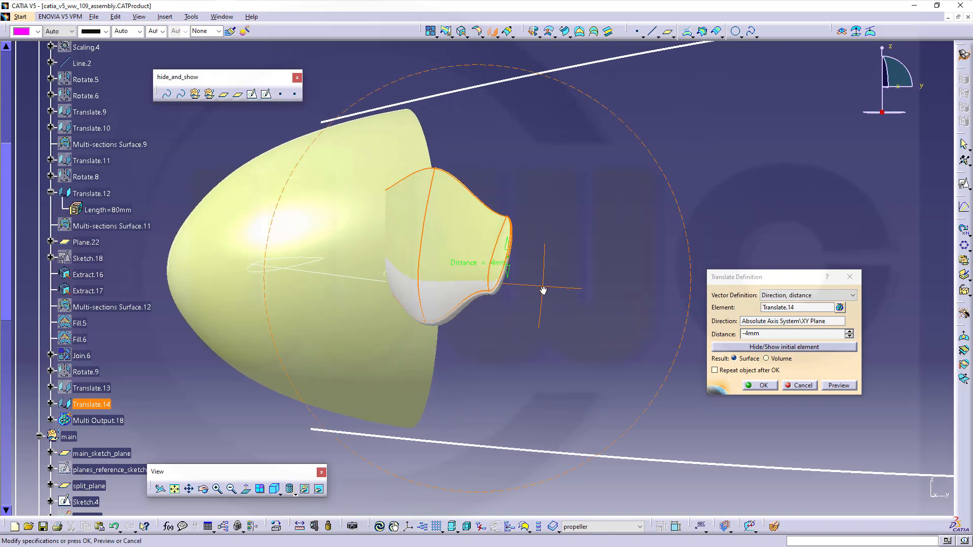
pyautogui.click(760, 386)
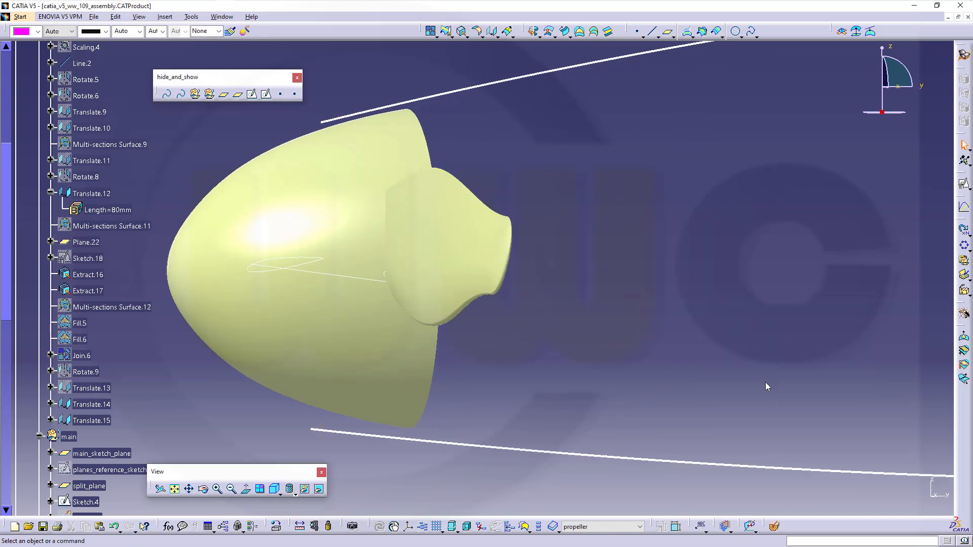
# - Hide the source blade Translate.14, leaving only its vertically translated copy shown
pyautogui.click(98, 405)
pyautogui.rightClick(99, 405)
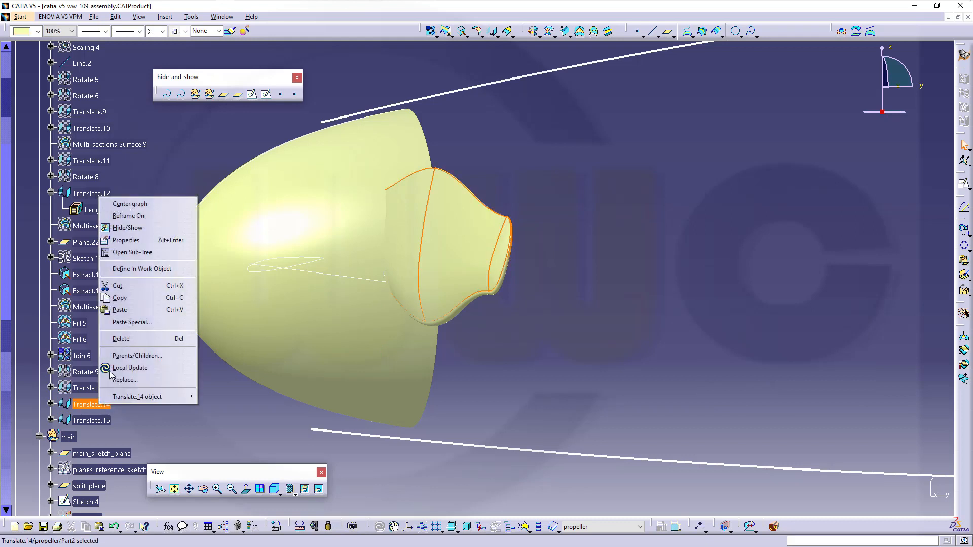
pyautogui.click(122, 229)
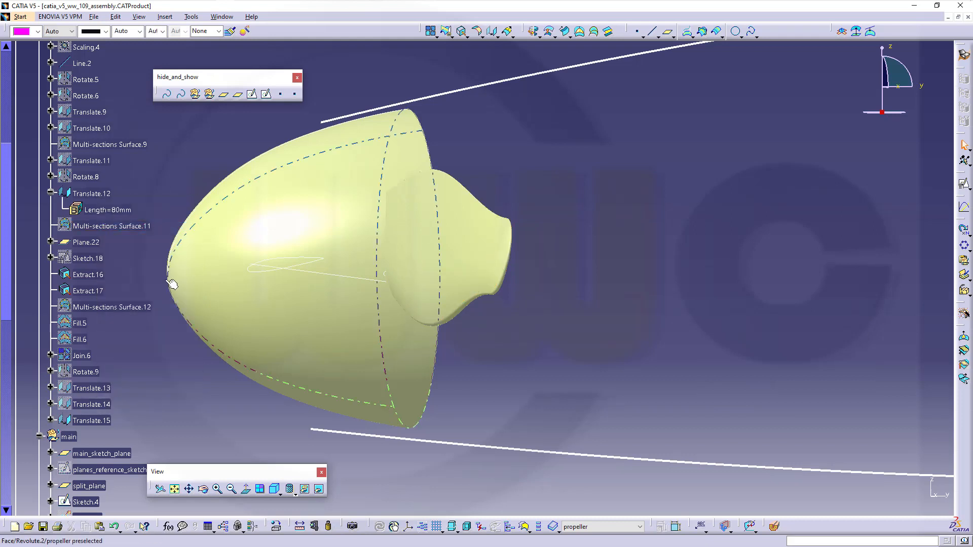
# - Edit the vertical blade translation Translate.15 and set its distance to -50 mm
pyautogui.doubleClick(88, 421)
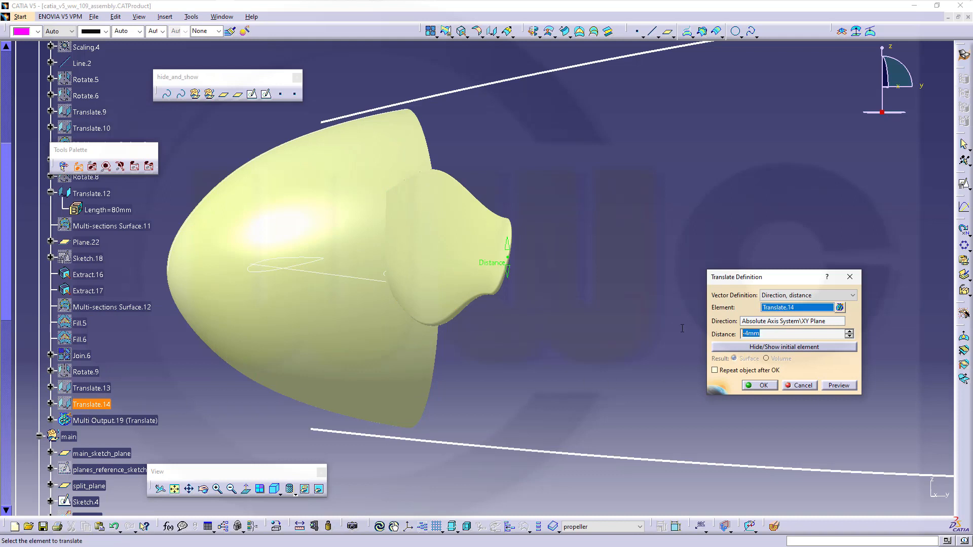
pyautogui.write('-50')
pyautogui.press('Return')
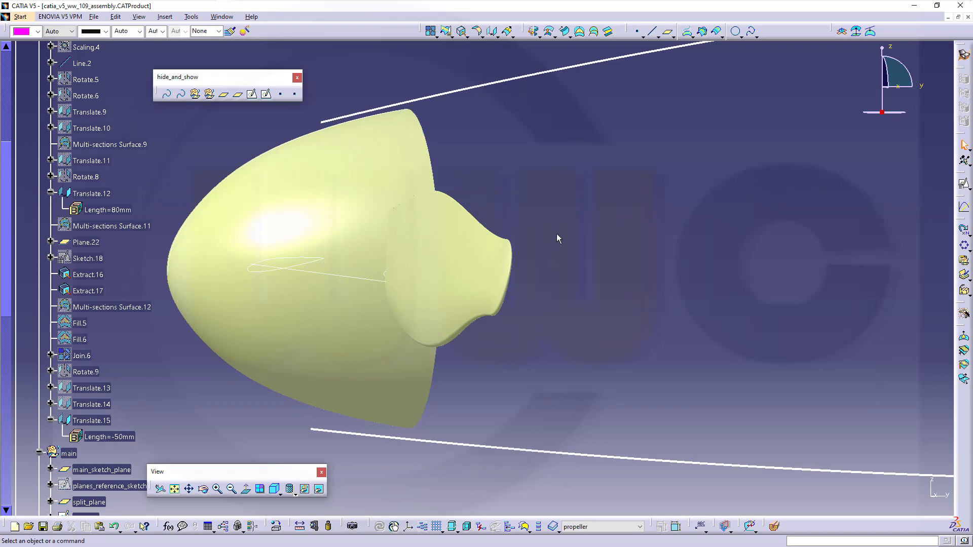
# - Set the length parameter of the blade translation Translate.15 to -55 mm
pyautogui.moveTo(585, 256); pyautogui.dragTo(736, 261, button='middle')
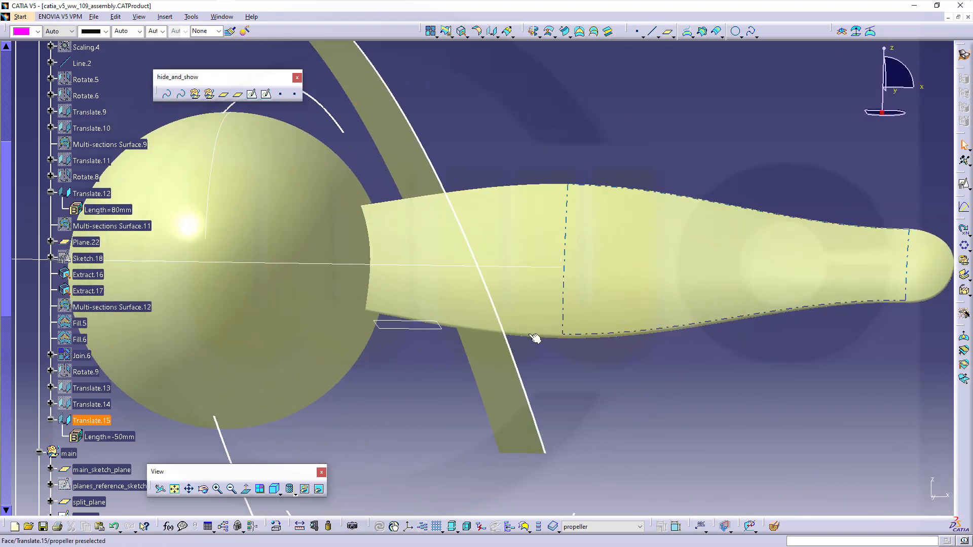
pyautogui.moveTo(485, 338); pyautogui.dragTo(517, 356, button='middle')
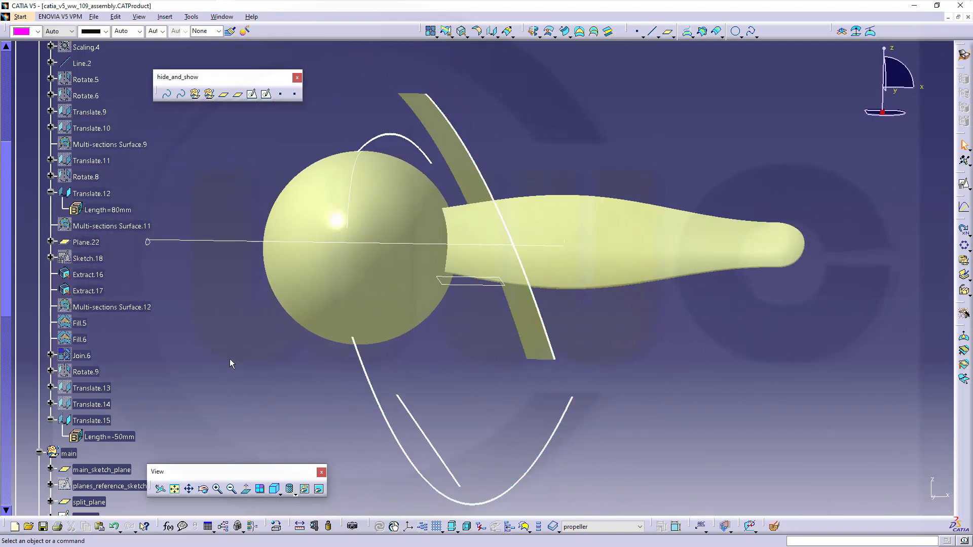
pyautogui.doubleClick(120, 437)
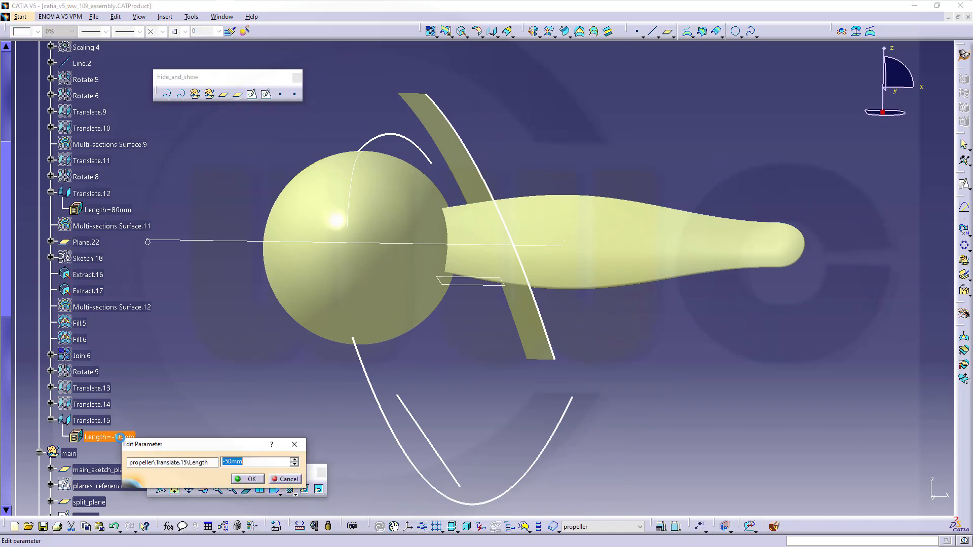
pyautogui.write('-55')
pyautogui.press('Return')
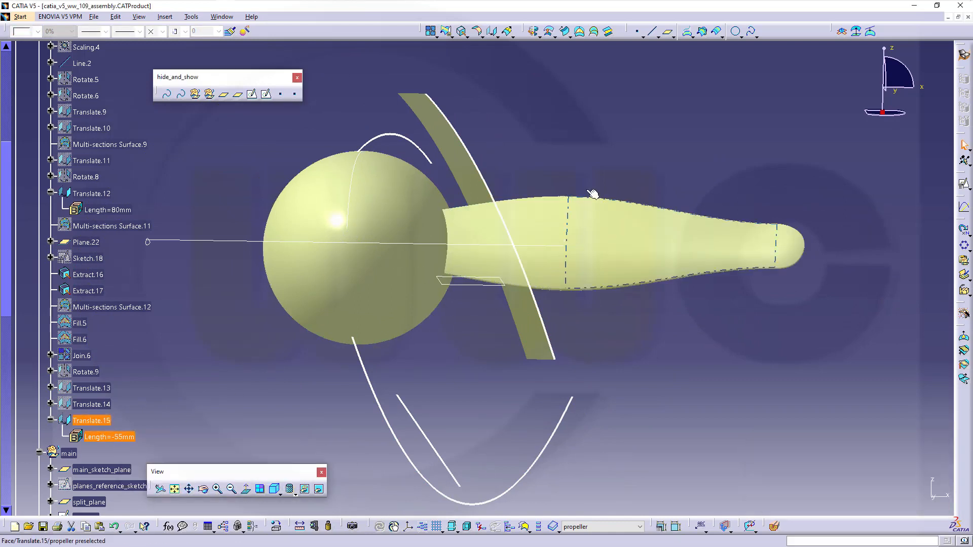
# - Split the blade Translate.15 with the spinner surface, keeping the portion outside the spinner
pyautogui.moveTo(599, 171); pyautogui.dragTo(370, 190, button='middle')
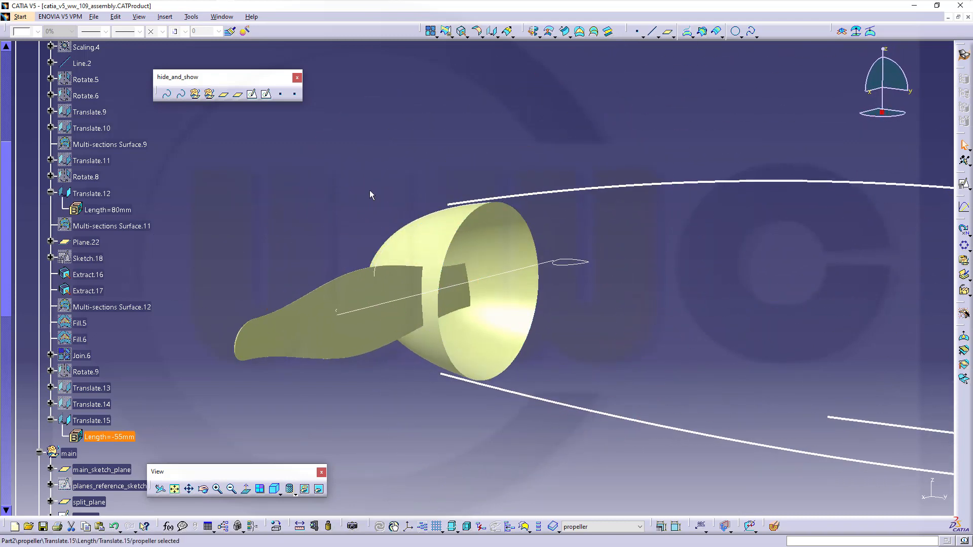
pyautogui.click(433, 109)
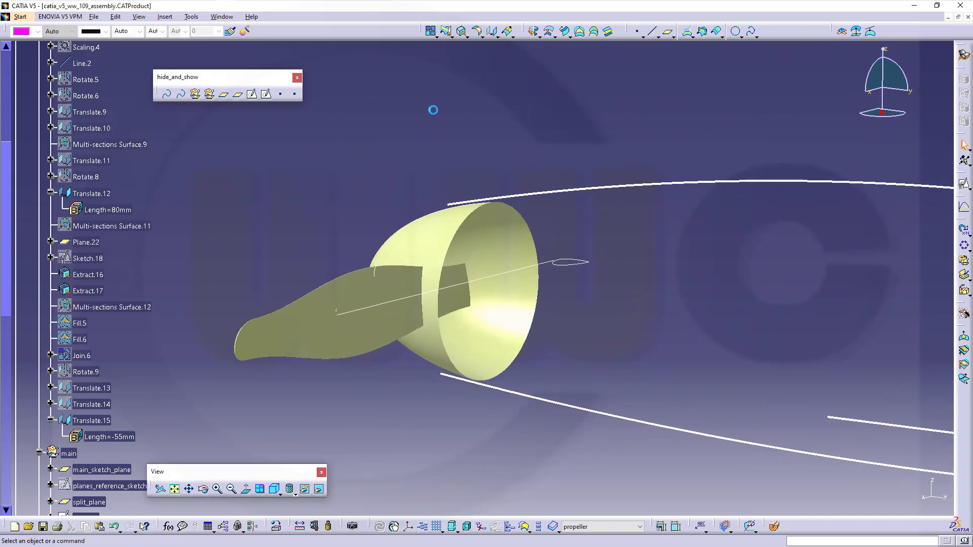
pyautogui.click(450, 36)
pyautogui.click(463, 50)
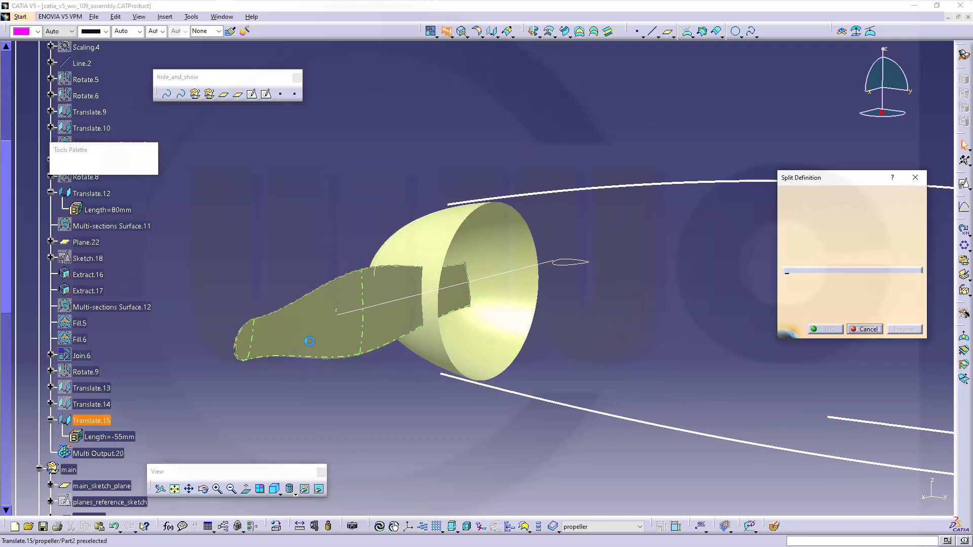
pyautogui.click(314, 344)
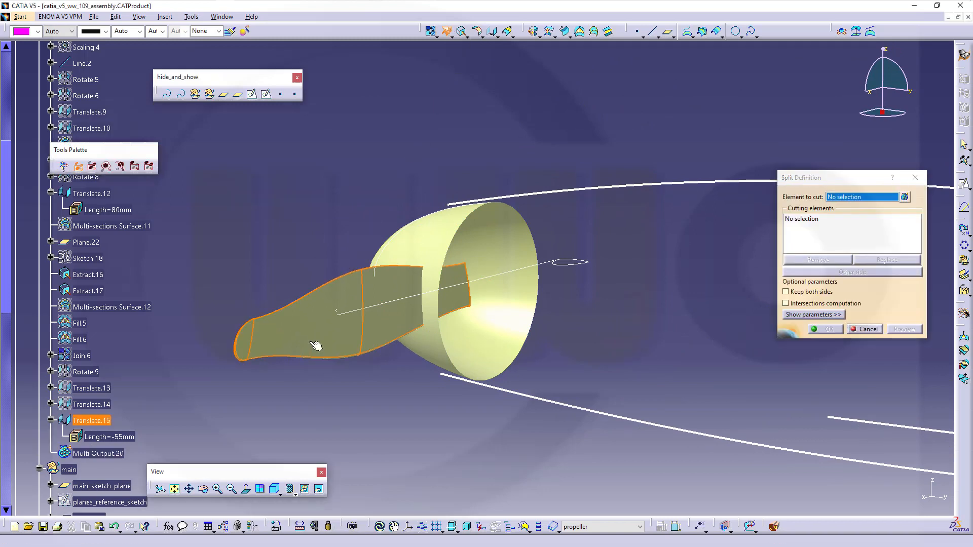
pyautogui.click(434, 251)
pyautogui.click(827, 330)
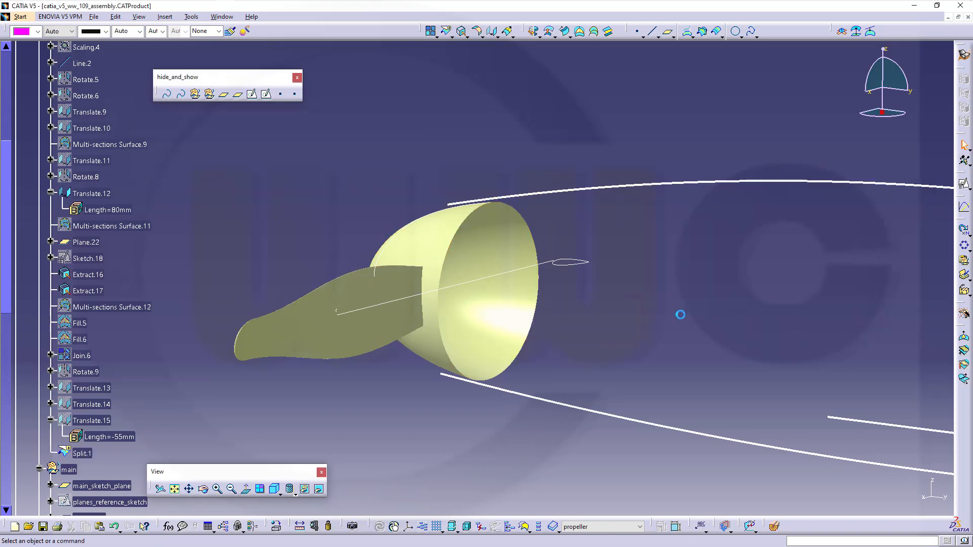
pyautogui.moveTo(568, 341); pyautogui.dragTo(489, 314, button='middle')
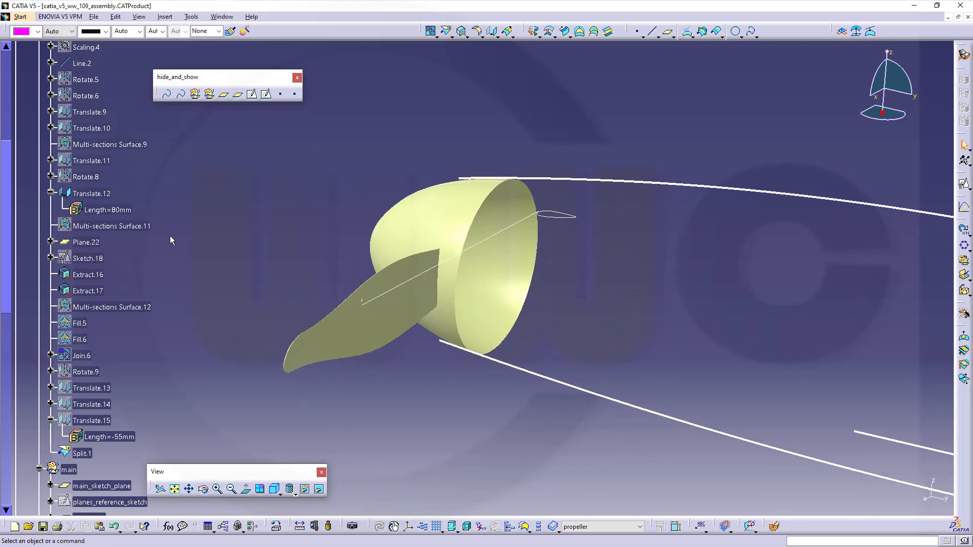
# - In Sketch.15, draw a horizontal line along the spinner's axis, from its rear centre point to beyond the nose
pyautogui.scroll(5, 170, 241)
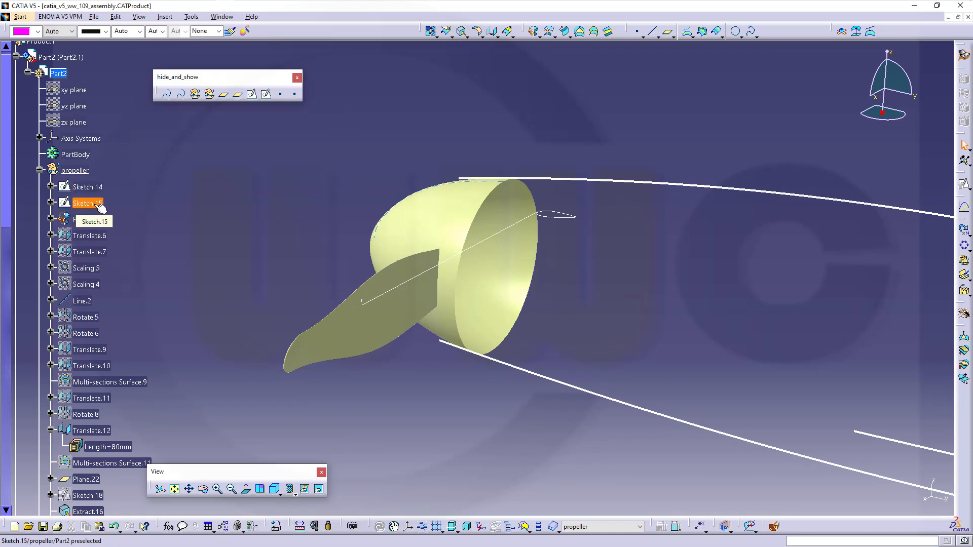
pyautogui.doubleClick(99, 206)
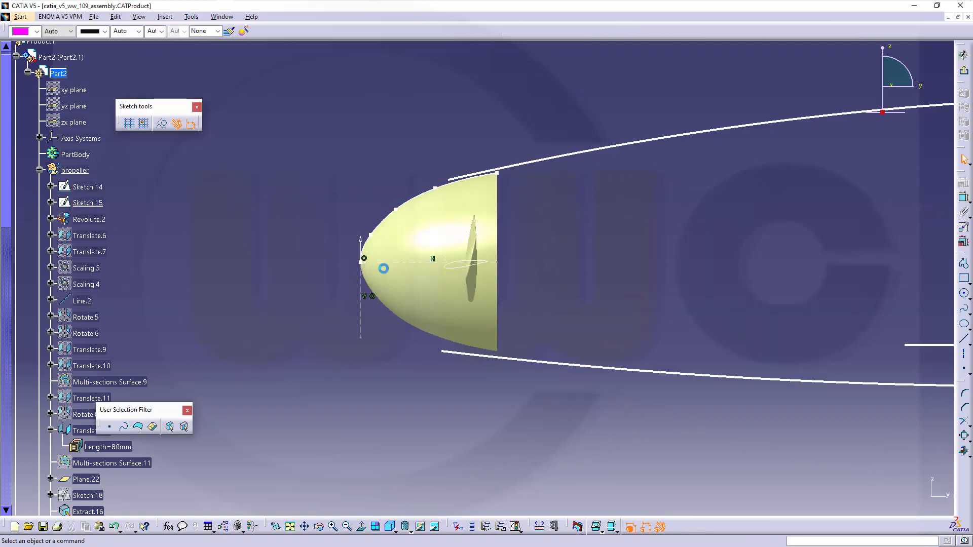
pyautogui.moveTo(612, 273)
pyautogui.mouseDown(button='middle')
pyautogui.moveTo(560, 306)
pyautogui.moveTo(502, 274)
pyautogui.mouseUp(button='middle')
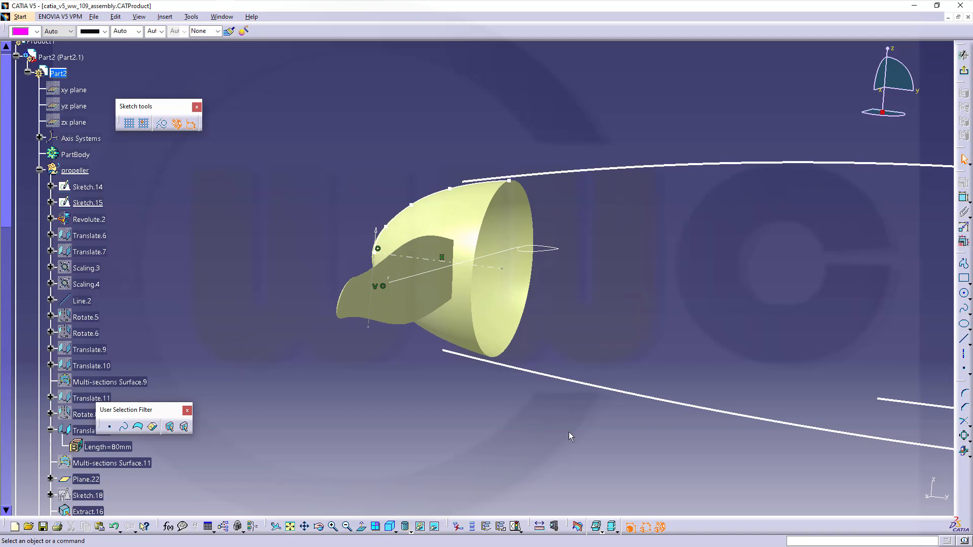
pyautogui.click(965, 344)
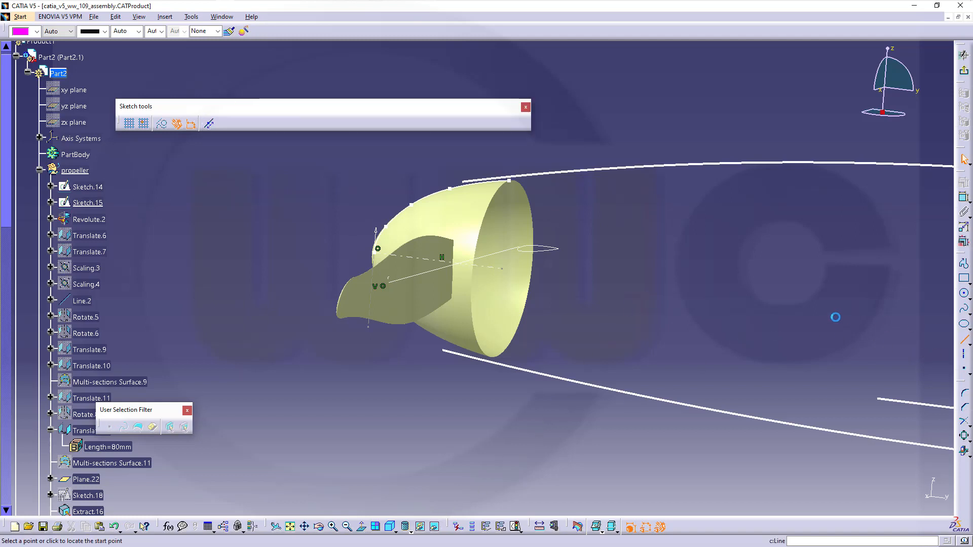
pyautogui.click(503, 269)
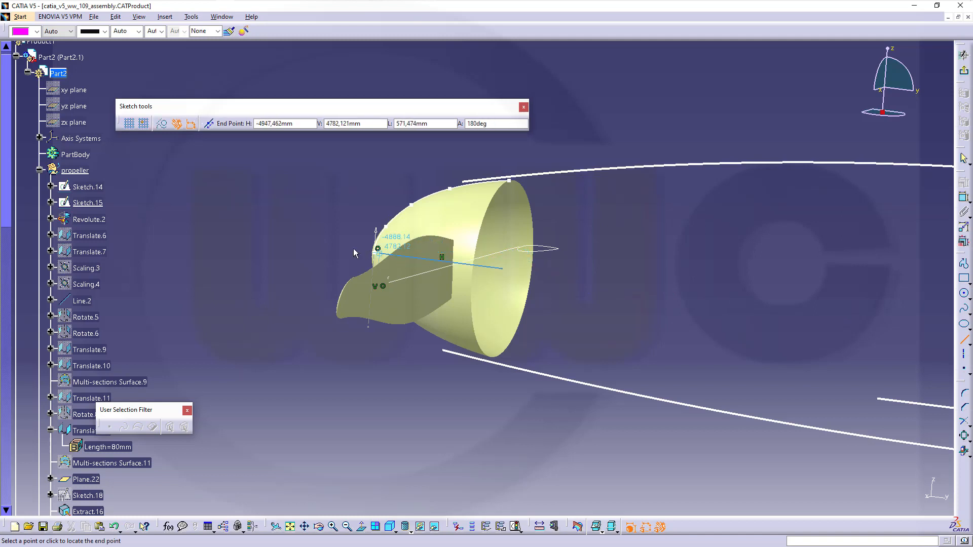
pyautogui.click(313, 244)
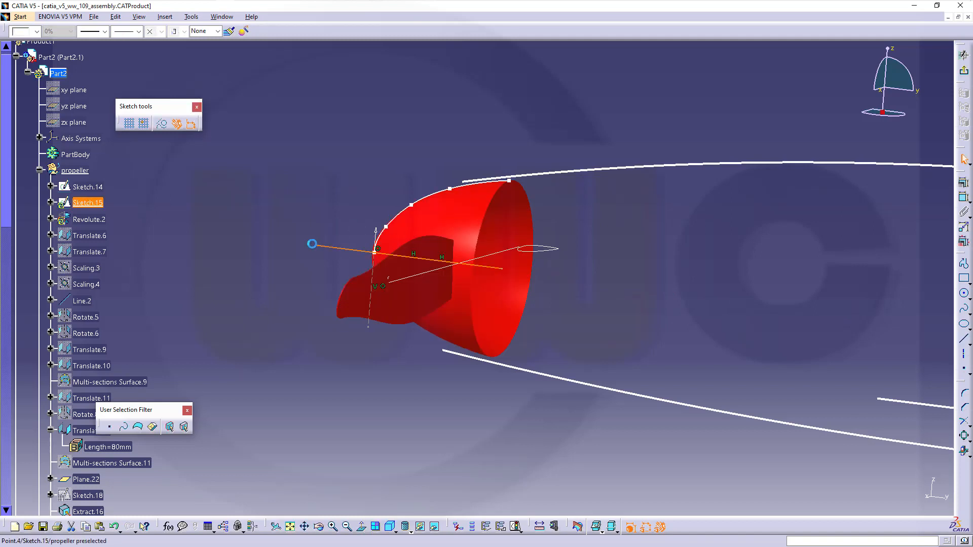
pyautogui.click(301, 196)
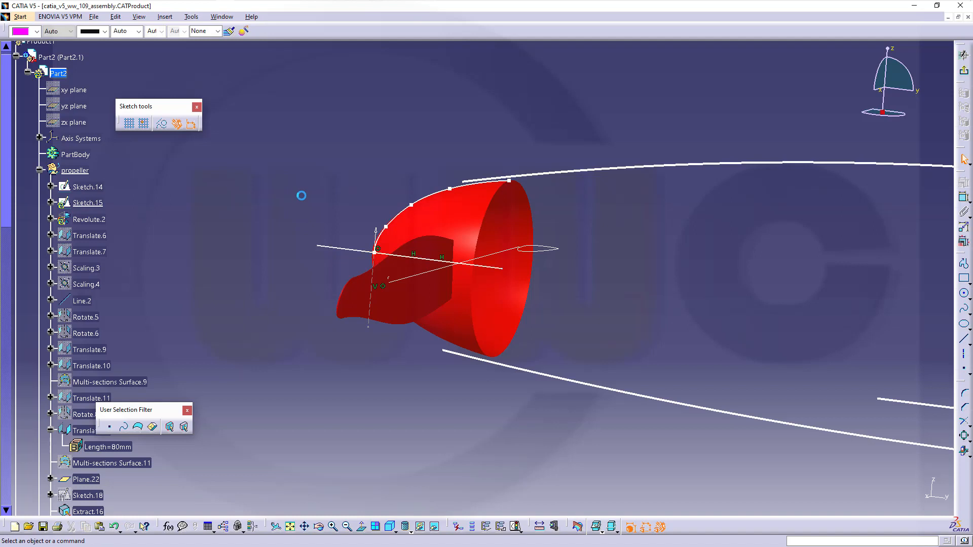
# - Make the spinner axis line an output feature of Sketch.15 and exit the sketch
pyautogui.click(329, 247)
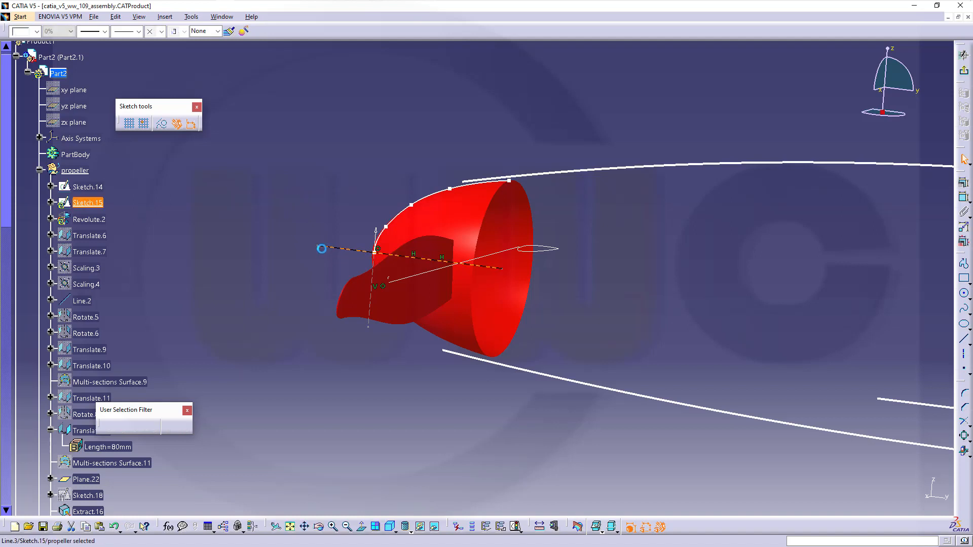
pyautogui.click(489, 529)
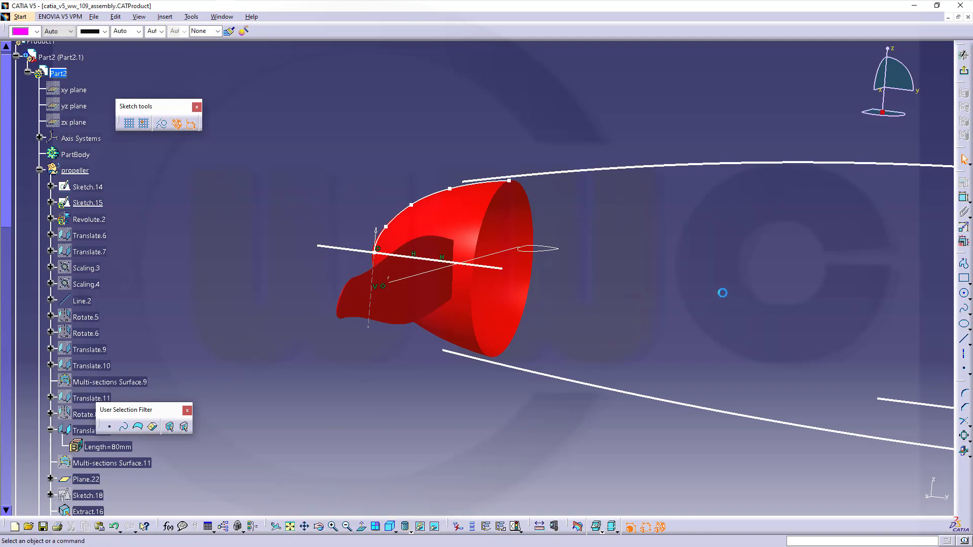
pyautogui.click(965, 75)
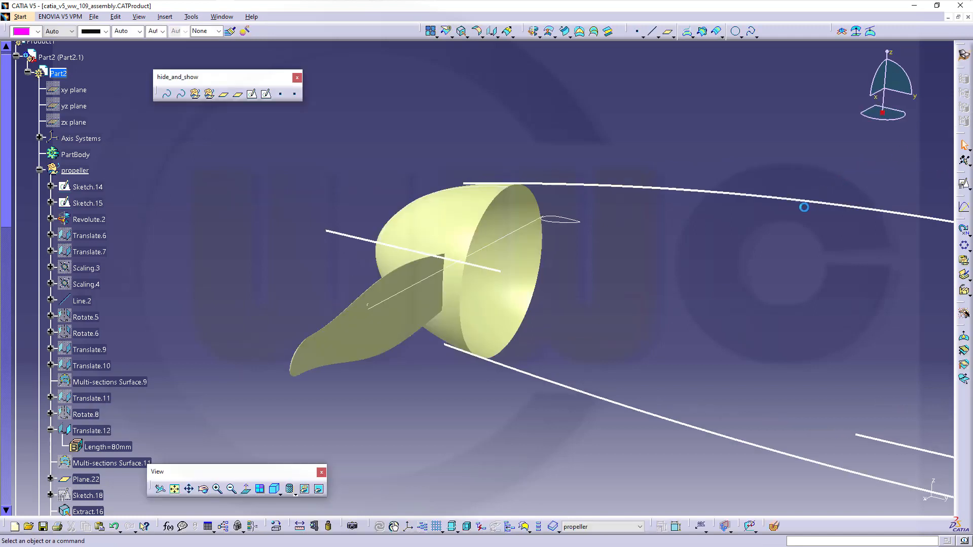
# - Create a circular pattern of the split blade as a complete crown with 3 instances around the spinner's axis line
pyautogui.moveTo(617, 287); pyautogui.dragTo(520, 259, button='middle')
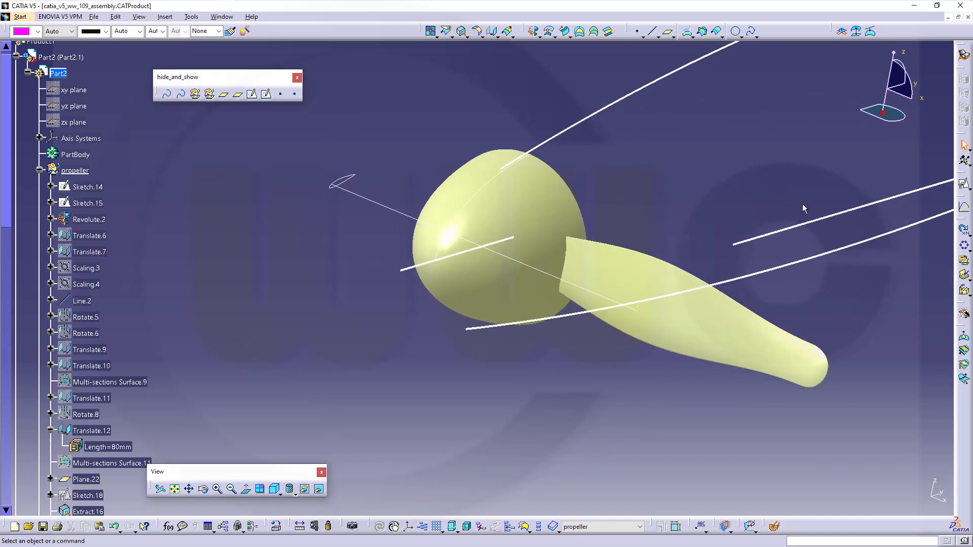
pyautogui.click(965, 247)
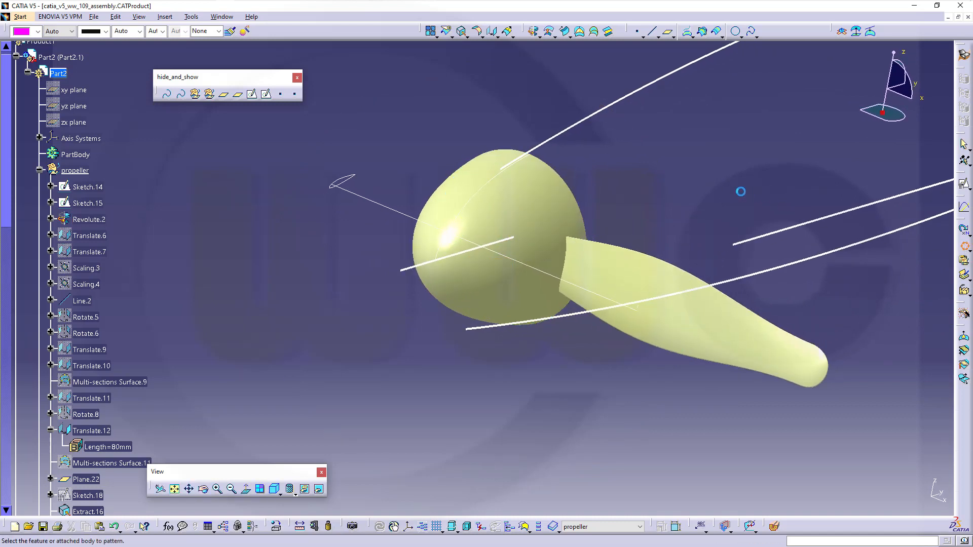
pyautogui.click(712, 315)
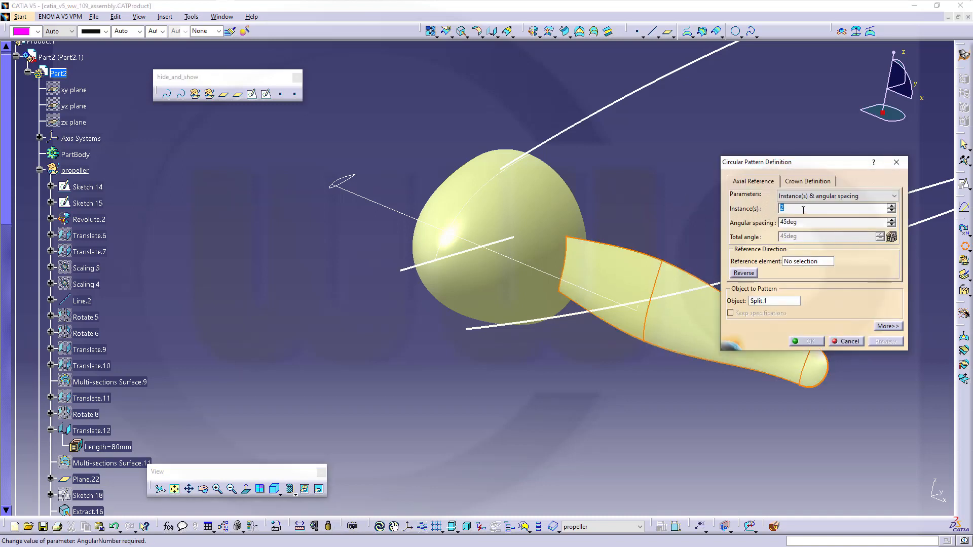
pyautogui.click(895, 198)
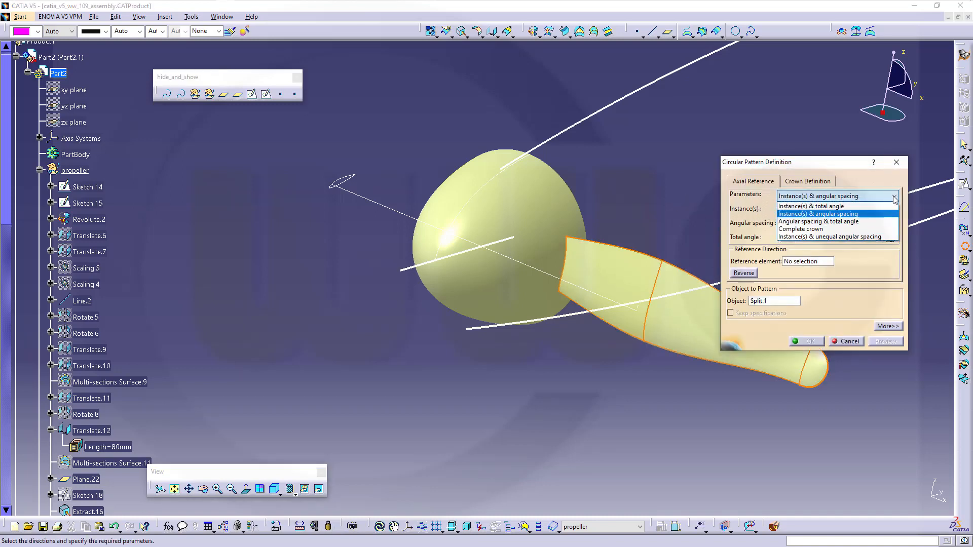
pyautogui.click(819, 229)
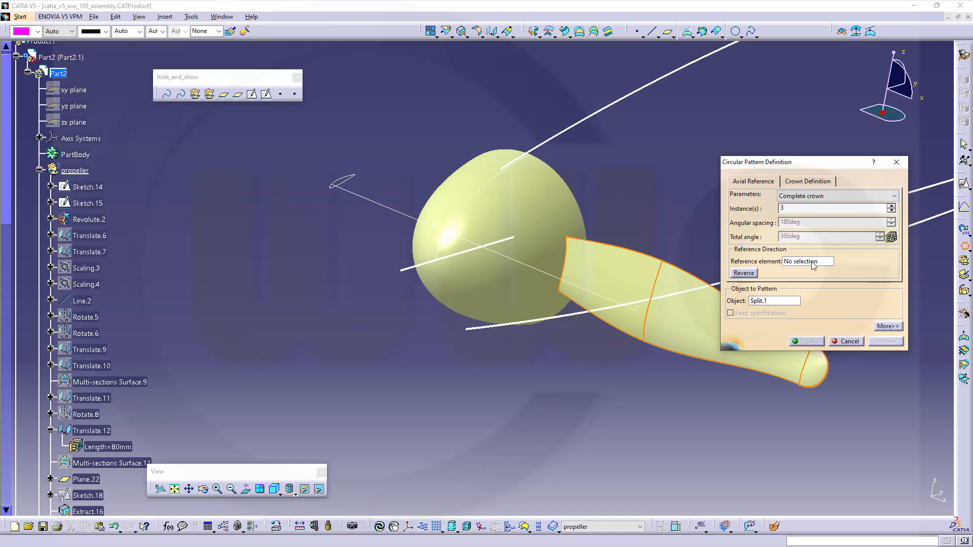
pyautogui.click(418, 265)
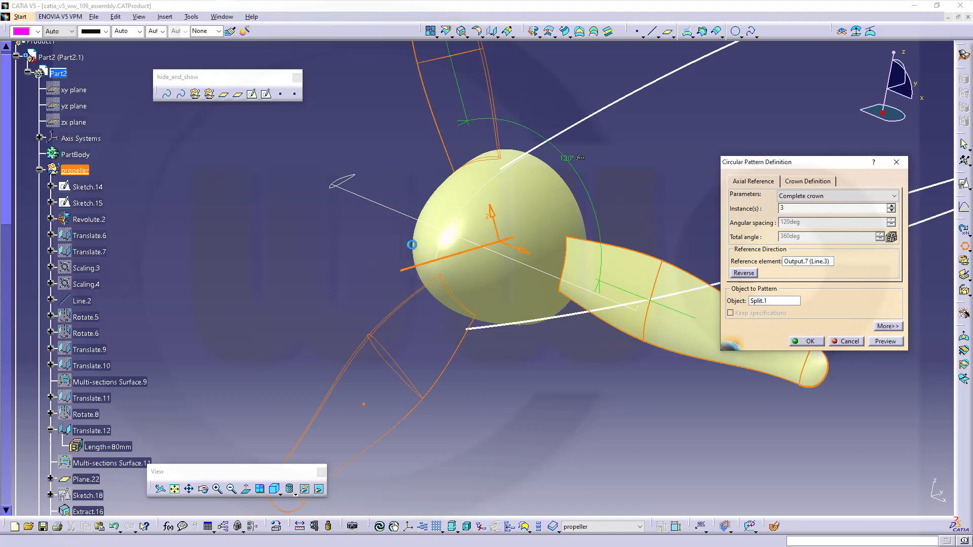
pyautogui.click(807, 342)
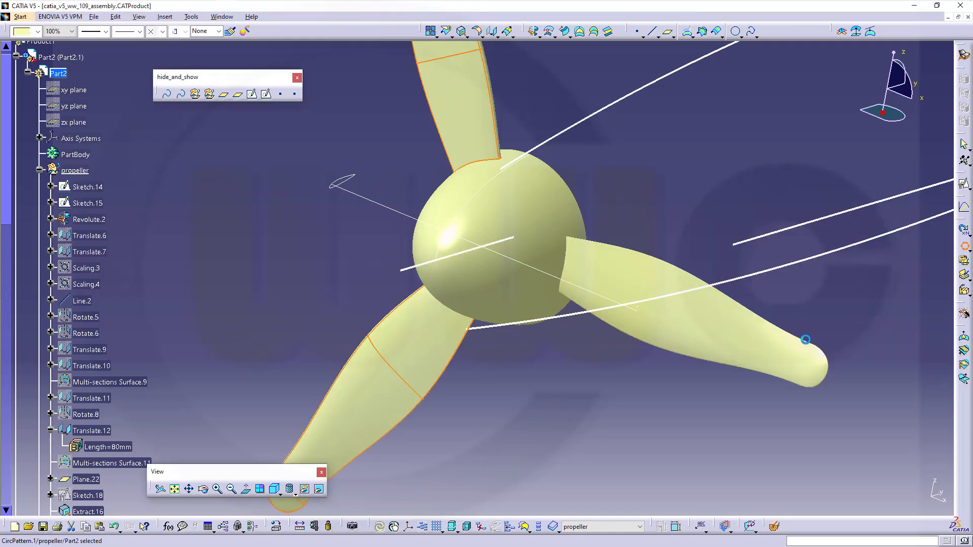
pyautogui.moveTo(741, 219); pyautogui.dragTo(663, 314, button='middle')
pyautogui.click(484, 84)
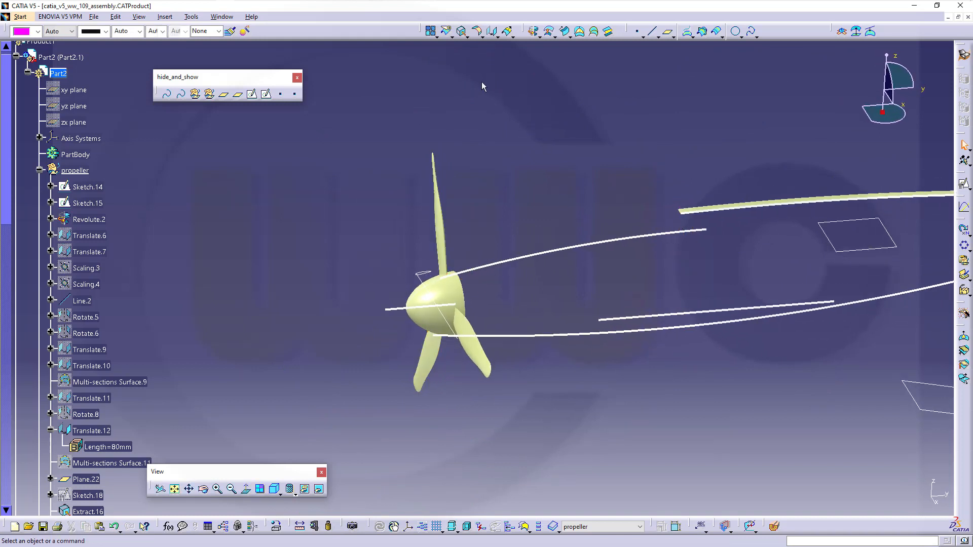
# - Trim the spinner Revolute.2 with the patterned blades CircPattern.1 and the original split blade into one surface
pyautogui.click(452, 36)
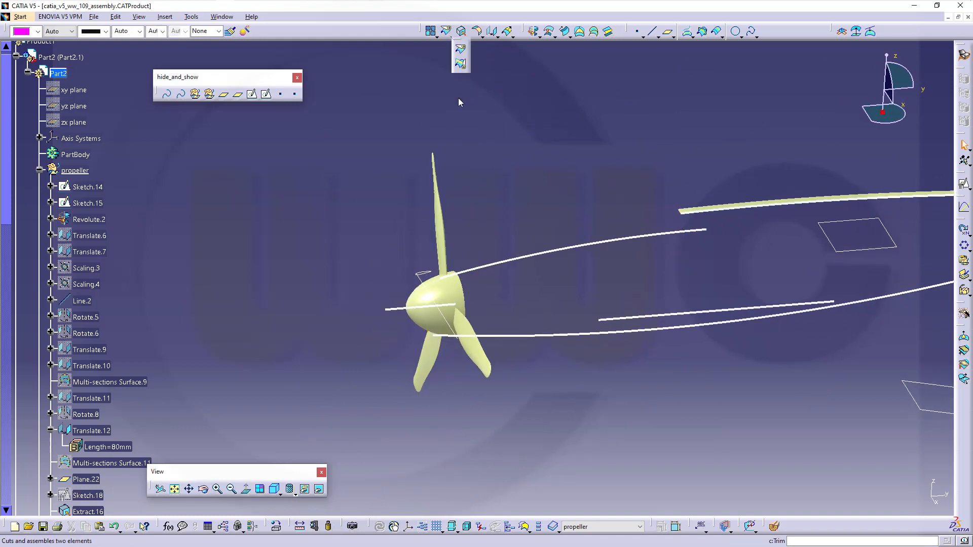
pyautogui.click(460, 64)
pyautogui.moveTo(582, 289); pyautogui.dragTo(545, 306, button='middle')
pyautogui.click(457, 259)
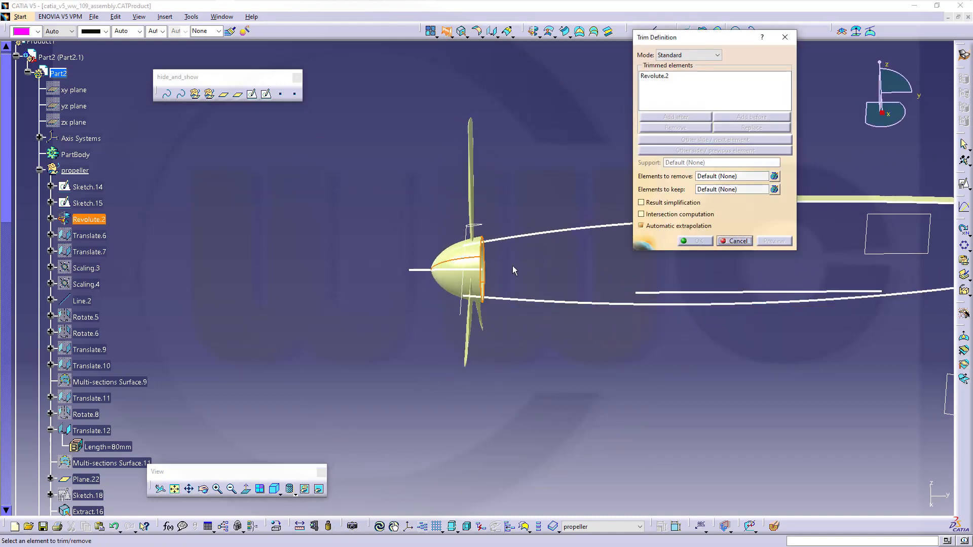
pyautogui.moveTo(512, 269); pyautogui.dragTo(445, 245, button='middle')
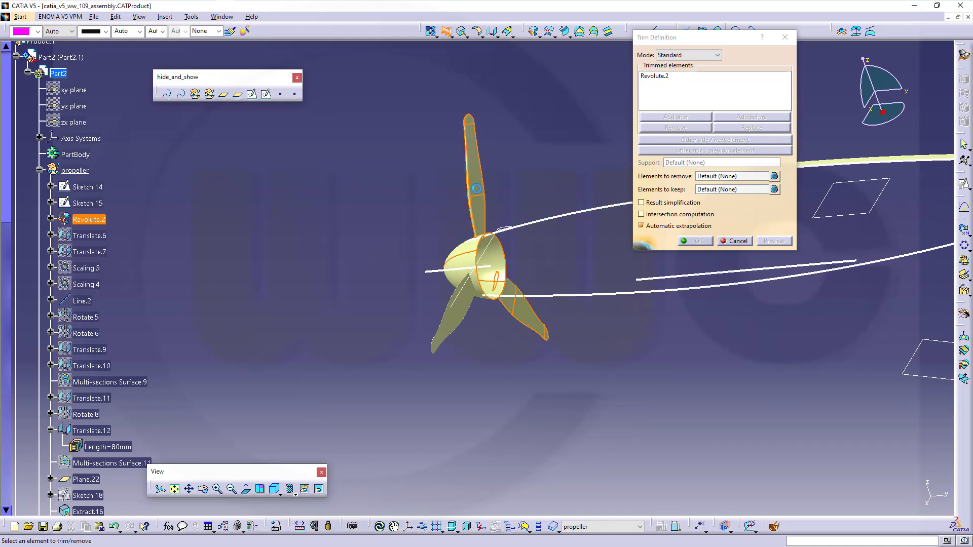
pyautogui.click(476, 192)
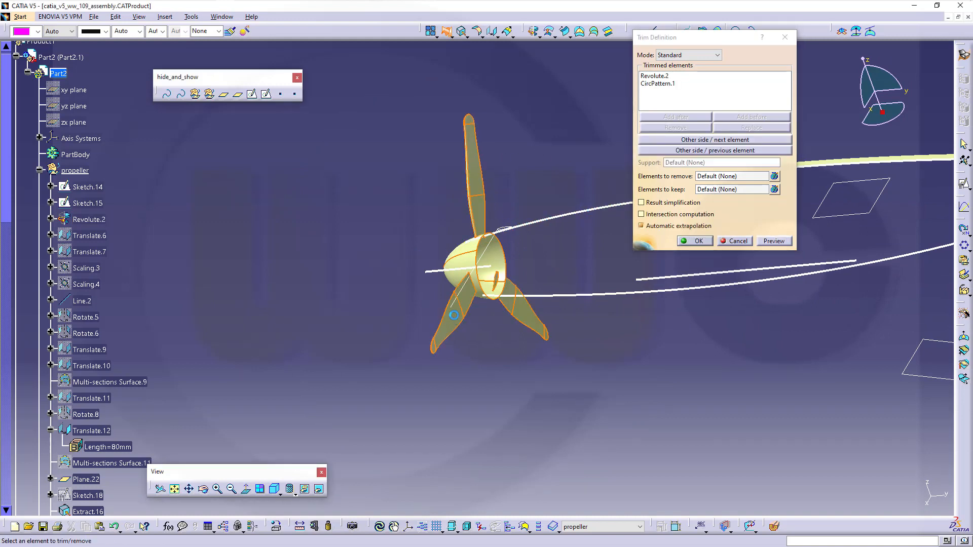
pyautogui.click(461, 323)
pyautogui.click(698, 241)
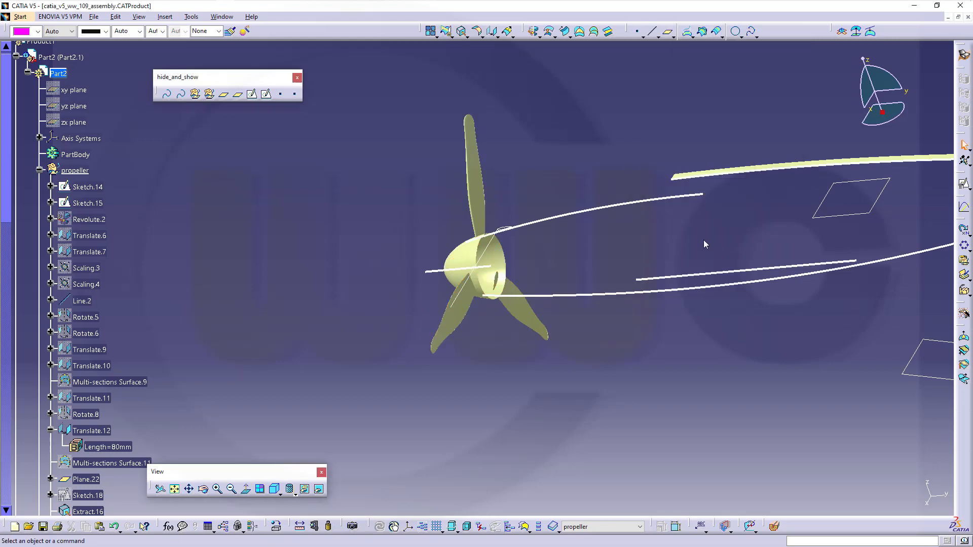
# - Show the blueprint image Painting 1 from the Painting Gallery
pyautogui.moveTo(385, 181); pyautogui.dragTo(517, 267, button='middle')
pyautogui.moveTo(692, 267); pyautogui.dragTo(558, 325, button='middle')
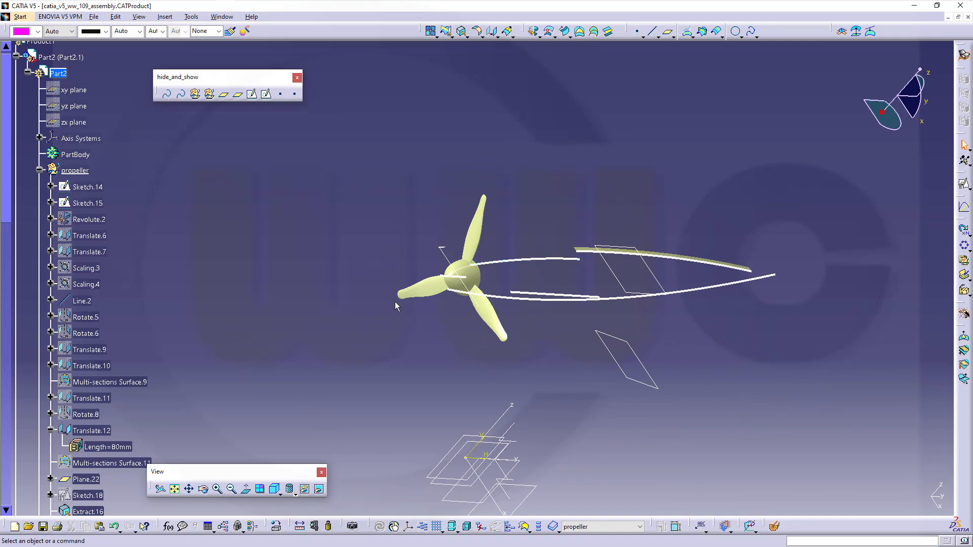
pyautogui.scroll(-15, 119, 397)
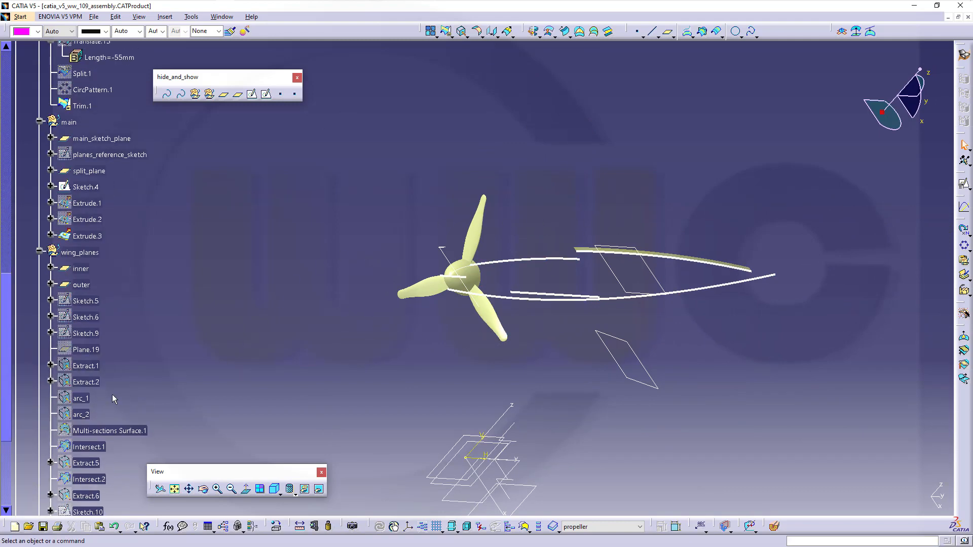
pyautogui.scroll(3, 121, 396)
pyautogui.click(75, 358)
pyautogui.rightClick(76, 359)
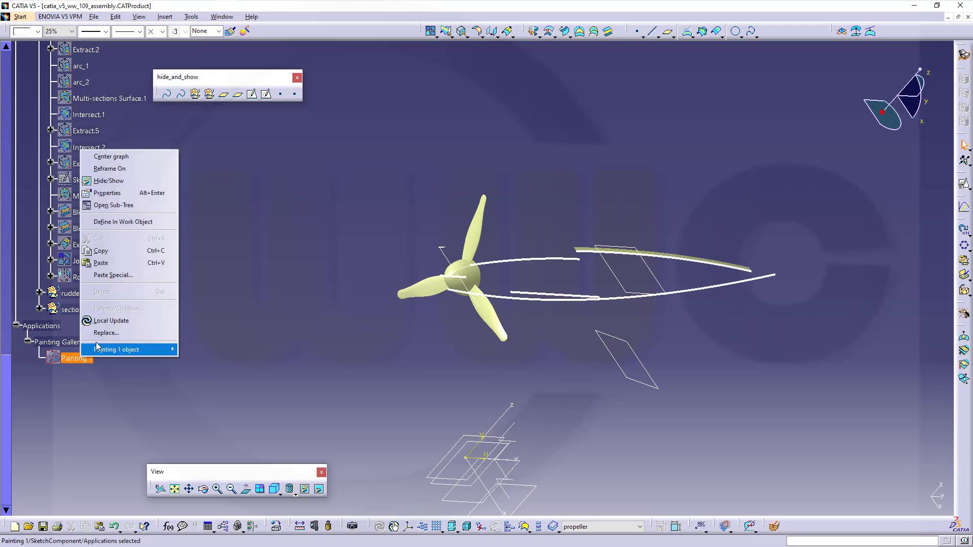
pyautogui.click(108, 181)
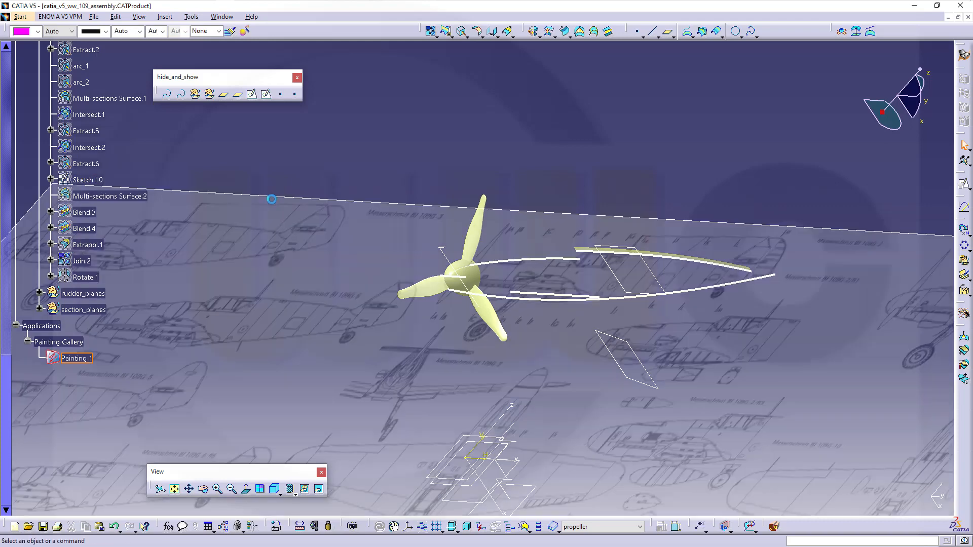
# - Switch to the hidden space and make the wing surface Rotate.1 visible in the assembly
pyautogui.click(318, 489)
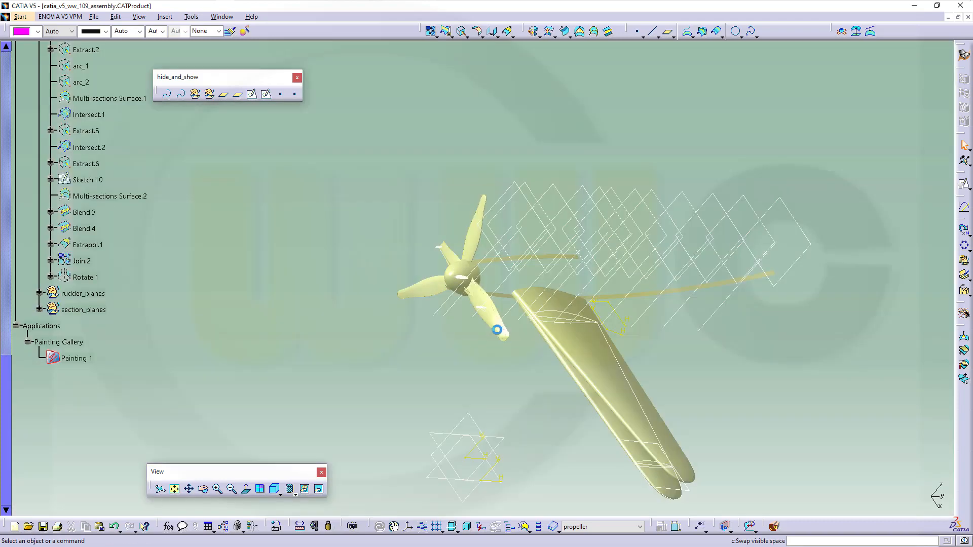
pyautogui.rightClick(603, 366)
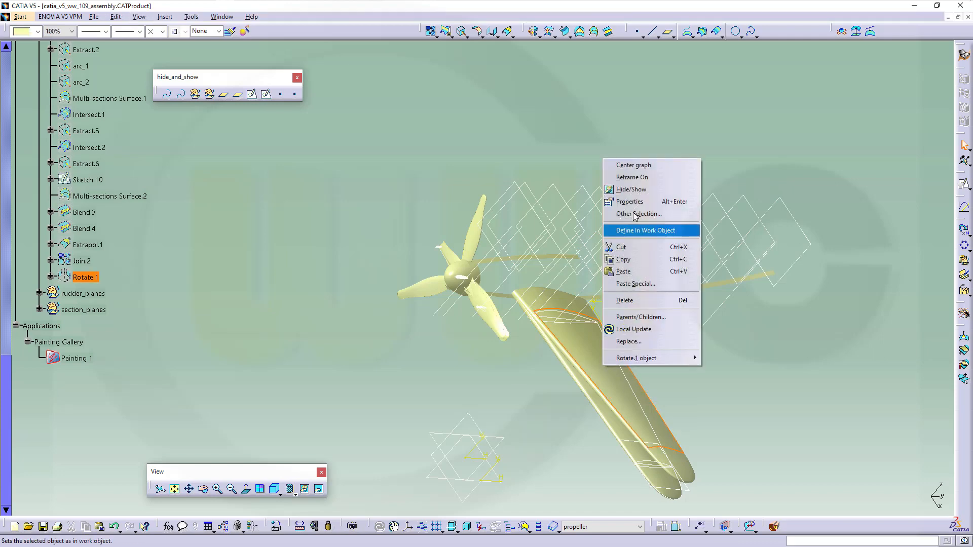
pyautogui.click(633, 190)
pyautogui.click(557, 294)
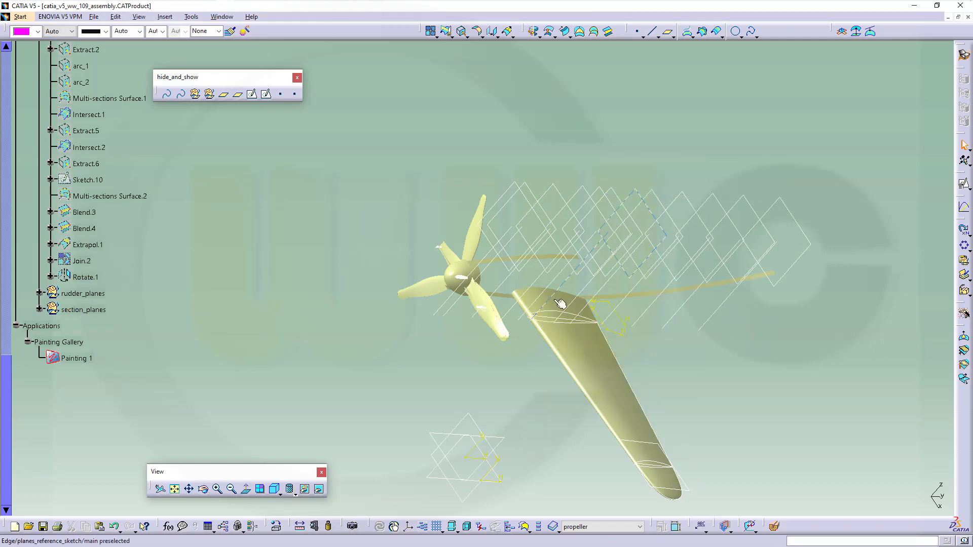
# - Show the hidden curved strips Extrude.2 and Extrude.1 behind the spinner and return to the visible space
pyautogui.moveTo(558, 293); pyautogui.dragTo(556, 229, button='middle')
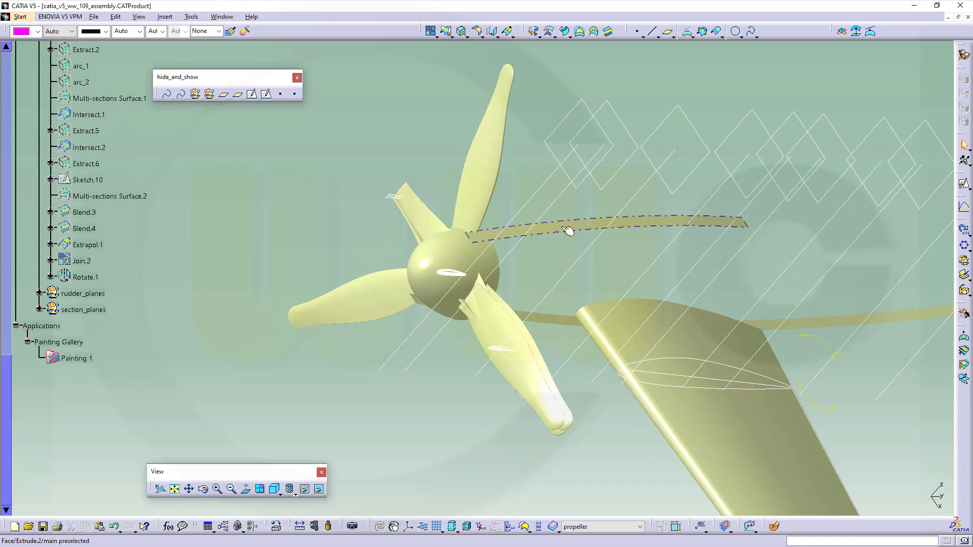
pyautogui.rightClick(564, 231)
pyautogui.click(588, 260)
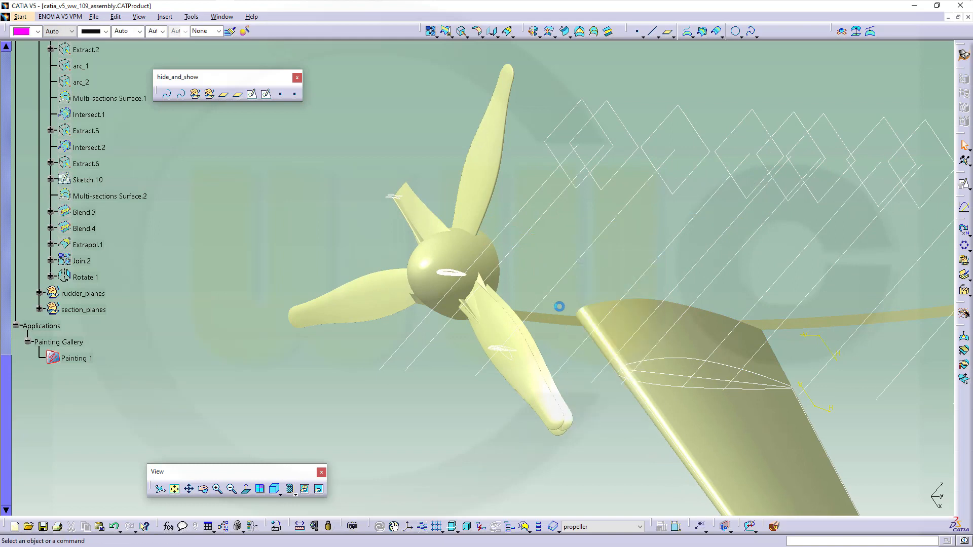
pyautogui.rightClick(559, 322)
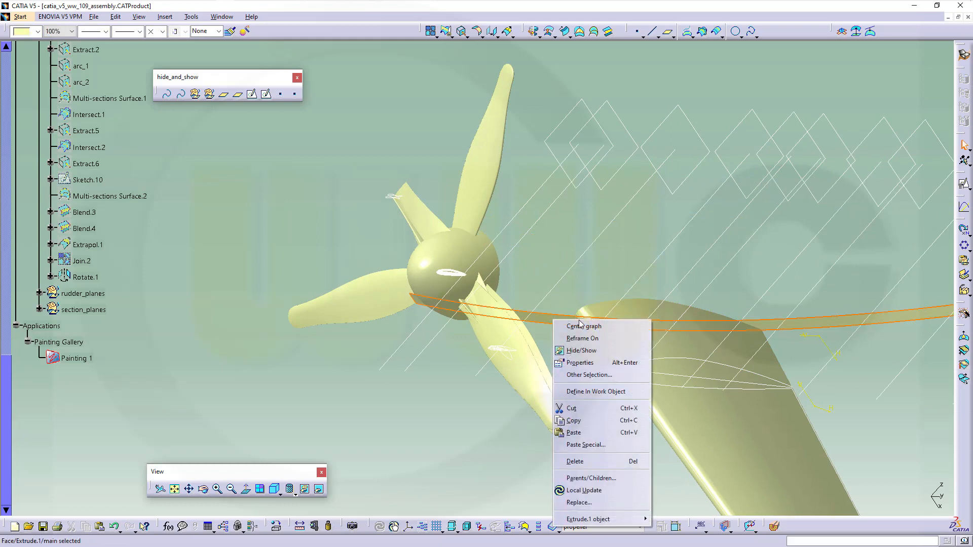
pyautogui.click(575, 351)
pyautogui.moveTo(862, 382); pyautogui.dragTo(656, 343, button='middle')
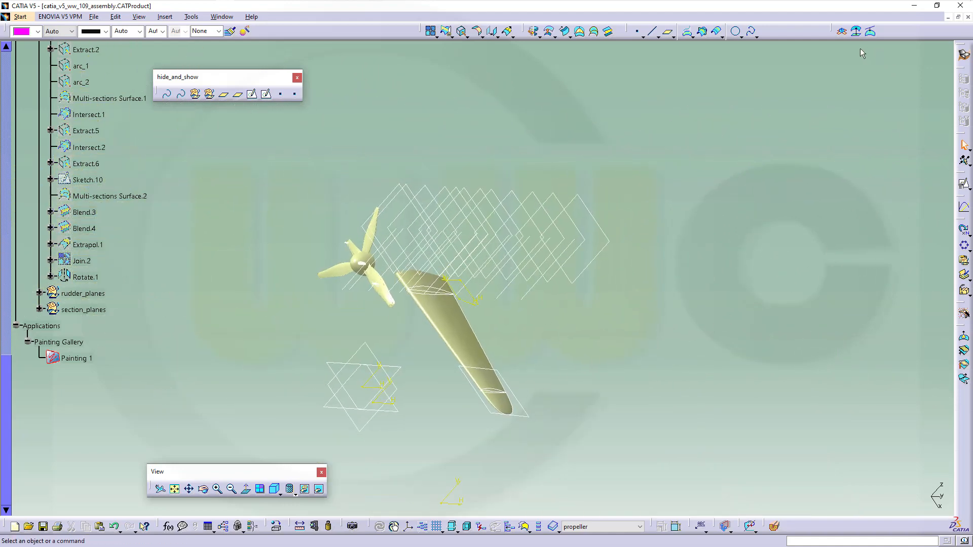
pyautogui.click(319, 489)
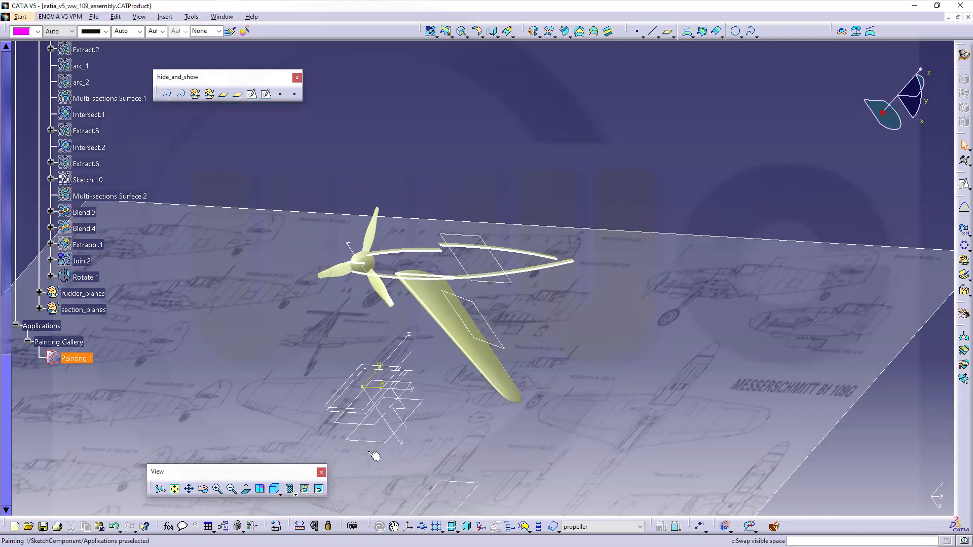
pyautogui.moveTo(675, 329); pyautogui.dragTo(507, 231, button='middle')
pyautogui.moveTo(499, 277)
pyautogui.mouseDown(button='middle')
pyautogui.moveTo(530, 196)
pyautogui.moveTo(576, 189)
pyautogui.moveTo(623, 211)
pyautogui.moveTo(630, 284)
pyautogui.moveTo(594, 320)
pyautogui.moveTo(482, 321)
pyautogui.moveTo(380, 344)
pyautogui.moveTo(394, 363)
pyautogui.moveTo(467, 341)
pyautogui.moveTo(542, 370)
pyautogui.moveTo(581, 440)
pyautogui.moveTo(663, 429)
pyautogui.moveTo(701, 313)
pyautogui.moveTo(690, 303)
pyautogui.mouseUp(button='middle')
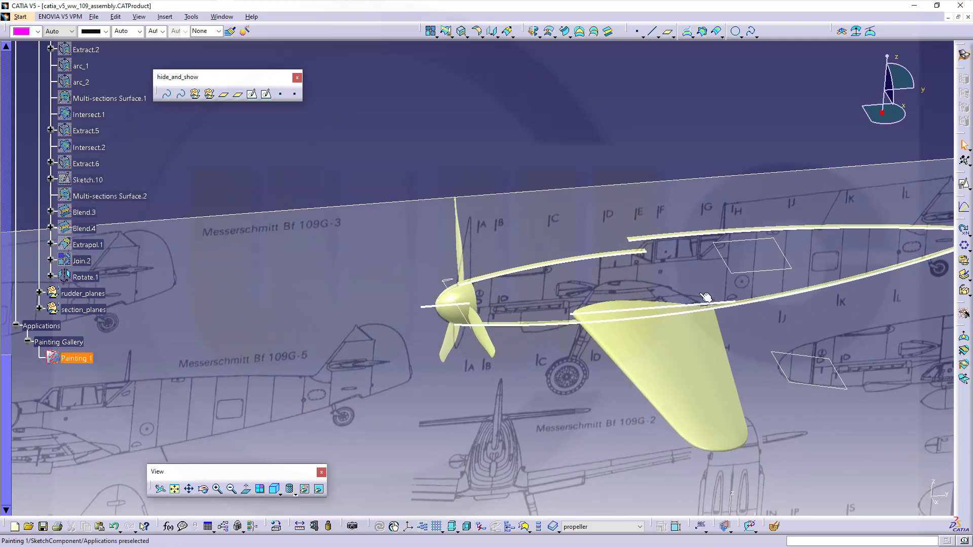